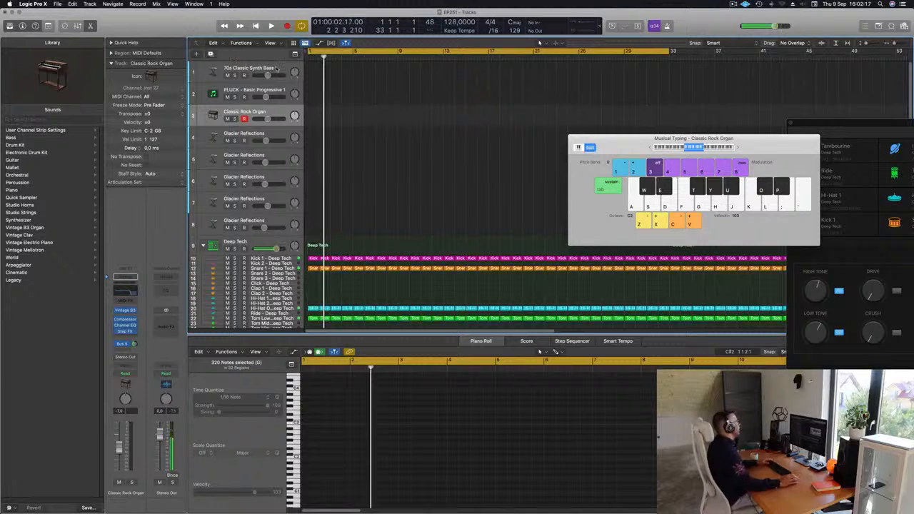
Select the 70s Classic Synth Bass track and enlarge its track height.
click(276, 68)
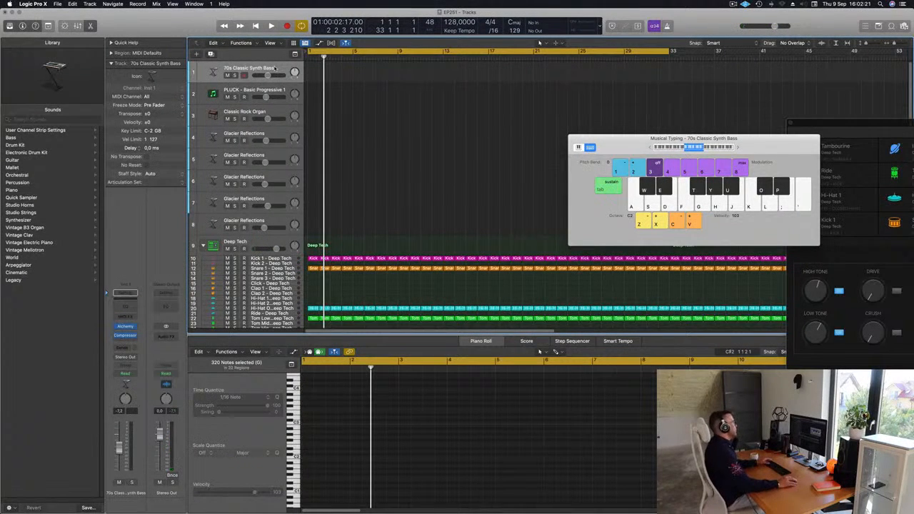
drag(276, 80, 285, 118)
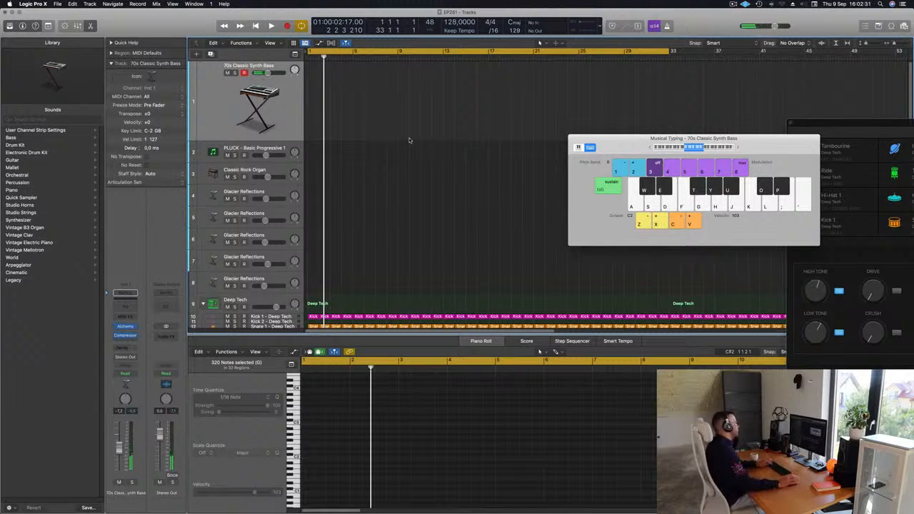
Play the project from the start and try out different bass notes over the drum loop.
key(Return)
key(space)
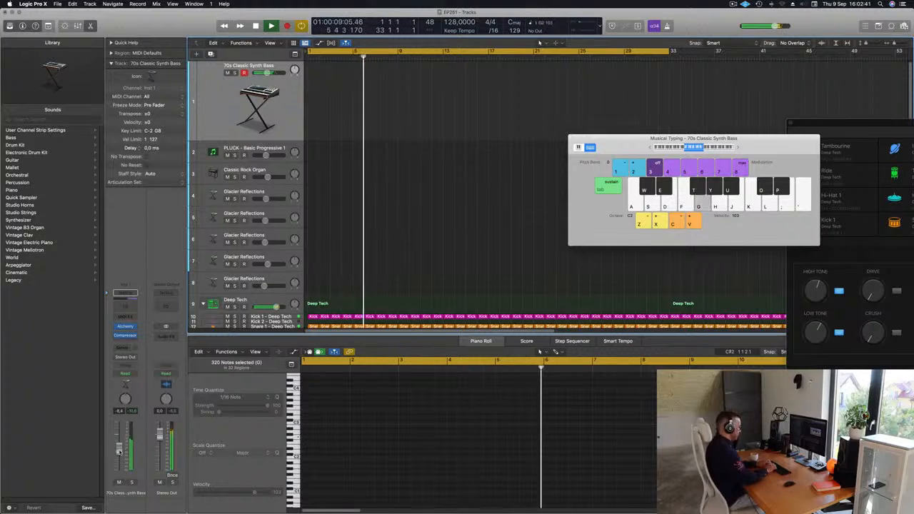
key(a)
key(a)
key(s)
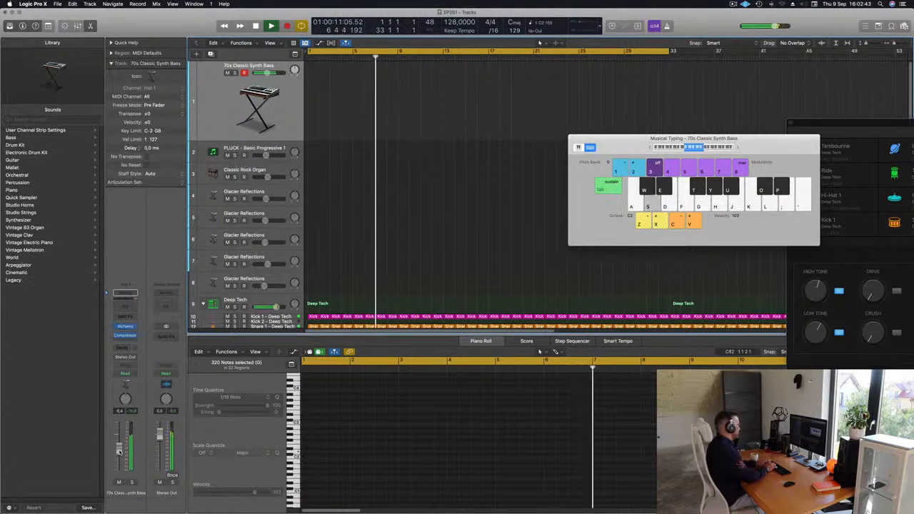
key(f)
key(k)
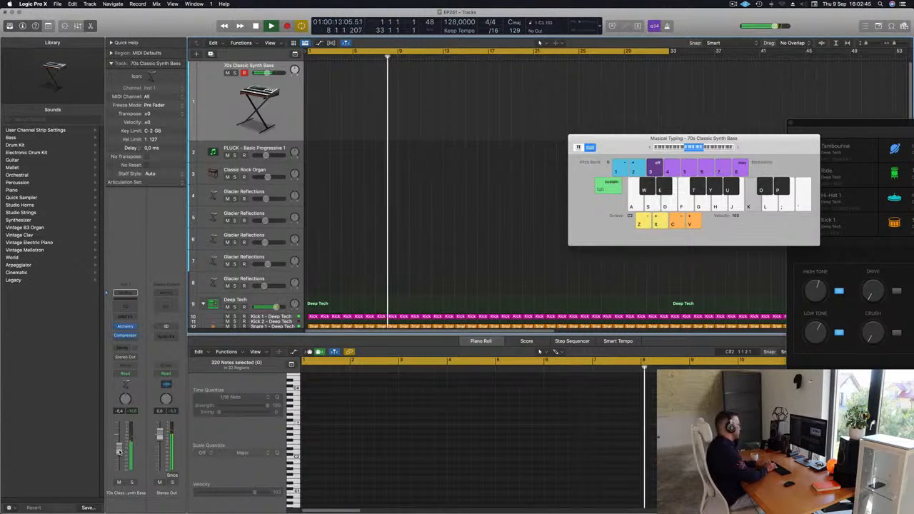
key(k)
key(d)
key(d)
key(d)
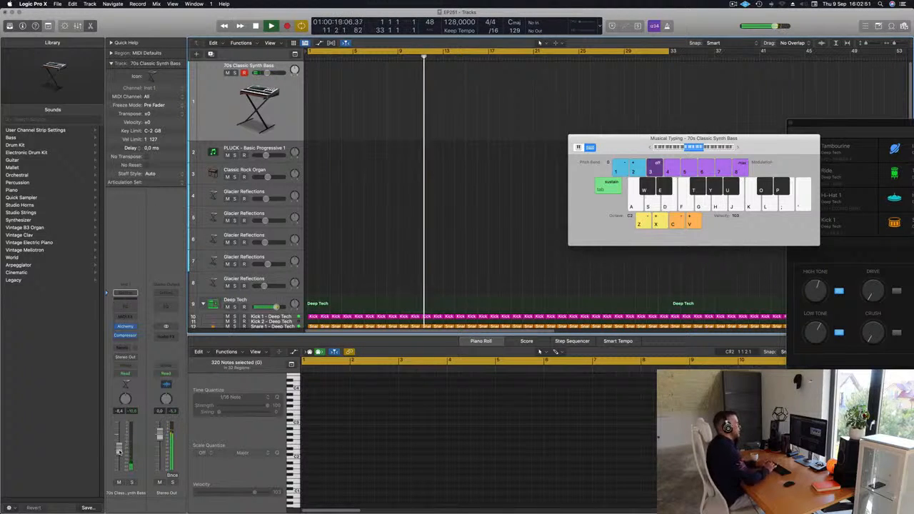
Record a two-bar bass line of short repeated E notes on the 70s Classic Synth Bass track.
key(r)
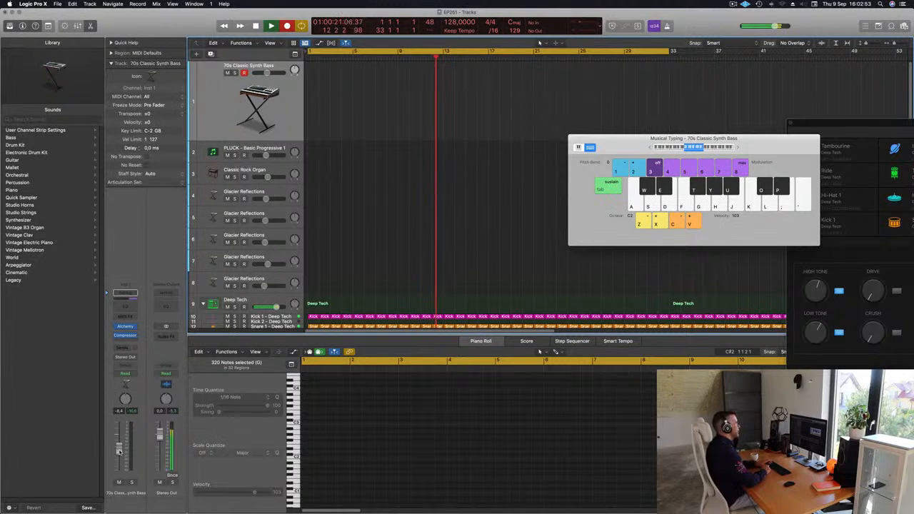
key(d)
key(d)
key(d)
key(d)
key(d)
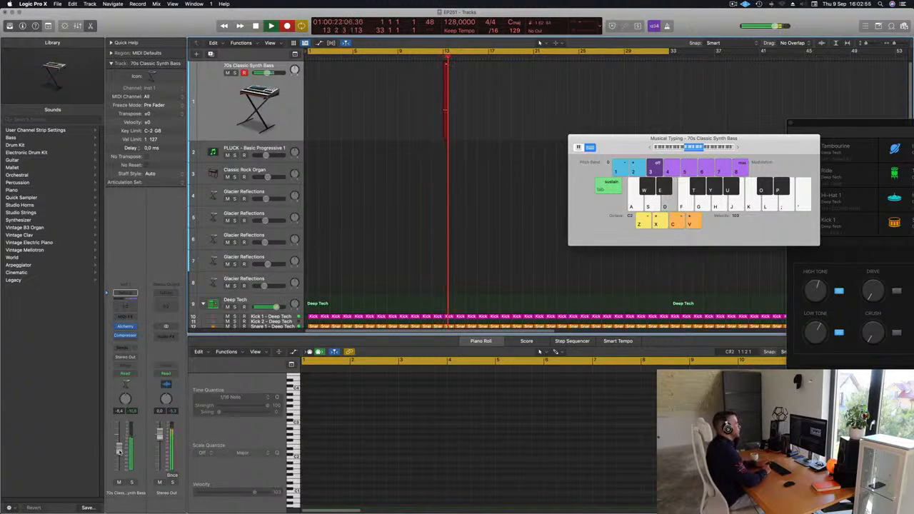
key(d)
key(d)
key(d)
key(d)
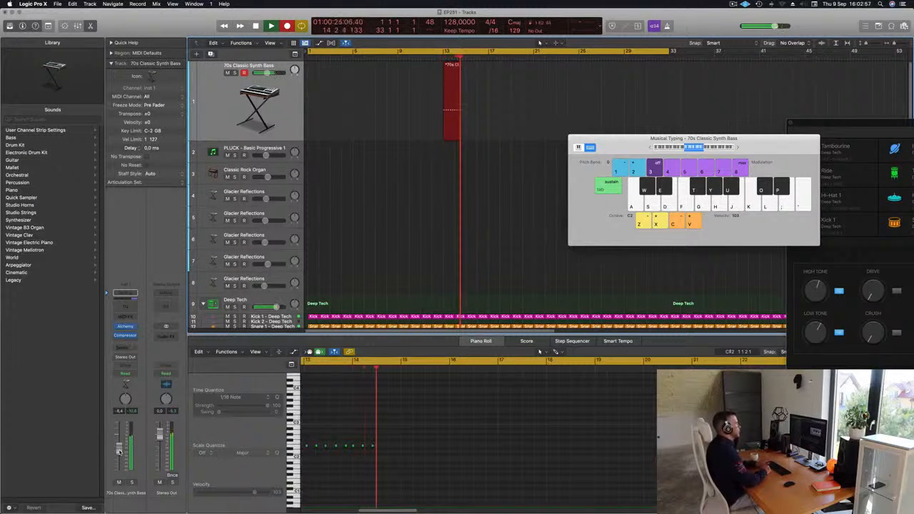
key(space)
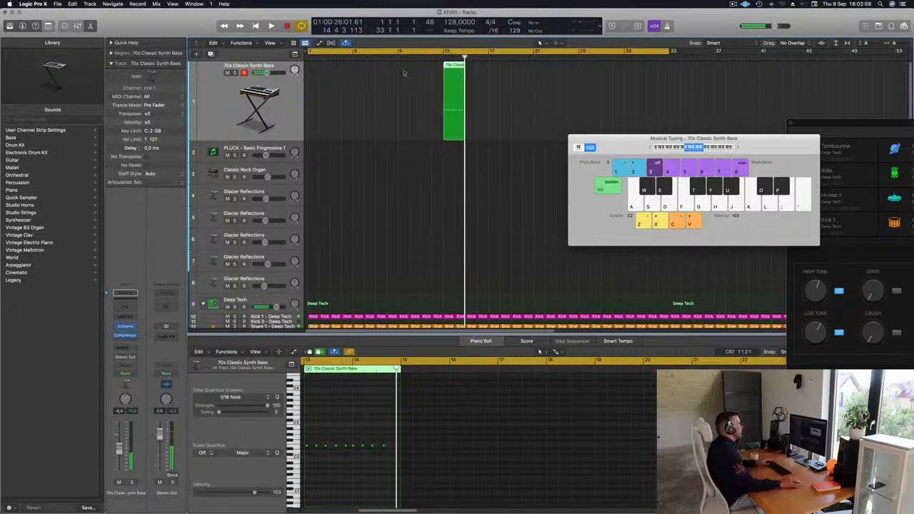
Move the recorded bass region to the start of bar 1 and play it back briefly.
drag(456, 69, 314, 69)
key(space)
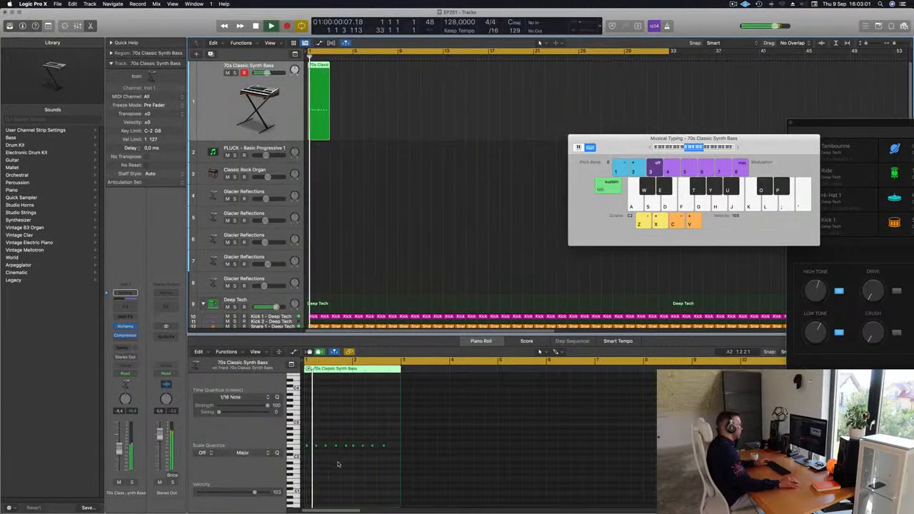
key(space)
Quantize all notes of the bass region to 1/16 notes and listen to the result.
click(348, 469)
key(super+a)
key(space)
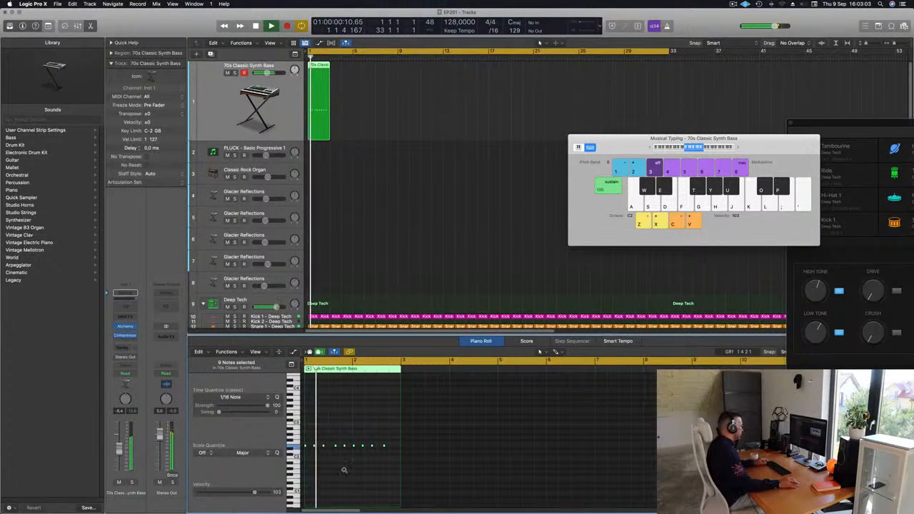
key(super+Right)
key(super+Right)
scroll(352, 472, left, 2)
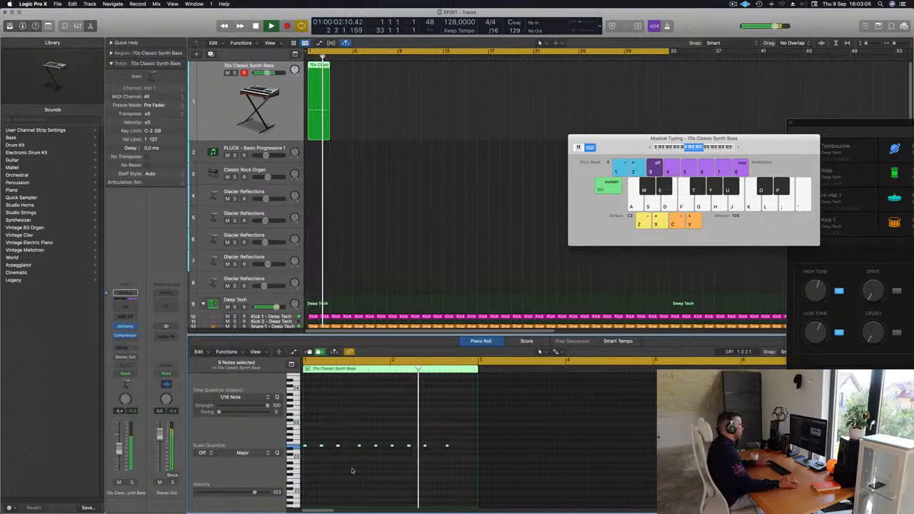
key(space)
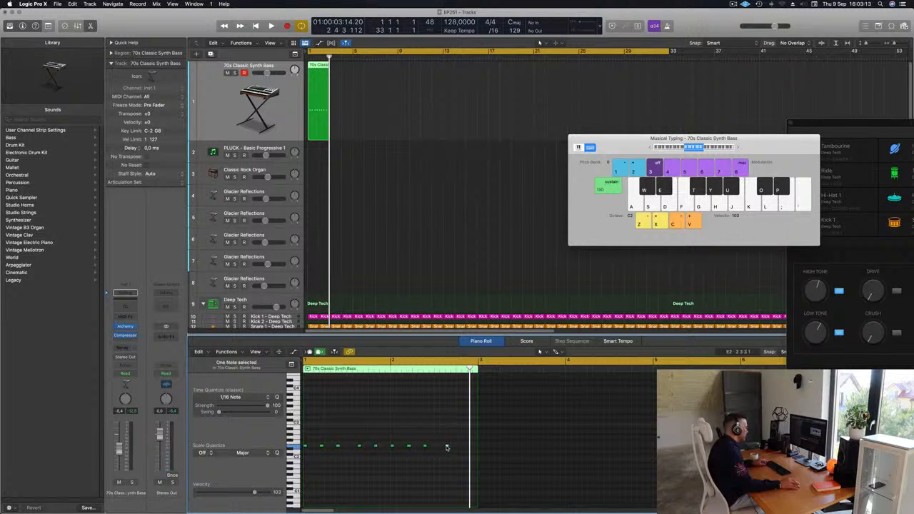
Copy the last bass note to beat 4 of bar 2 and play the region.
drag(447, 448, 463, 450)
key(space)
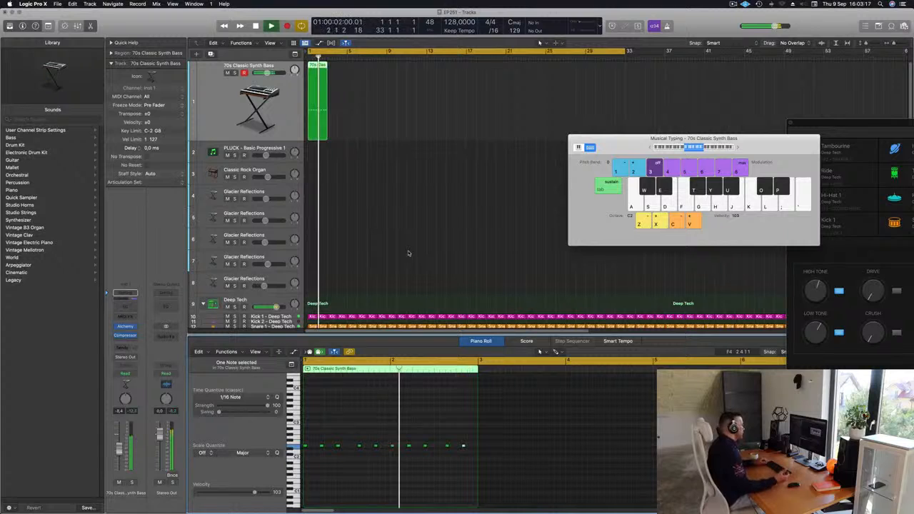
key(space)
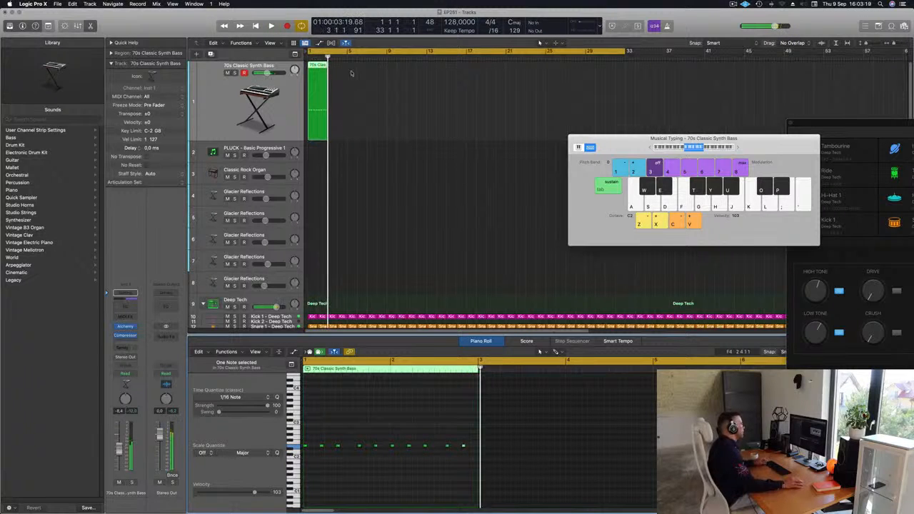
Repeat the two-bar bass region three times to cover eight bars.
key(super+v)
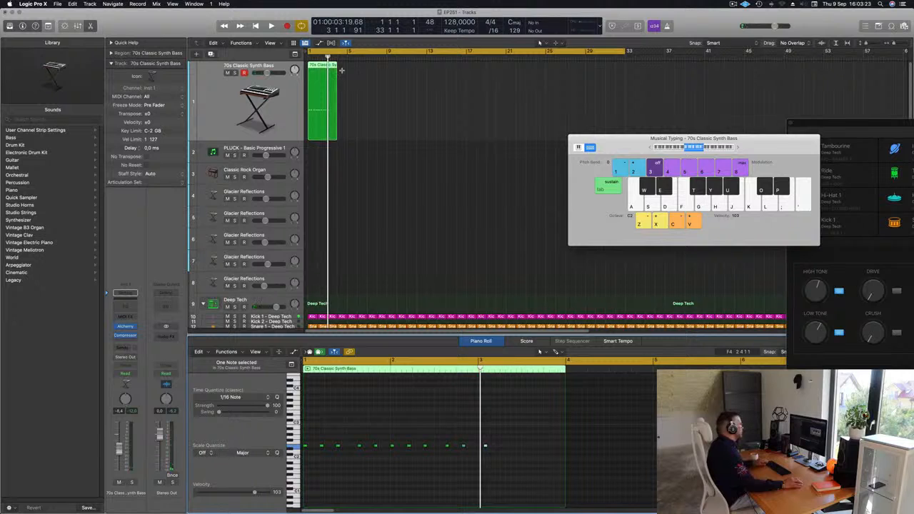
key(super+z)
key(r)
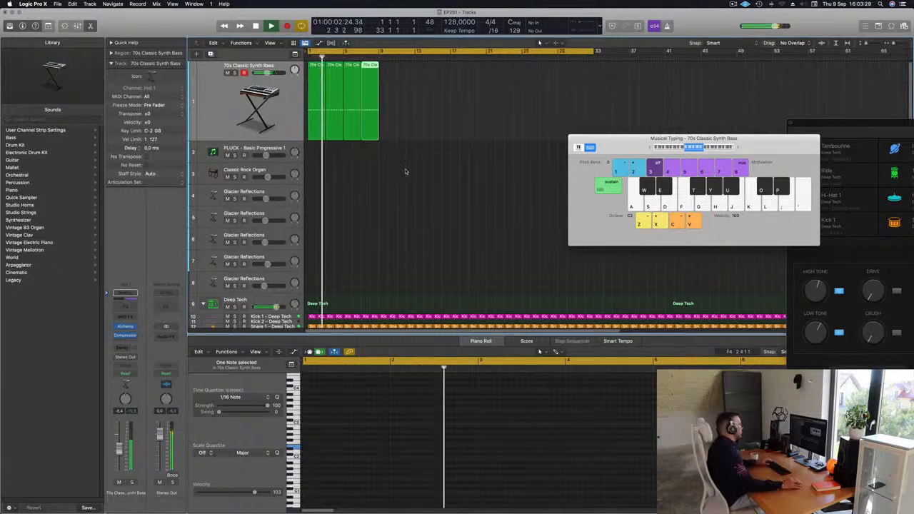
Raise the last note of the first bass region by one semitone to F.
click(319, 86)
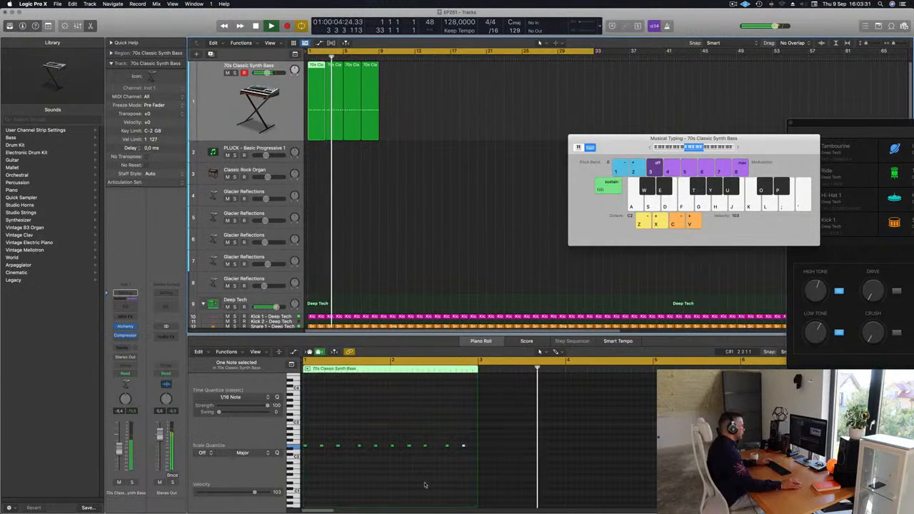
drag(460, 434, 469, 455)
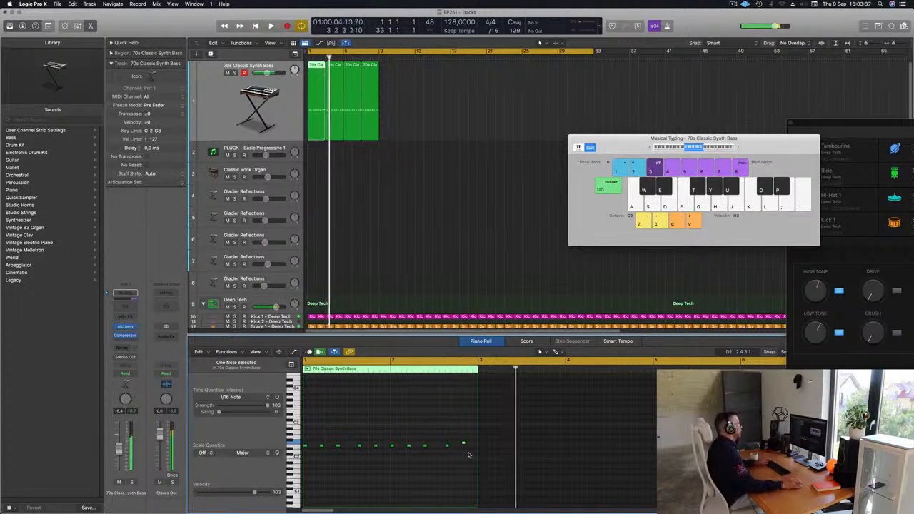
Delete the three bass region copies that follow the first region.
key(Return)
click(385, 106)
drag(369, 121, 334, 129)
key(Delete)
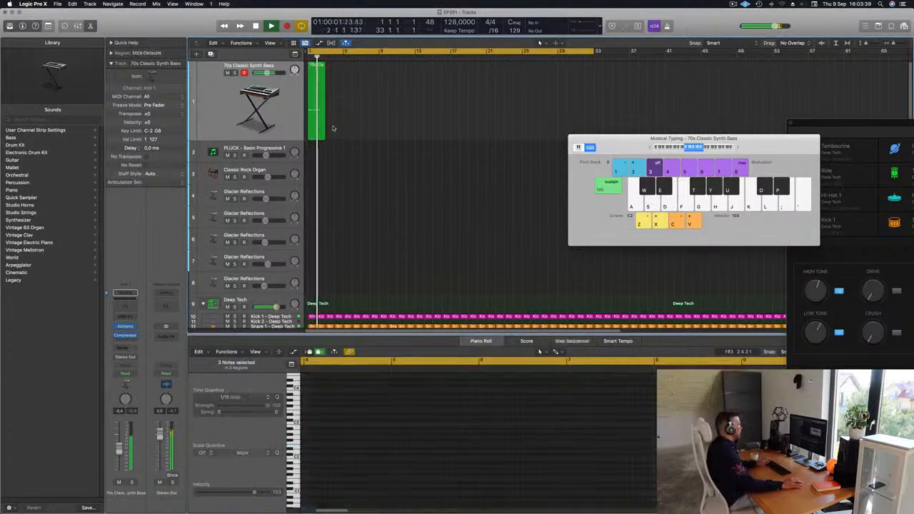
Repeat the edited first bass region three times so the line fills bars 1 to 8.
click(319, 123)
key(super+r)
key(super+r)
key(super+r)
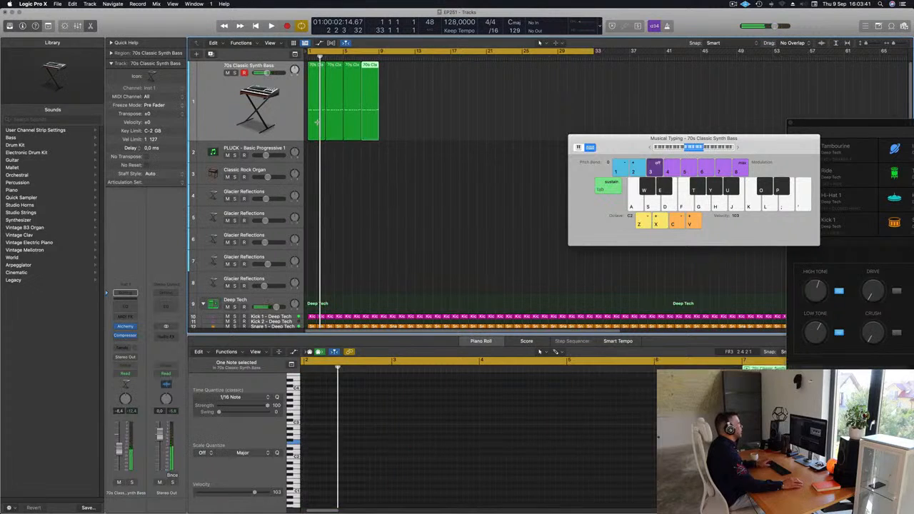
Shorten the cycle range to the eight bars of bass regions, select all four regions and loop playback from the start.
key(Return)
key(space)
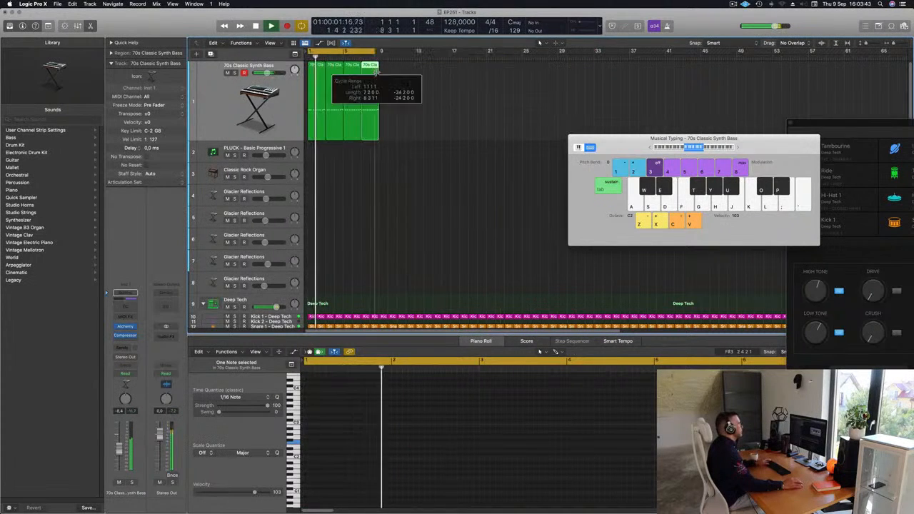
scroll(379, 145, up, 5)
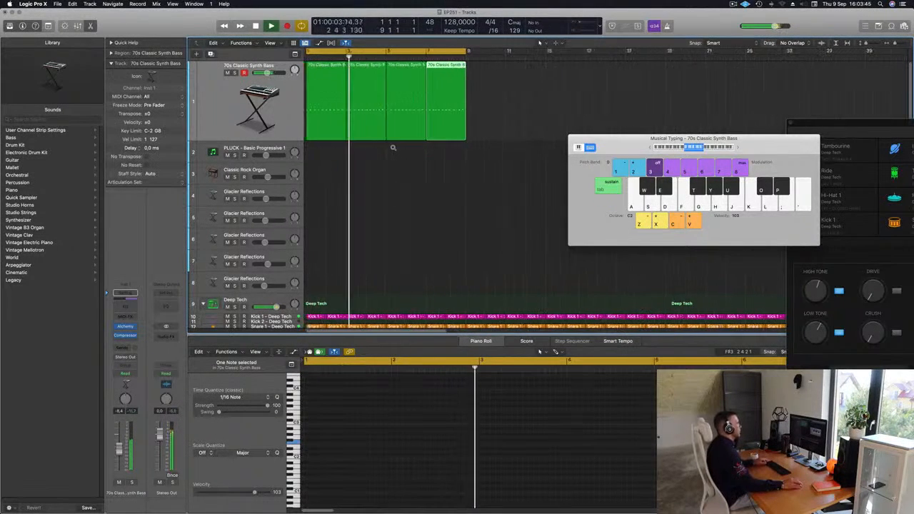
click(200, 122)
key(space)
key(space)
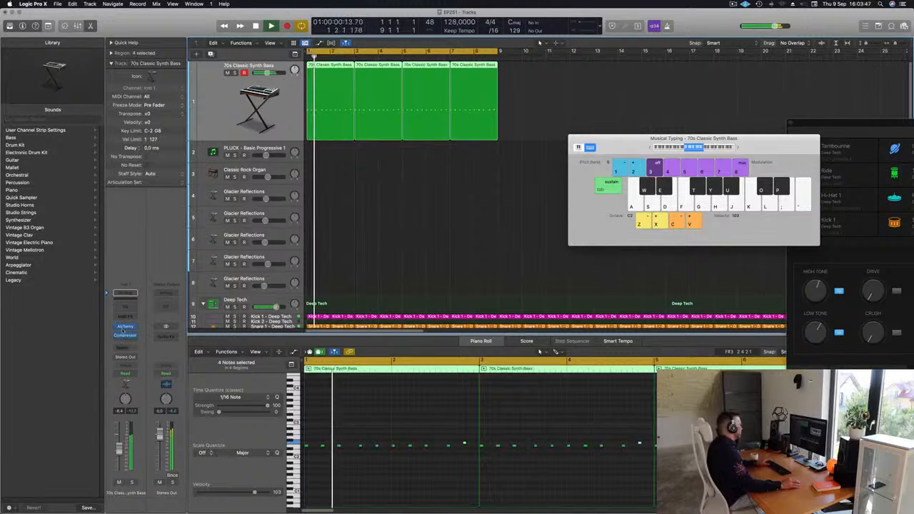
Shape the bass sound in Alchemy by blending the Smooth, Bright, Distorted and Thick performance snapshots during playback.
click(125, 328)
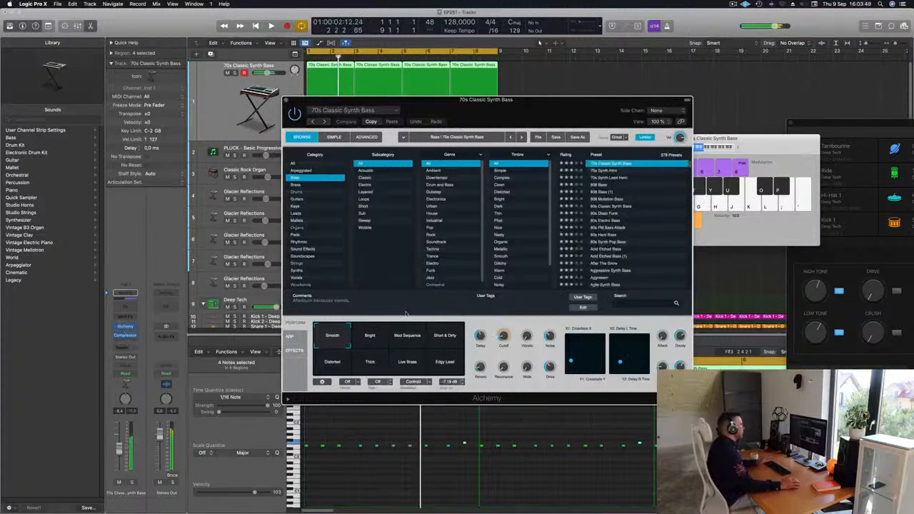
click(362, 342)
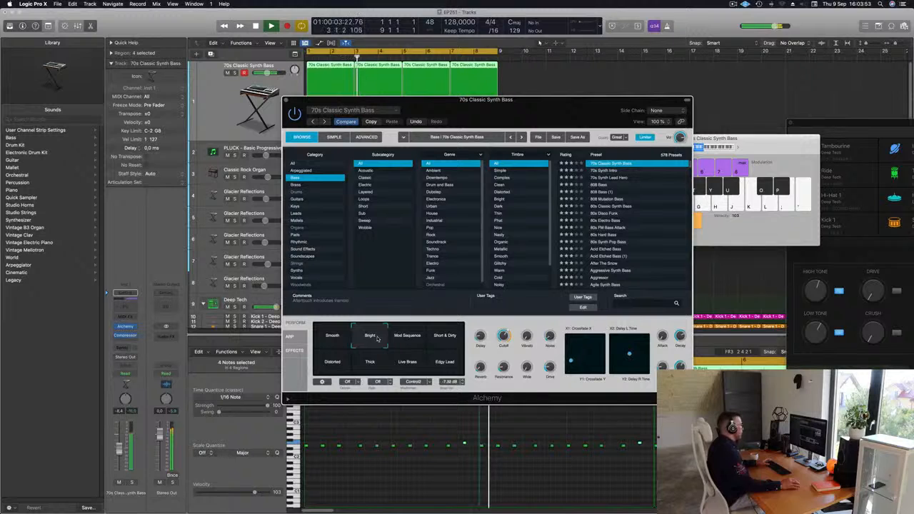
click(357, 338)
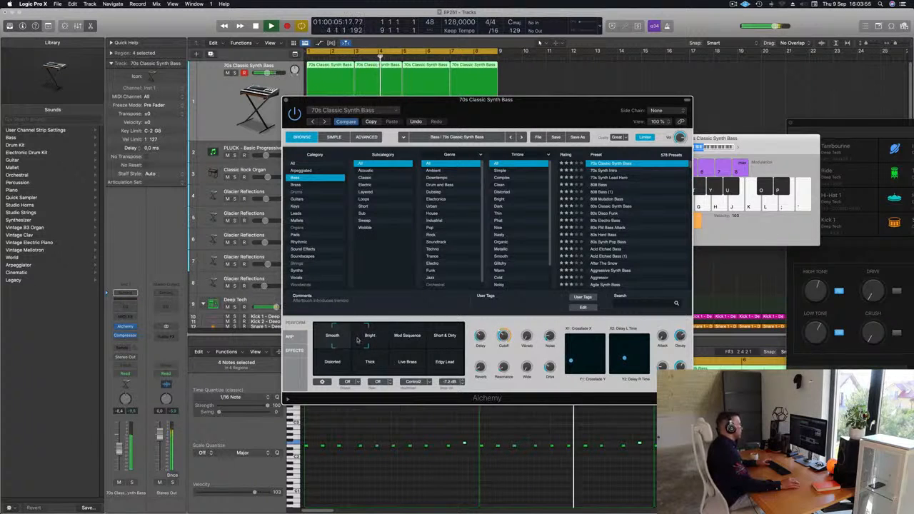
drag(359, 345, 340, 338)
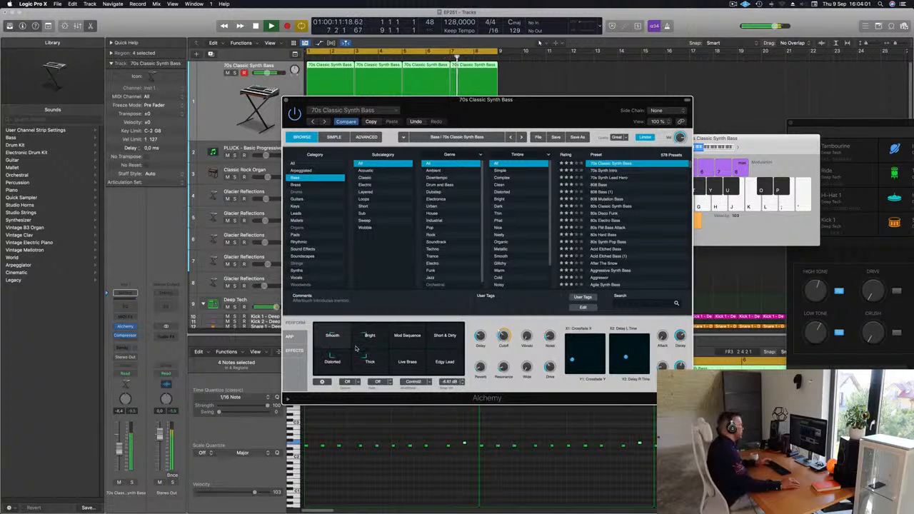
drag(356, 345, 333, 332)
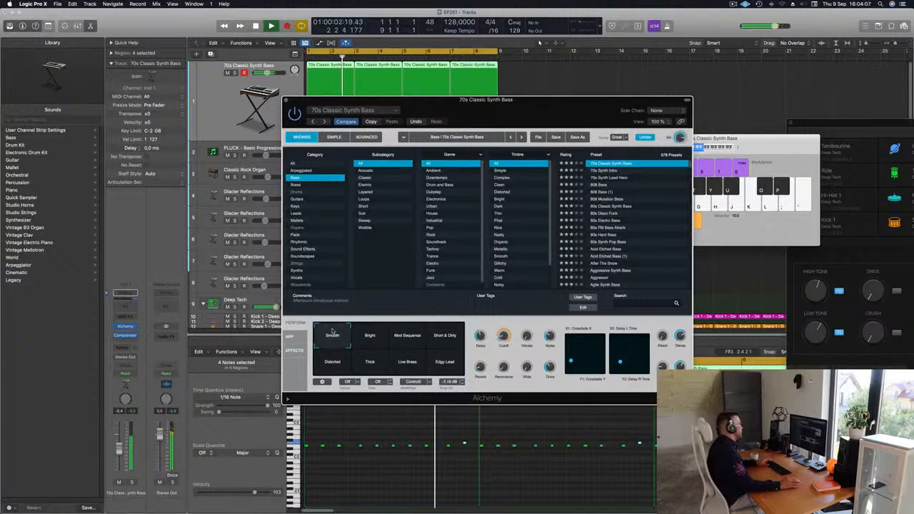
drag(332, 331, 386, 333)
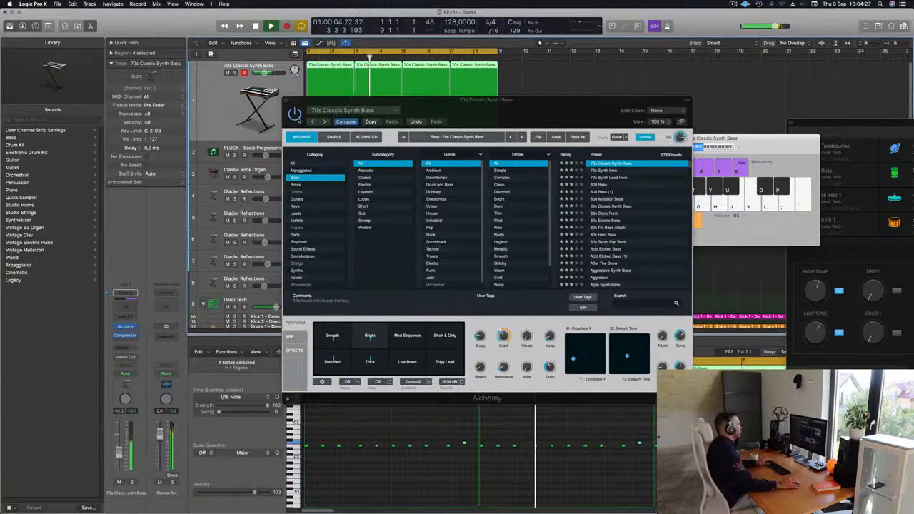
click(287, 100)
Copy the first bass region to the PLUCK - Basic Progressive 1 track at bar 1 and raise its notes an octave.
click(247, 147)
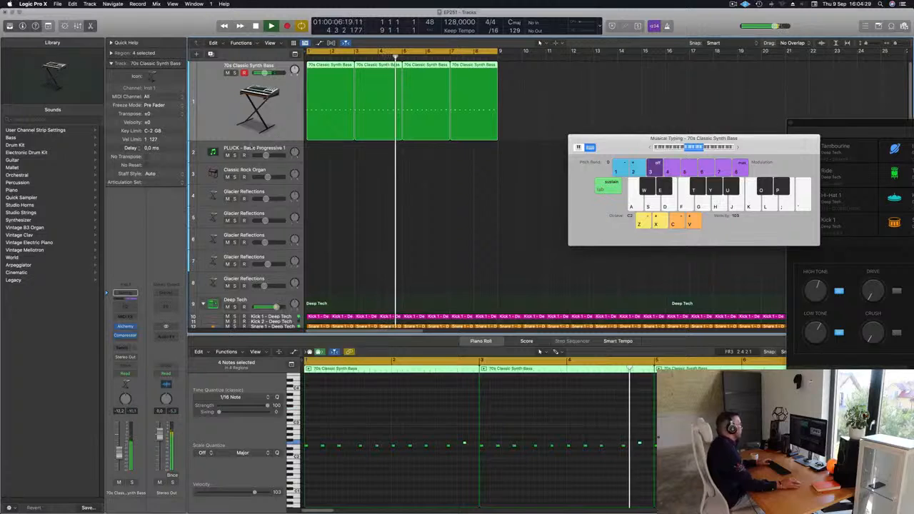
click(332, 96)
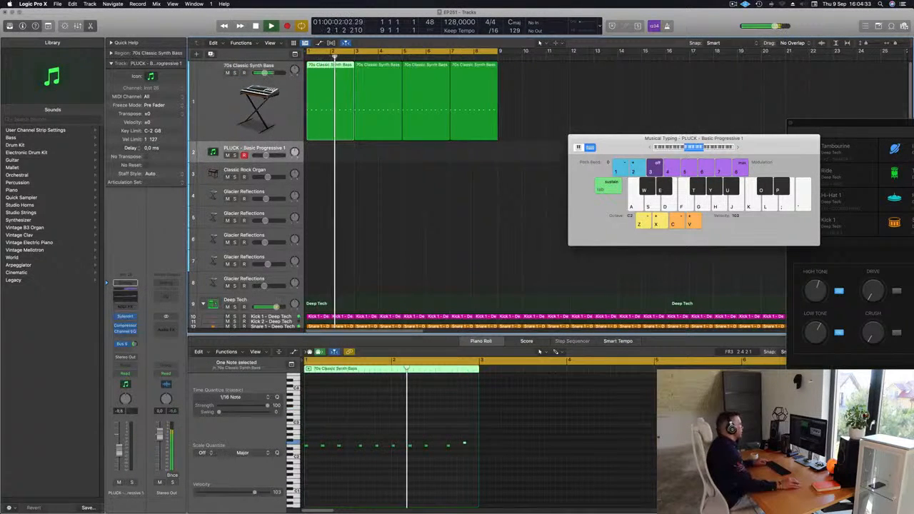
drag(332, 96, 329, 146)
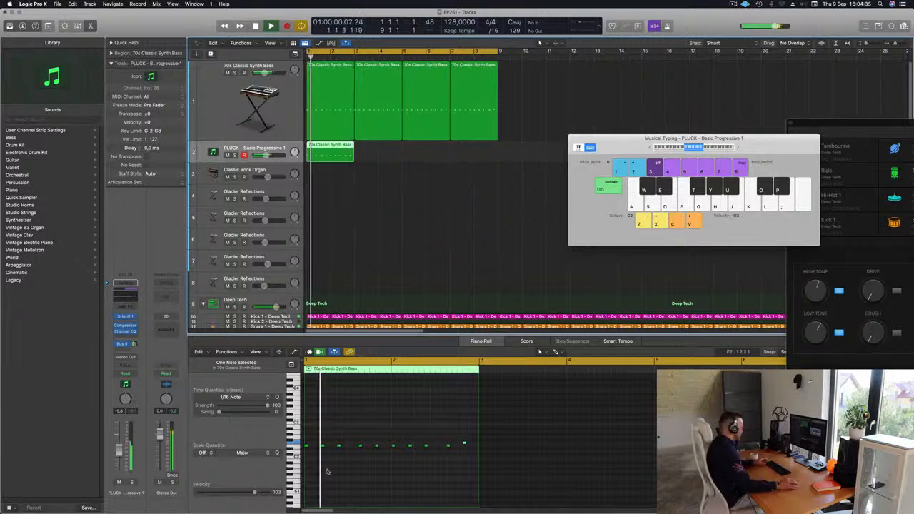
key(space)
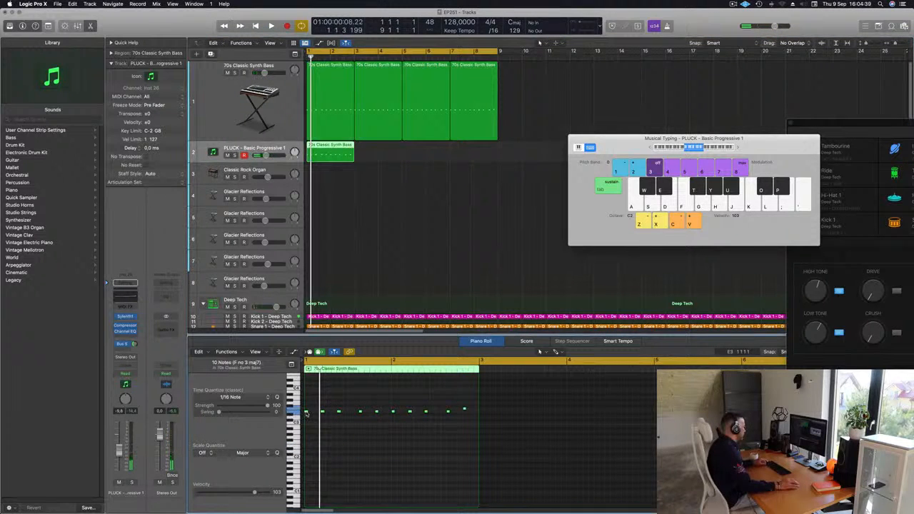
Duplicate the notes in the pluck region an octave lower and repeat the region three times to fill bars 1 to 8.
drag(313, 402, 313, 436)
key(space)
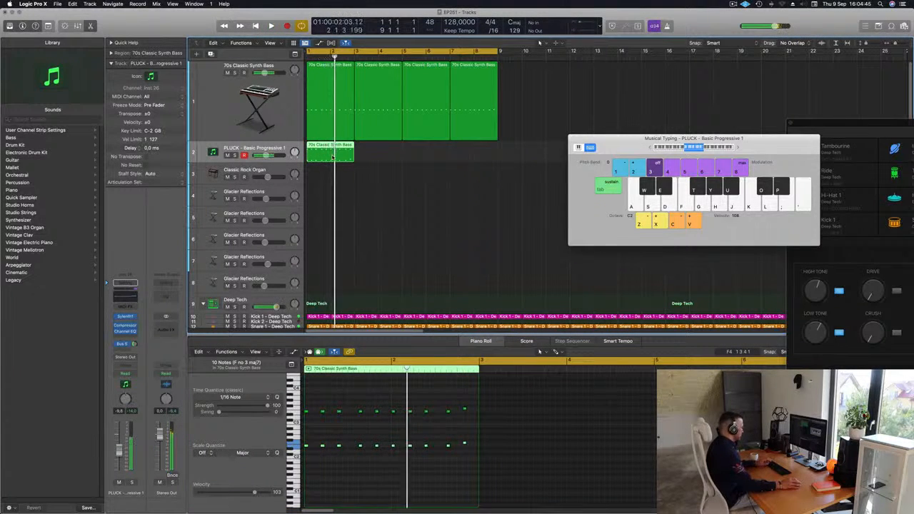
key(super+r)
key(super+r)
key(super+r)
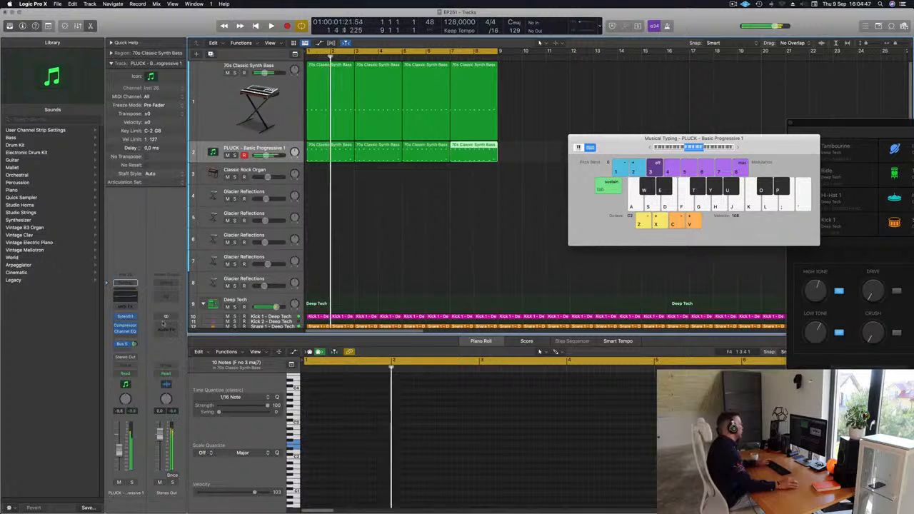
Adjust the Delay dry/wet mix of the pluck sound in Sylenth1 during playback and close the plug-in.
click(126, 317)
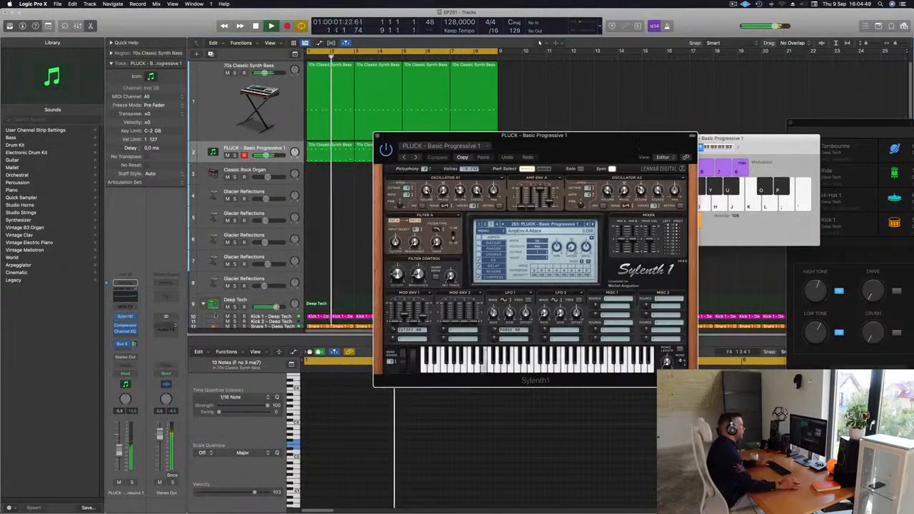
drag(580, 156, 555, 157)
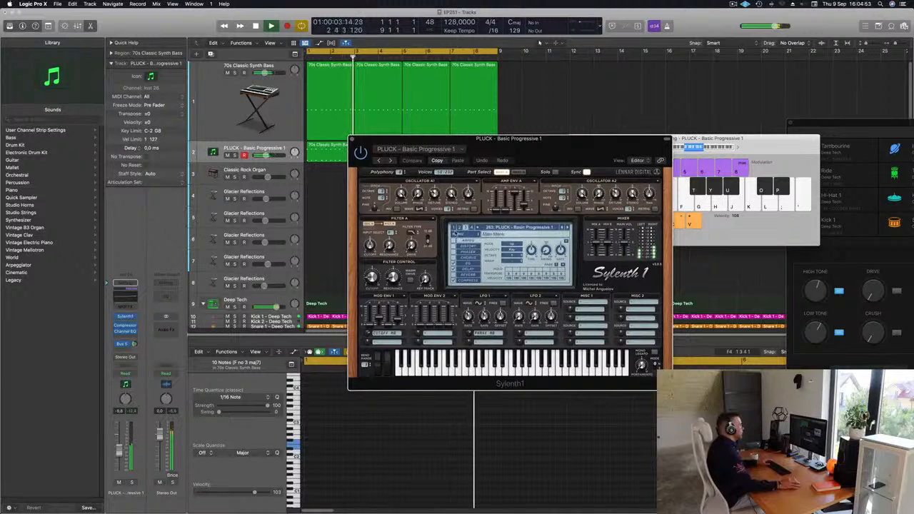
click(467, 268)
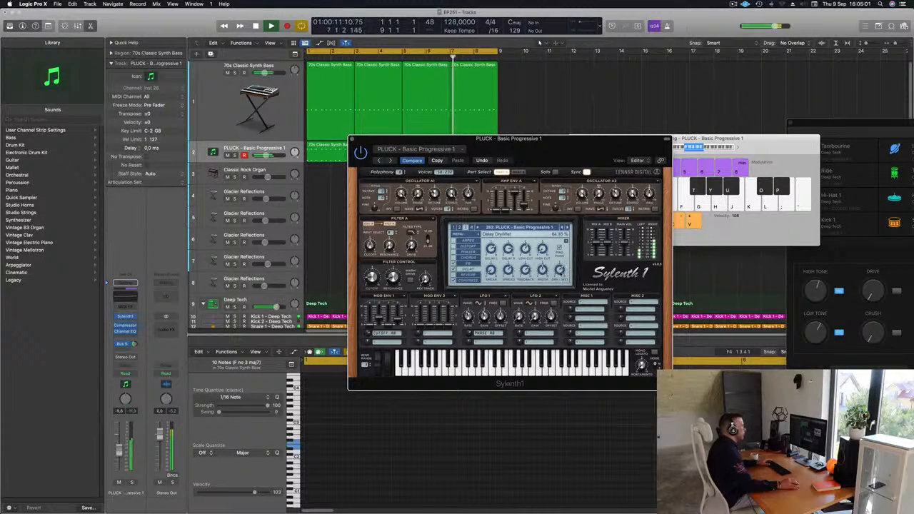
mouse_move(580, 140)
mouse_down()
mouse_move(549, 143)
mouse_move(590, 147)
mouse_up()
click(362, 146)
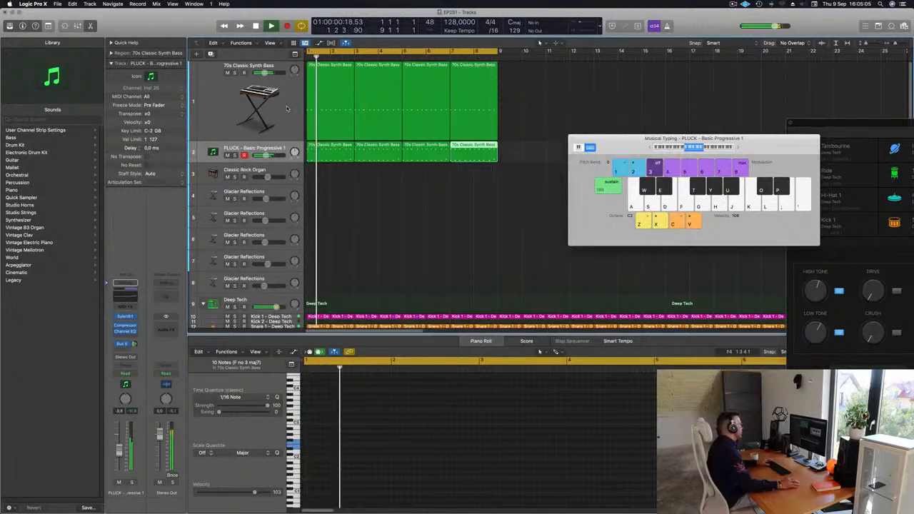
Adjust the Cutoff and Delay controls of the 70s Classic Synth Bass in Alchemy and move the plug-in window clear of the regions.
click(222, 100)
click(125, 326)
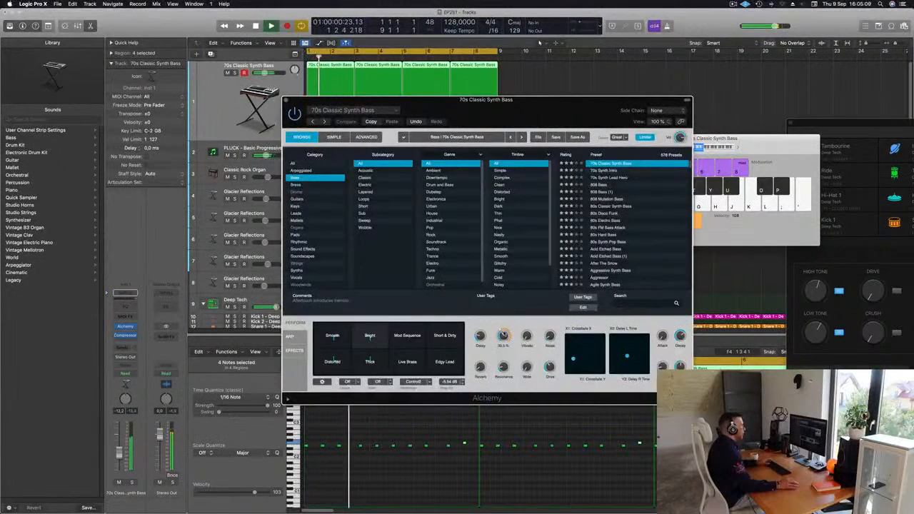
drag(505, 336, 503, 343)
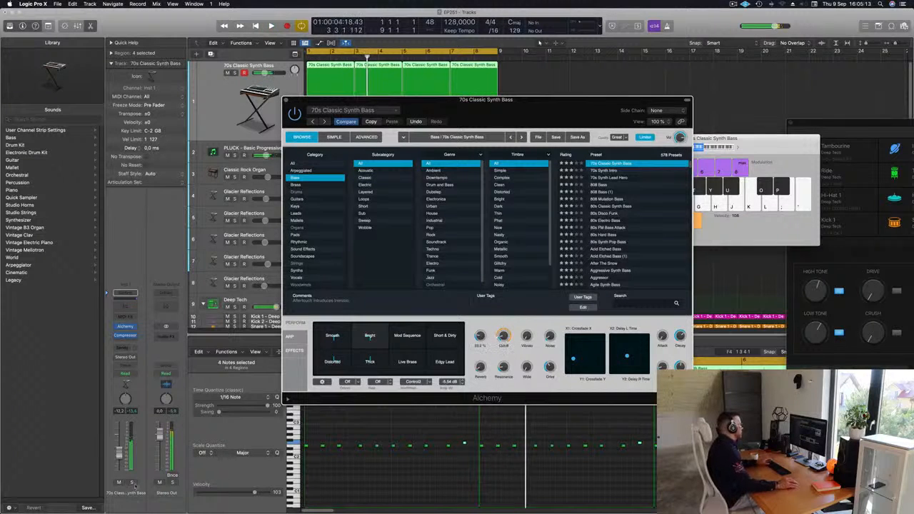
key(space)
drag(372, 100, 754, 95)
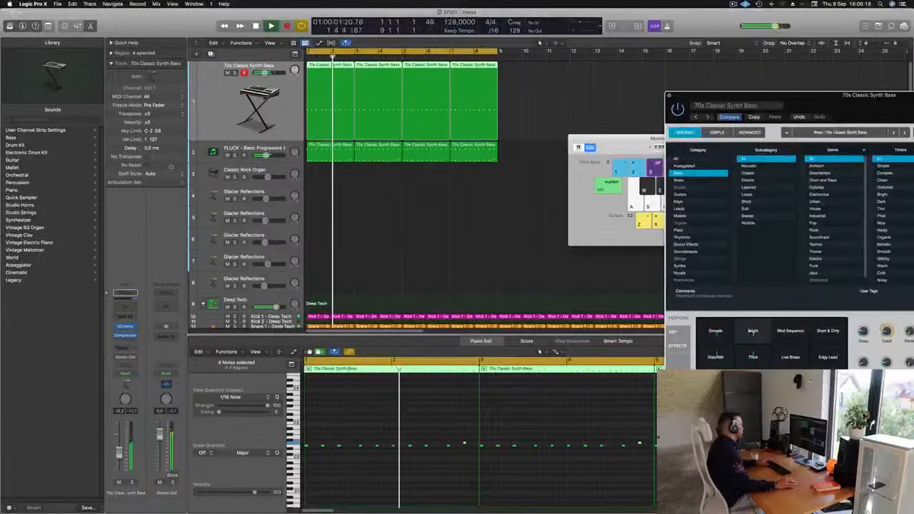
Select the PLUCK - Basic Progressive 1 track and lower its volume to about -13 dB.
click(202, 155)
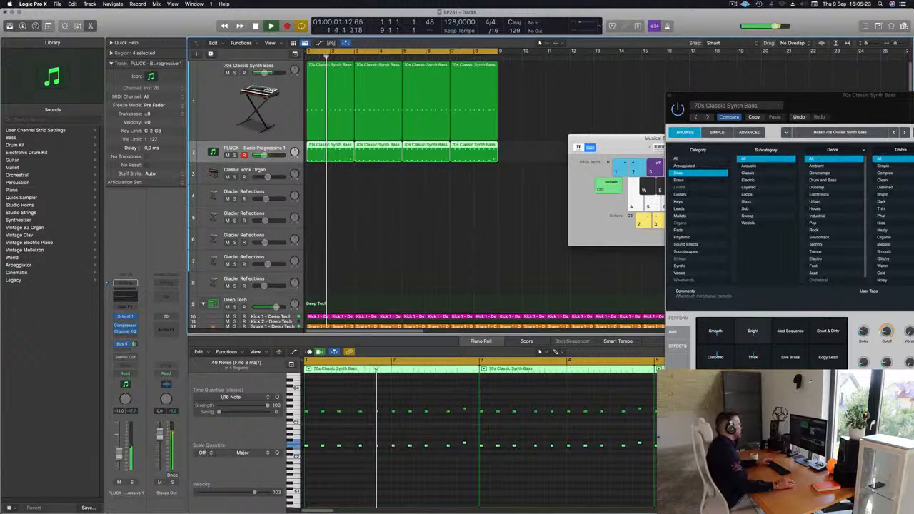
scroll(339, 226, left, 2)
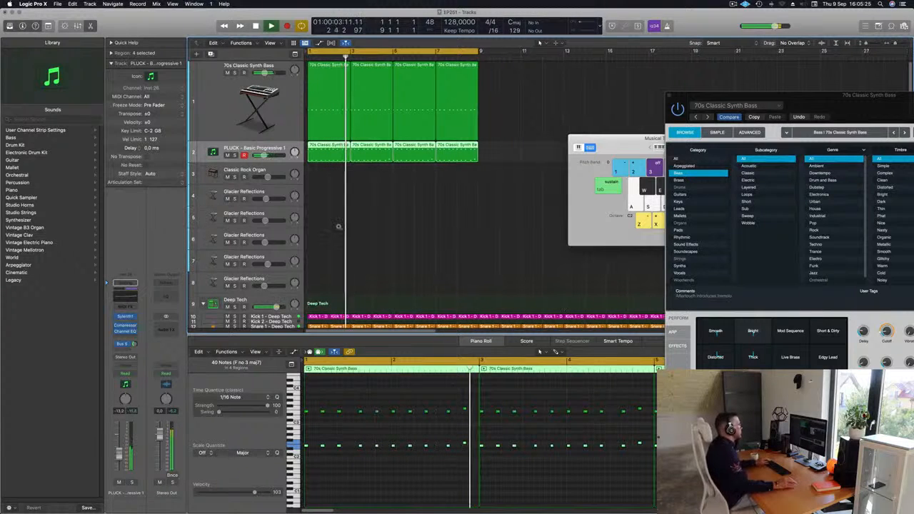
scroll(339, 226, left, 3)
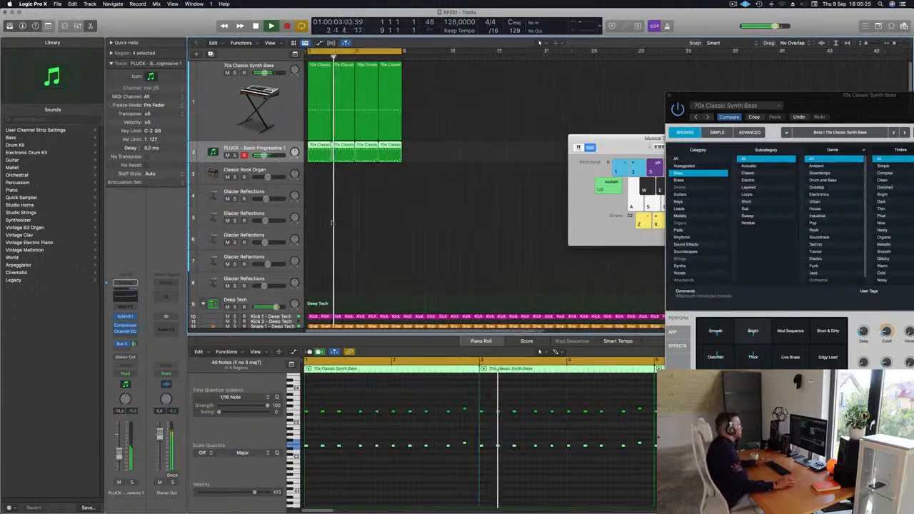
Select the Classic Rock Organ track and open its Vintage B3 instrument, placing the window clear of the arrangement.
click(274, 169)
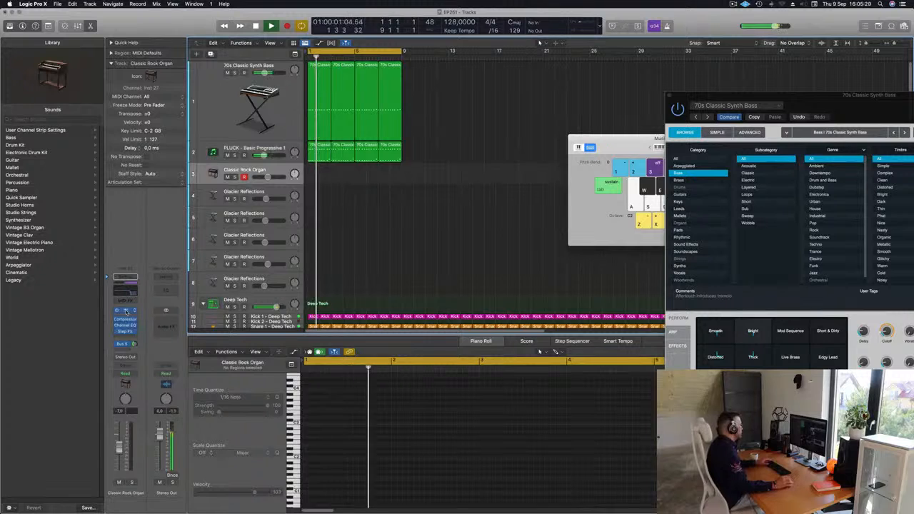
click(125, 311)
drag(486, 187, 566, 148)
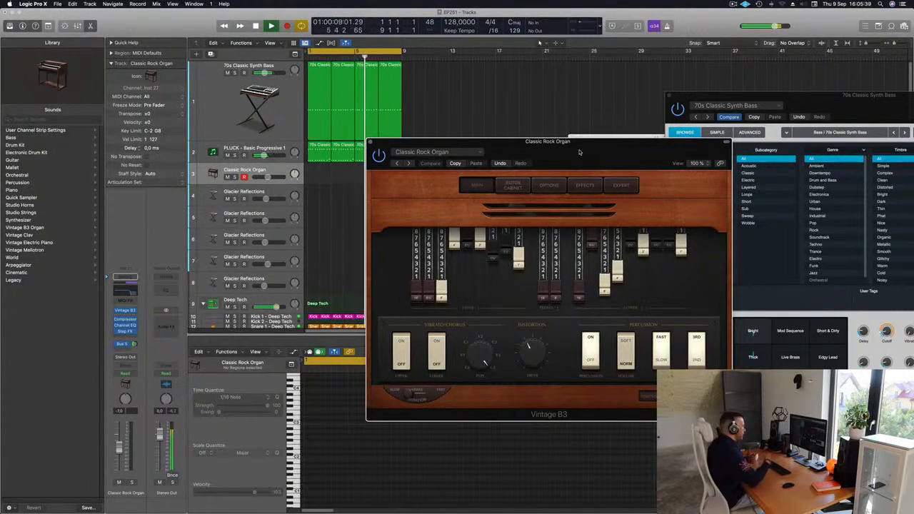
drag(574, 151, 655, 114)
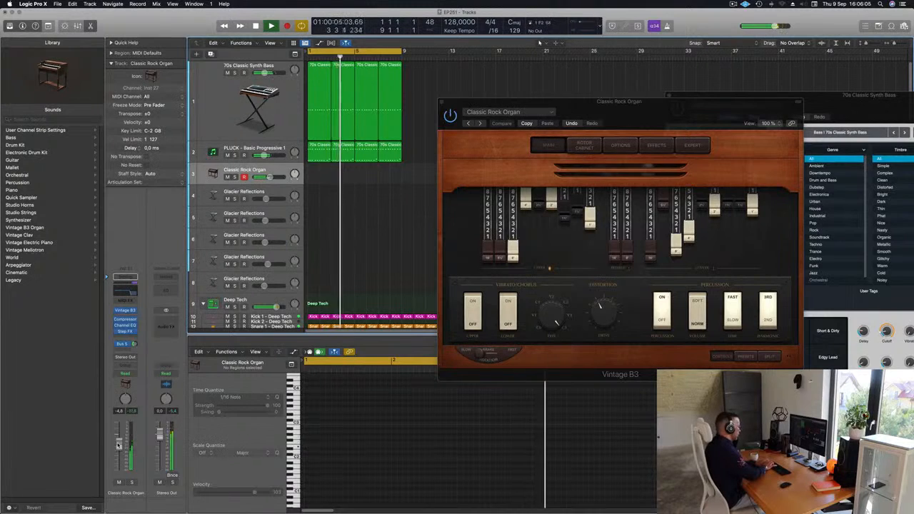
Record a two-bar organ part on the Classic Rock Organ track and move the region to bar 1.
key(r)
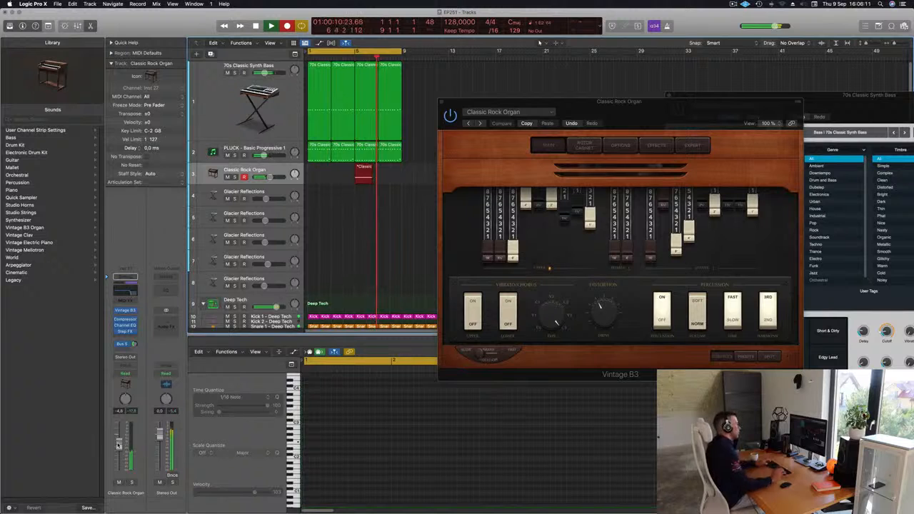
key(space)
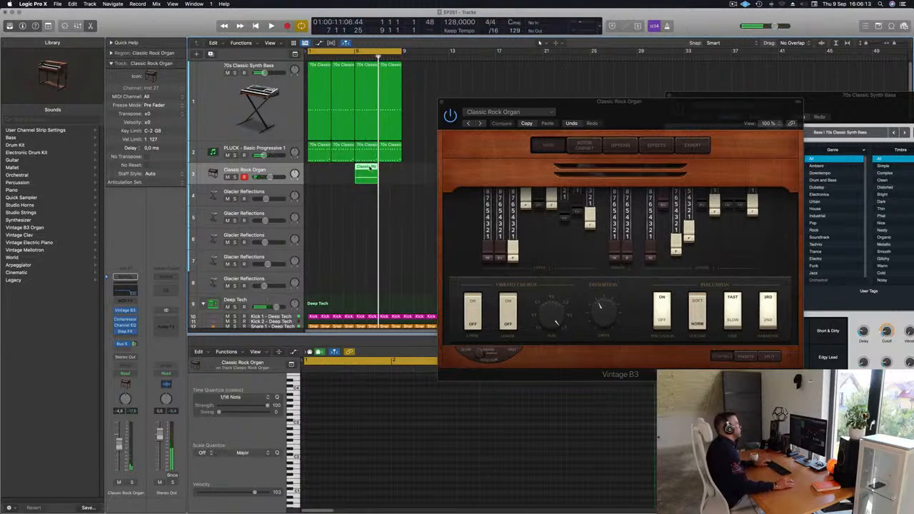
drag(370, 166, 322, 167)
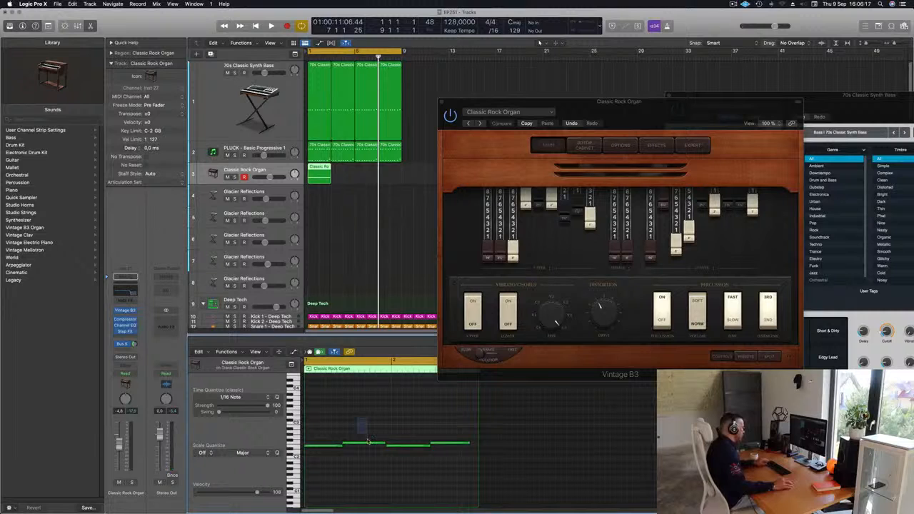
Align the organ notes to the beat grid, lengthen the first note up to the second and play from the start.
key(super+a)
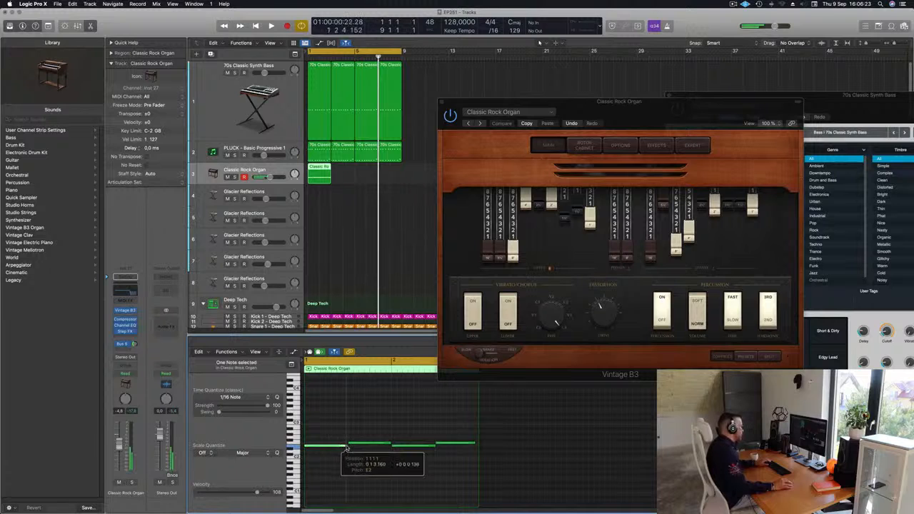
click(368, 431)
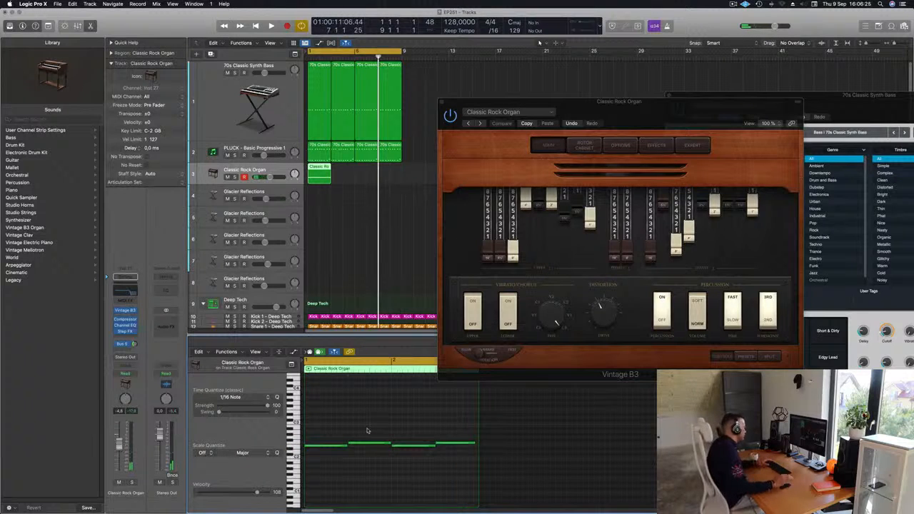
key(Return)
key(space)
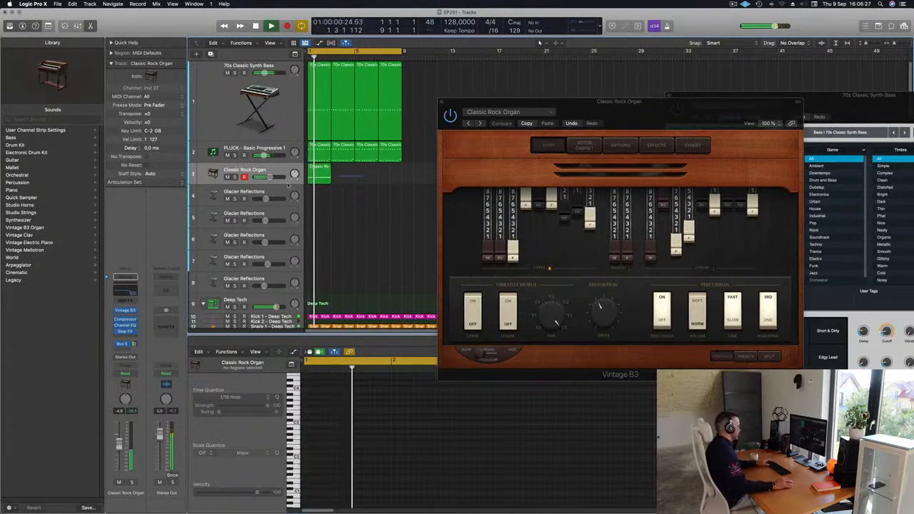
Repeat the organ region three times so it fills bars 1 to 8.
key(super+r)
key(super+r)
key(super+r)
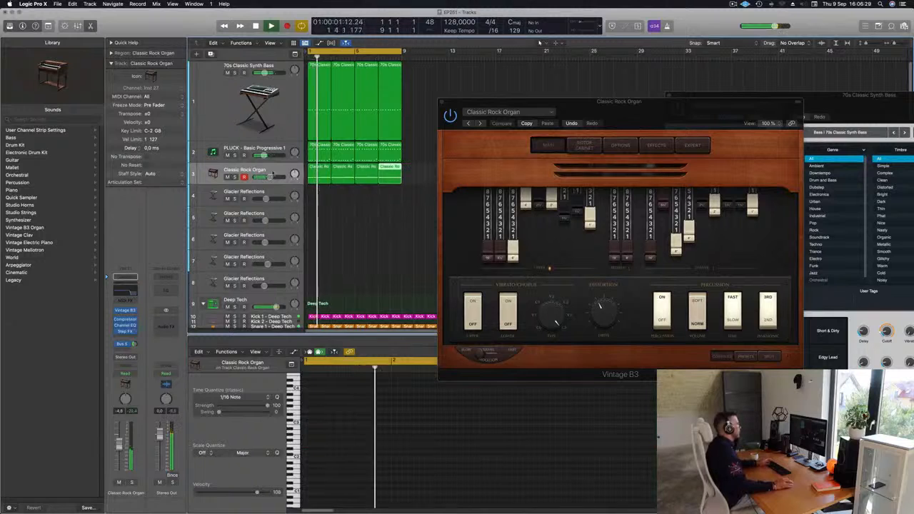
Select all four organ regions, bypass Step FX and lower the organ track's volume to about -12.2 dB during playback.
click(275, 169)
key(Return)
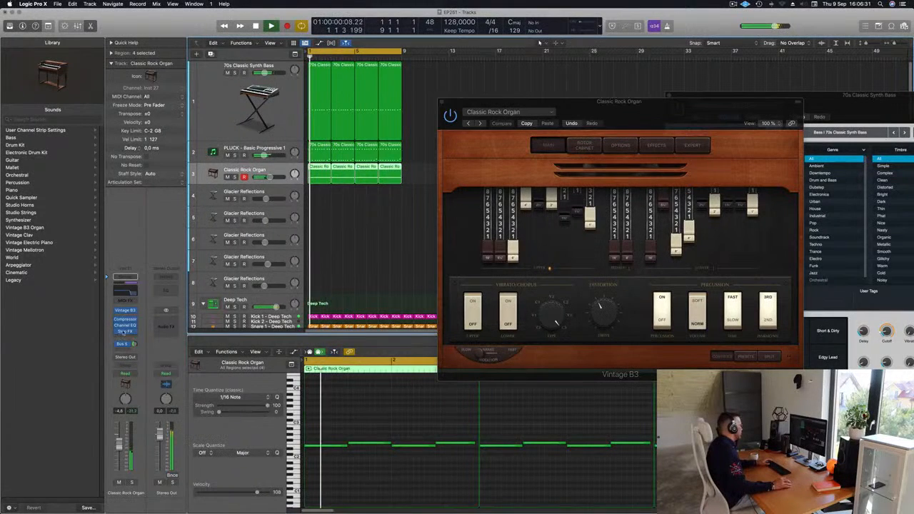
key(Return)
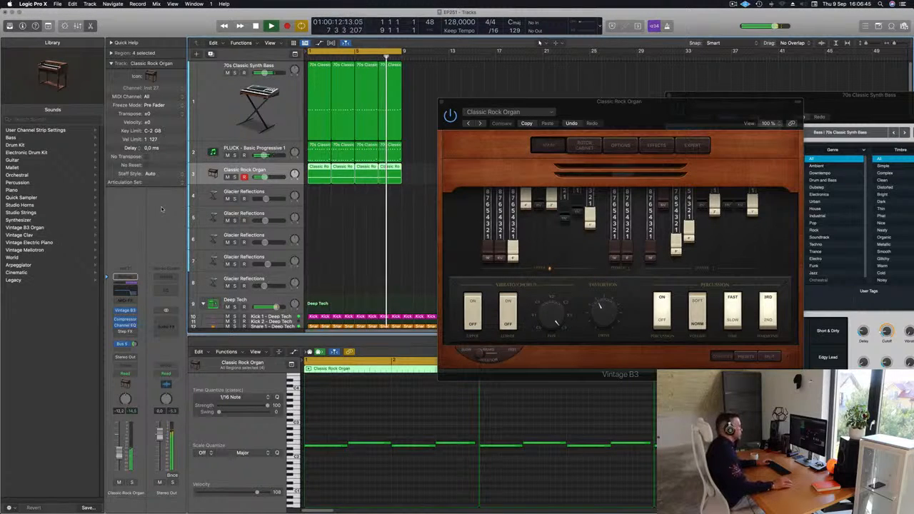
Audition the next Vintage B3 presets during playback, choose Far Off Organ and close the instrument window.
click(484, 124)
click(482, 124)
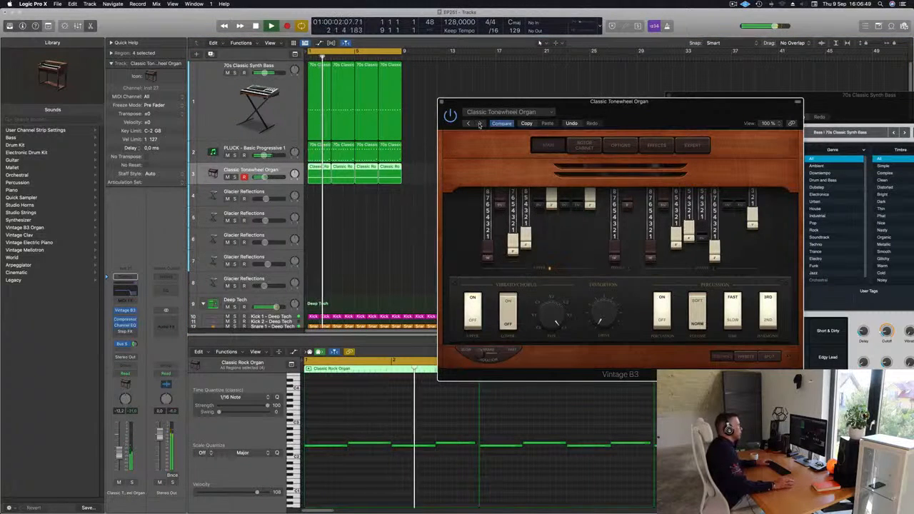
click(481, 123)
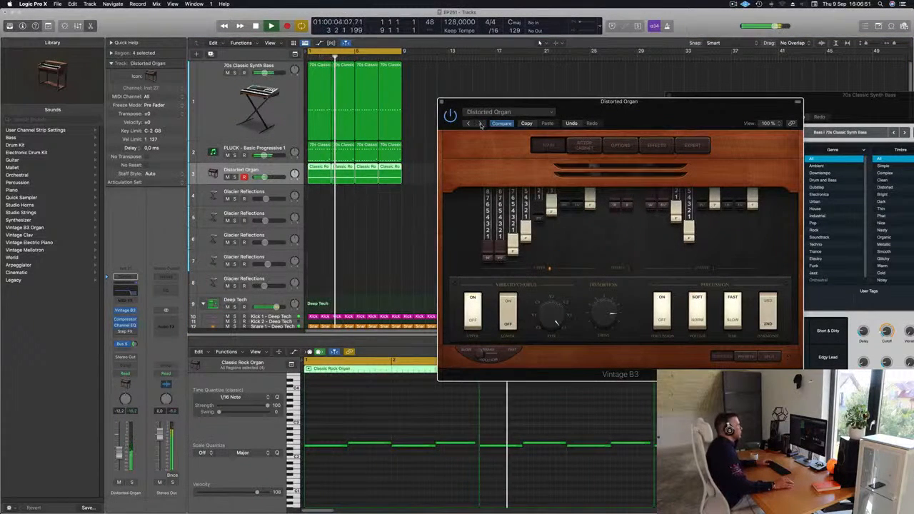
click(481, 123)
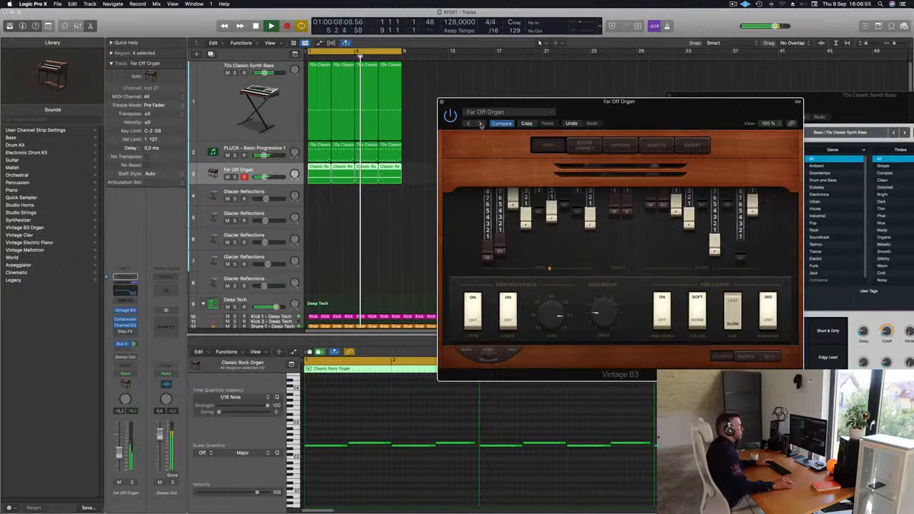
mouse_move(620, 110)
mouse_down()
mouse_move(525, 118)
mouse_move(639, 126)
mouse_move(620, 126)
mouse_up()
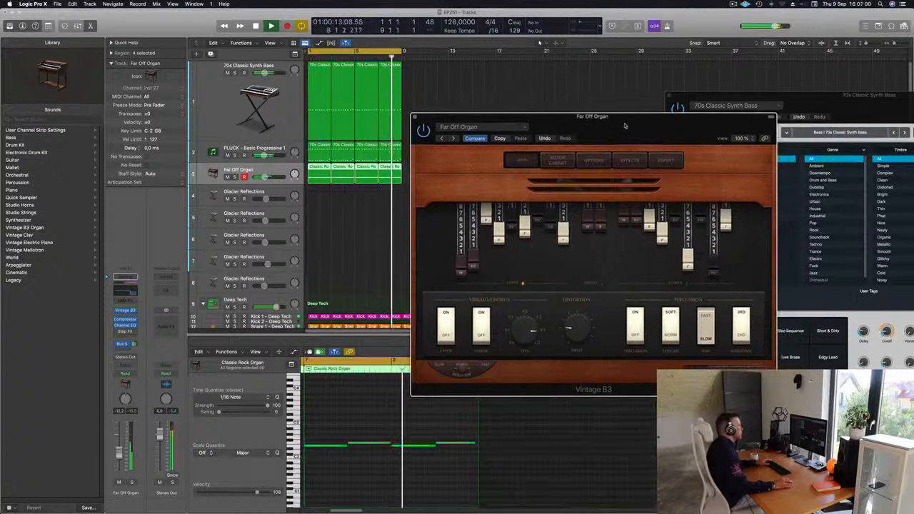
click(409, 117)
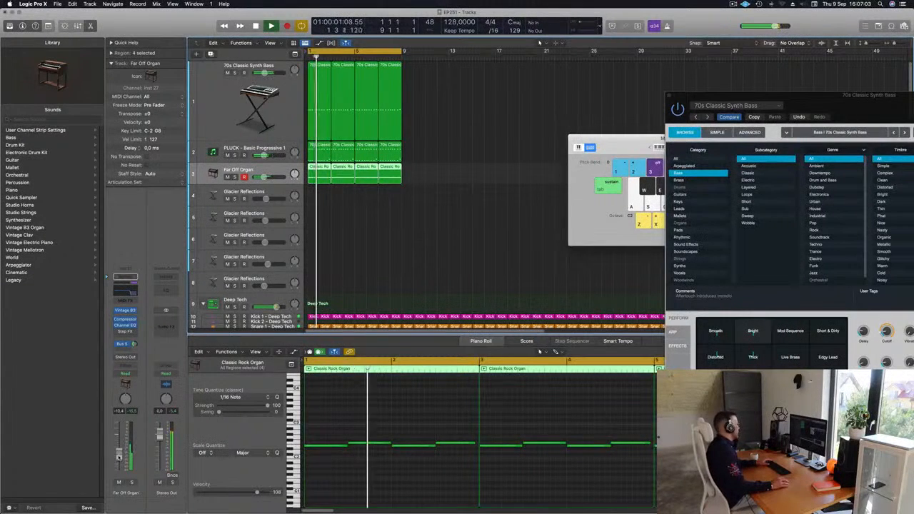
Lower the Far Off Organ track's volume to about -13.6 dB and adjust its Bus 5 send.
drag(119, 455, 120, 457)
drag(134, 344, 111, 448)
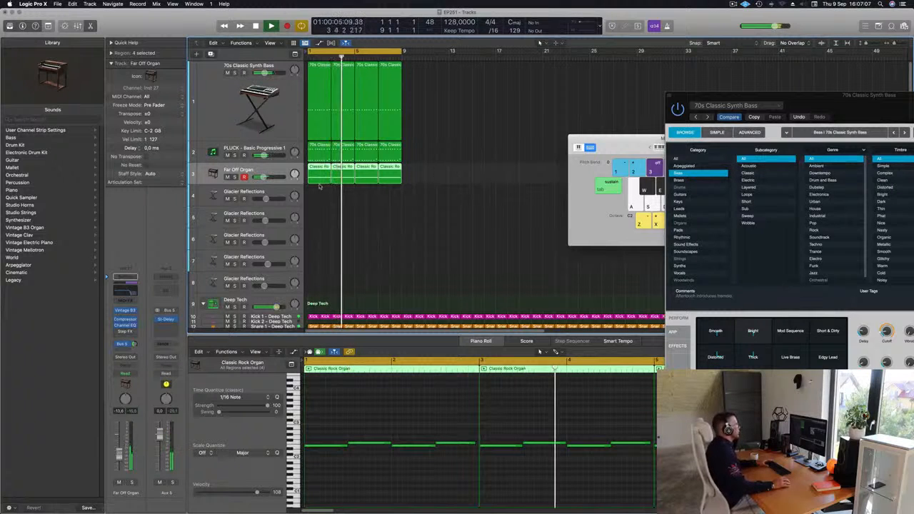
Open the Alchemy instrument of the first Glacier Reflections track (track 4) and move its window lower over the arrangement.
click(281, 194)
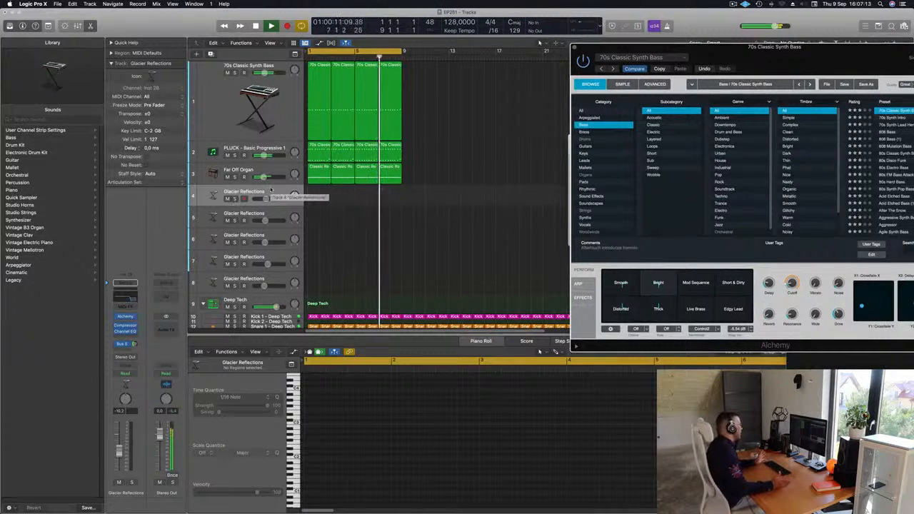
click(125, 317)
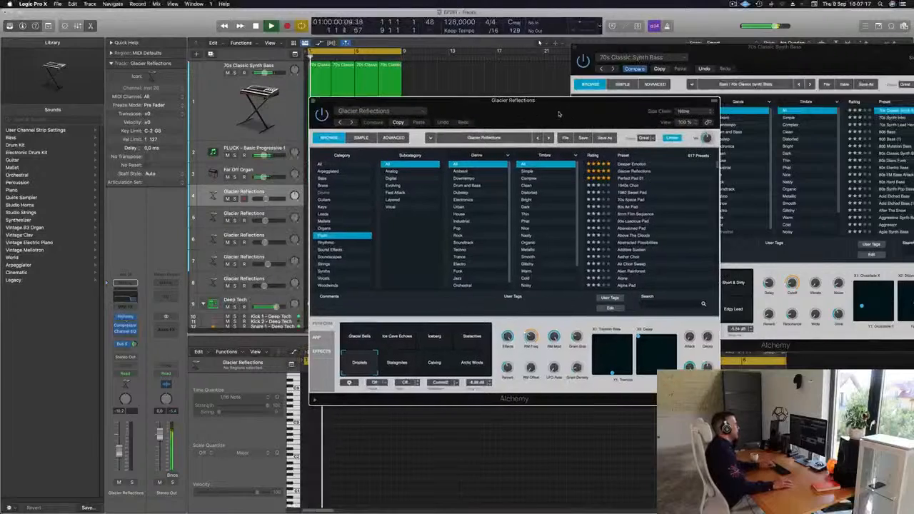
drag(532, 113, 416, 164)
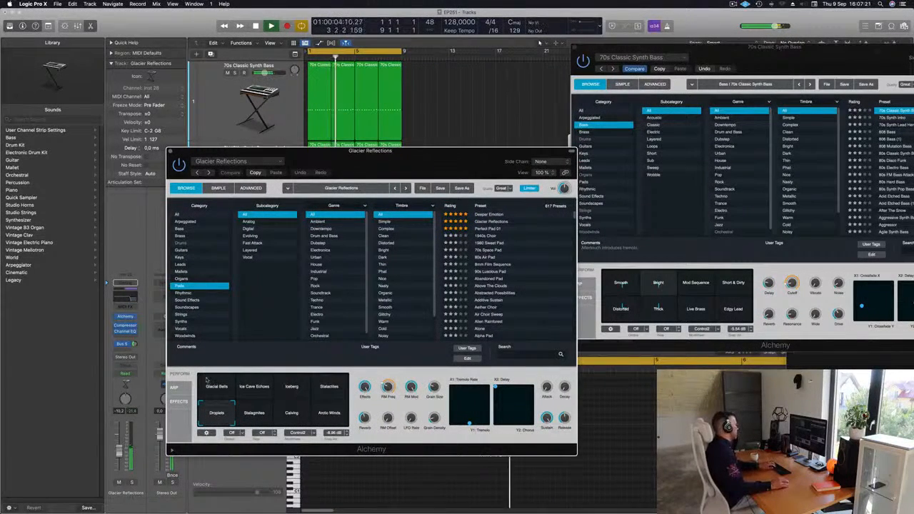
Audition the Stalagmites snapshot, switch to Glacial Bells and raise the pad track's volume to about -7.6 dB during playback.
drag(118, 455, 117, 454)
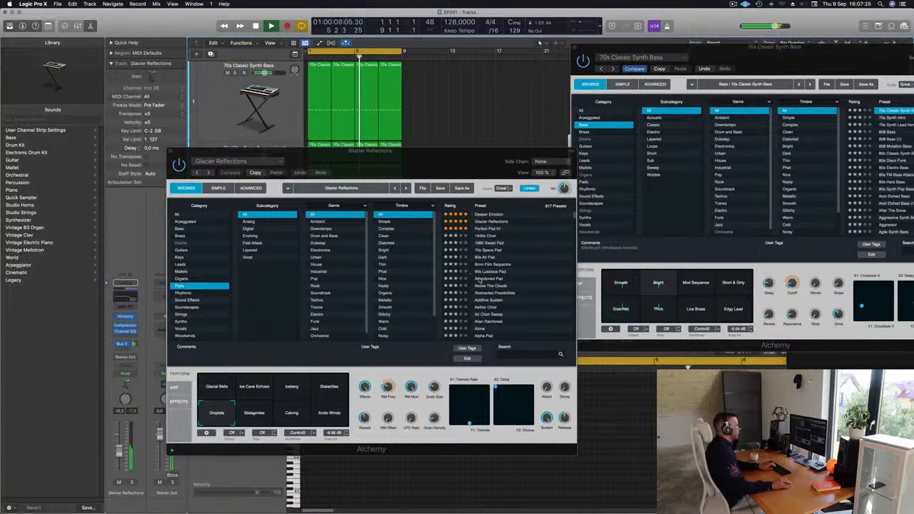
scroll(480, 281, down, 3)
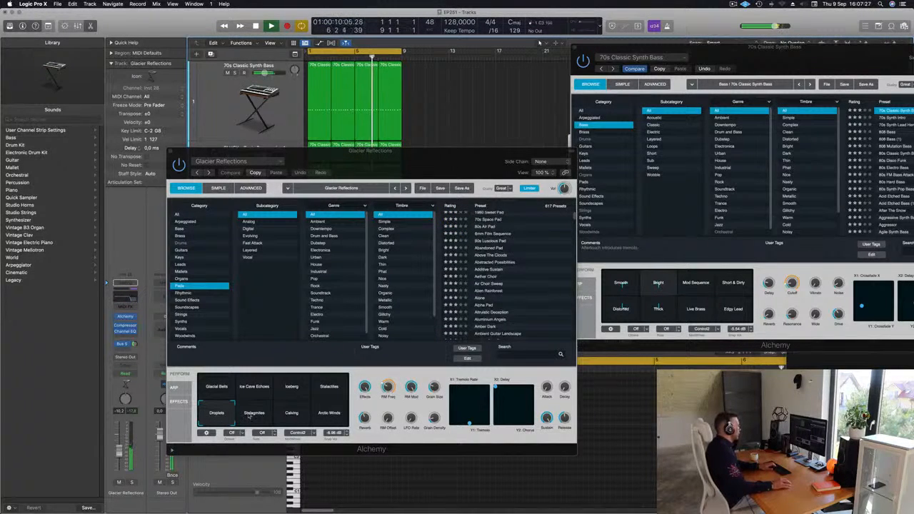
click(250, 417)
click(213, 387)
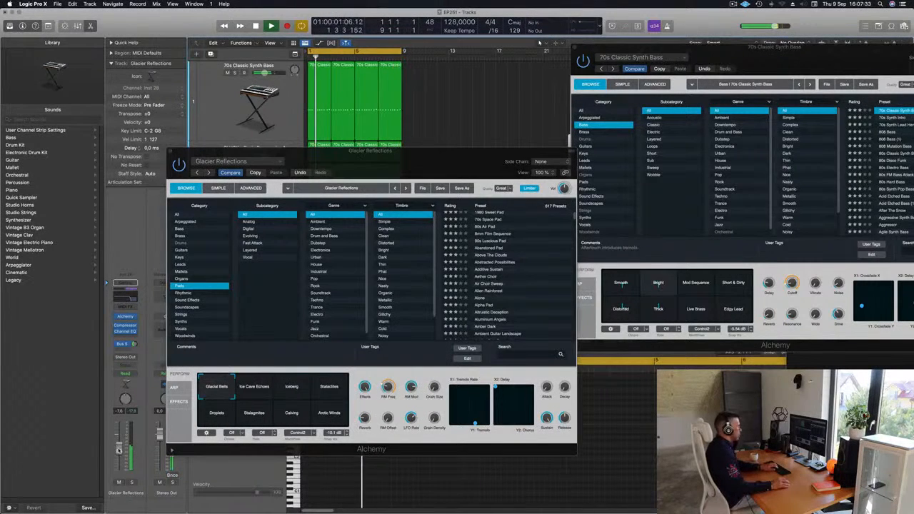
Move the synth bass Alchemy window down and bring the Musical Typing keyboard forward into clear space.
click(767, 20)
drag(753, 50, 750, 258)
click(737, 148)
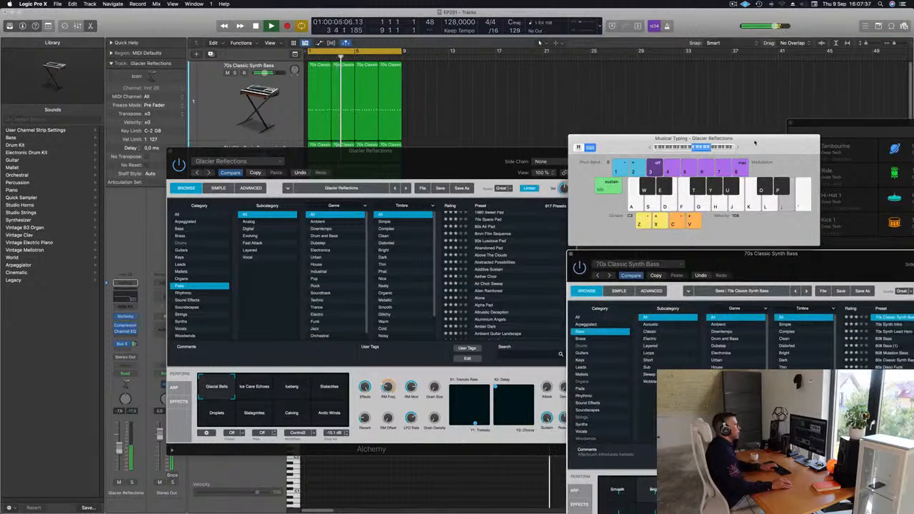
drag(755, 143, 735, 95)
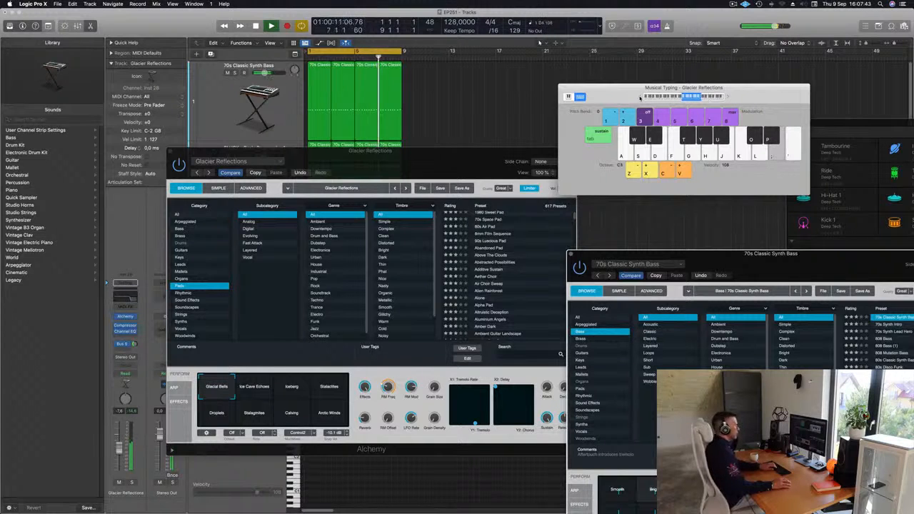
Record a two-note pad phrase on track 4, stop recording and move the recorded region to bar 1.
drag(416, 166, 738, 158)
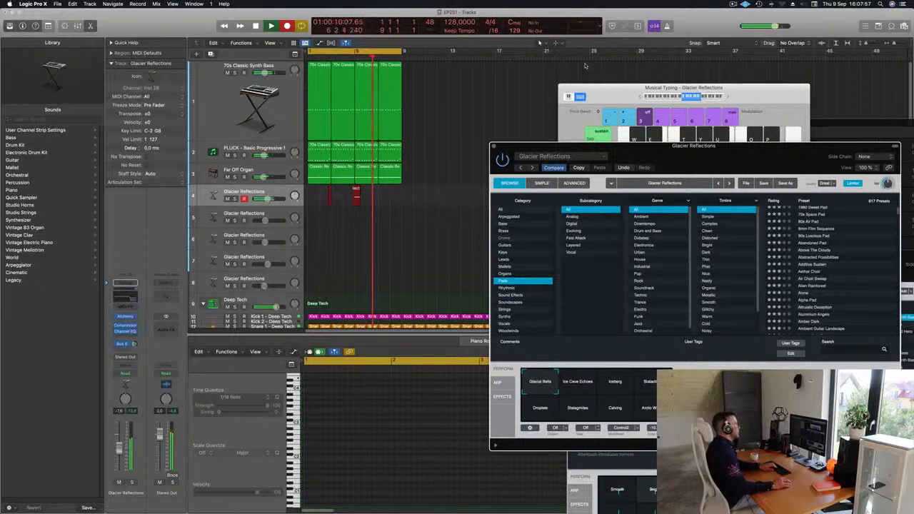
key(space)
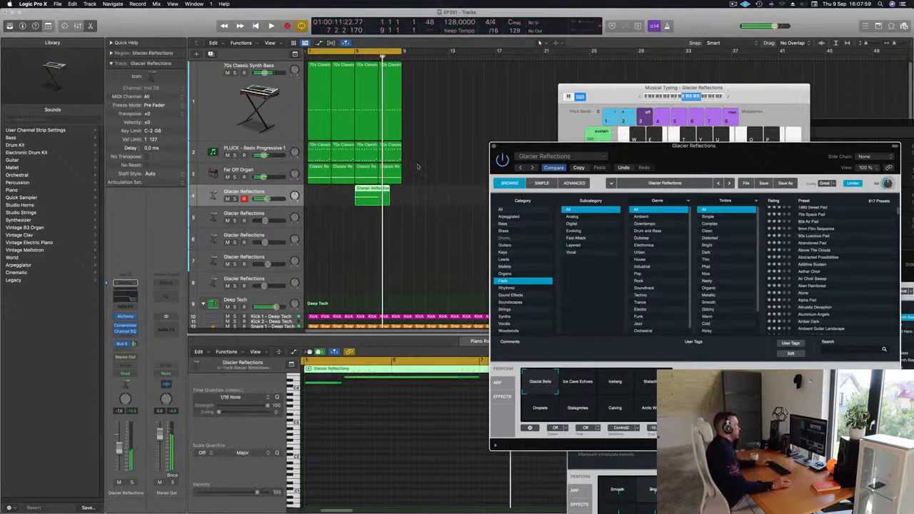
drag(375, 193, 332, 193)
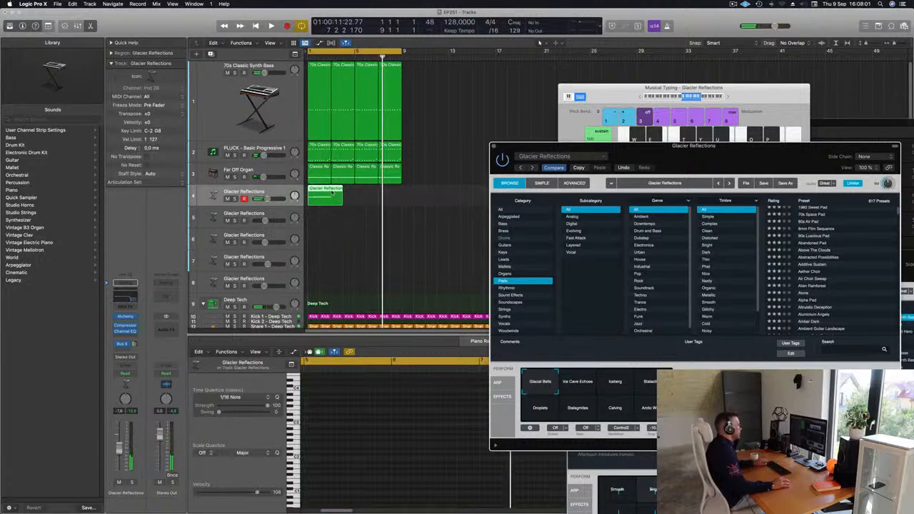
Split the pad region at bar 3, splitting the crossing notes, and delete the leftover part.
super+double_click(331, 191)
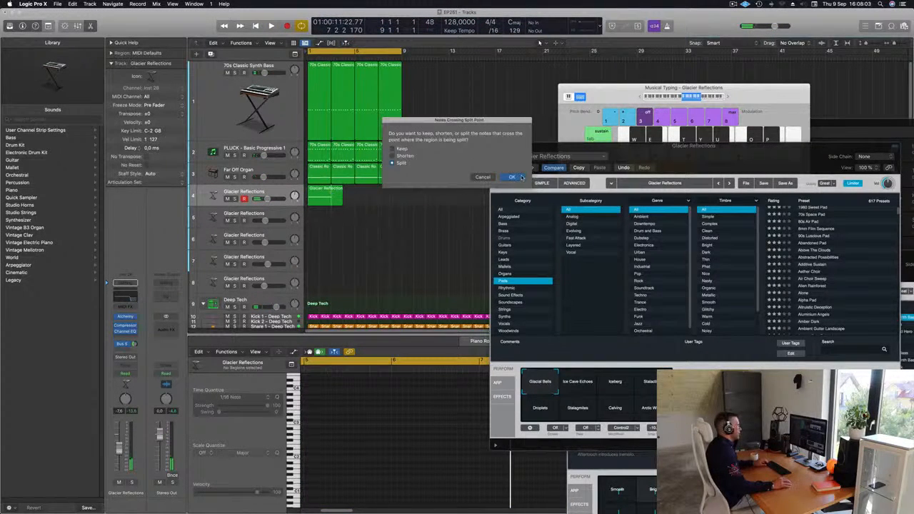
click(521, 177)
key(Delete)
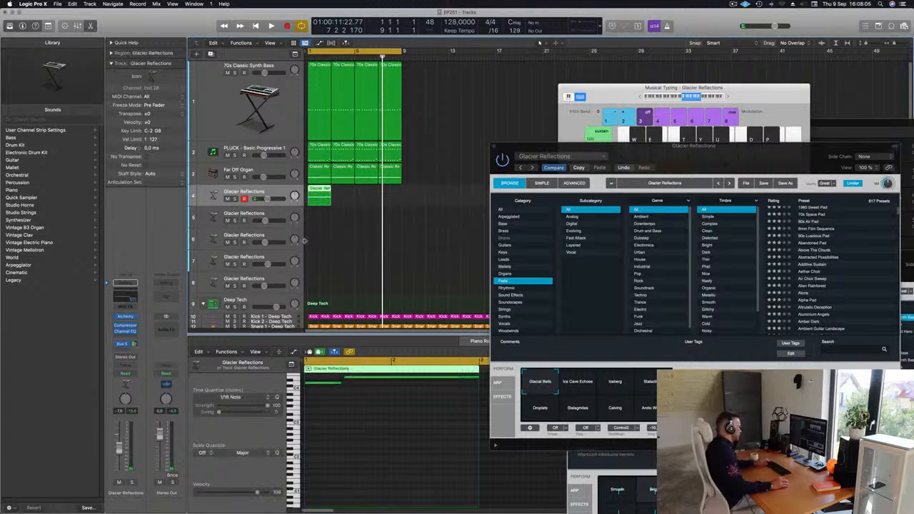
Correct the timing and lengths of the two pad notes in the Piano Roll and play the loop from the start.
click(342, 403)
scroll(343, 405, up, 2)
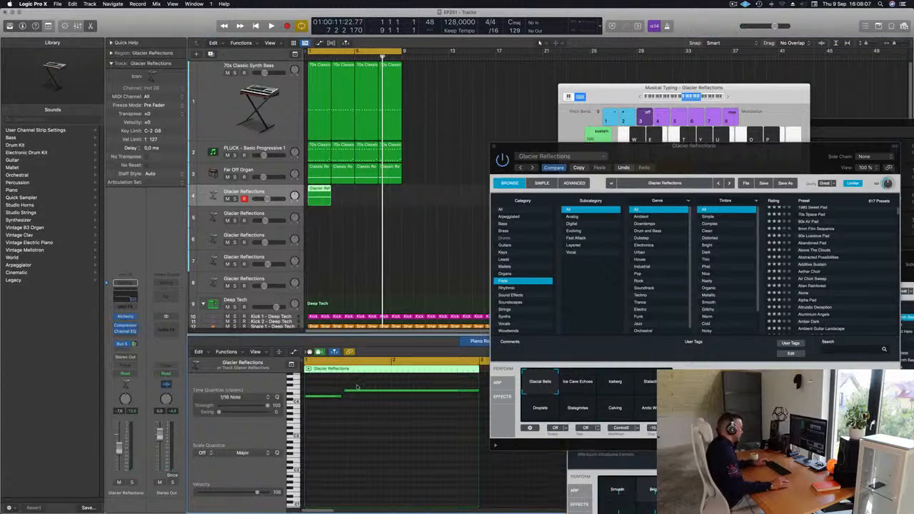
drag(358, 393, 356, 394)
click(350, 408)
key(super+a)
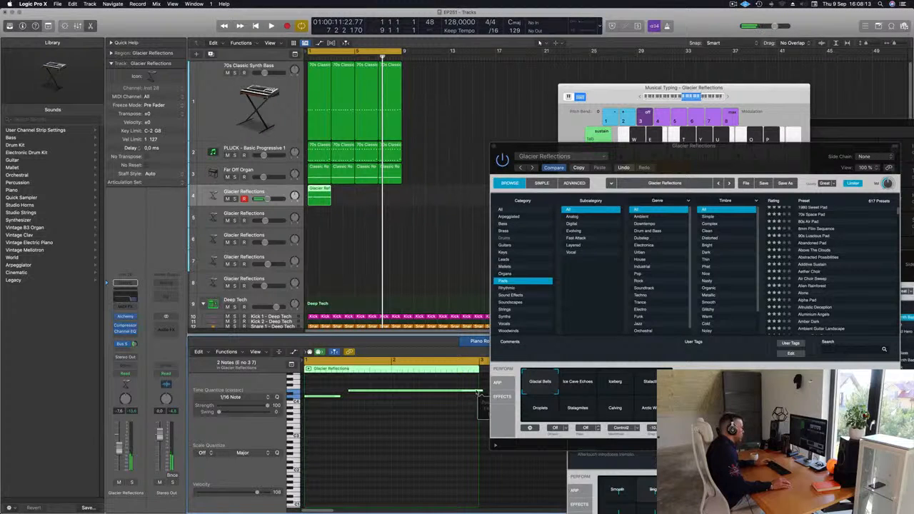
key(space)
click(397, 425)
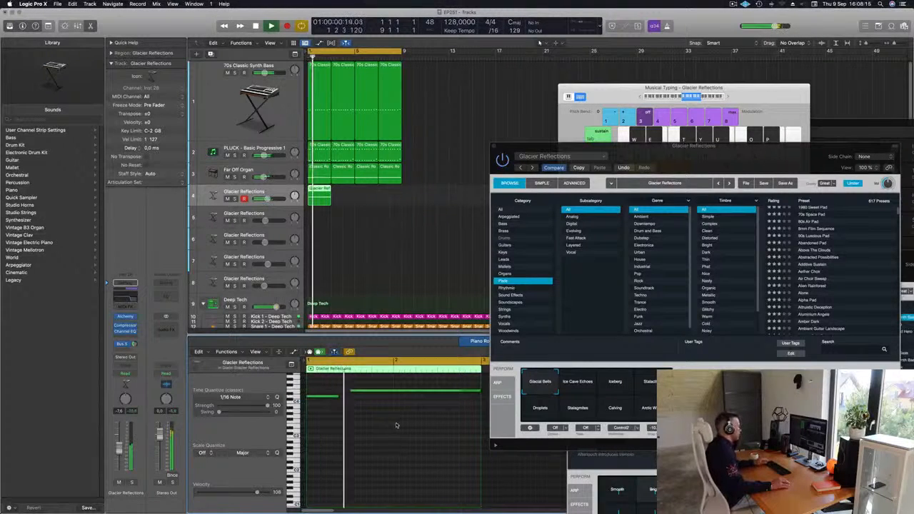
key(super+Left)
key(super+Left)
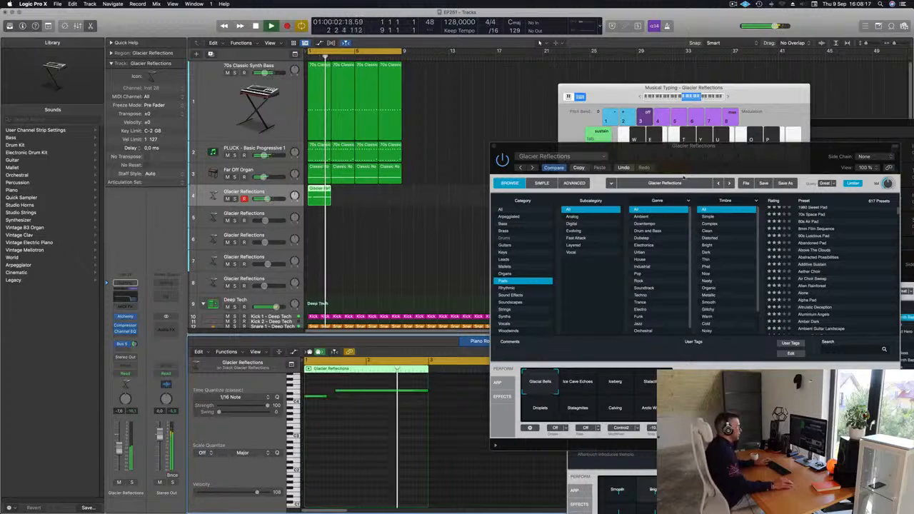
Audition the Ice Cave Echoes snapshot in the pad's Alchemy window during playback and choose Iceberg.
drag(693, 158, 616, 106)
click(502, 329)
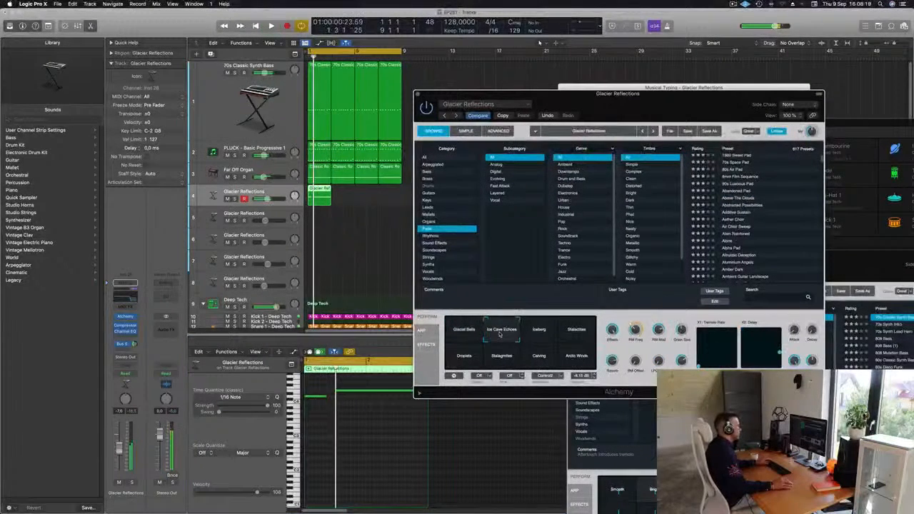
click(539, 329)
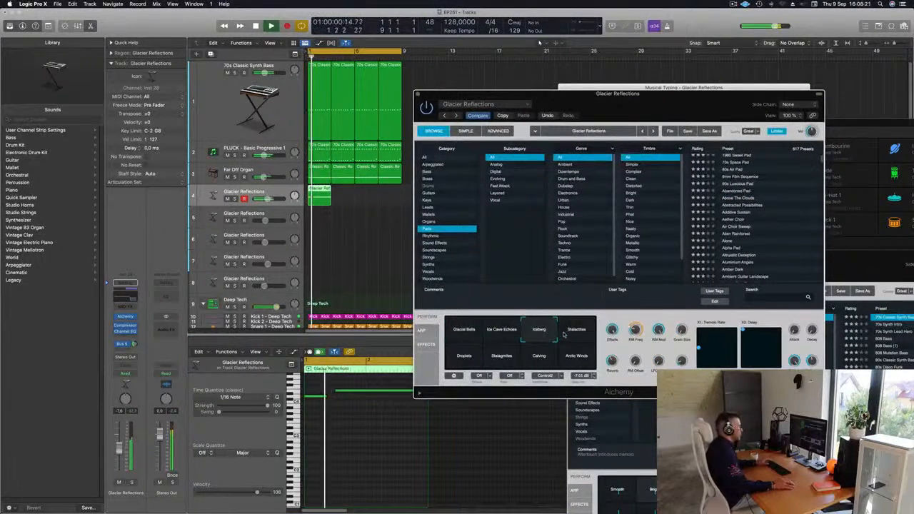
Move the Alchemy window aside and copy the two-bar pad region to bar 5 on the same track.
drag(569, 101, 660, 190)
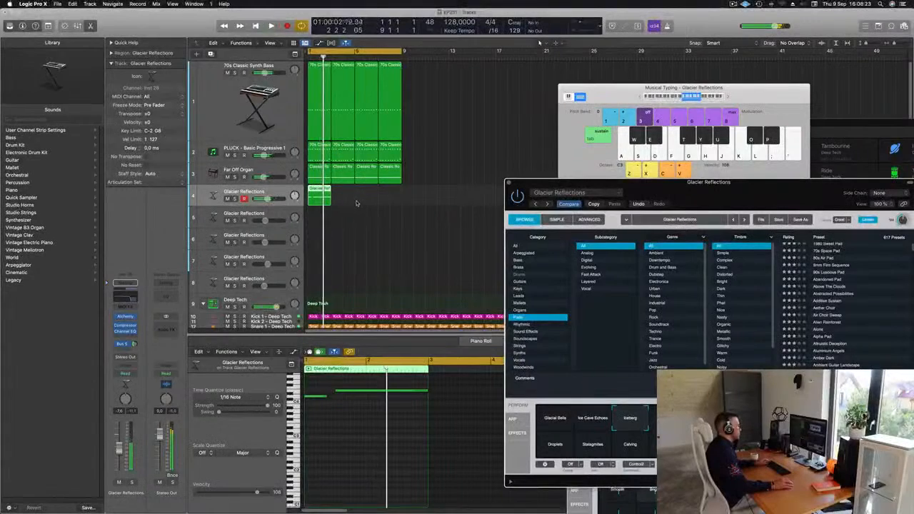
drag(319, 197, 367, 197)
Adjust RM Freq and turn Effects down nearly to zero on the Iceberg snapshot while the loop plays.
drag(742, 192, 613, 166)
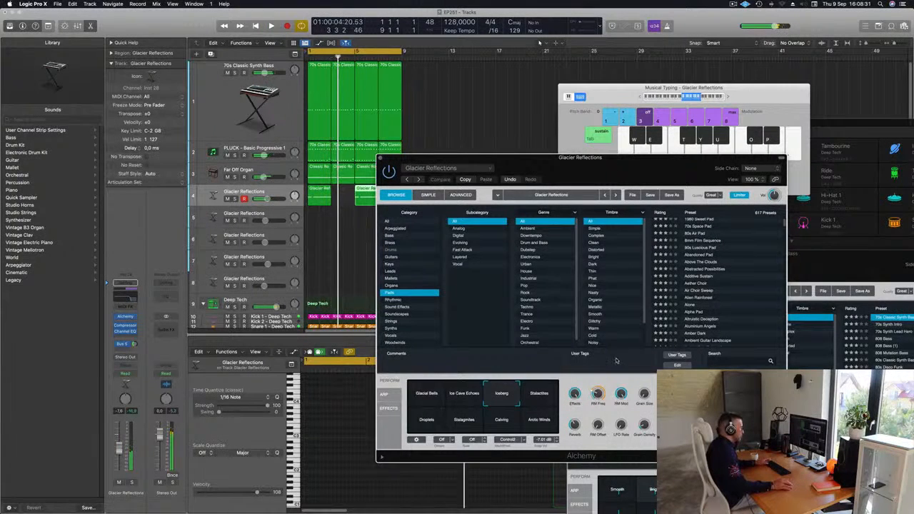
drag(594, 403, 602, 386)
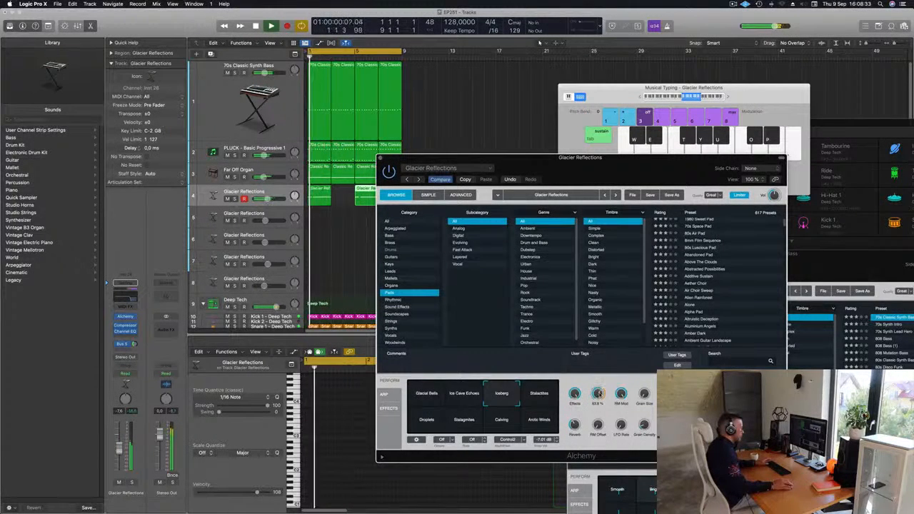
key(space)
key(space)
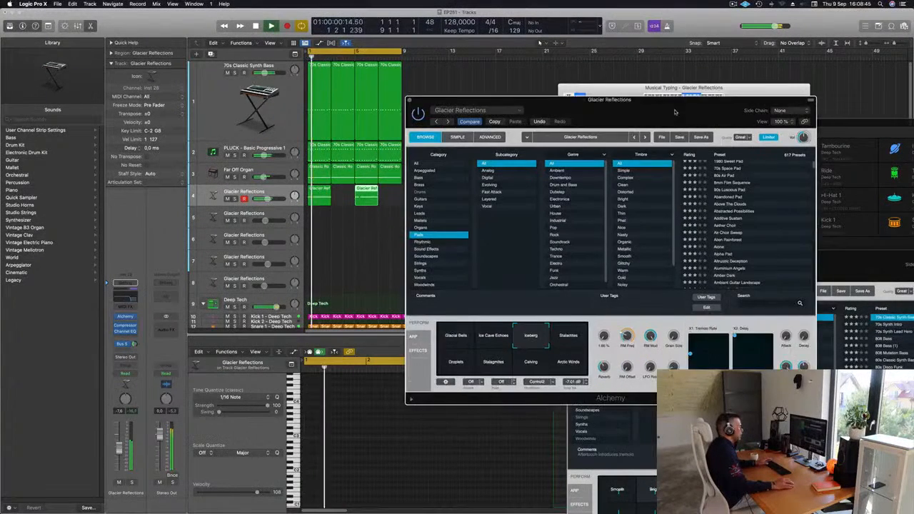
drag(640, 170, 692, 120)
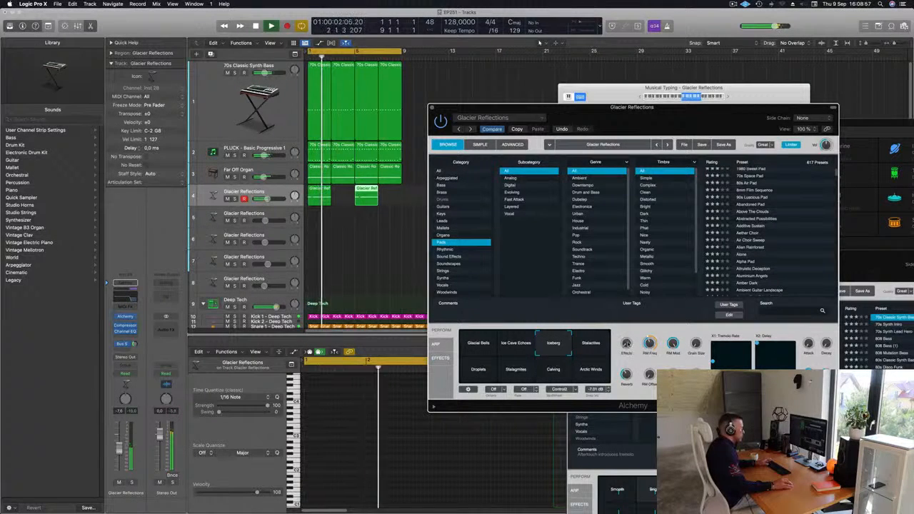
Compare low and high RM Mod settings during playback, leave it near maximum and move the Alchemy window clear of track 4.
key(Return)
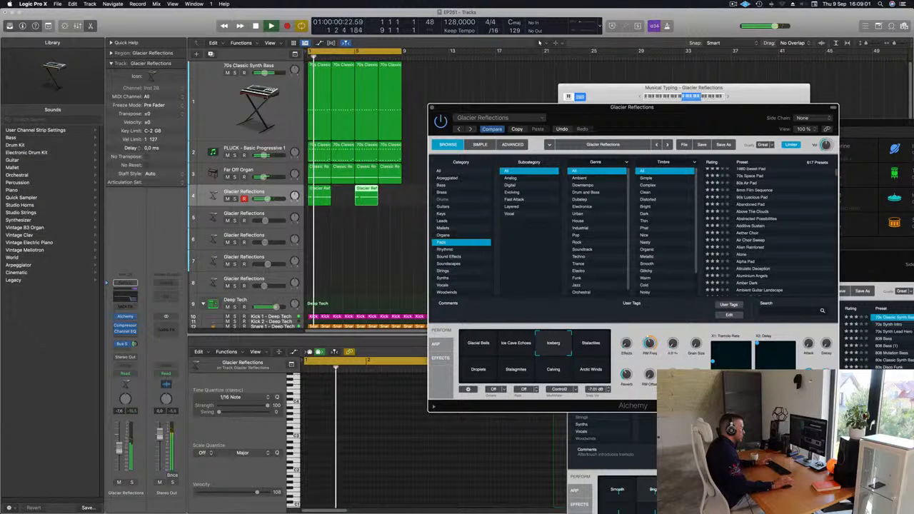
key(space)
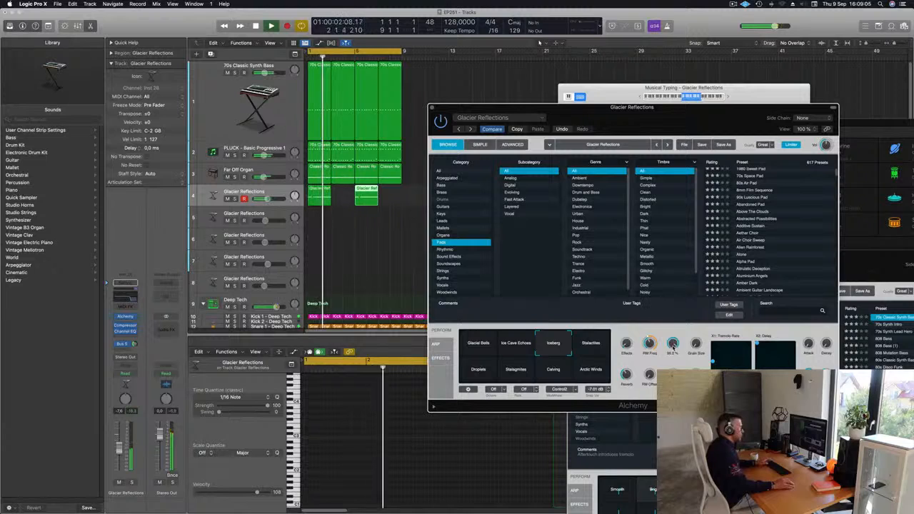
key(super+k)
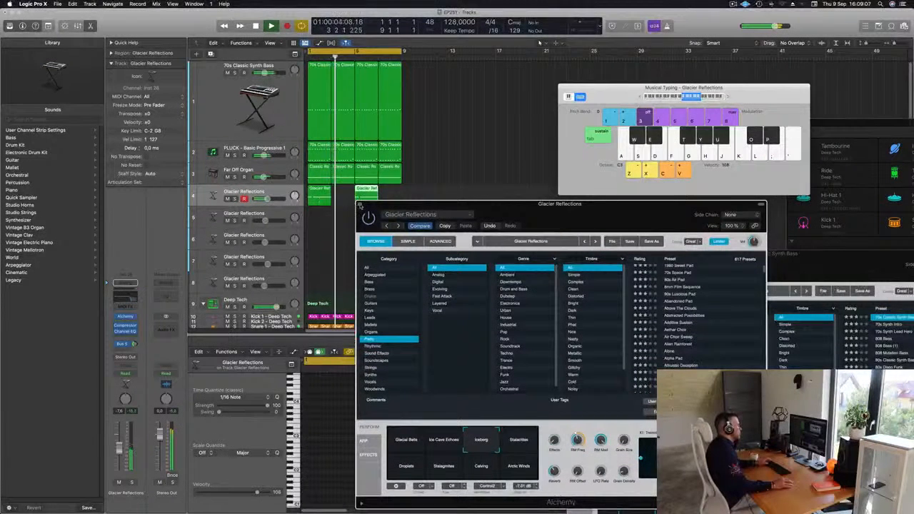
key(space)
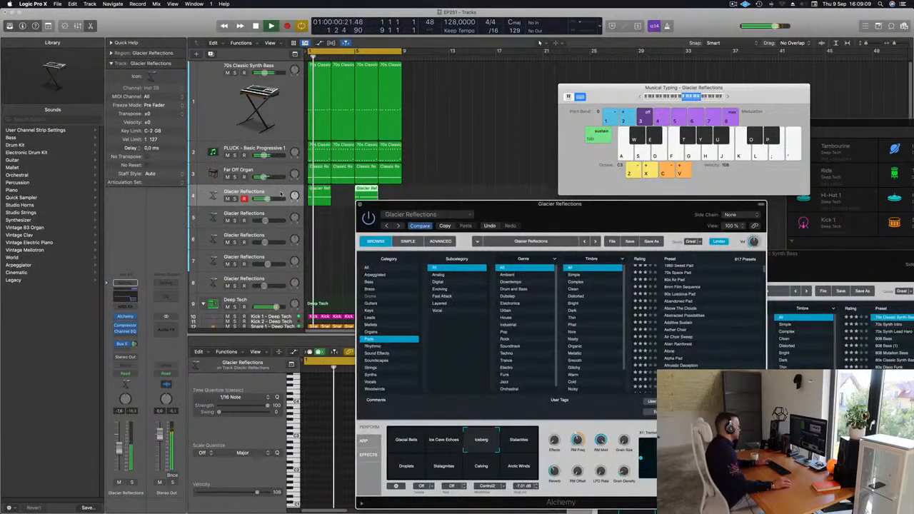
Select both pad regions and add a Bus 6 (Aux 6) send to the Glacier Reflections channel.
click(319, 193)
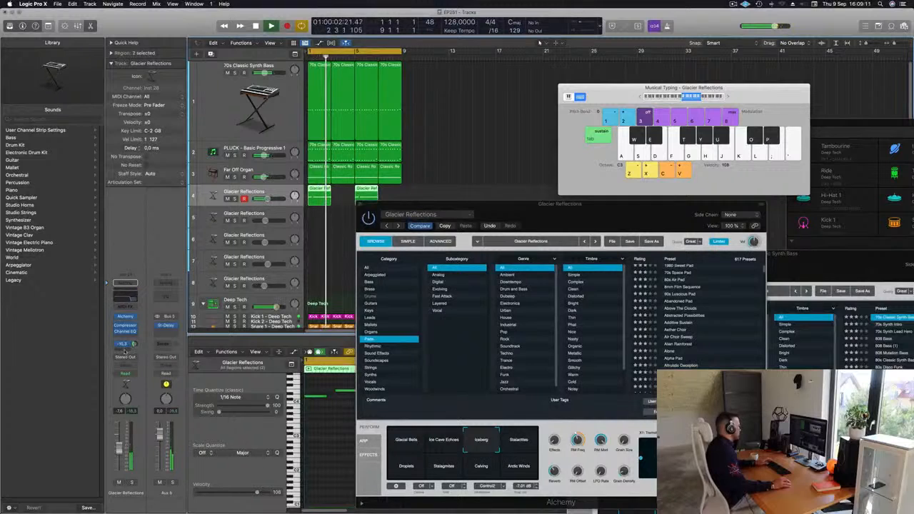
click(124, 343)
mouse_move(125, 360)
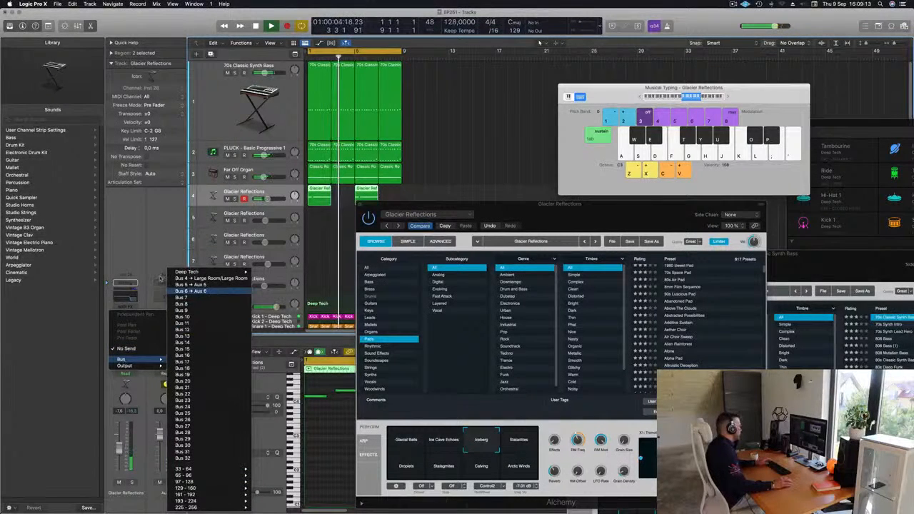
click(191, 290)
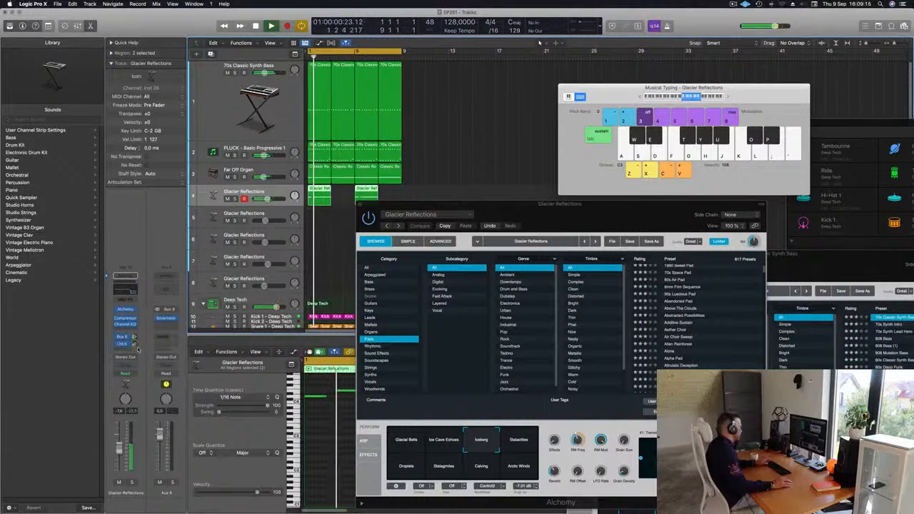
Raise the pad channel's Bus 6 send level while replaying the loop from the start.
key(space)
key(space)
drag(137, 334, 135, 344)
key(space)
key(space)
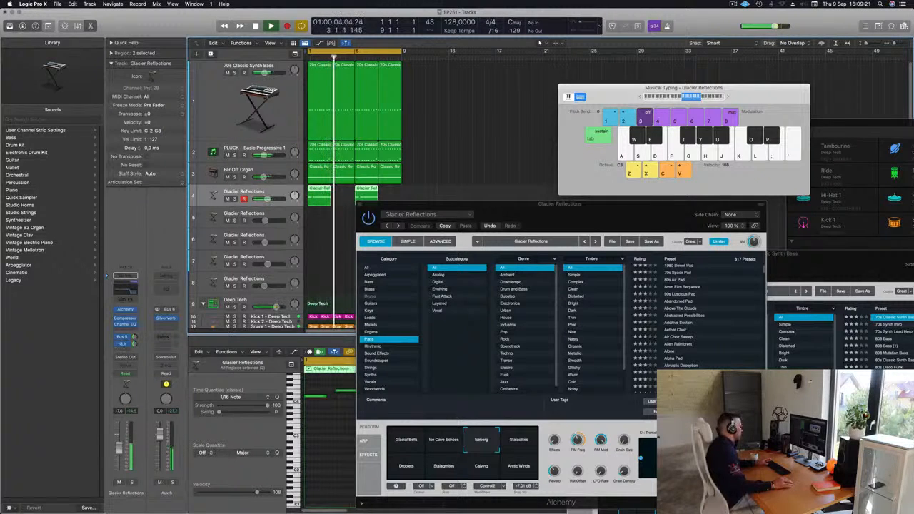
Close the Glacier Reflections Alchemy window and replay the loop from the beginning.
drag(522, 216, 422, 213)
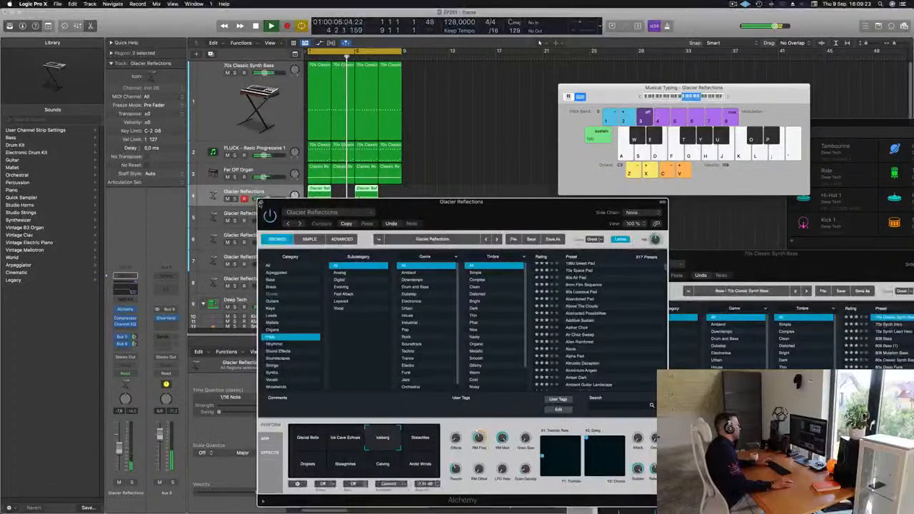
click(261, 203)
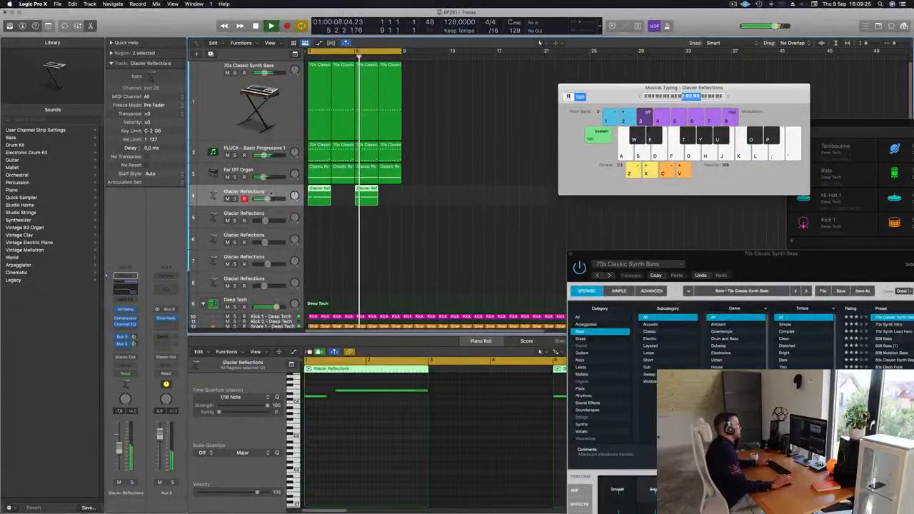
key(space)
key(space)
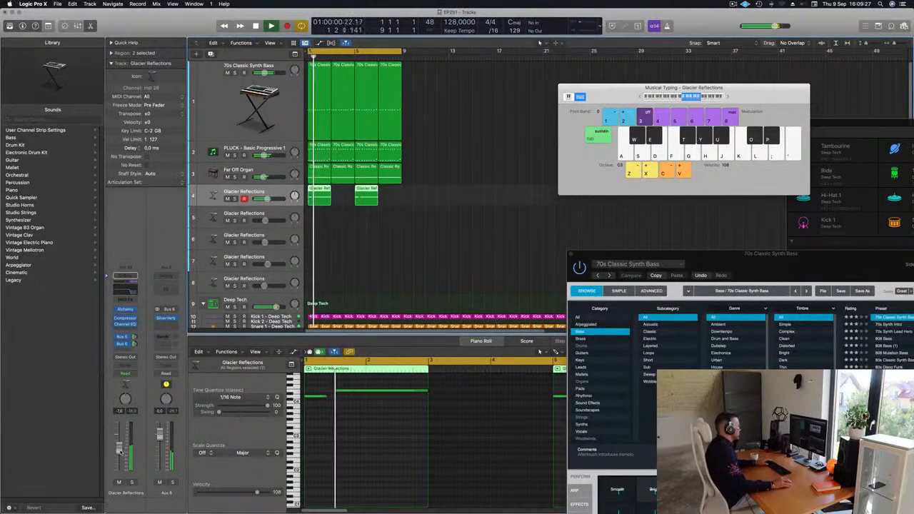
Repeat all bass, pluck, organ and pad regions up to bar 33 and extend the cycle range to bar 33.
click(446, 208)
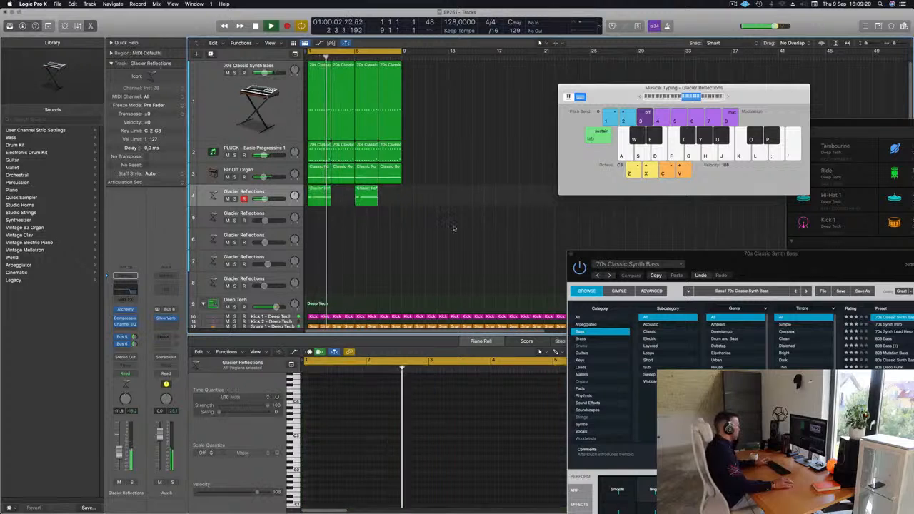
key(super+a)
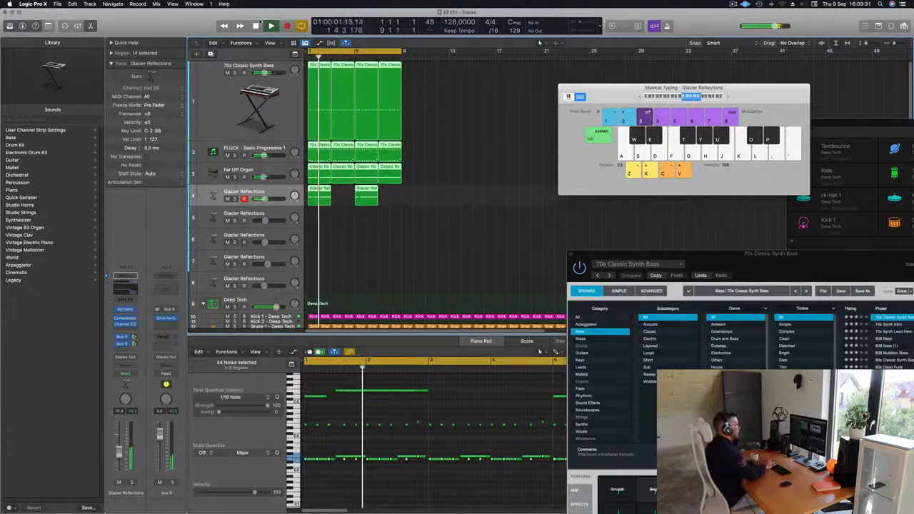
key(super+r)
key(super+r)
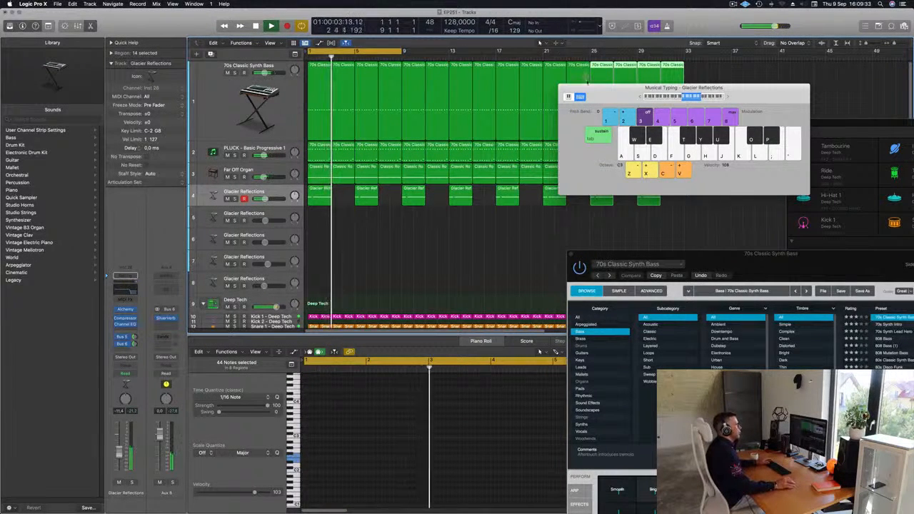
drag(570, 89, 776, 110)
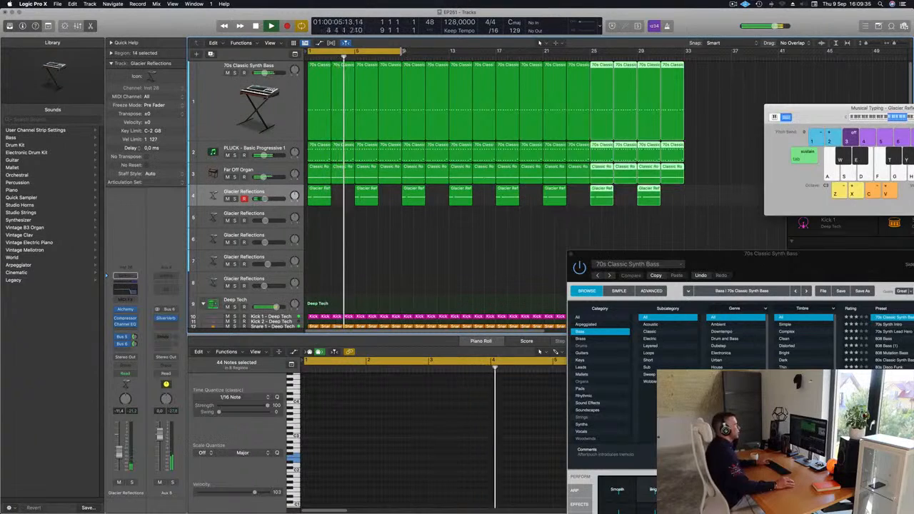
drag(402, 51, 686, 53)
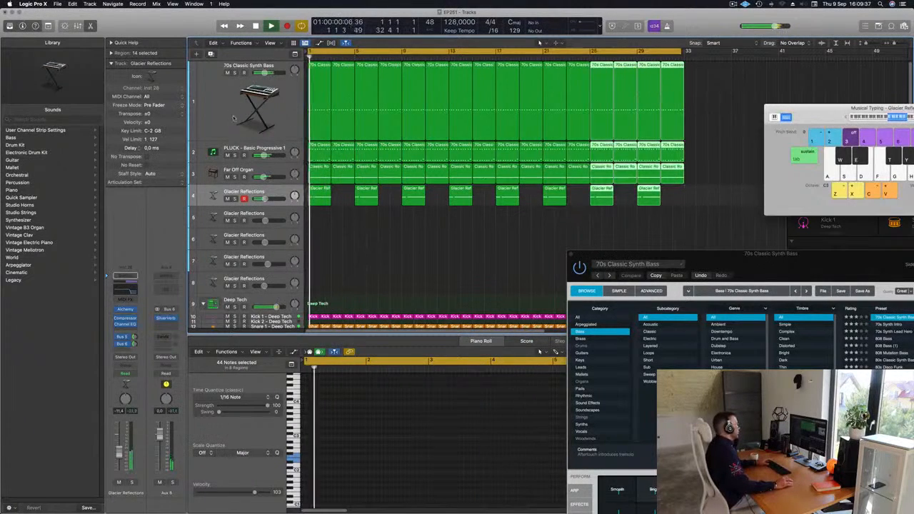
Check the Alchemy and Compressor settings of the 70s Classic Synth Bass channel and close both plug-in windows.
click(192, 93)
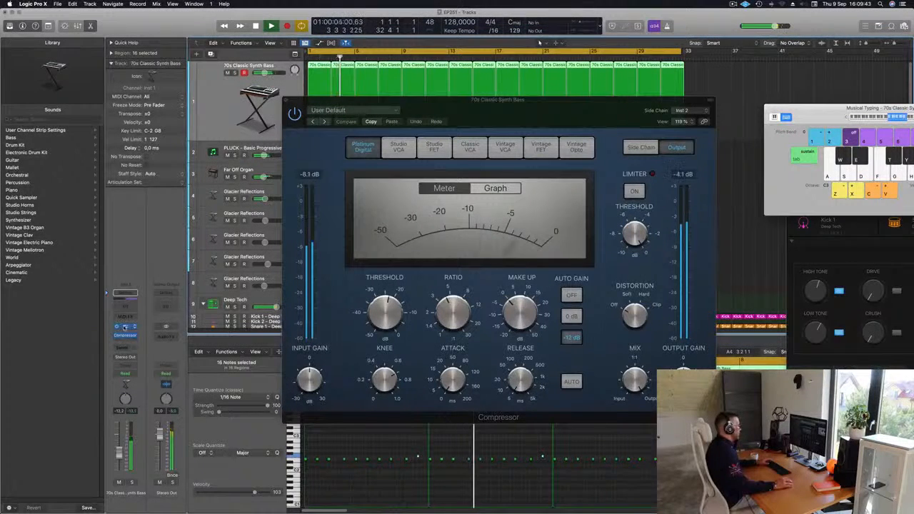
click(125, 327)
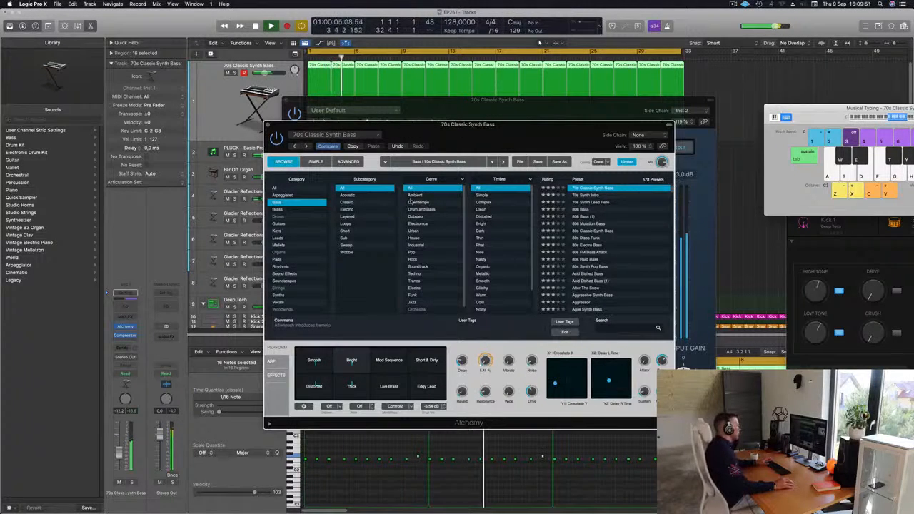
drag(455, 140, 411, 201)
click(223, 186)
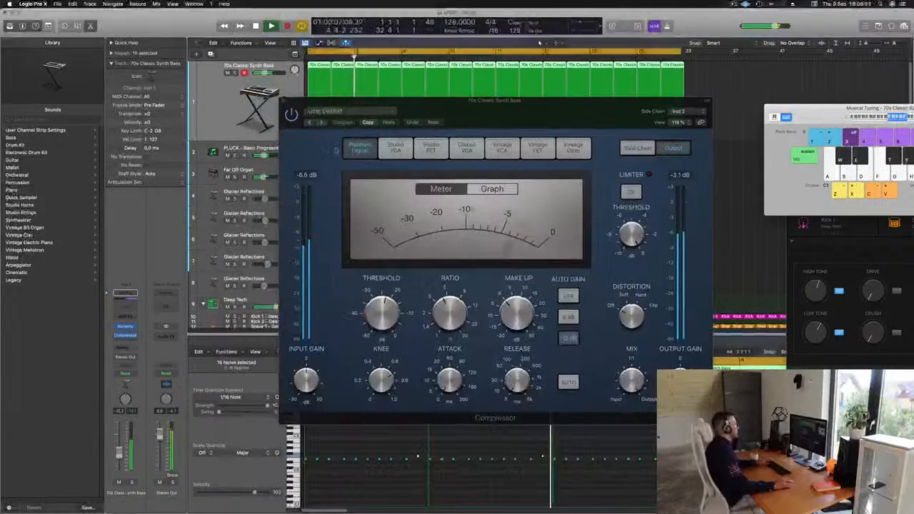
drag(357, 100, 282, 138)
click(209, 138)
Open the Alchemy instrument of the Glacier Reflections channel on track 5.
key(super+Left)
key(super+Left)
key(super+Left)
key(super+Left)
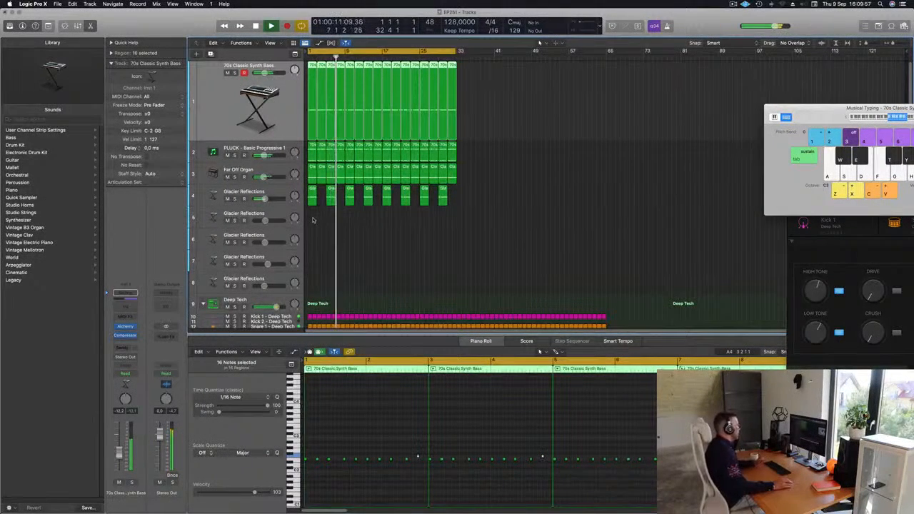
click(271, 213)
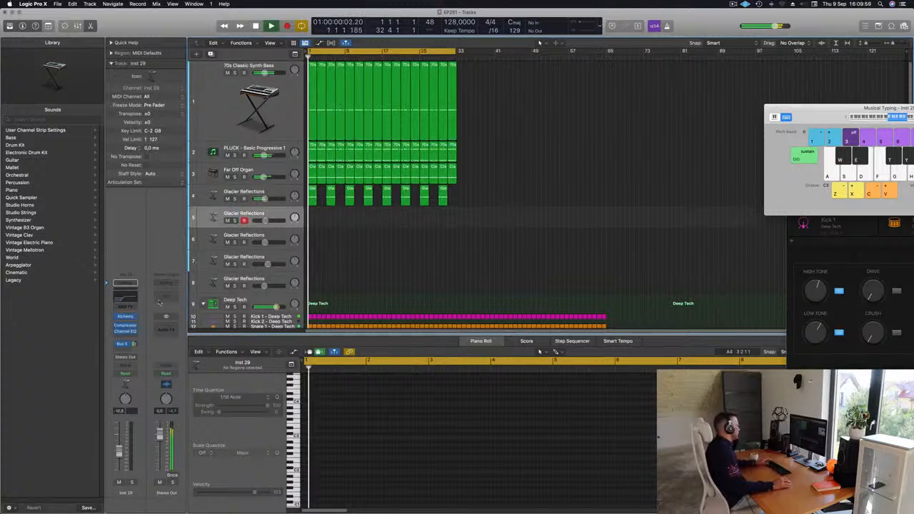
click(125, 317)
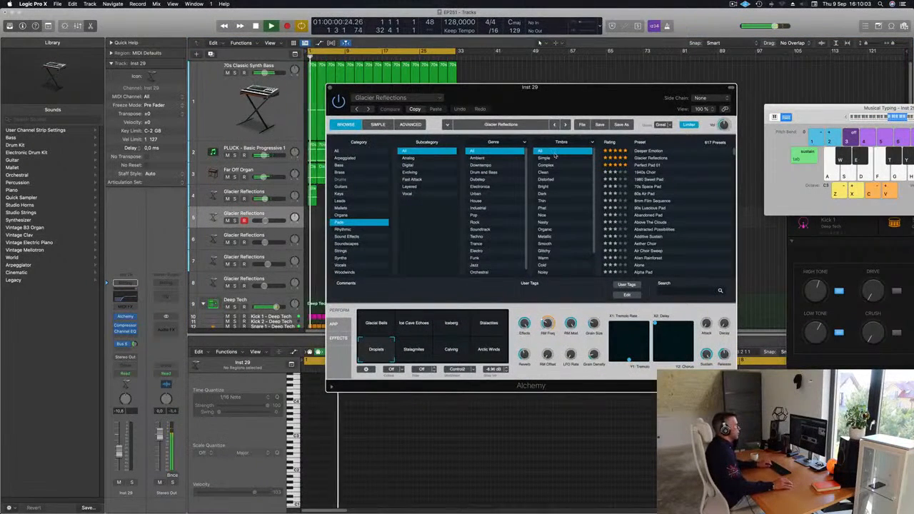
Bring Musical Typing fully into view, audition a G-key note on track 5 and raise its fader to about -0.7 dB.
drag(796, 121, 747, 127)
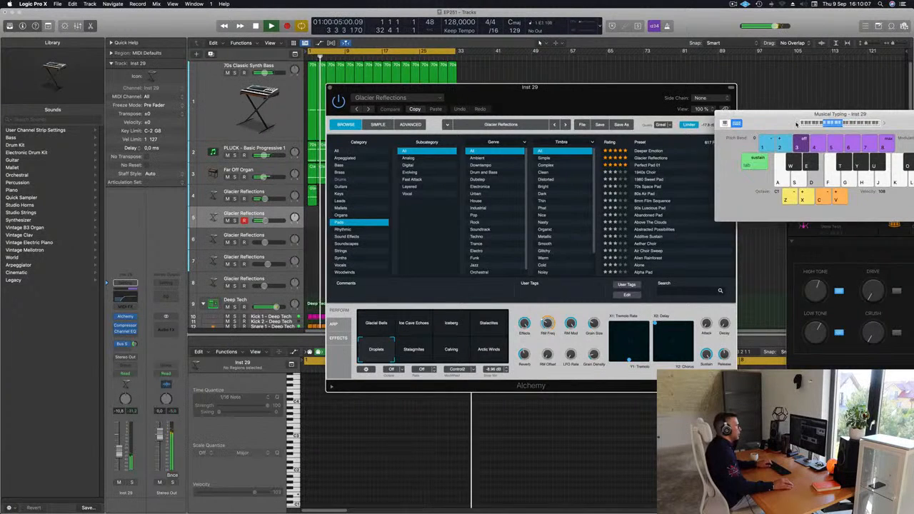
drag(785, 115, 620, 111)
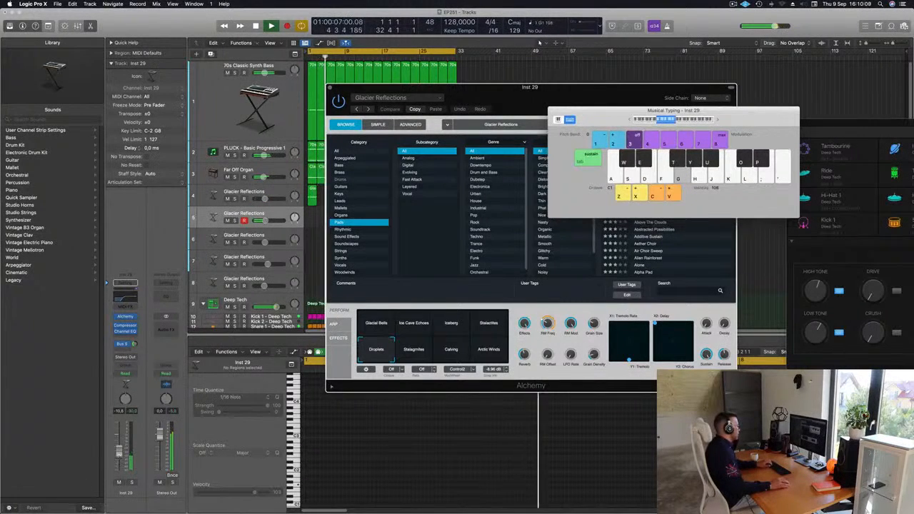
key(g)
drag(119, 452, 118, 434)
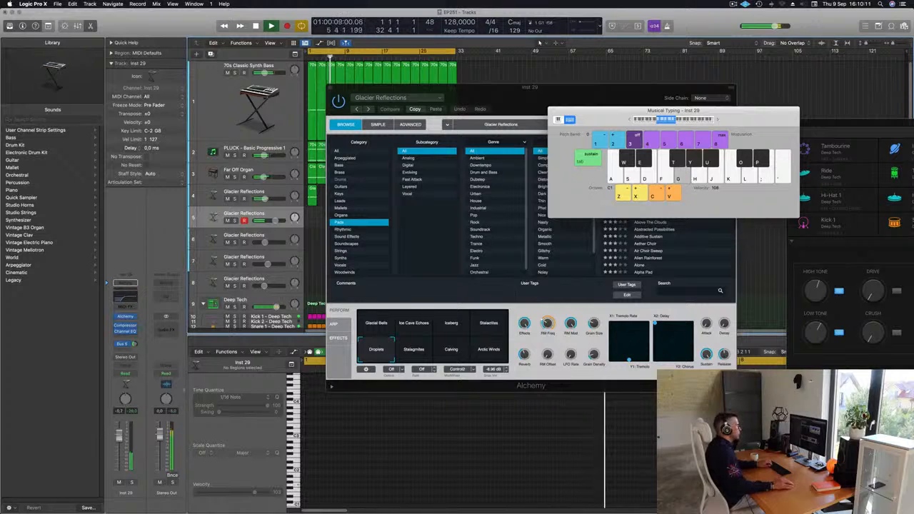
Load the Perfect Pad 01 preset in track 5's Alchemy and lower the channel fader to about -2.2 dB.
drag(608, 98, 629, 109)
click(523, 192)
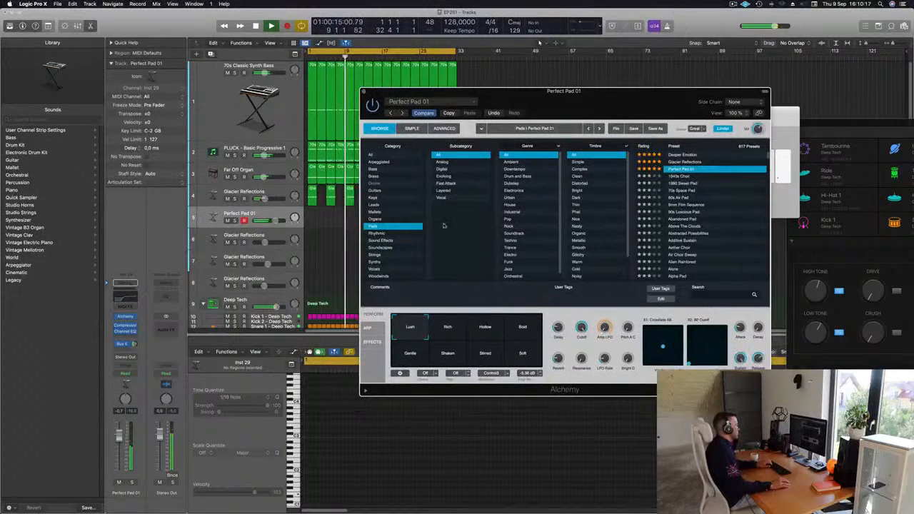
drag(120, 437, 120, 441)
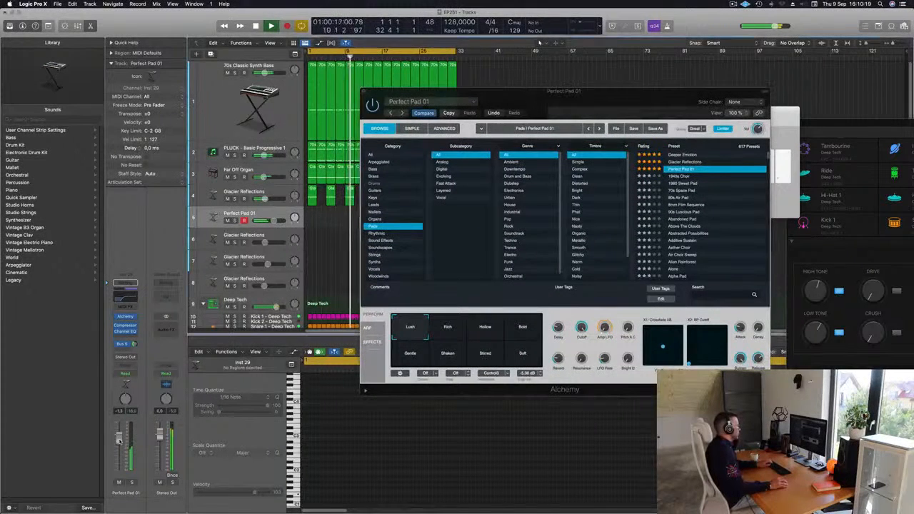
key(space)
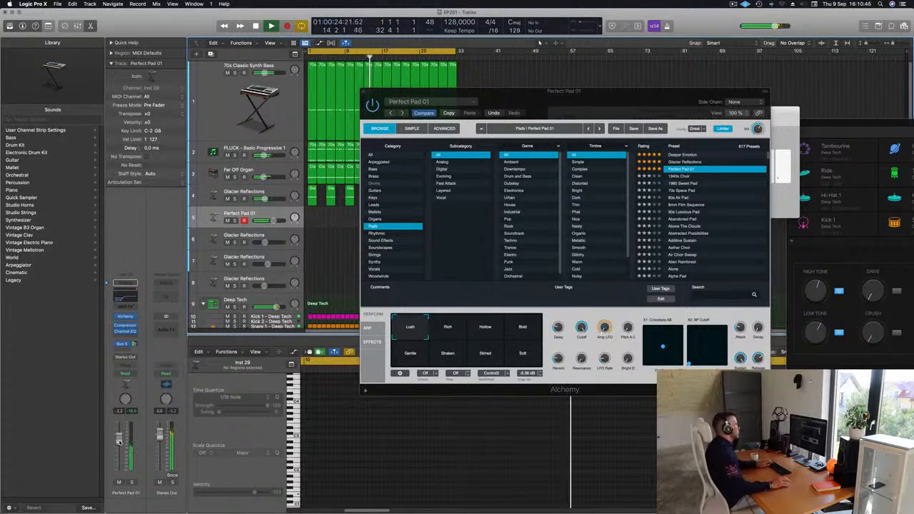
Move the Alchemy window clear of the tracks and record a Perfect Pad 01 part on track 5 from bar 1 to about bar 9.
drag(664, 93, 886, 106)
key(space)
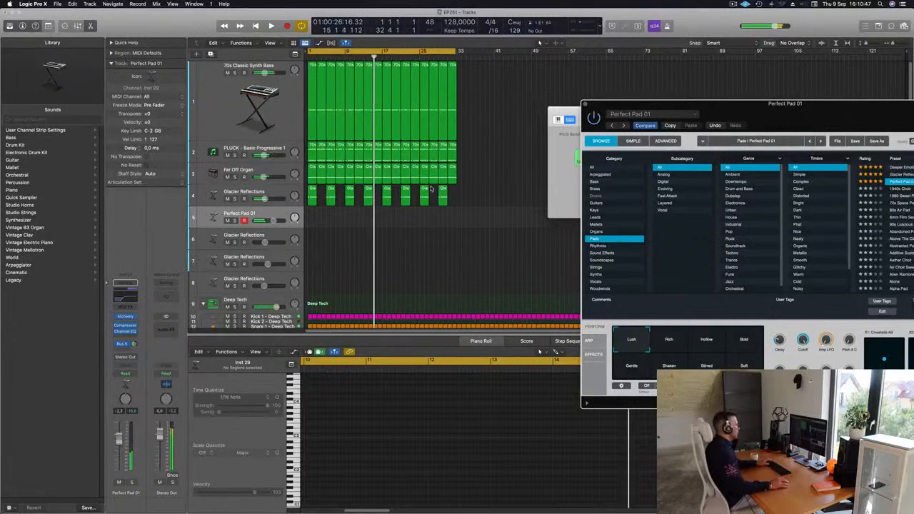
key(space)
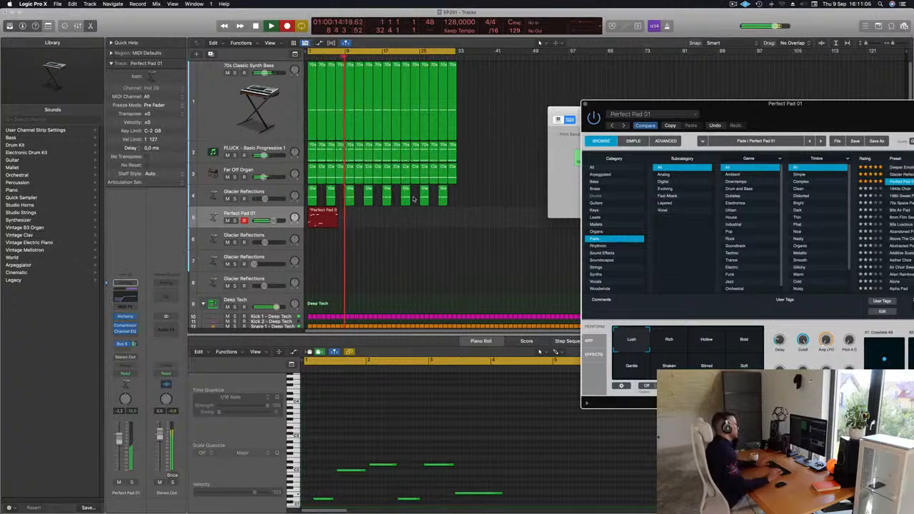
key(space)
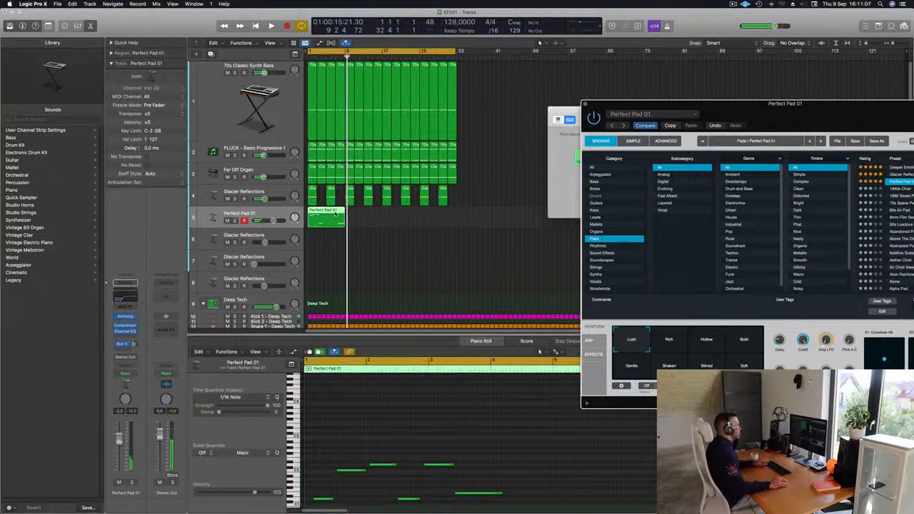
Trim the Perfect Pad 01 recording to its last two bars and move that region to bar 1.
super+double_click(336, 213)
click(331, 213)
key(Delete)
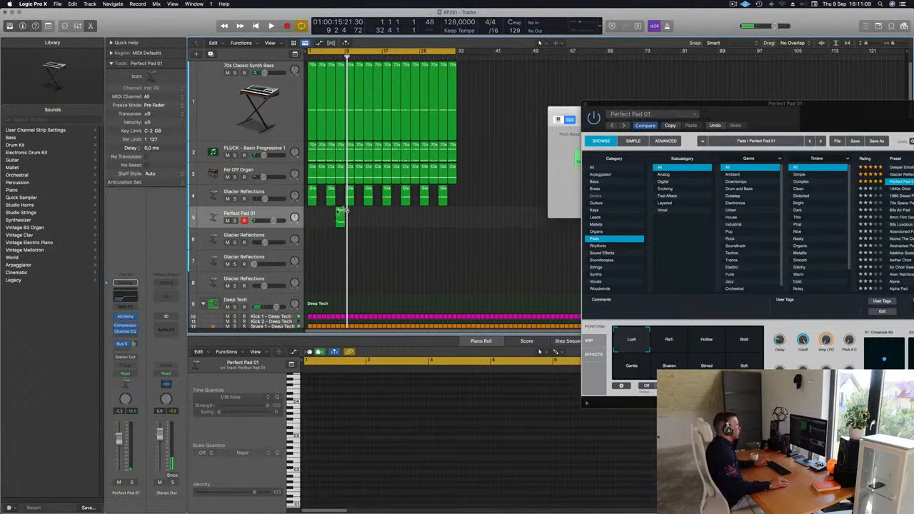
drag(340, 215, 313, 214)
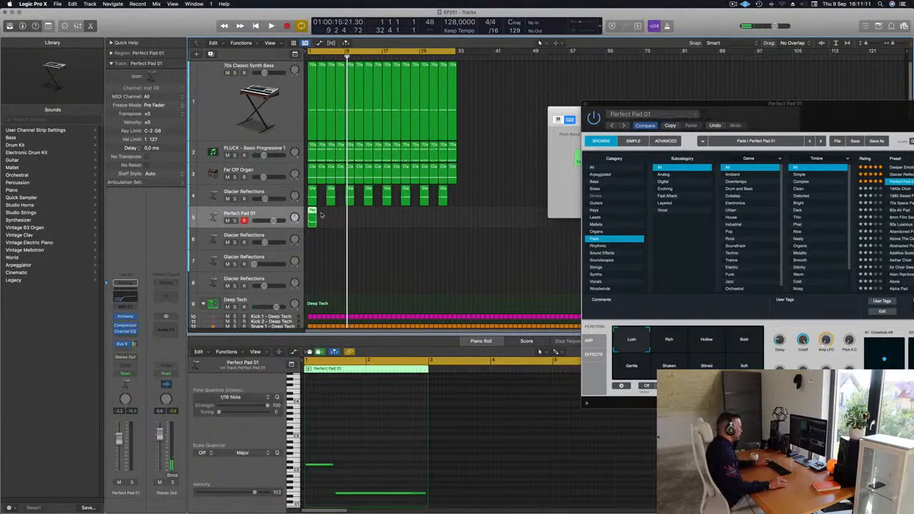
Dismiss the incoming FaceTime call.
click(365, 436)
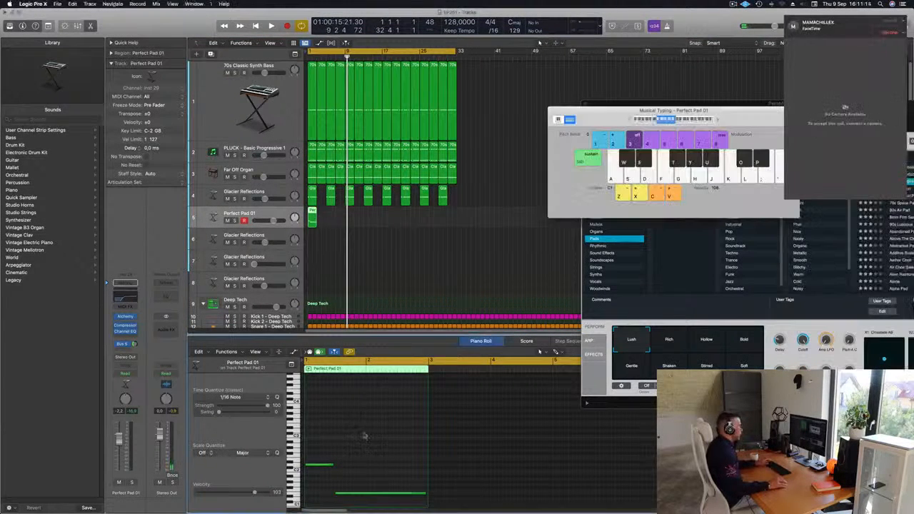
click(891, 33)
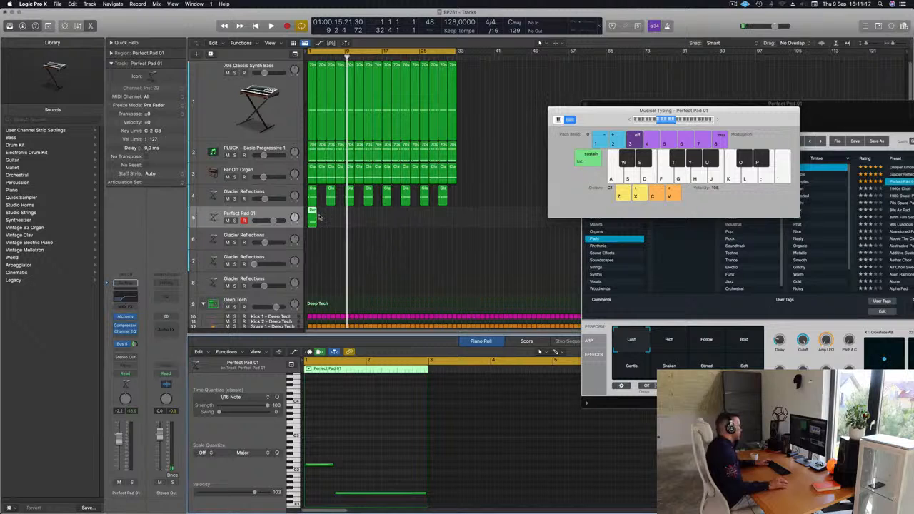
Select the opening note of the two-bar Perfect Pad 01 region and replay the project from the start.
click(320, 217)
click(312, 216)
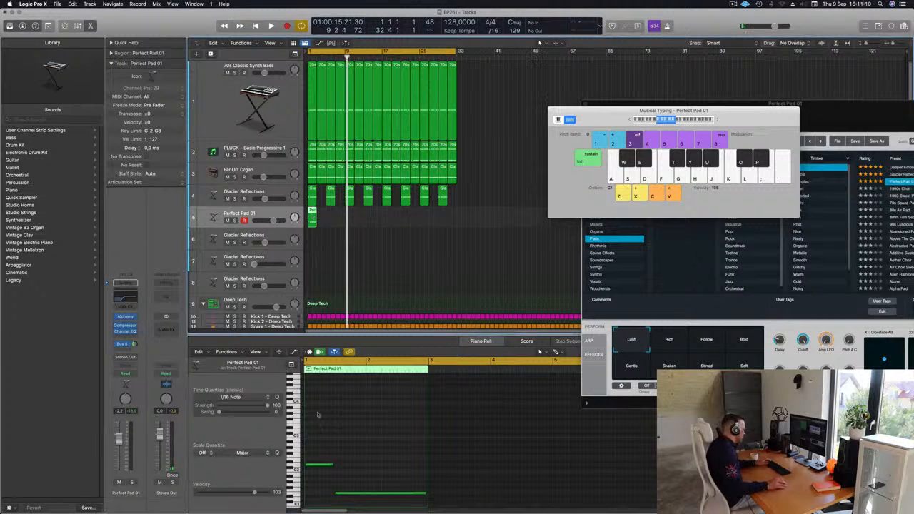
drag(336, 448, 321, 476)
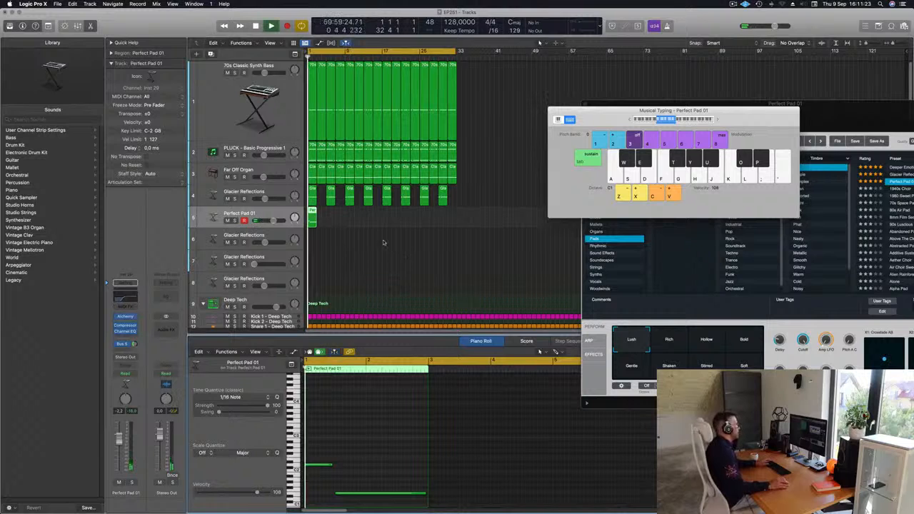
key(Return)
key(space)
Repeat the two-bar Perfect Pad 01 region back to back on track 5 up to bar 31 and deselect the copies.
click(331, 219)
click(312, 218)
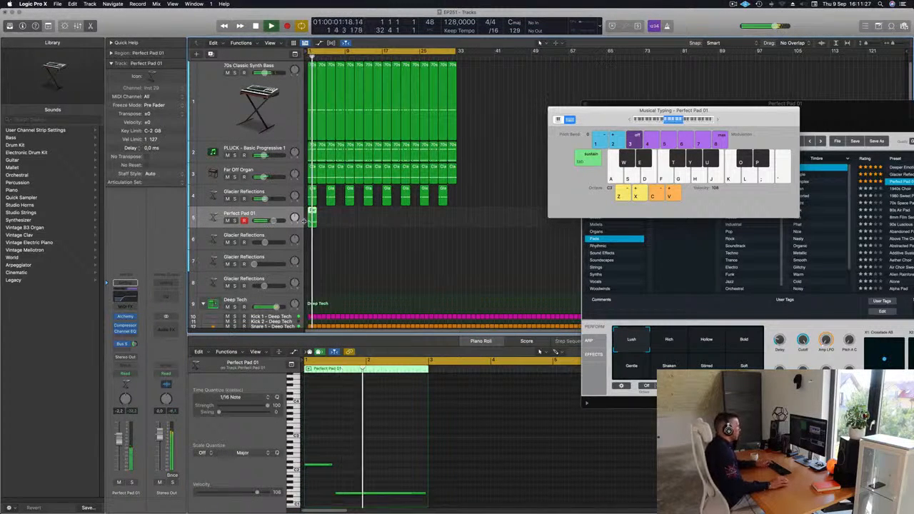
key(super+r)
key(super+r)
key(super+r)
key(super+r)
key(super+r)
key(super+r)
key(super+r)
key(super+r)
key(super+r)
key(super+r)
key(super+r)
key(super+r)
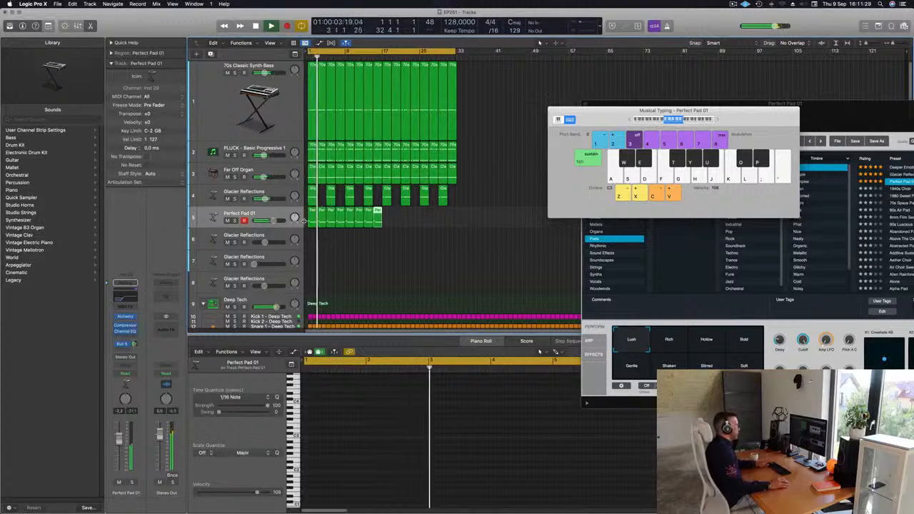
key(super+r)
key(super+r)
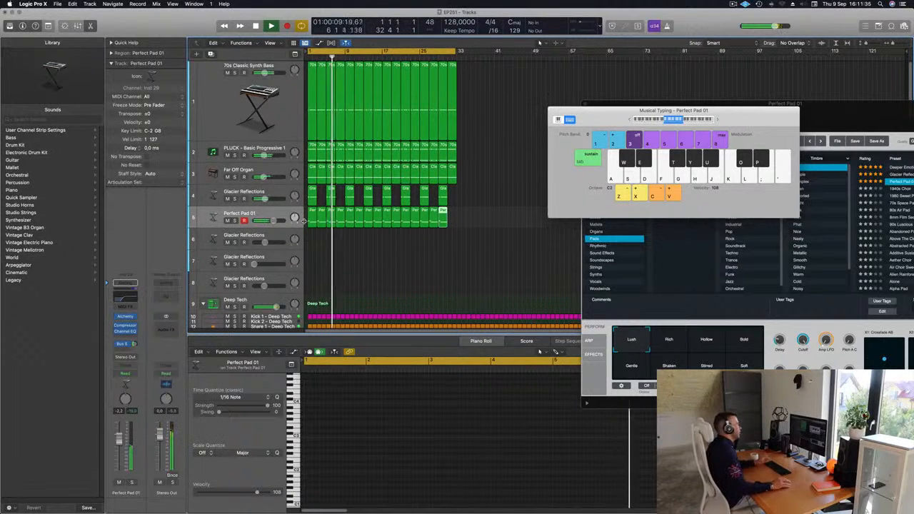
click(379, 270)
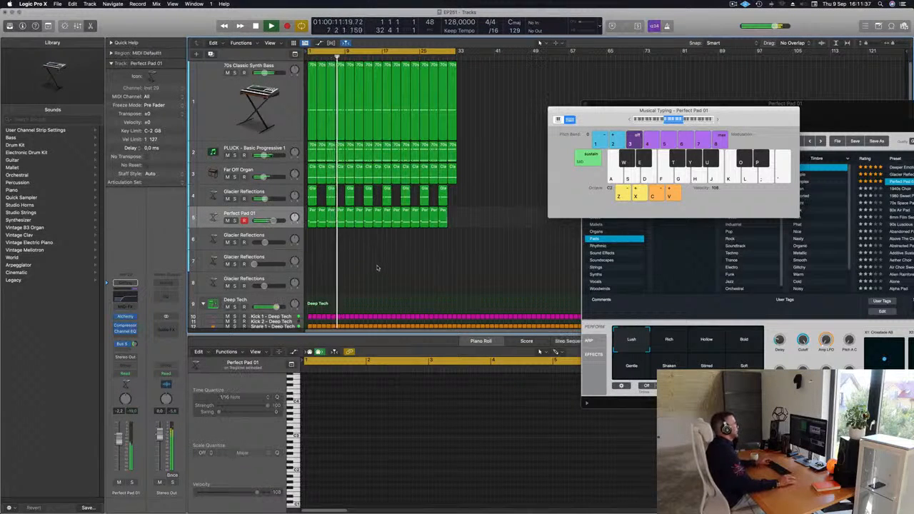
Select all Perfect Pad 01 regions on track 5 and lower the channel fader to about -3.5 dB during playback.
click(263, 214)
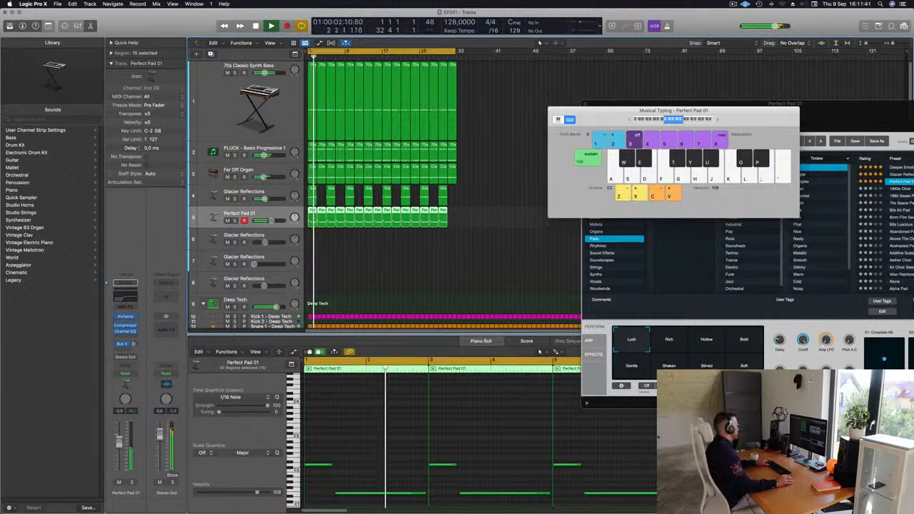
key(space)
Adjust the Cutoff in the Perfect Pad 01 Alchemy, close its window and replay from the beginning.
click(125, 317)
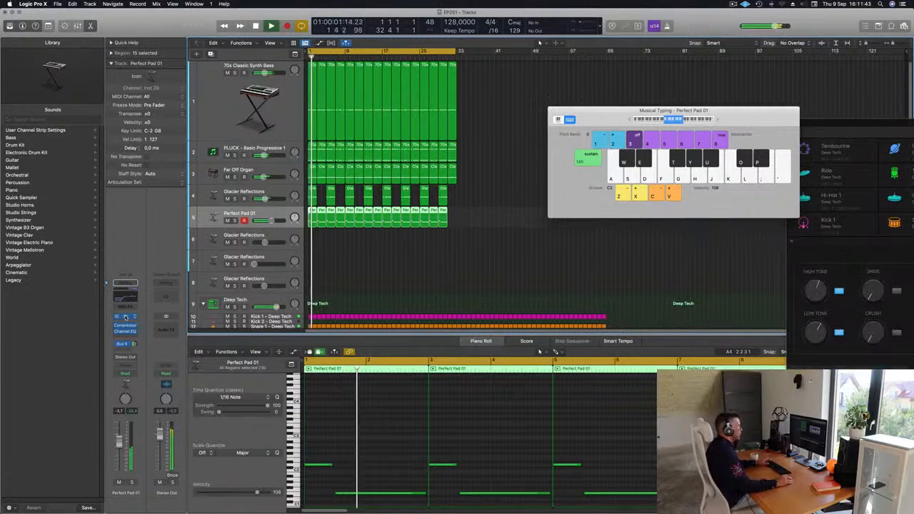
click(126, 317)
drag(775, 128, 458, 111)
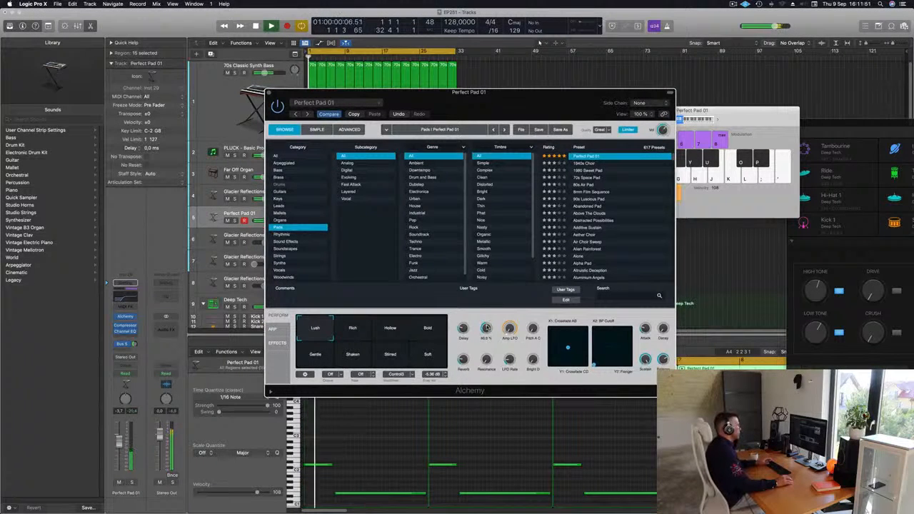
drag(272, 96, 162, 185)
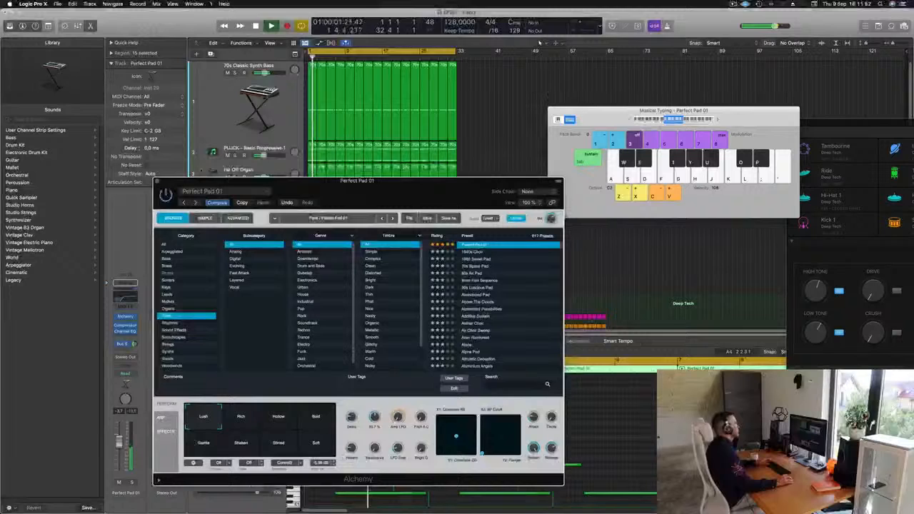
click(157, 180)
key(Return)
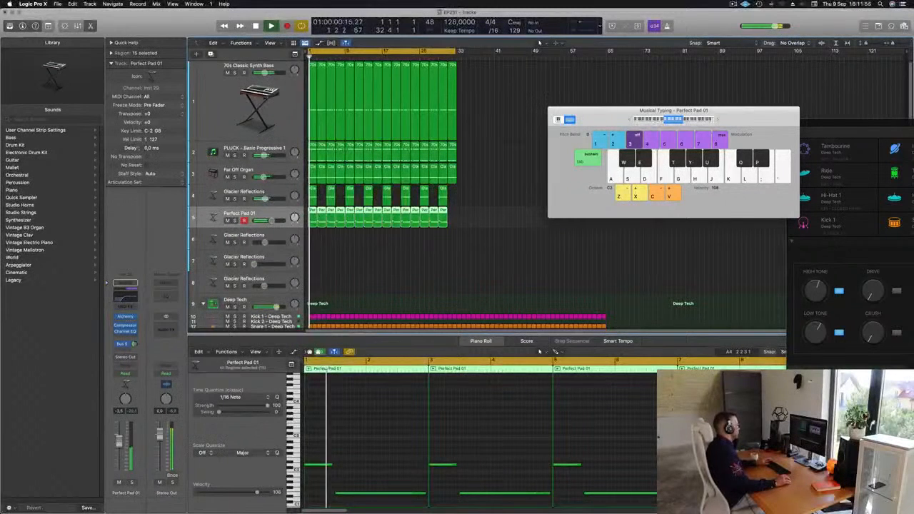
Repeat the last Perfect Pad 01 region once so track 5 reaches bar 33, and check its Alchemy instrument.
click(422, 261)
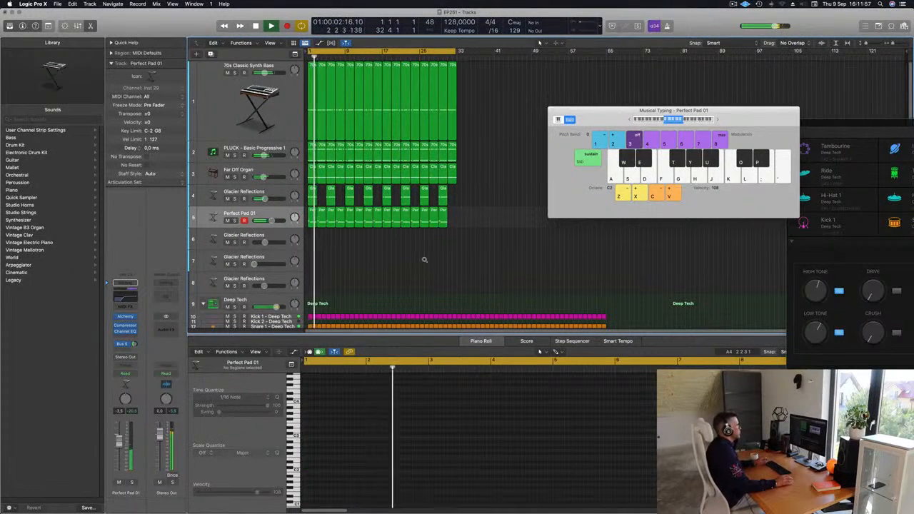
click(443, 225)
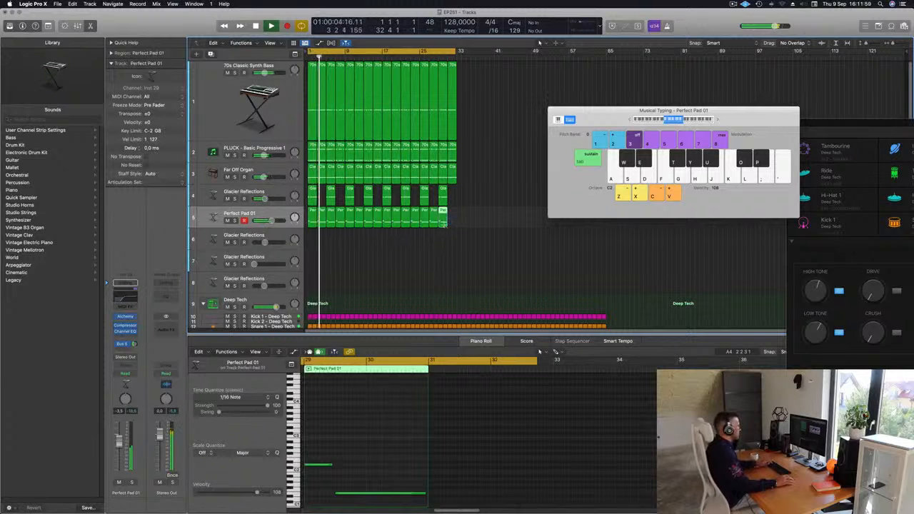
key(super+r)
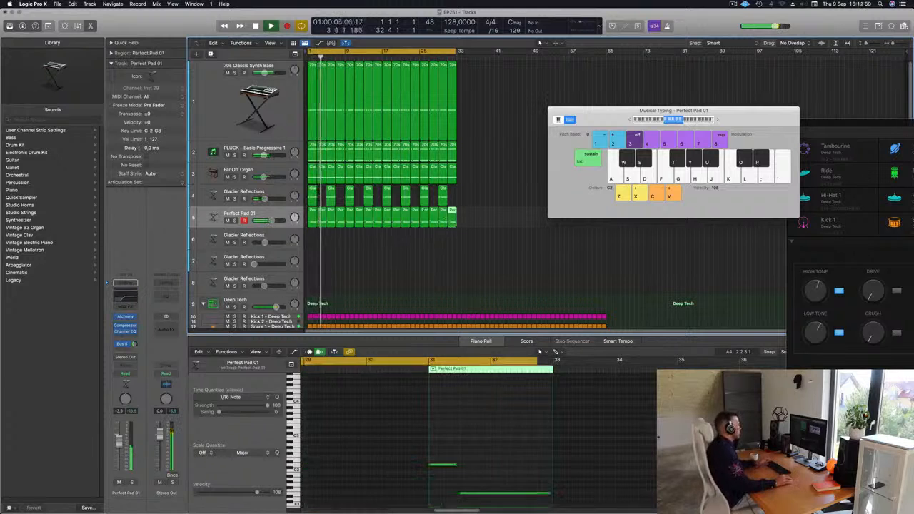
click(126, 317)
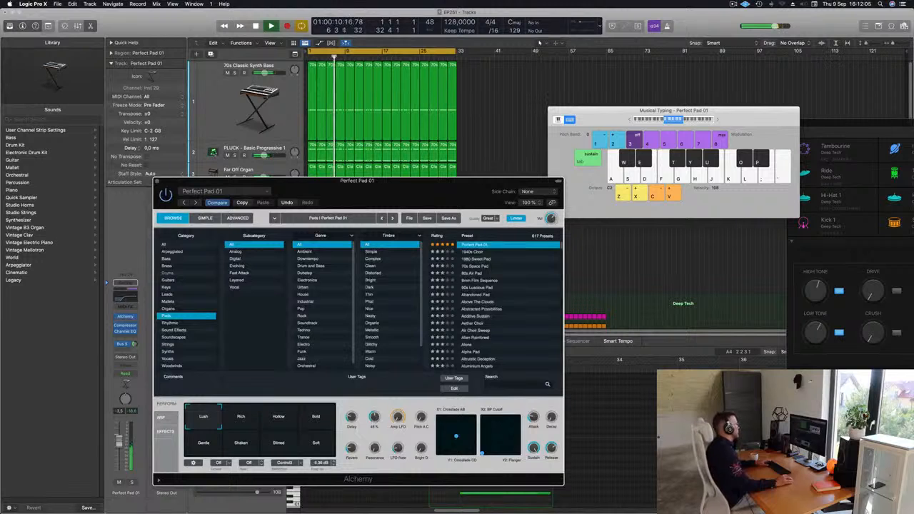
click(158, 181)
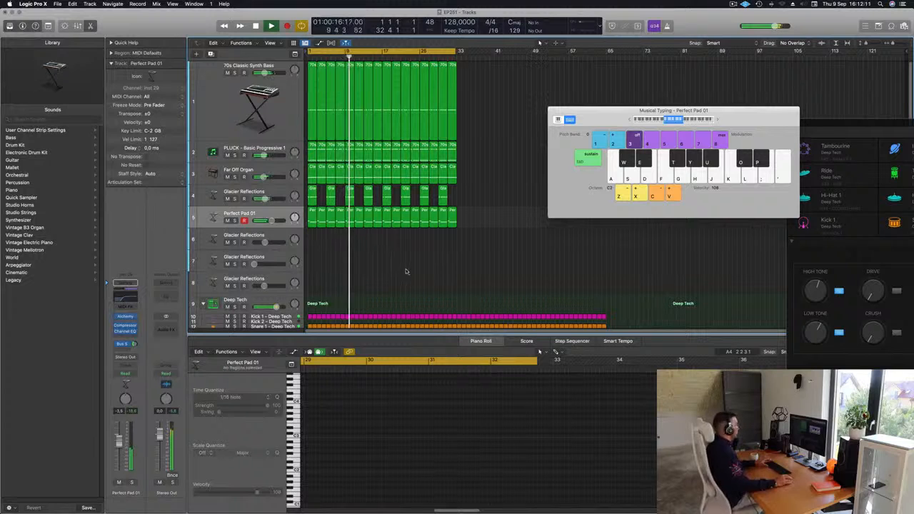
Open the Brassy and Funky Alchemy on the Glacier Reflections track 8, reposition its window and audition it with Musical Typing.
click(278, 276)
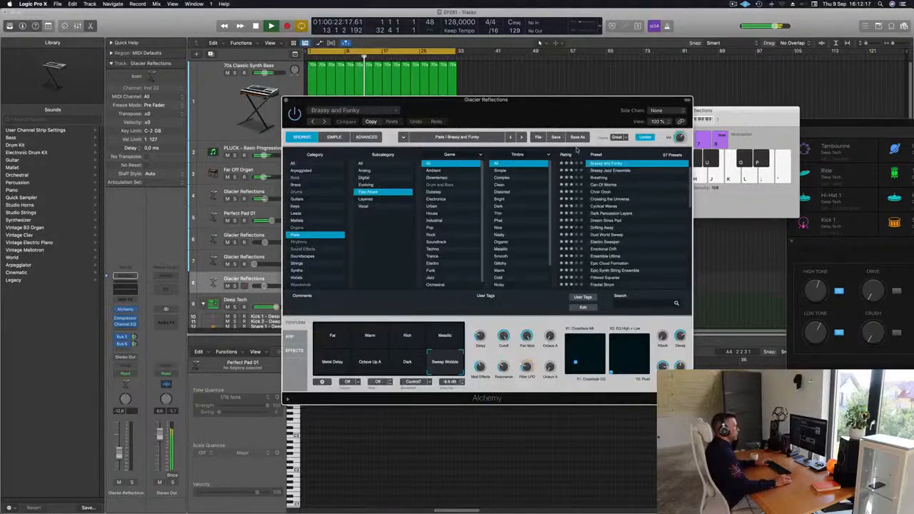
drag(602, 106, 621, 189)
drag(753, 116, 738, 118)
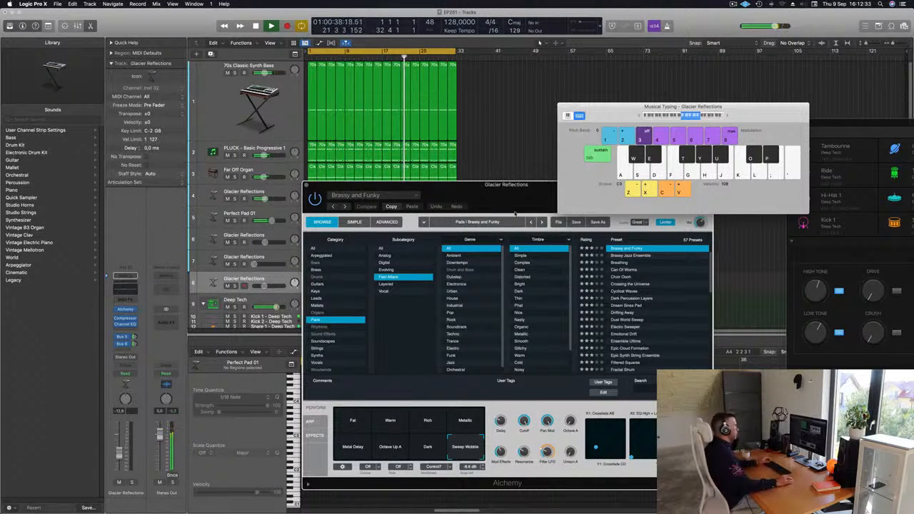
drag(567, 184, 593, 169)
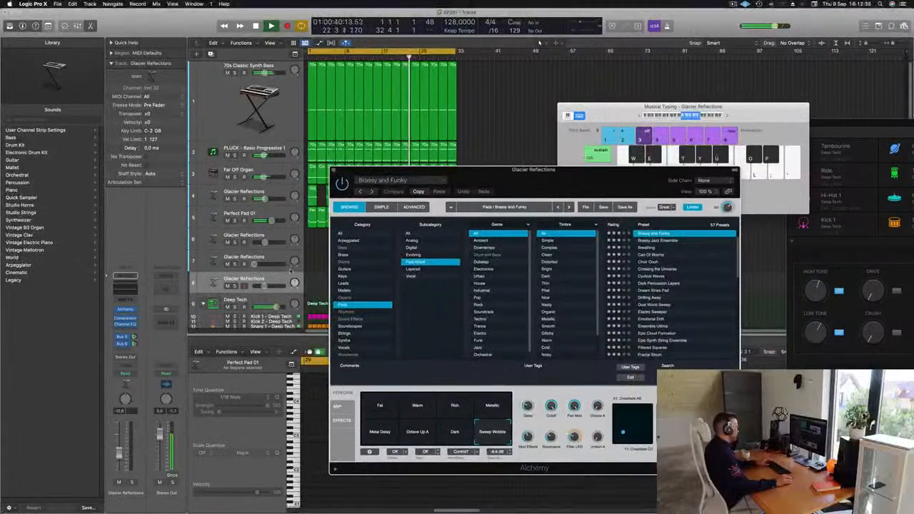
key(k)
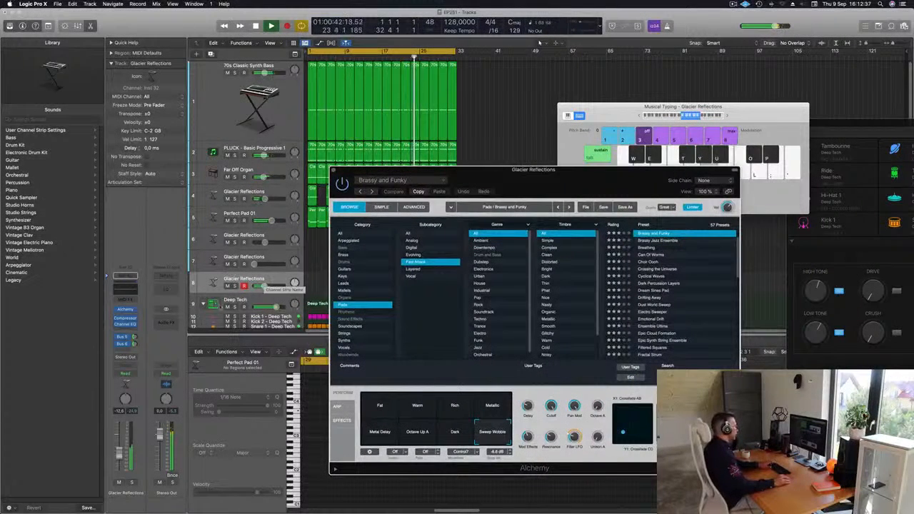
key(super+w)
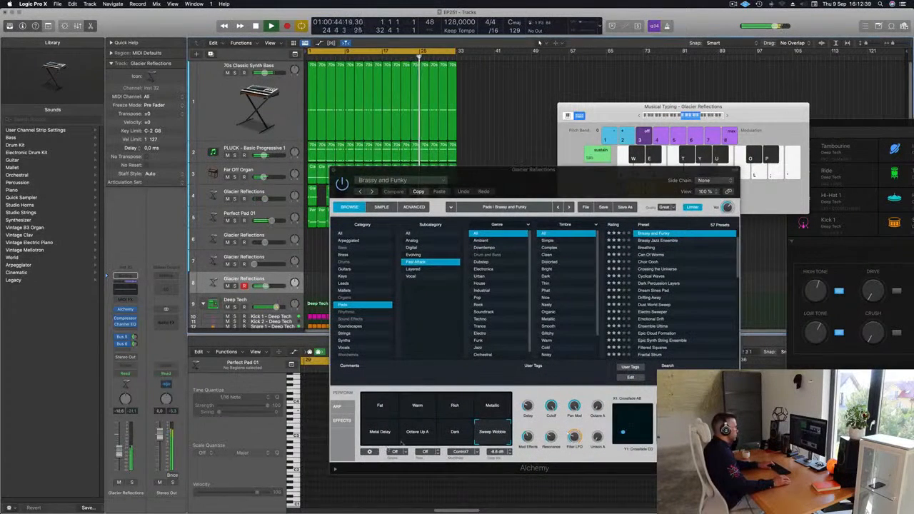
Audition the Fat snapshot in the Brassy and Funky Alchemy, choose Warm and raise the track 8 channel fader.
click(412, 405)
click(381, 407)
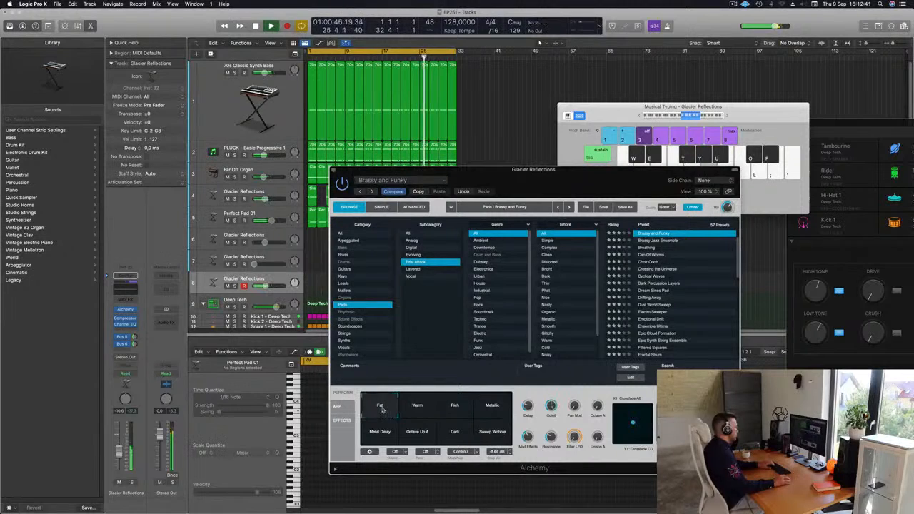
click(409, 410)
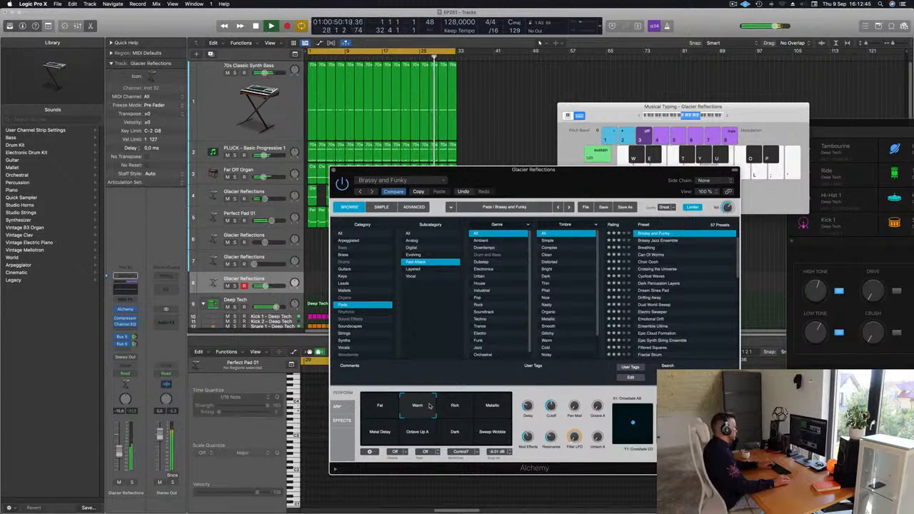
drag(120, 454, 119, 451)
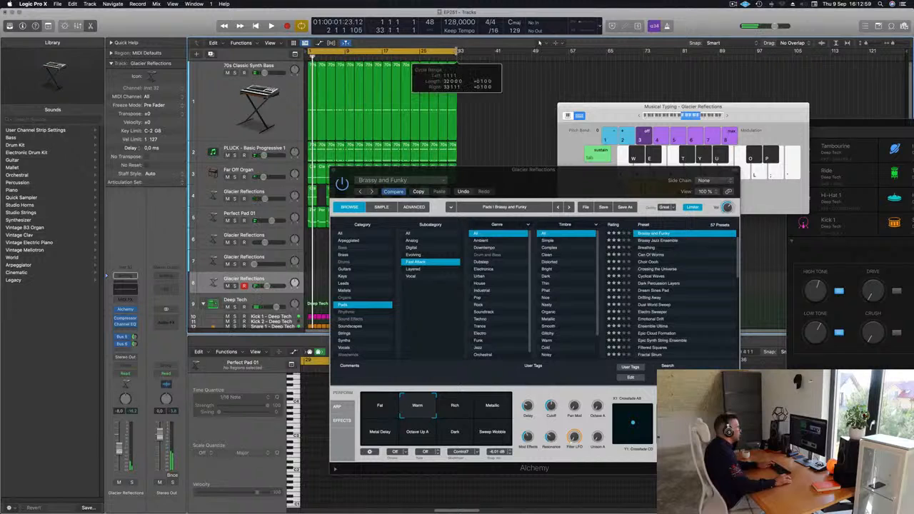
Record a Musical Typing melody on track 8 from about bar 3 to bar 8 over the playing project.
key(space)
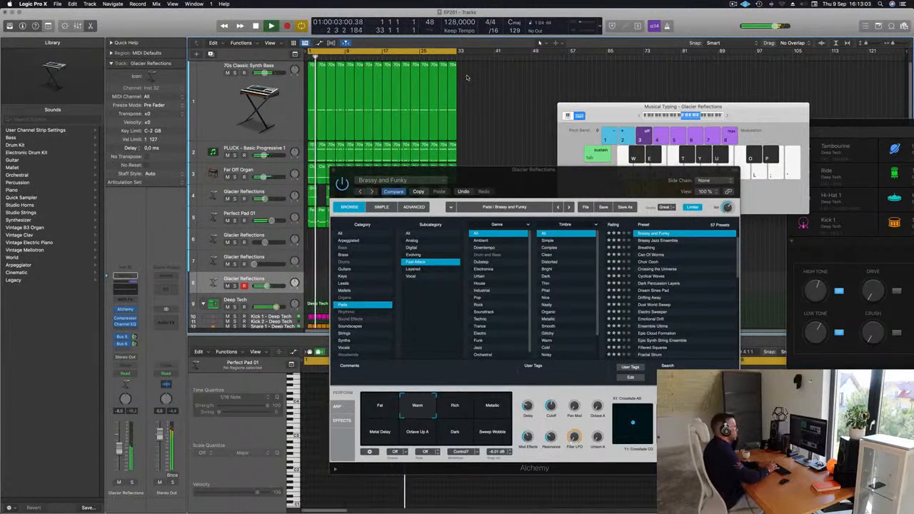
key(r)
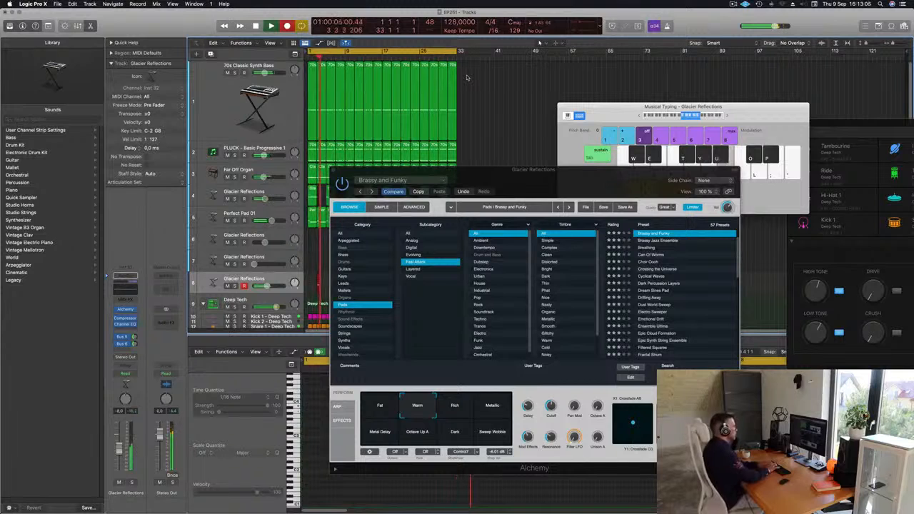
key(semicolon)
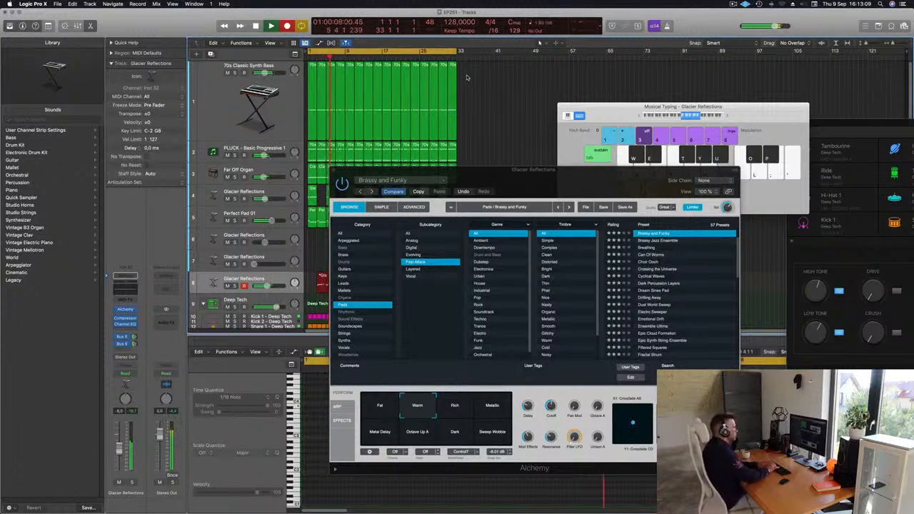
key(semicolon)
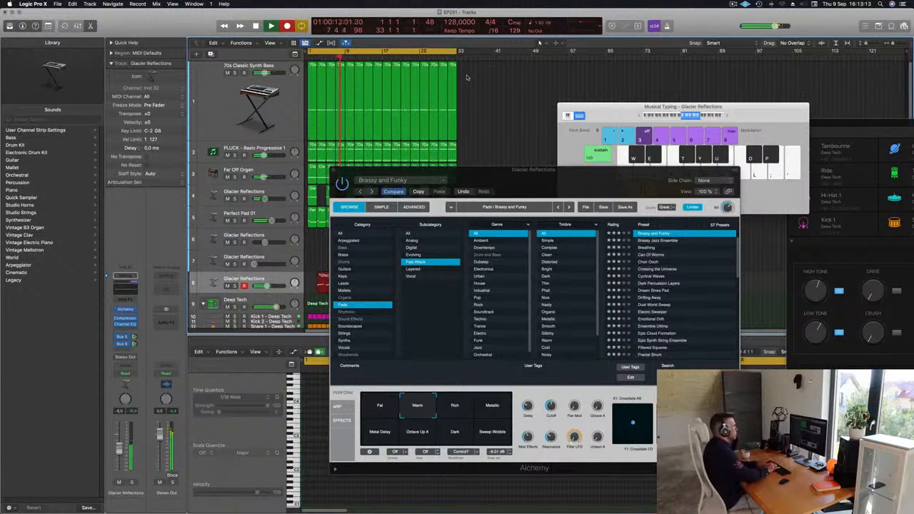
key(semicolon)
key(space)
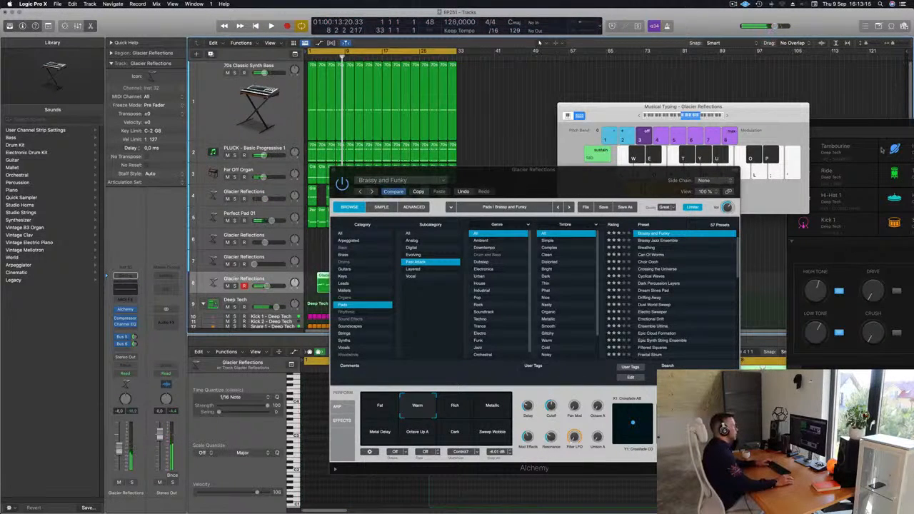
Split the recorded track 8 region at bar 5, delete its first part and move the remainder to bar 1.
drag(584, 176, 685, 167)
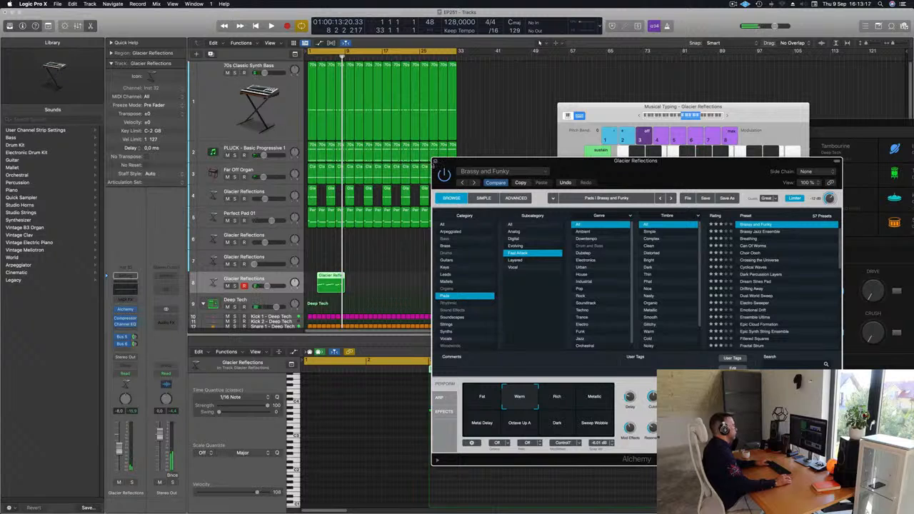
double_click(326, 283)
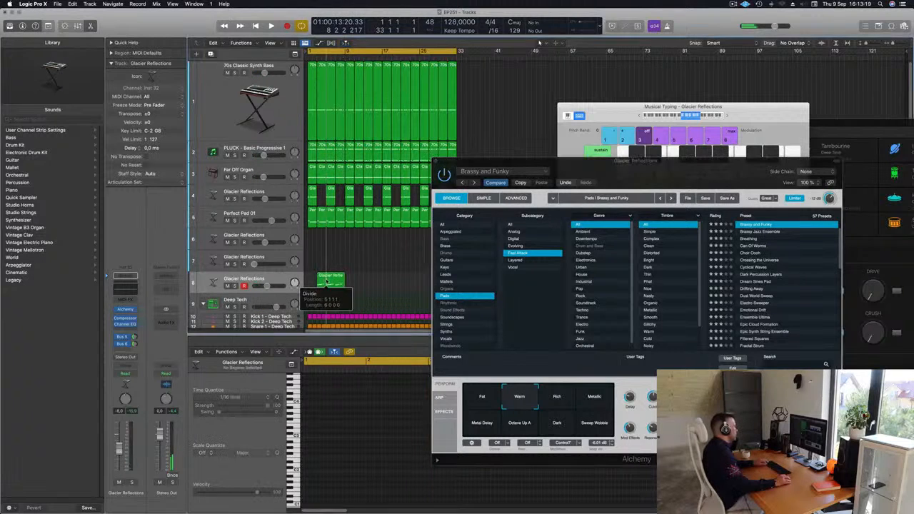
key(Return)
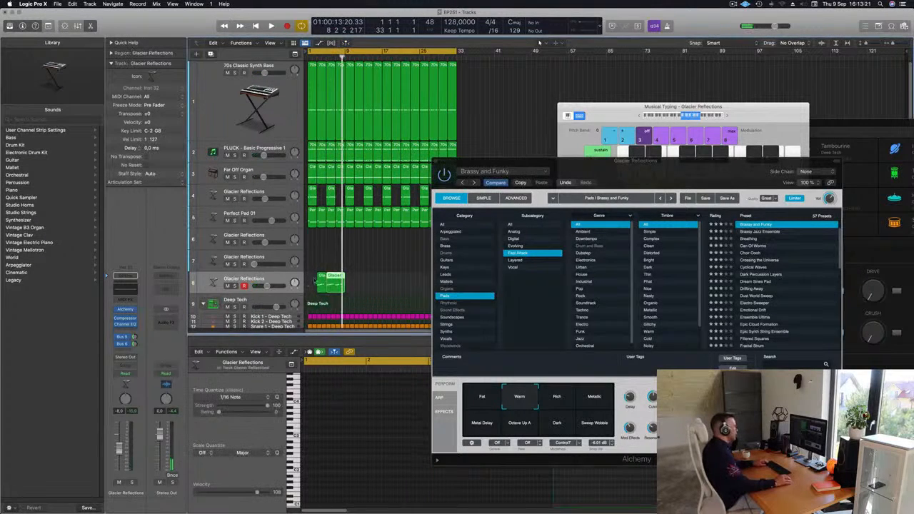
key(BackSpace)
drag(332, 280, 314, 280)
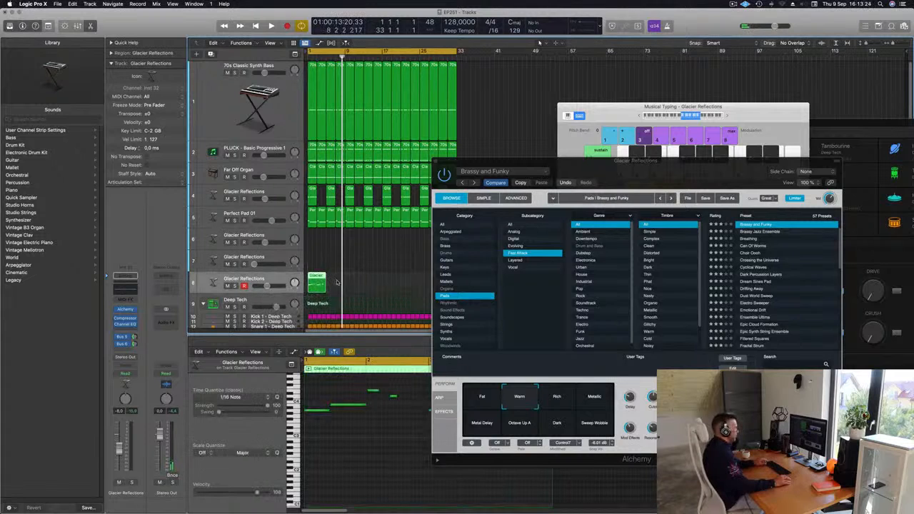
Select all notes in the track 8 region, close the Alchemy window and play the project from the start.
key(super+a)
click(356, 465)
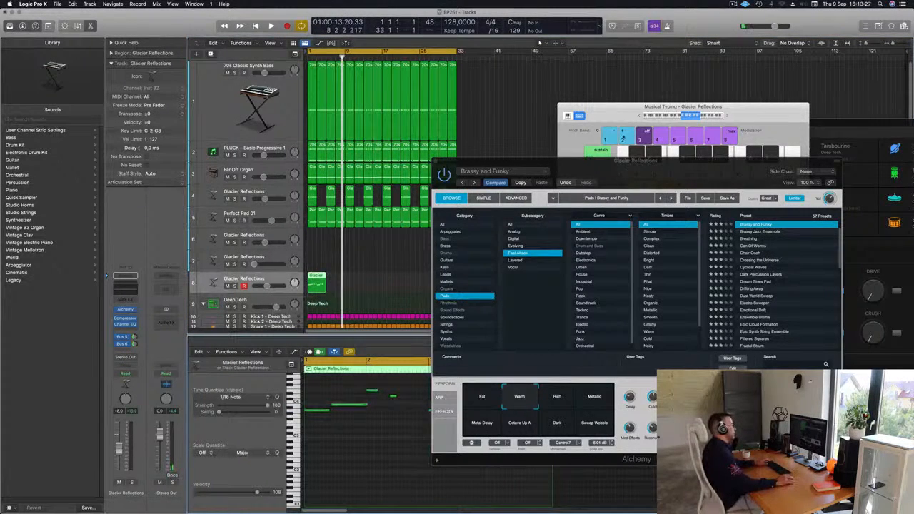
drag(624, 160, 608, 102)
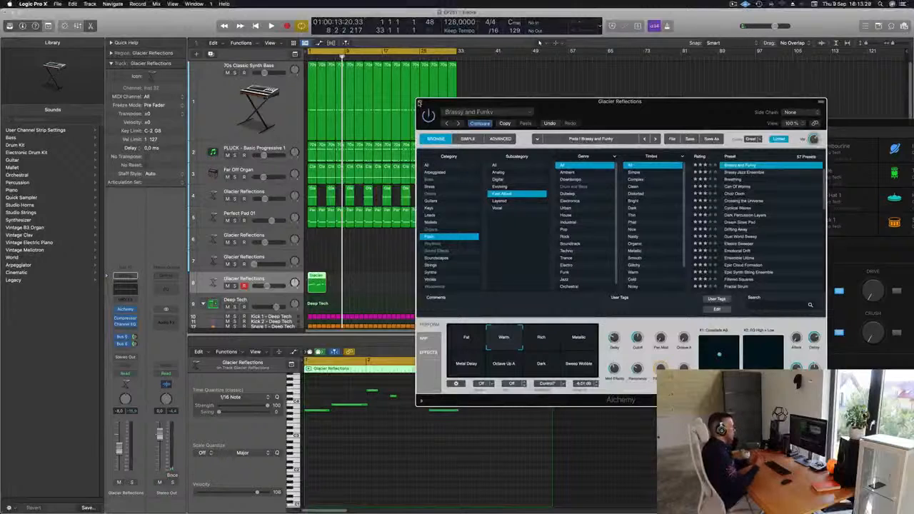
click(419, 103)
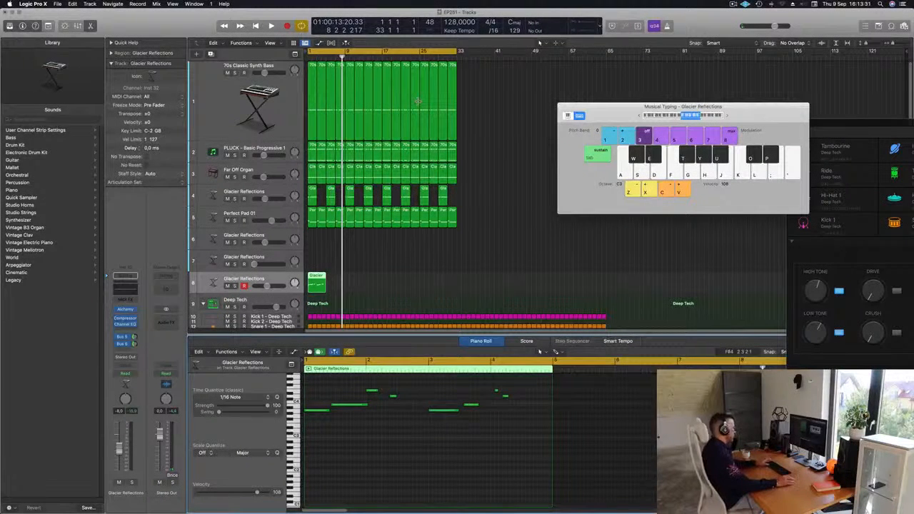
key(Return)
key(space)
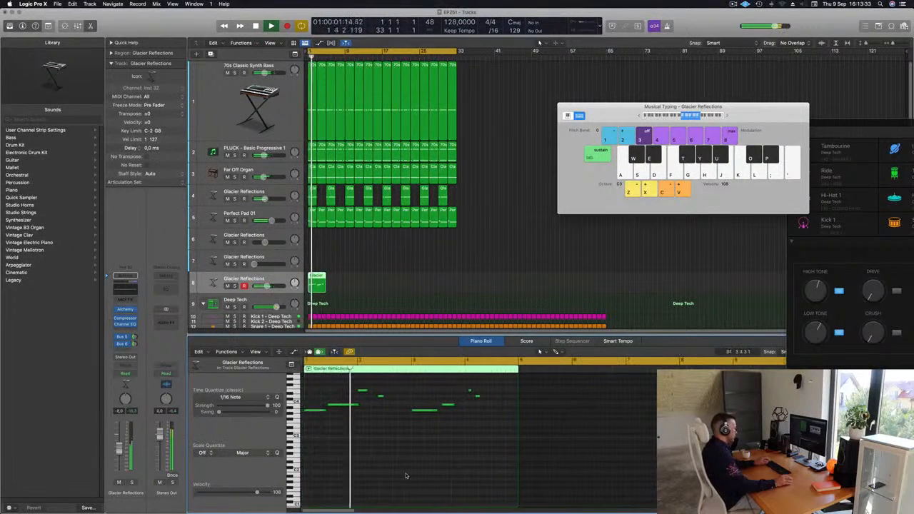
Shorten the second note of the track 8 region so it ends before bar 2, and listen to the edit.
key(Return)
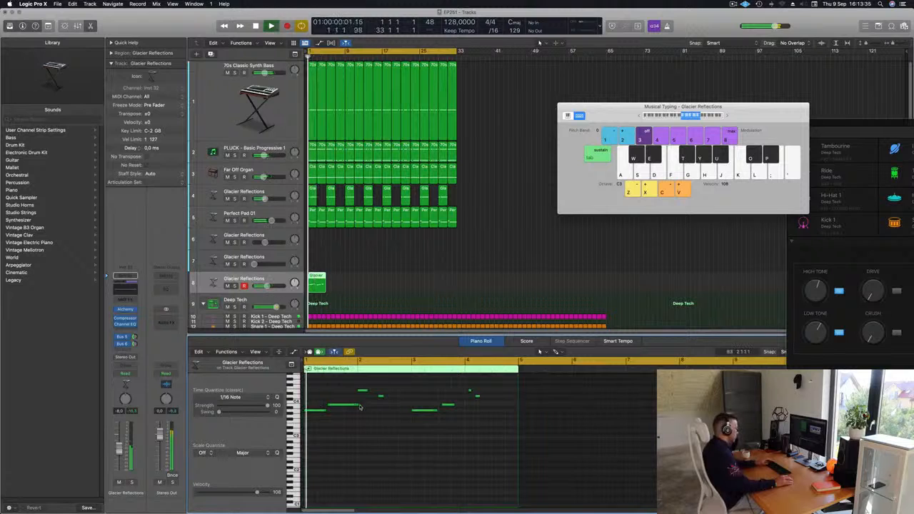
drag(359, 406, 353, 407)
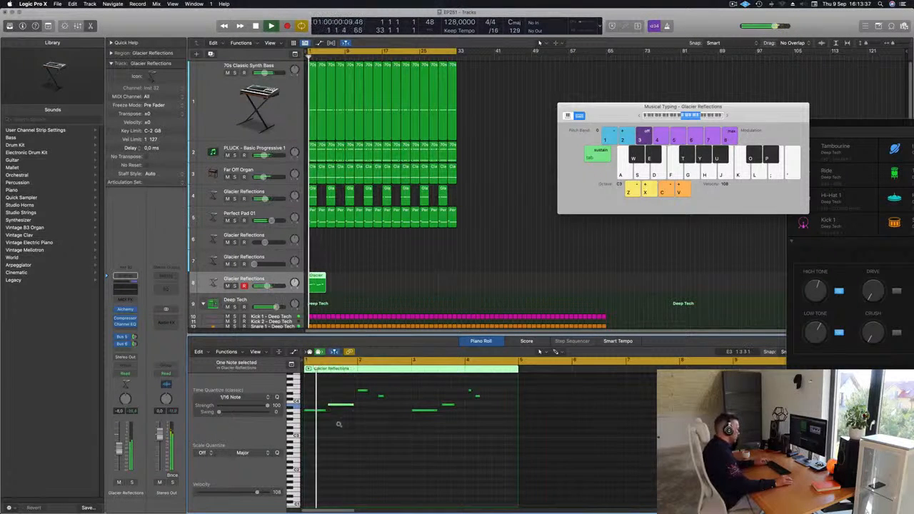
scroll(339, 424, up, 5)
scroll(350, 424, left, 3)
key(space)
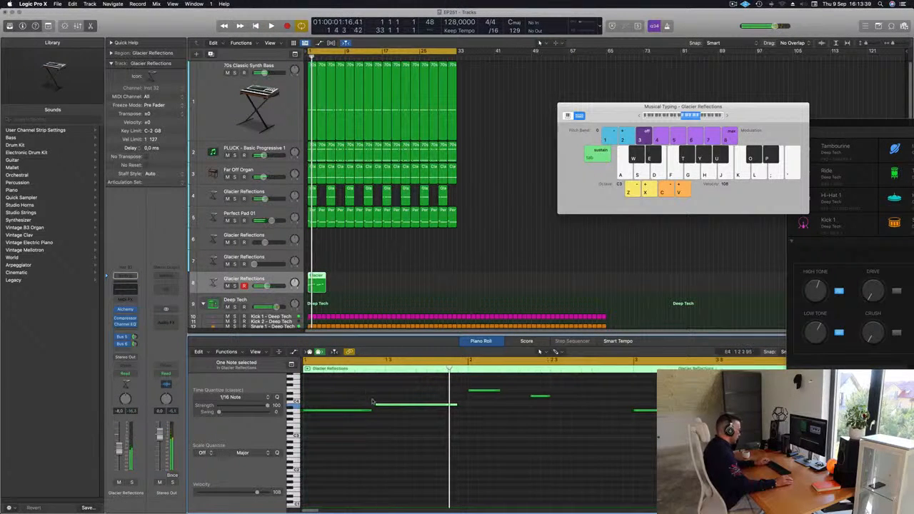
scroll(384, 423, down, 5)
key(space)
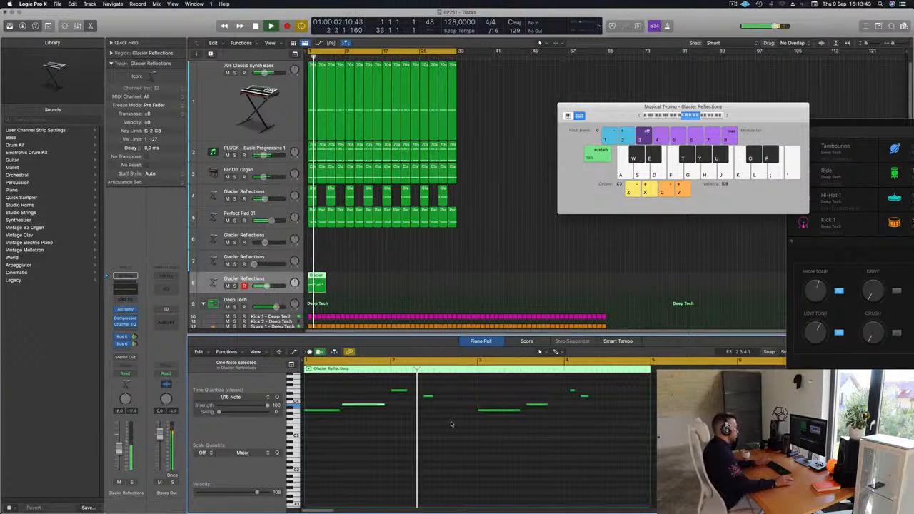
Raise the track 8 volume slightly and replay the opening bars to judge the melody.
key(space)
drag(266, 285, 268, 285)
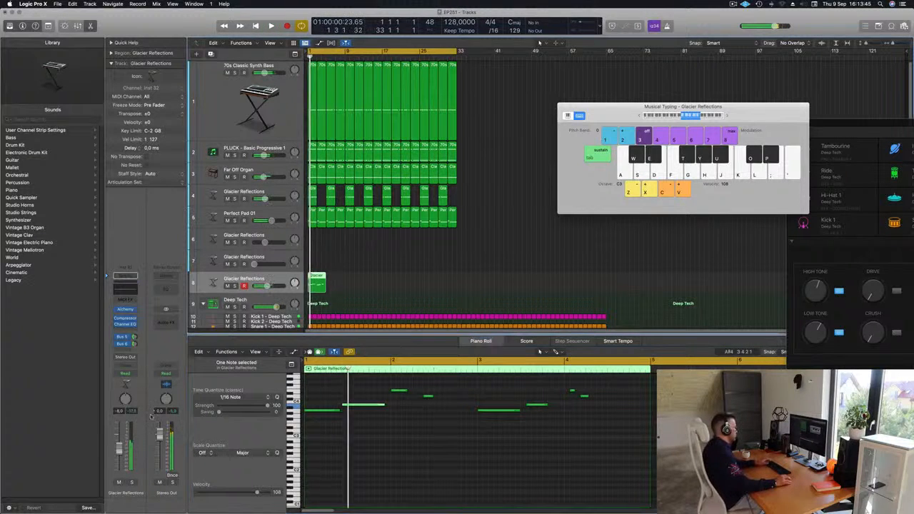
key(space)
key(space)
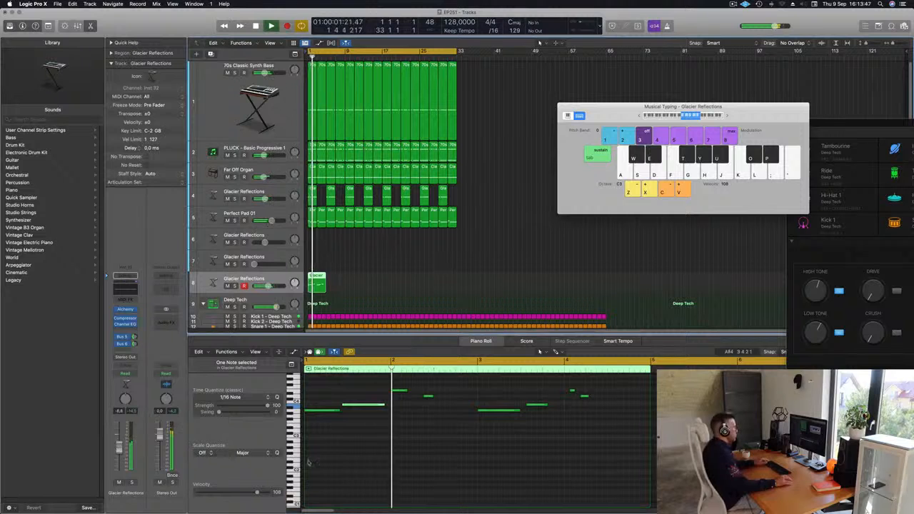
scroll(346, 451, down, 3)
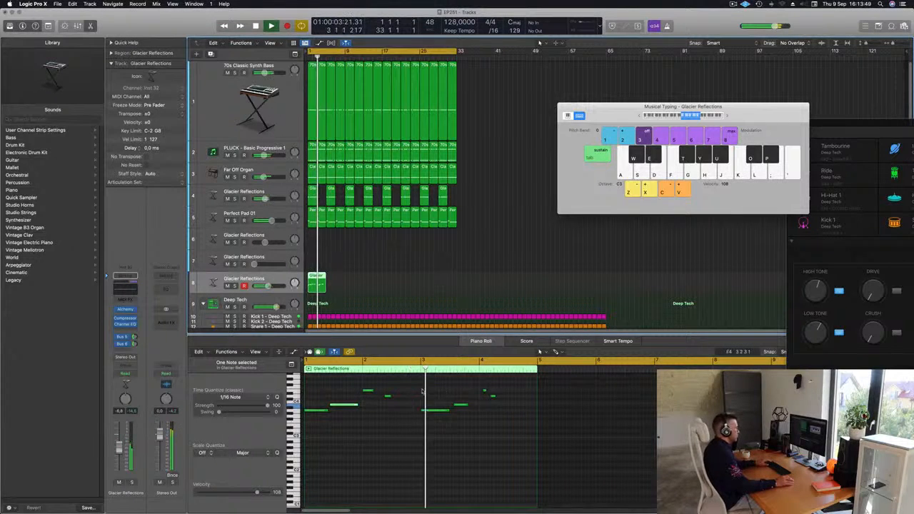
key(space)
key(space)
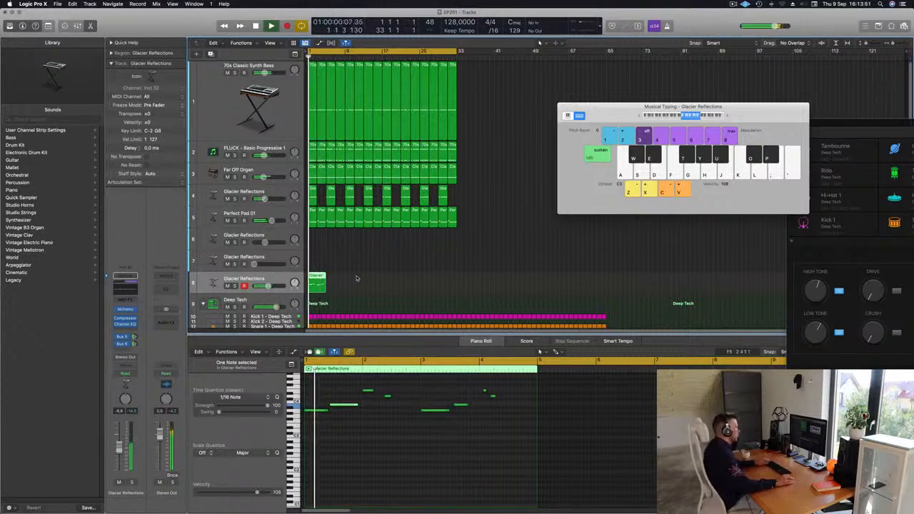
Replace the notes in bars 3 and 4 of the track 8 region with a copy of its first four notes.
drag(420, 386, 498, 416)
key(Delete)
drag(434, 385, 429, 414)
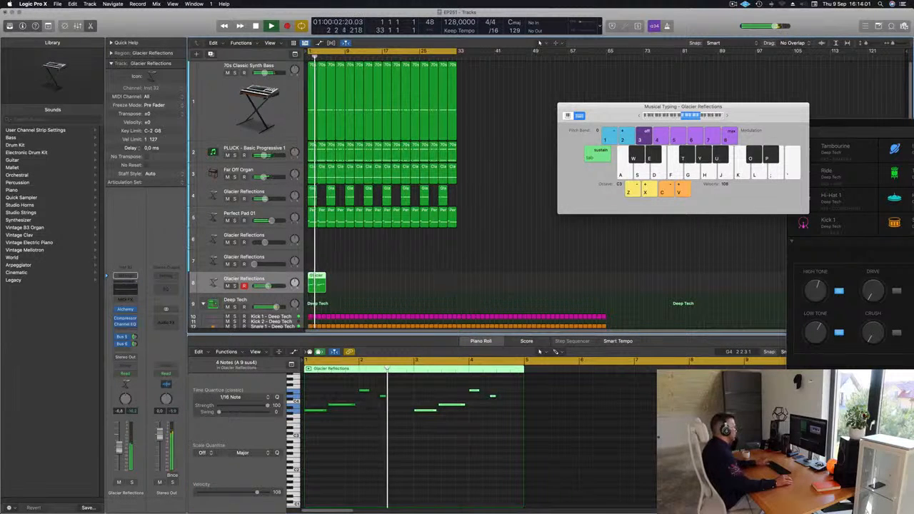
Duplicate track 8 as an empty Glacier Reflections track and repeat the four-bar melody region on track 8 up to bar 33.
key(space)
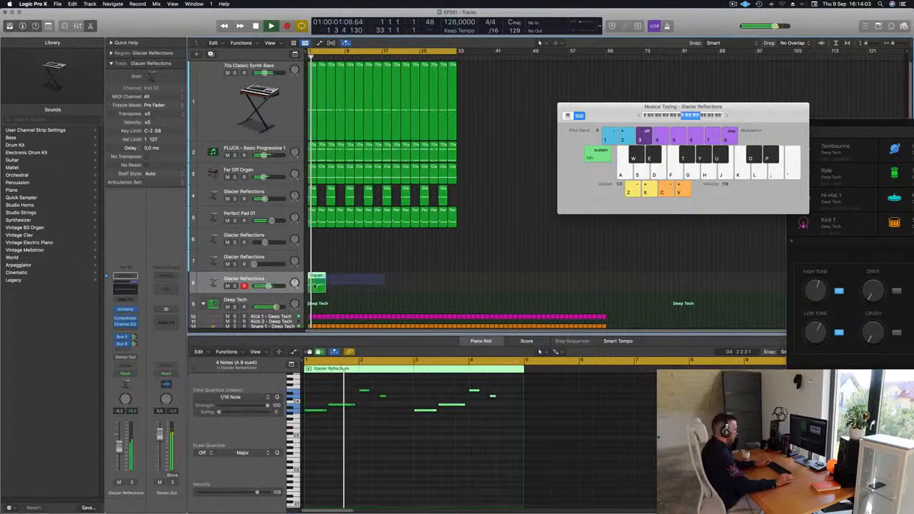
key(super+d)
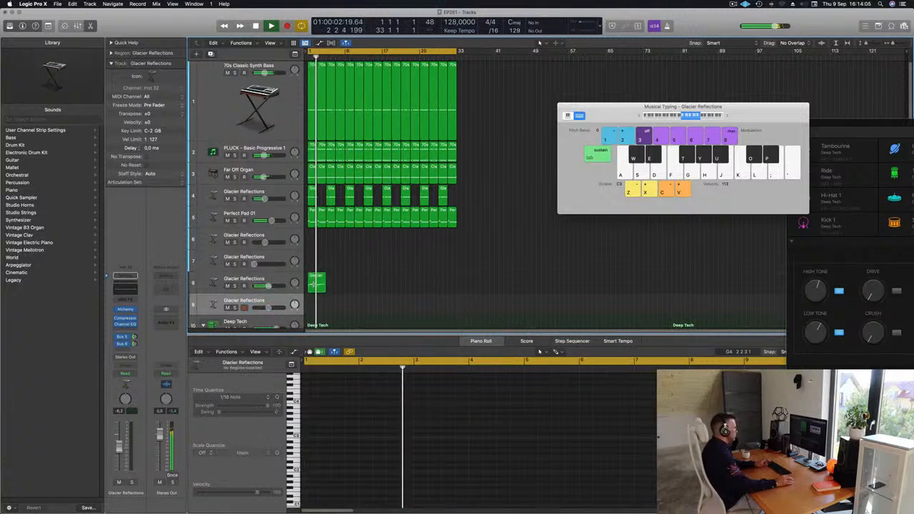
key(super+r)
key(super+r)
key(super+r)
key(super+r)
key(super+r)
key(super+r)
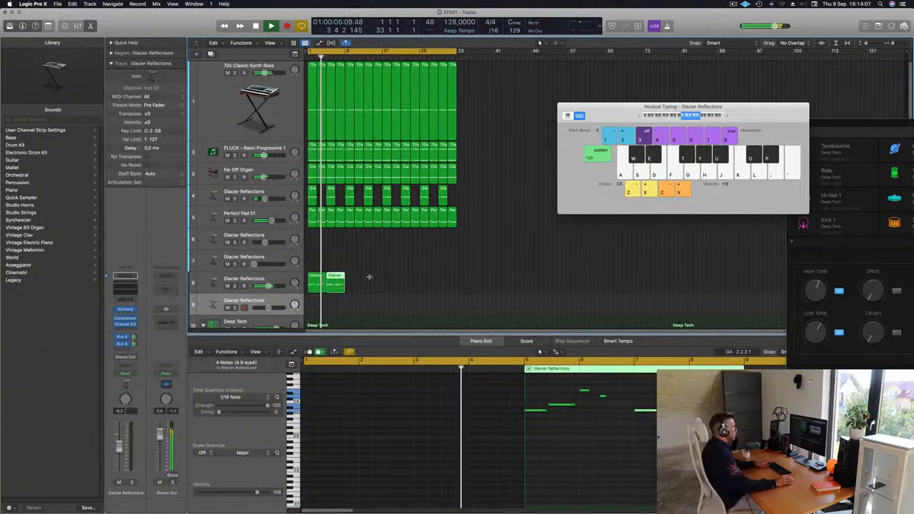
key(super+r)
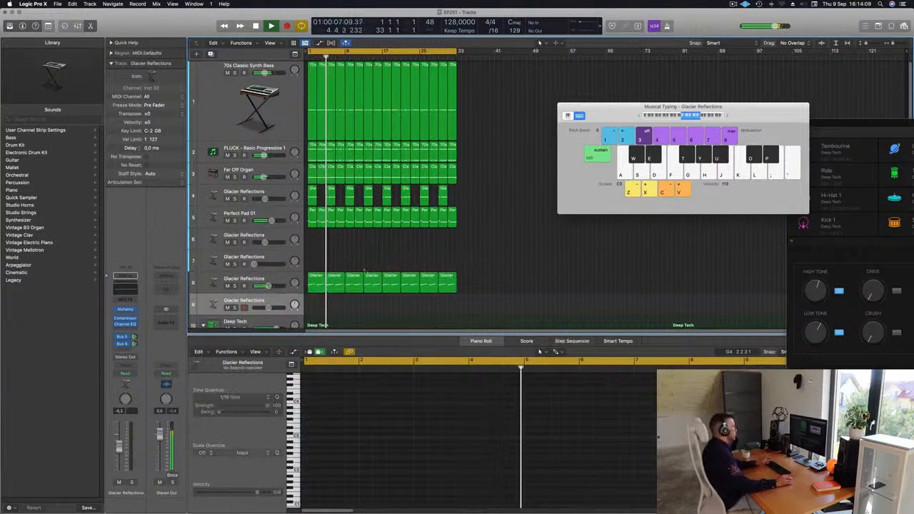
Play the project from the start with track 8 selected, open its Alchemy synth and adjust the Cutoff.
key(Return)
click(241, 279)
key(Return)
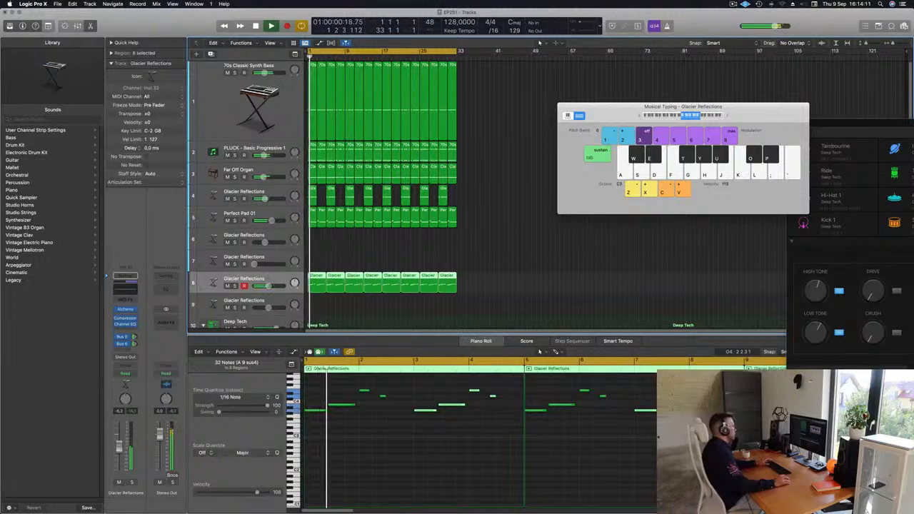
key(Return)
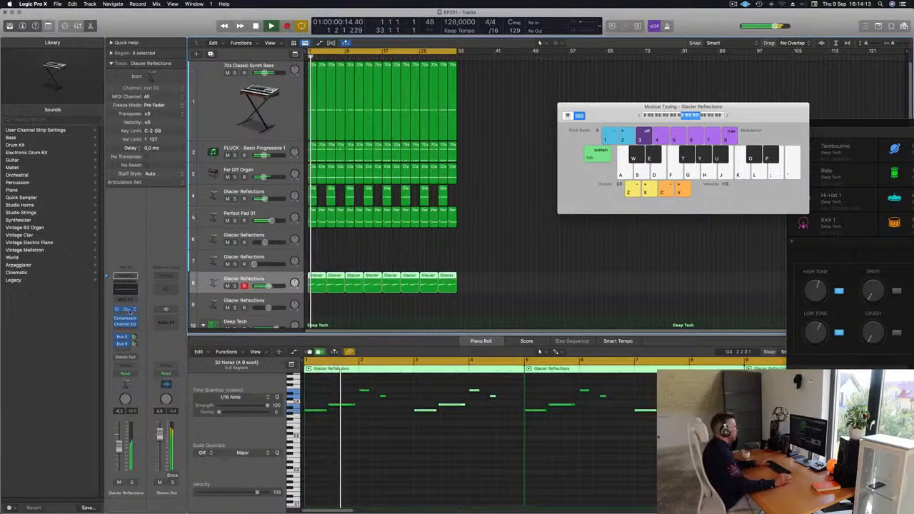
click(126, 310)
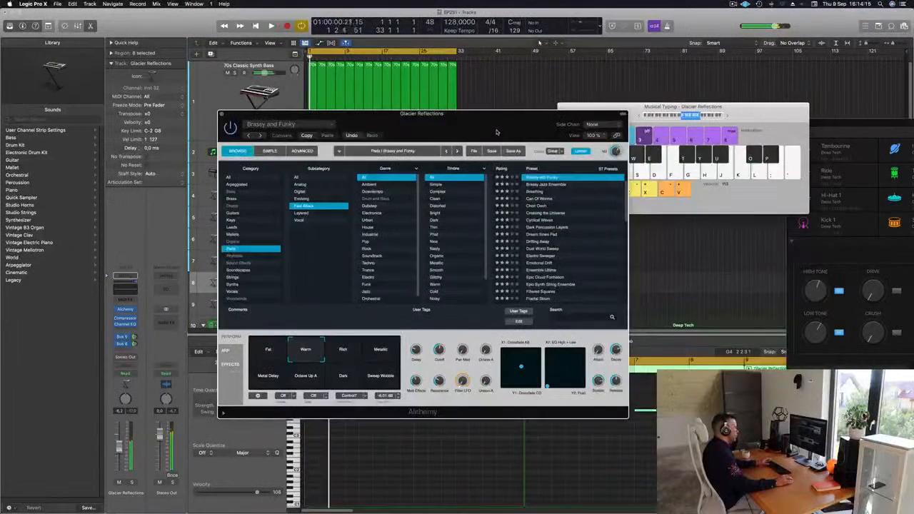
drag(497, 132, 533, 130)
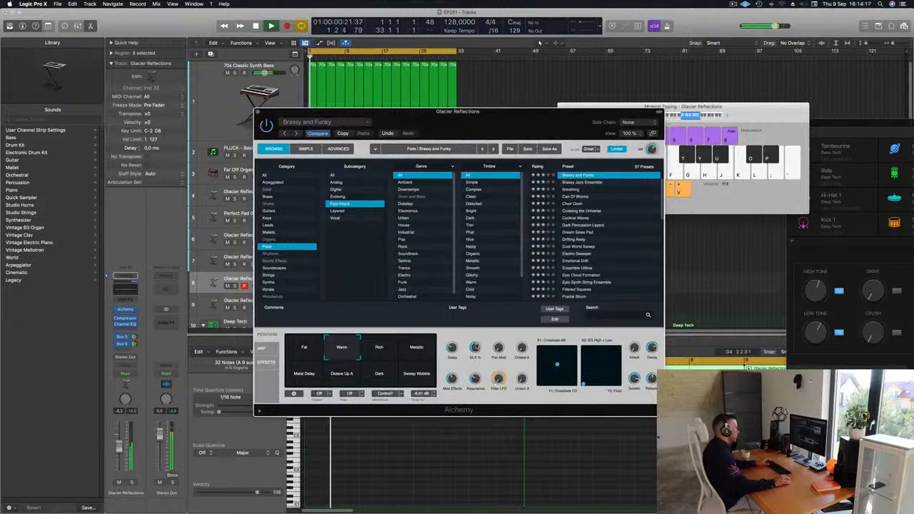
drag(563, 120, 645, 117)
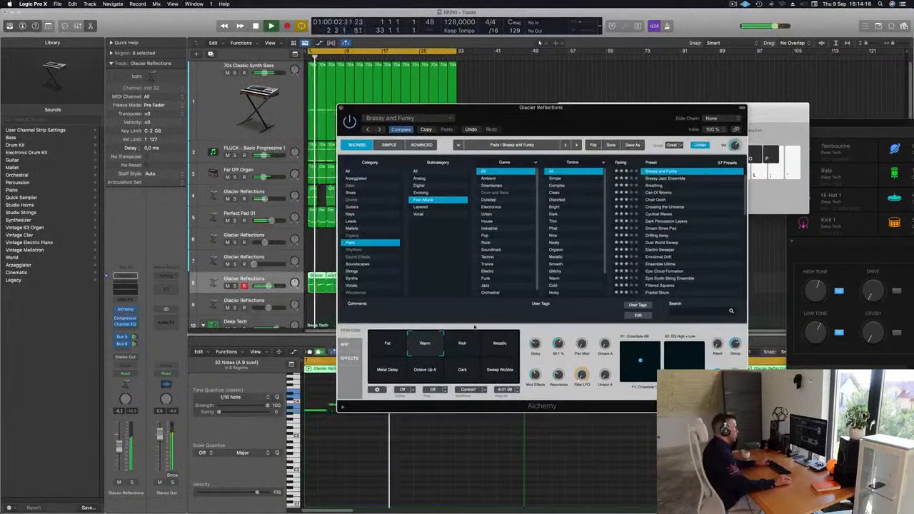
Audition the Metallic, Metal Delay, Octave Up A, Dark and Sweep Wobble snapshots in Alchemy, and return to Warm.
click(497, 349)
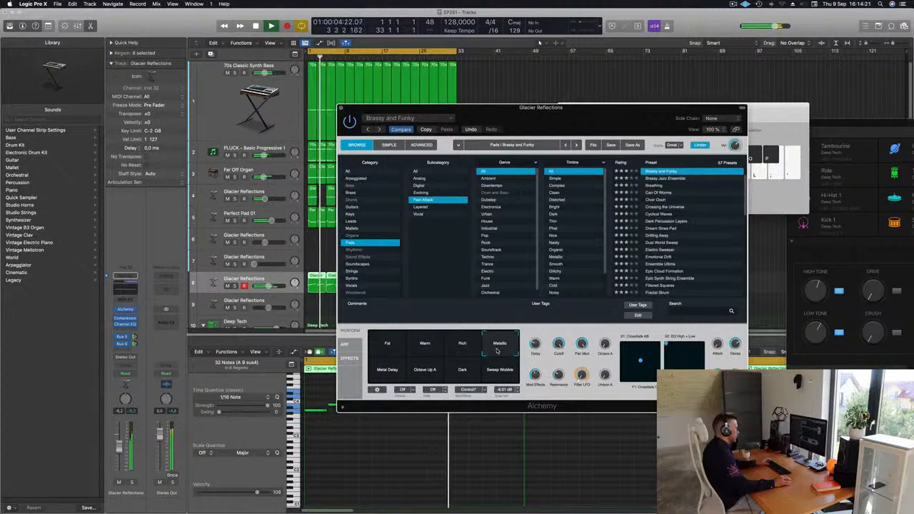
click(388, 375)
click(426, 375)
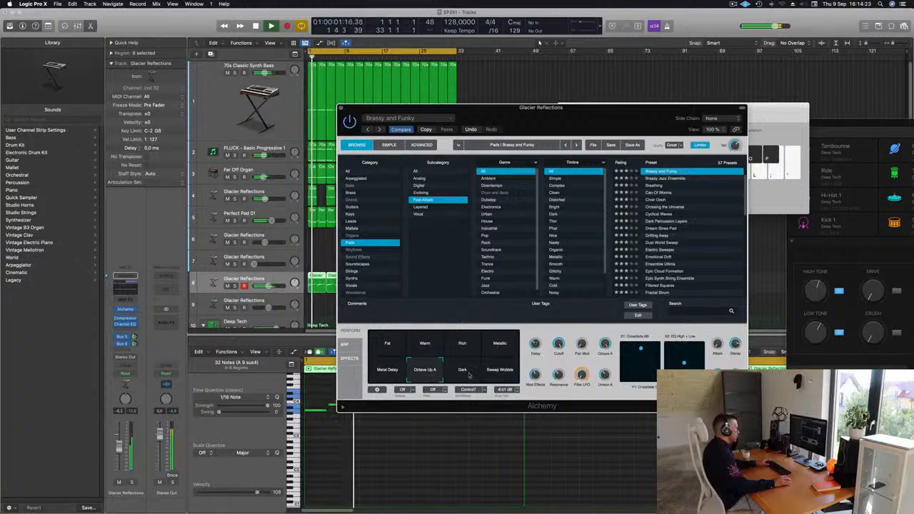
click(464, 374)
click(488, 376)
click(482, 348)
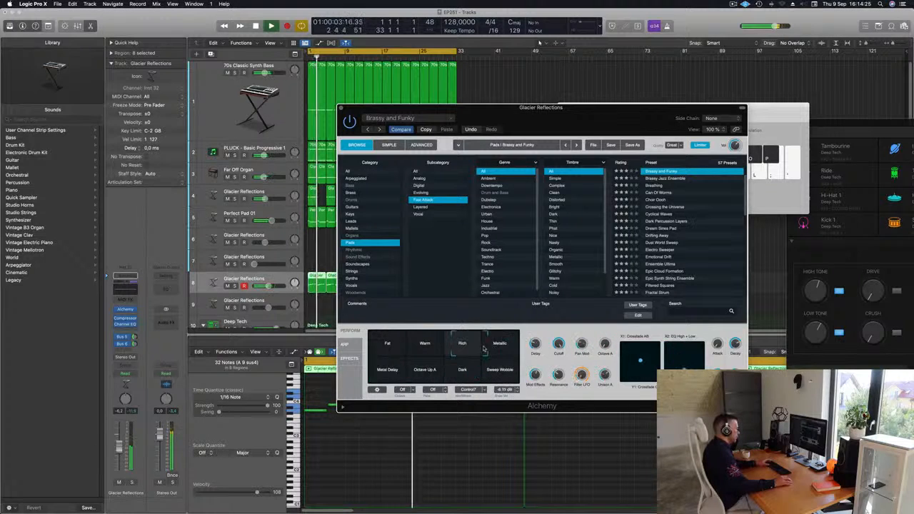
click(499, 348)
click(428, 347)
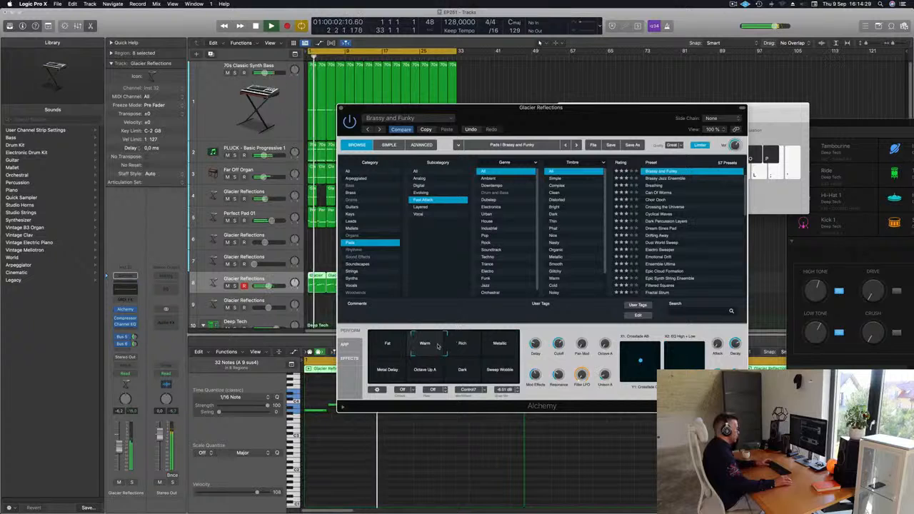
Blend the Alchemy snapshot from Warm towards Fat and lower the track 8 volume to -11.0 dB.
key(space)
key(space)
mouse_move(428, 347)
mouse_down()
mouse_move(394, 347)
mouse_move(423, 346)
mouse_up()
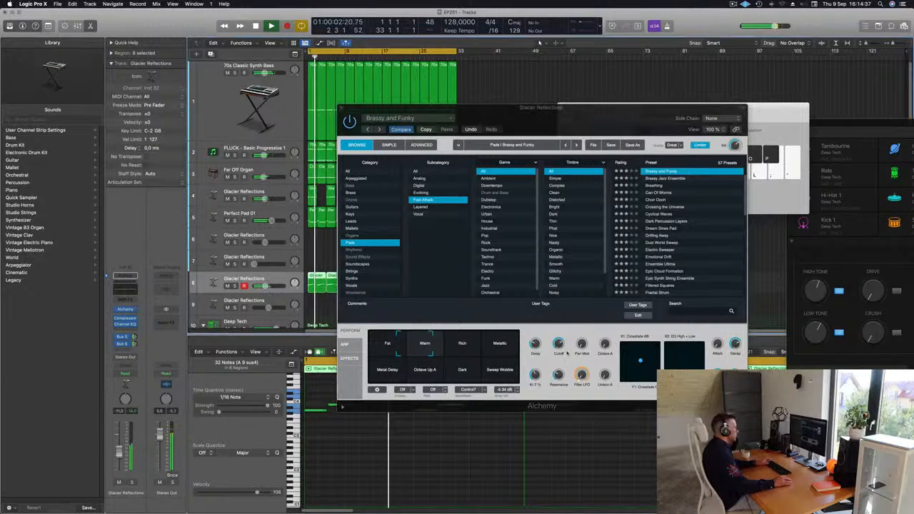
Cut the lows of track 8 in Channel EQ with a 12 dB/Oct low cut at 436 Hz, and close the EQ.
click(130, 290)
click(326, 140)
drag(316, 194, 554, 194)
drag(514, 106, 318, 152)
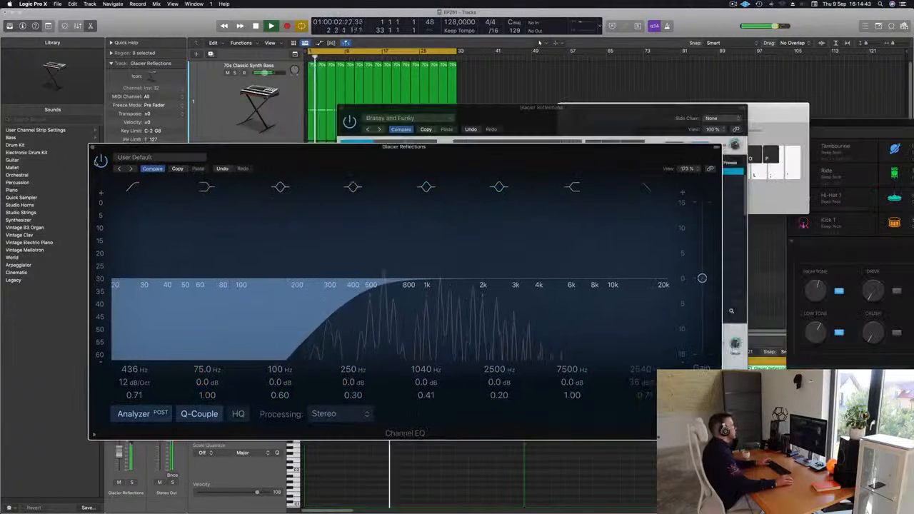
key(super+w)
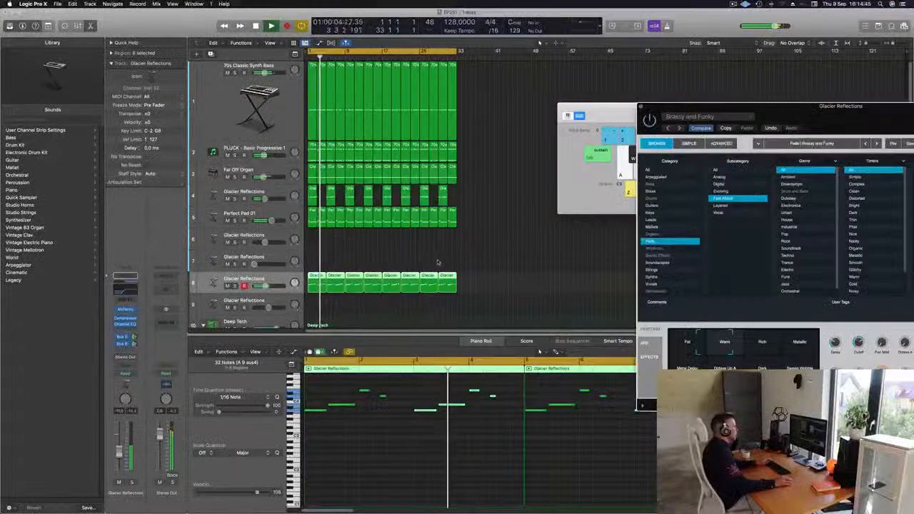
Try different pitches for the two notes in bar 4 of the first track 8 region, and discard the changes.
click(315, 283)
click(493, 406)
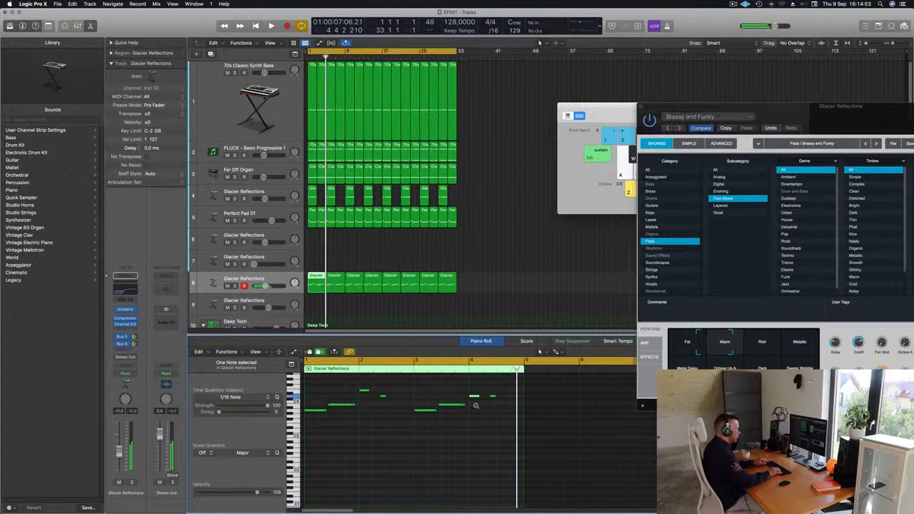
key(Return)
key(space)
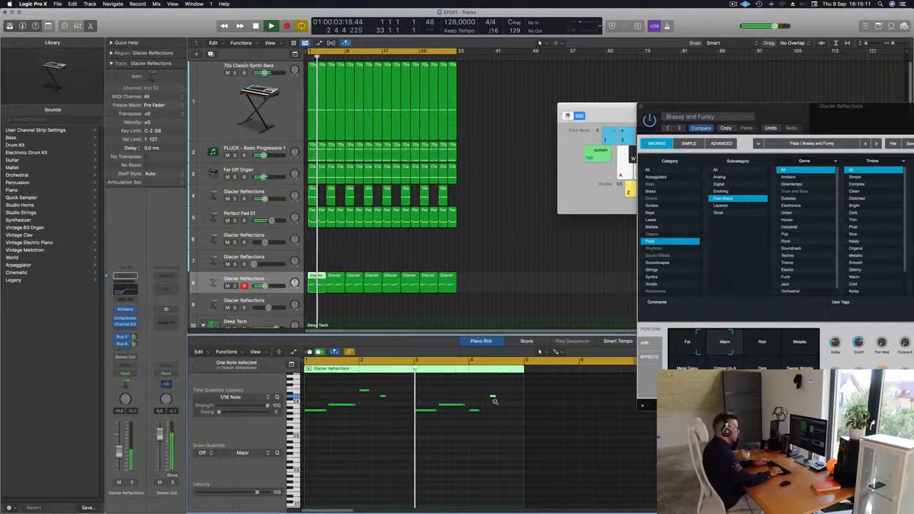
key(alt+Up)
key(alt+Up)
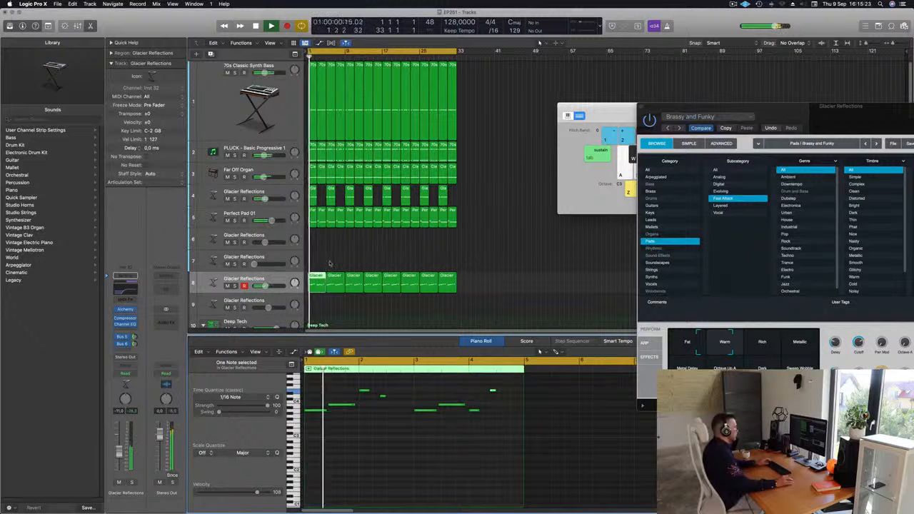
key(Delete)
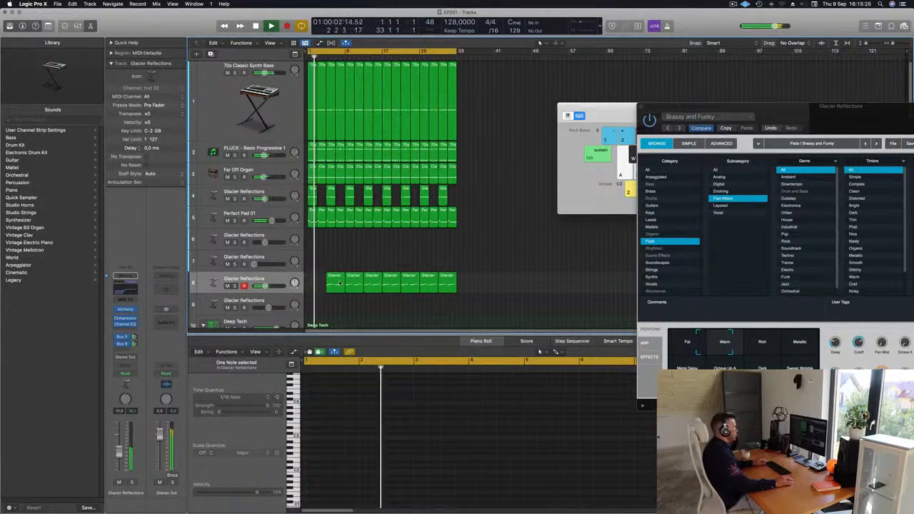
key(super+z)
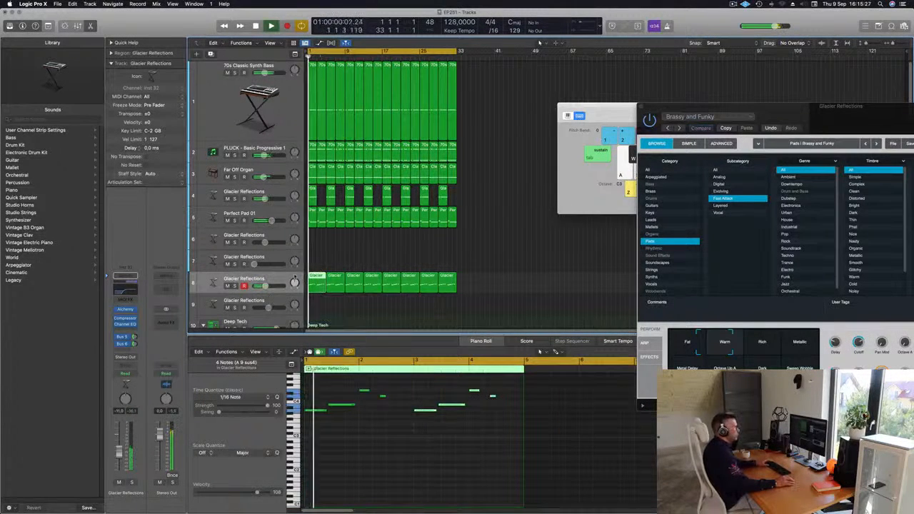
Lower the Cutoff slightly in track 8's Alchemy synth and close its window.
drag(774, 106, 537, 61)
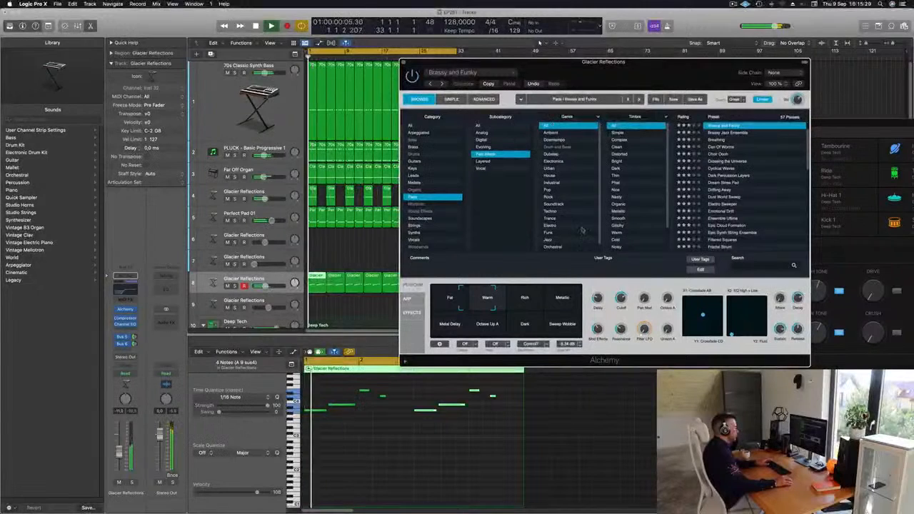
drag(621, 300, 623, 306)
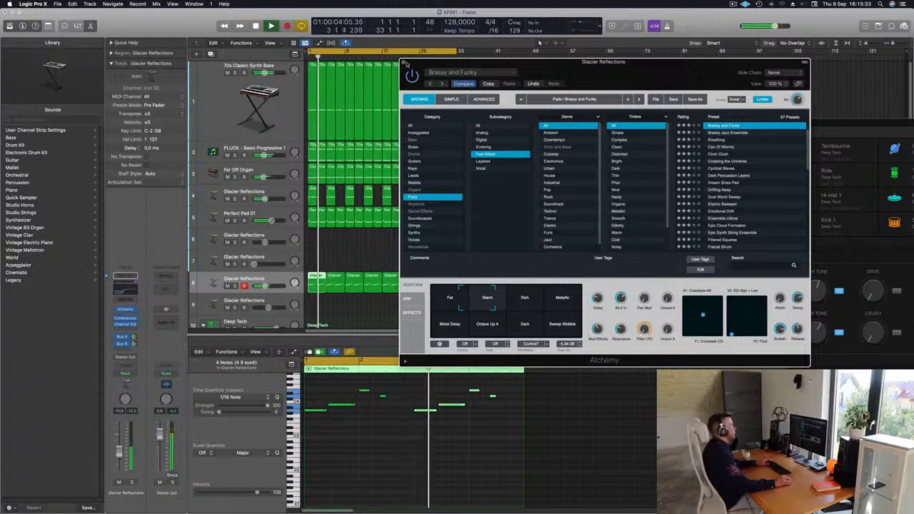
click(405, 62)
Copy the first Tom Low region to the start of the Block - Deep Tech track.
scroll(374, 230, down, 5)
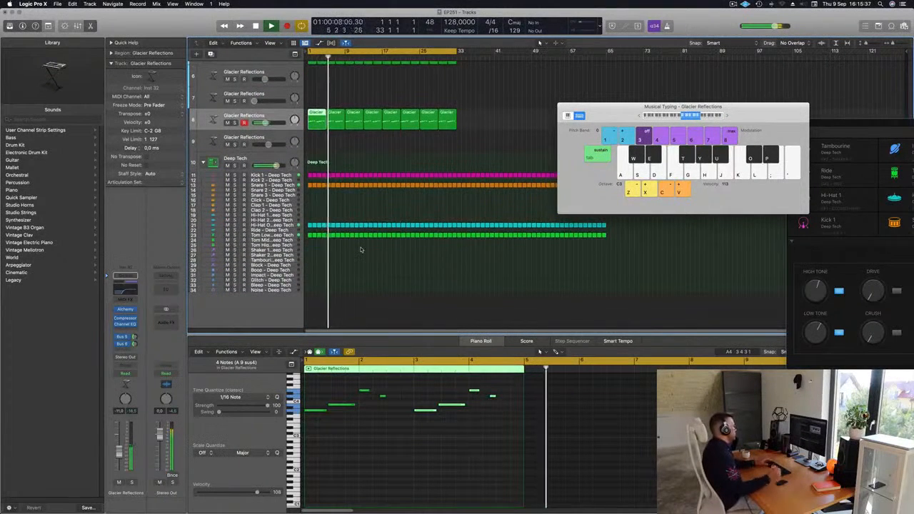
click(309, 237)
drag(309, 236, 311, 270)
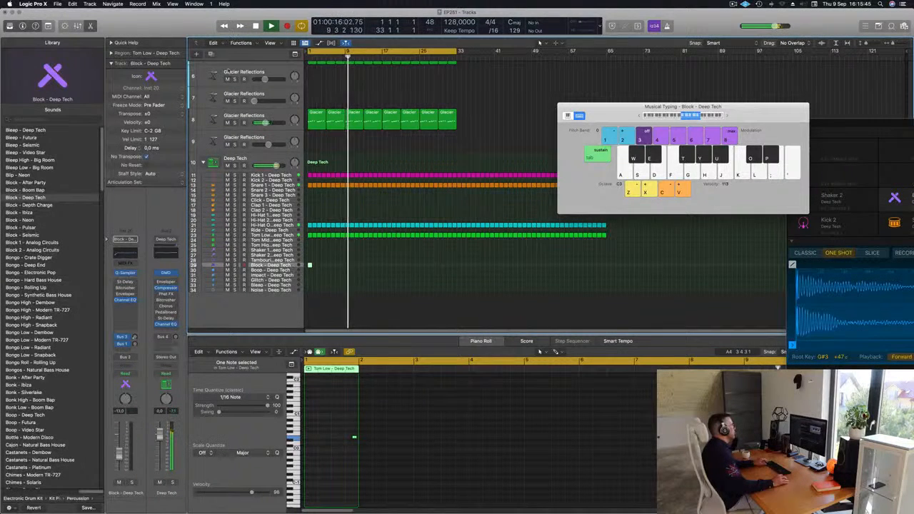
Turn on Track Zoom to enlarge the Block - Deep Tech track and replay the project from the start.
click(48, 26)
click(97, 47)
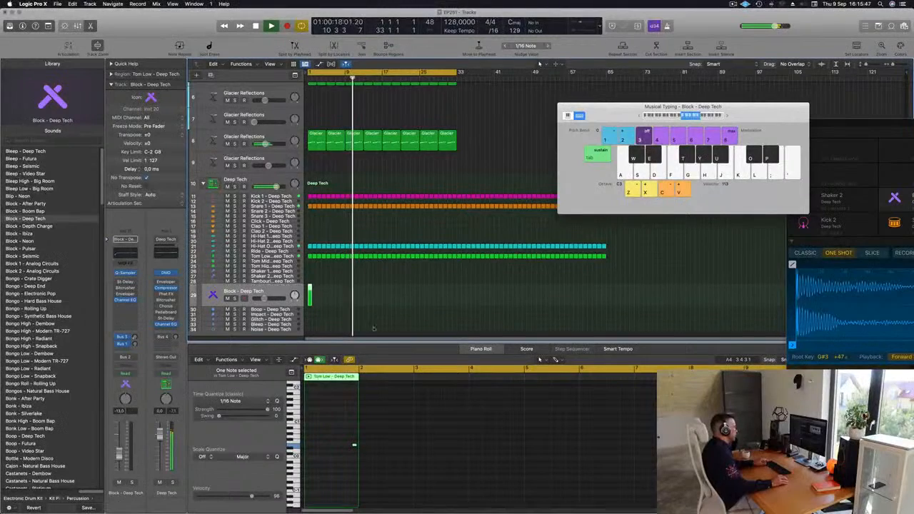
scroll(352, 304, up, 10)
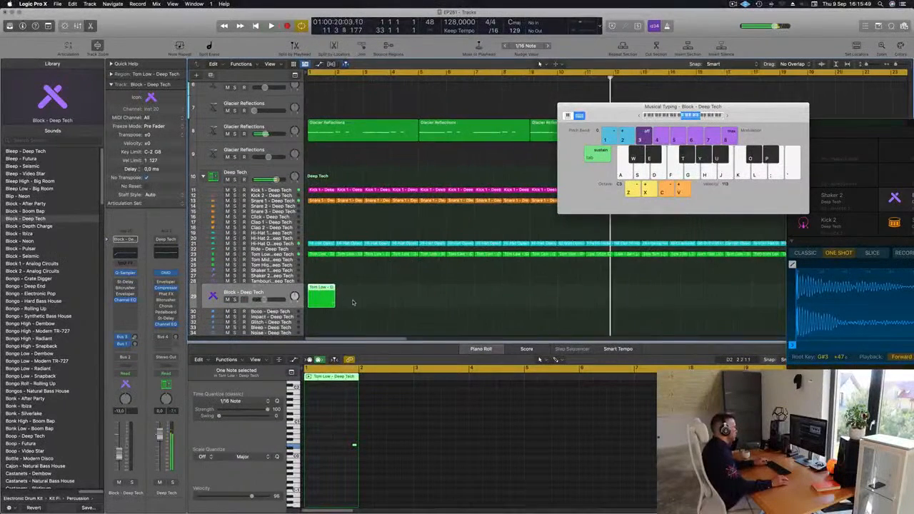
key(Return)
scroll(349, 300, down, 2)
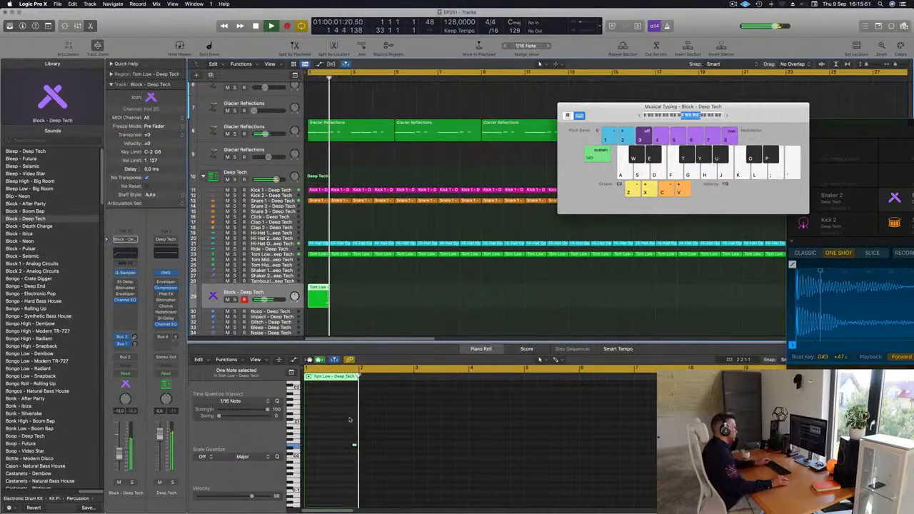
Add two copies of the Block region's note earlier in bar 1, around beats 2 and 3, while listening.
click(354, 444)
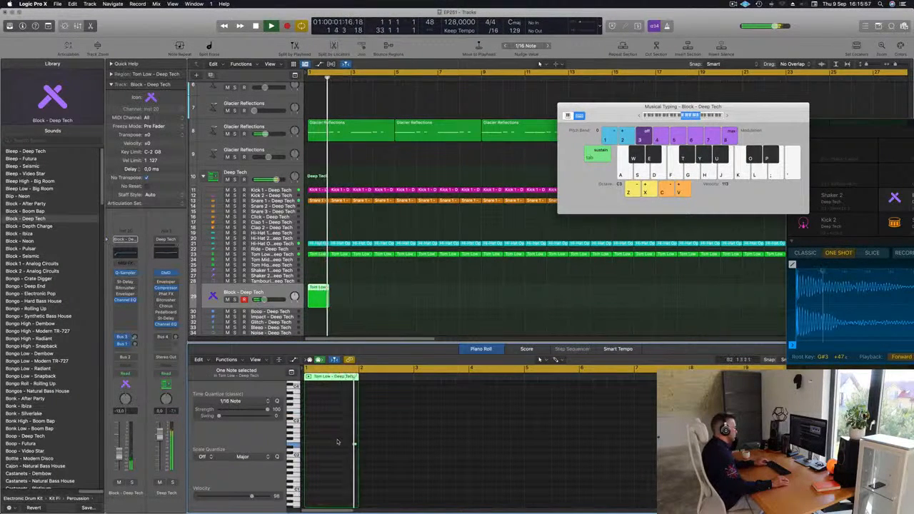
drag(354, 445, 320, 446)
key(space)
key(space)
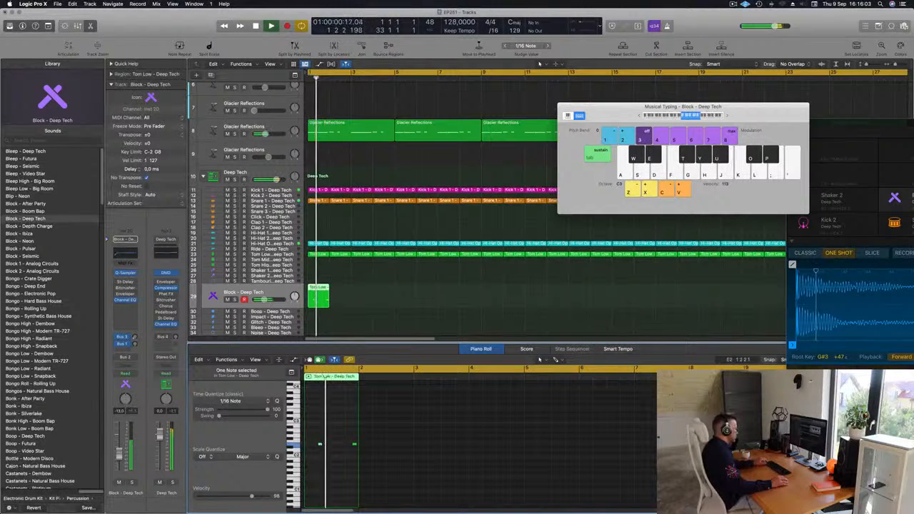
drag(320, 445, 341, 445)
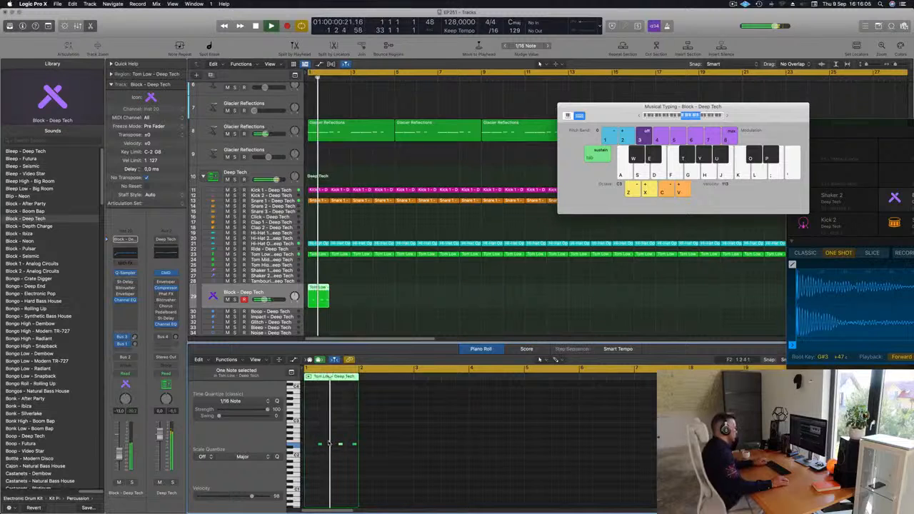
Repeat the one-bar region on the Block - Deep Tech track five times to fill six bars.
scroll(329, 443, up, 1)
drag(352, 279, 297, 298)
key(super+r)
key(super+r)
key(super+r)
key(super+r)
key(super+r)
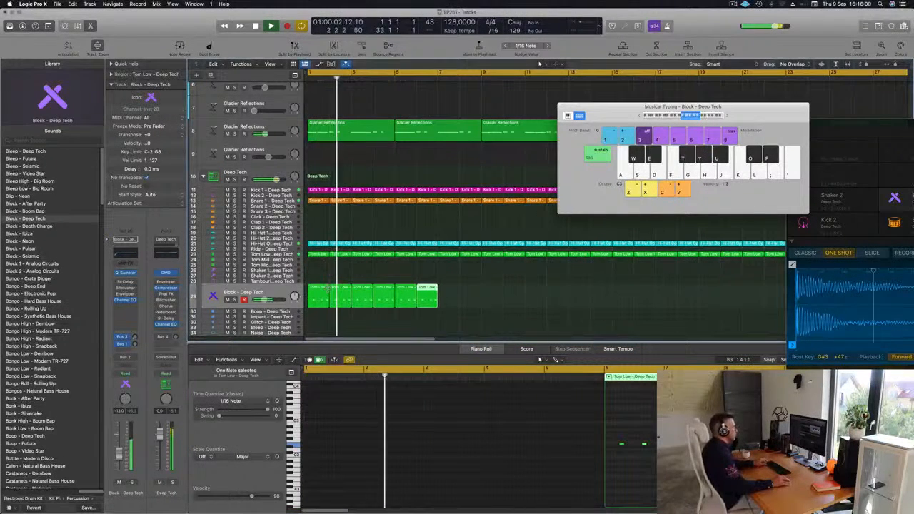
Repeat the six Block regions as a group past bar 33 and move the Musical Typing window off the arrangement.
key(super+Left)
key(super+Left)
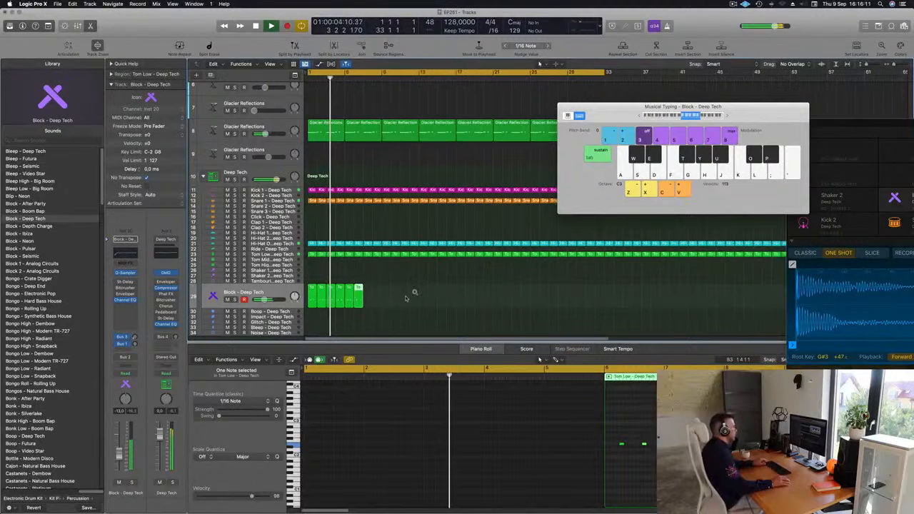
drag(410, 295, 307, 303)
key(super+r)
key(super+Left)
key(super+r)
key(super+r)
key(super+r)
key(super+r)
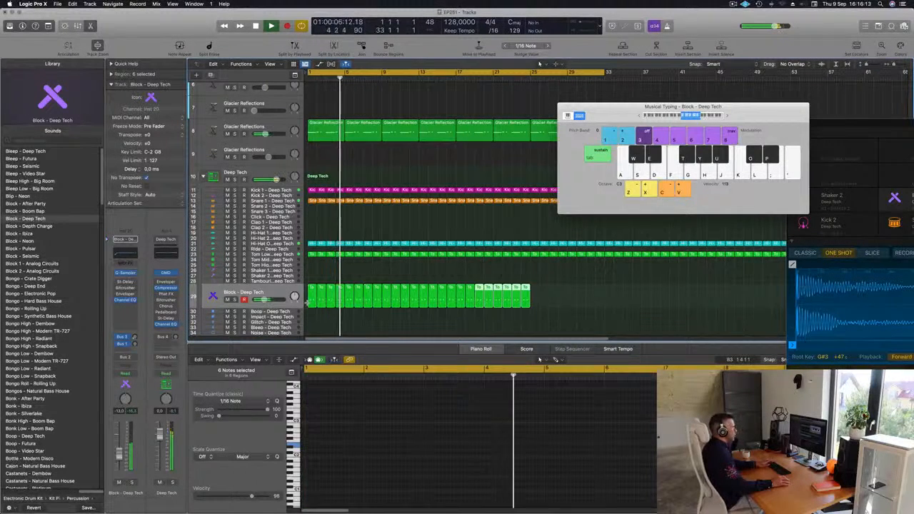
drag(618, 121, 872, 128)
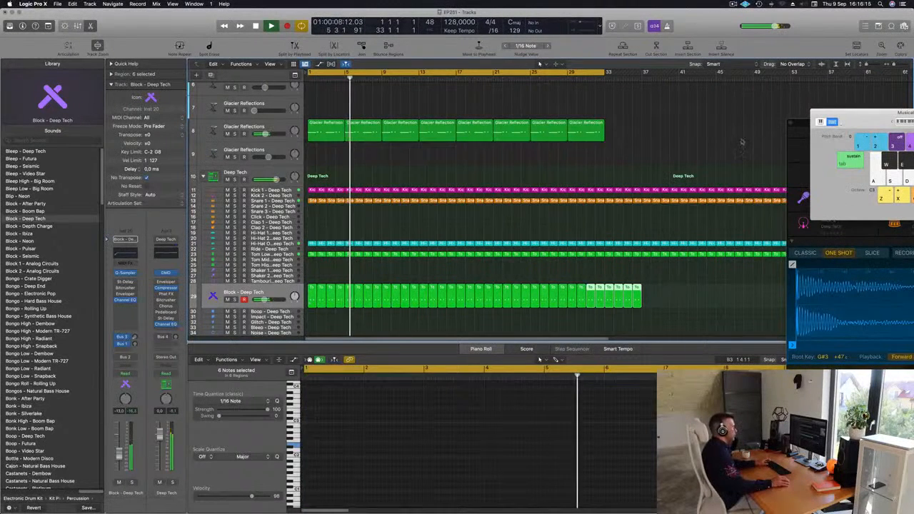
Transpose all notes of the Block - Deep Tech regions up an octave and lower the channel's volume while listening from the start.
key(Return)
click(277, 291)
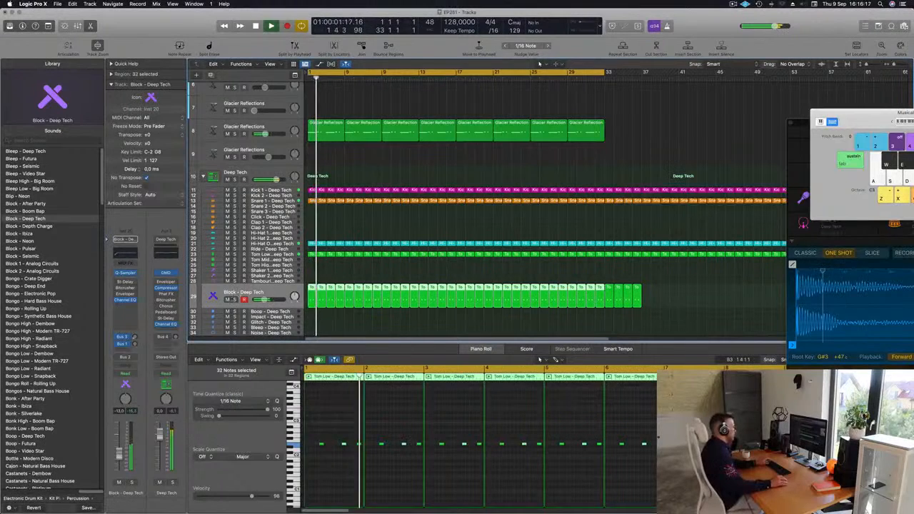
click(407, 428)
key(super+a)
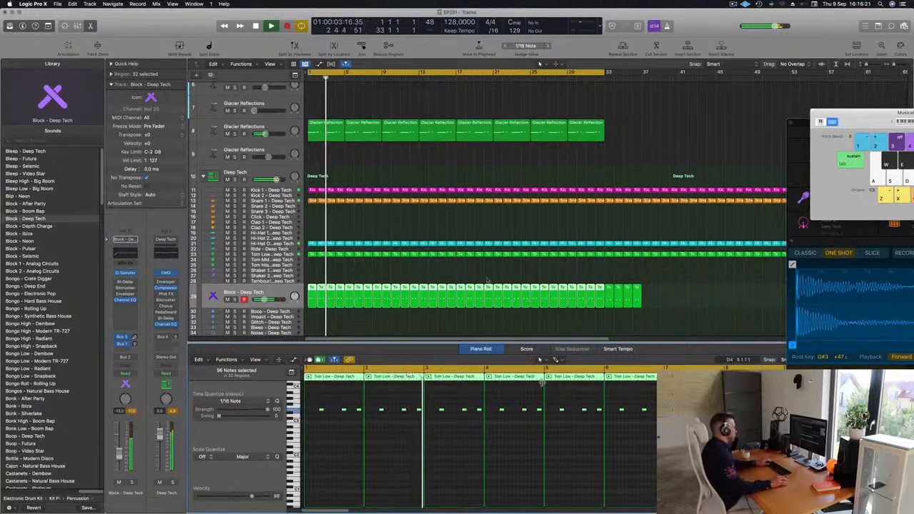
click(143, 440)
key(space)
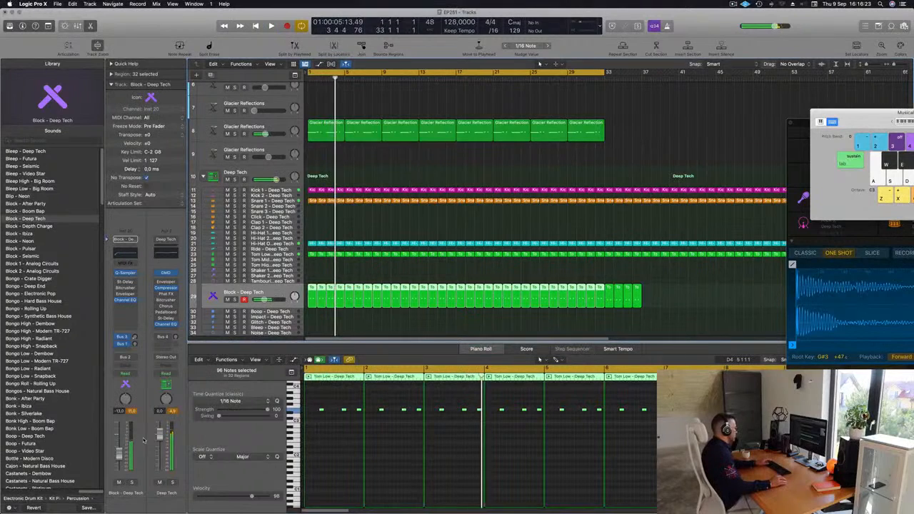
key(space)
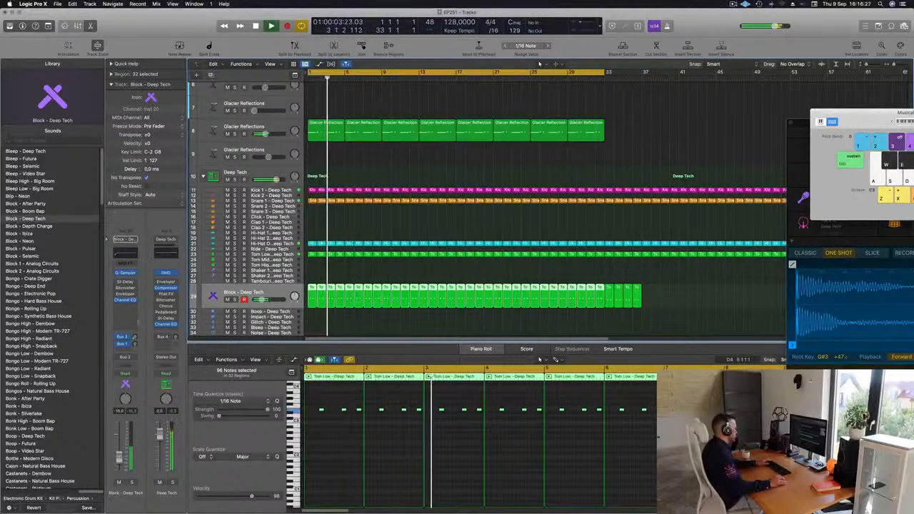
Turn on the Stereo Delay on Block - Deep Tech with the 1/2 Note Swing preset and shift its window aside.
click(125, 282)
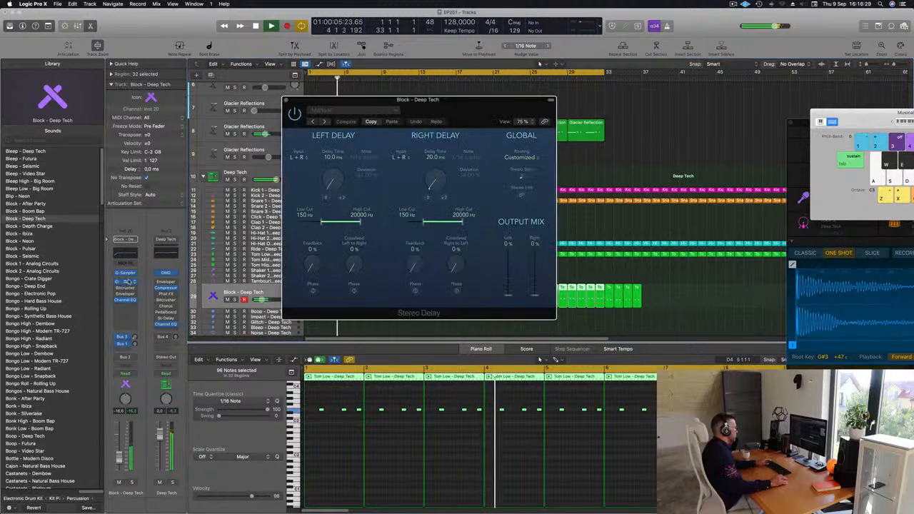
click(325, 122)
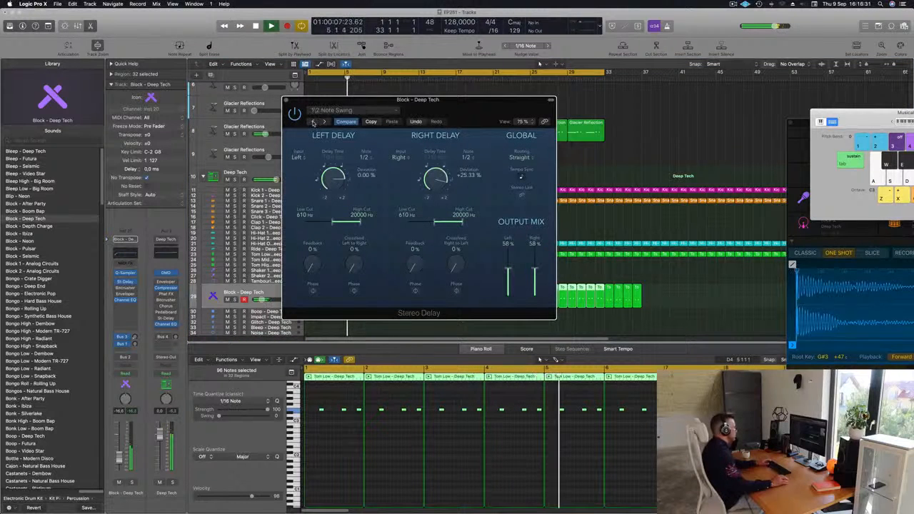
drag(447, 110, 452, 121)
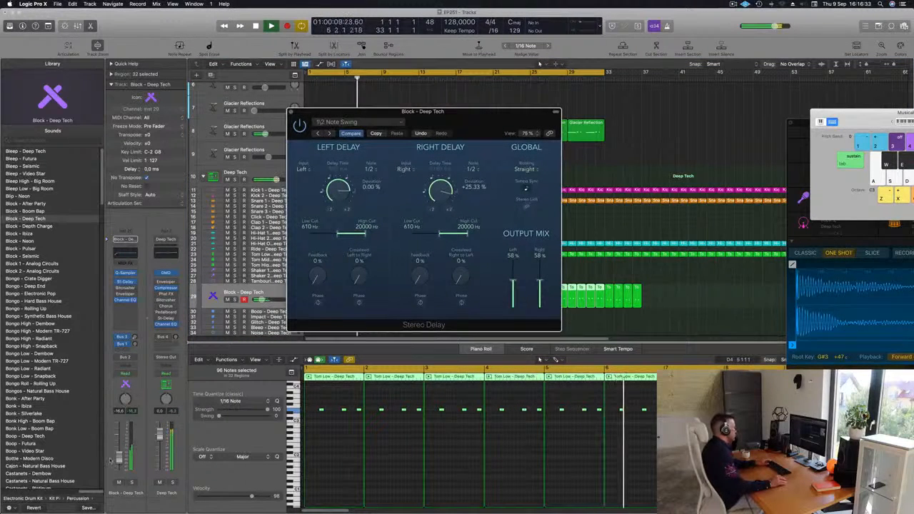
Raise the Block - Deep Tech volume, check the sound briefly in solo, and close the Stereo Delay window.
drag(120, 459, 120, 455)
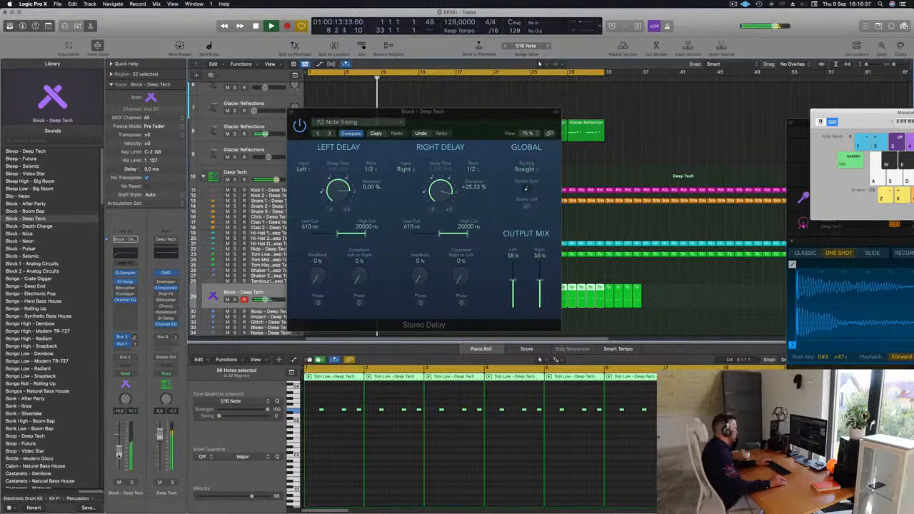
key(ctrl+s)
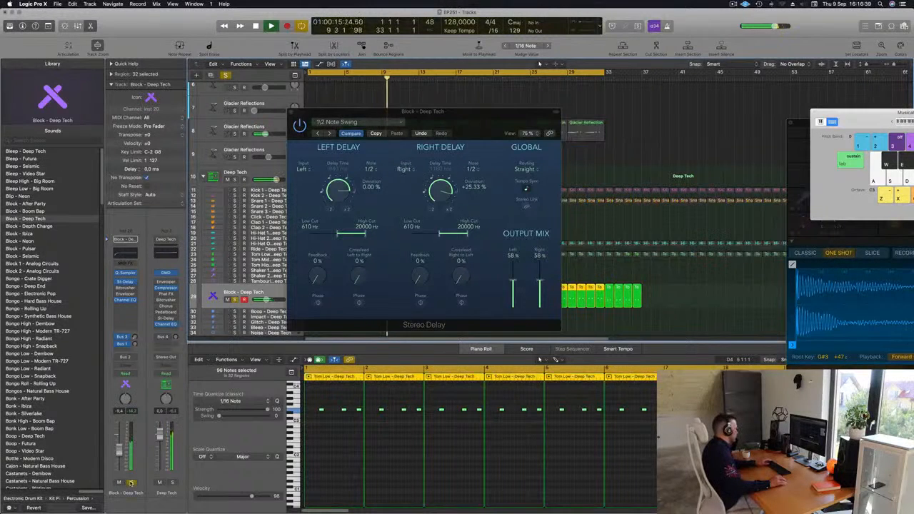
key(ctrl+s)
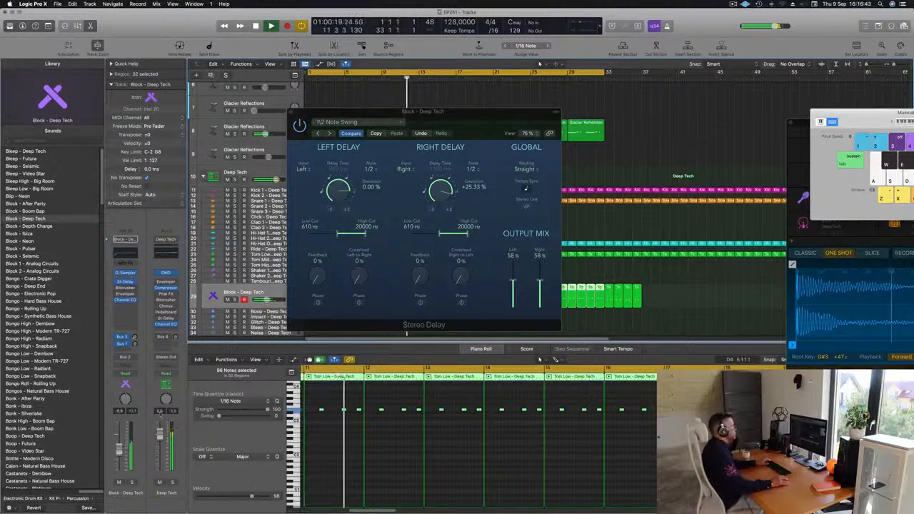
drag(321, 110, 291, 133)
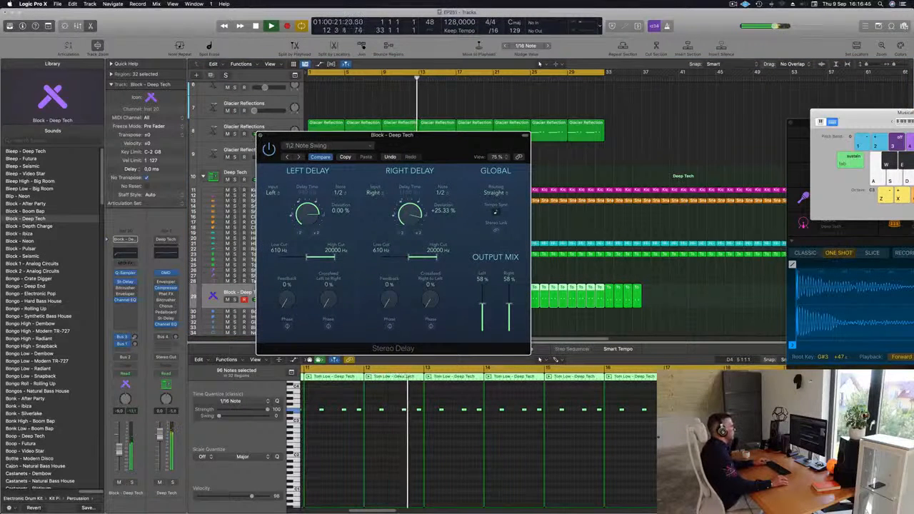
click(260, 135)
Copy the first one-bar Hi-Hat Open region to bar 1 of the Shaker 2 - Deep Tech track.
scroll(358, 215, down, 4)
click(450, 221)
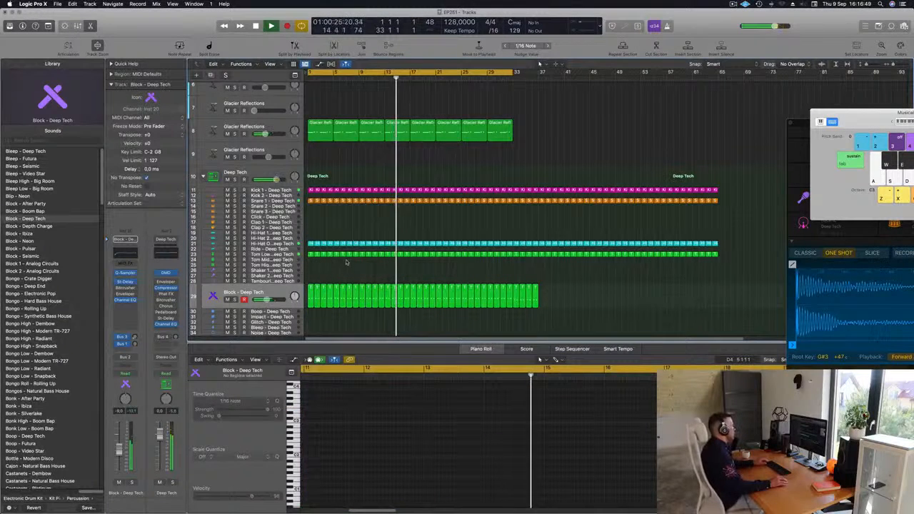
click(311, 254)
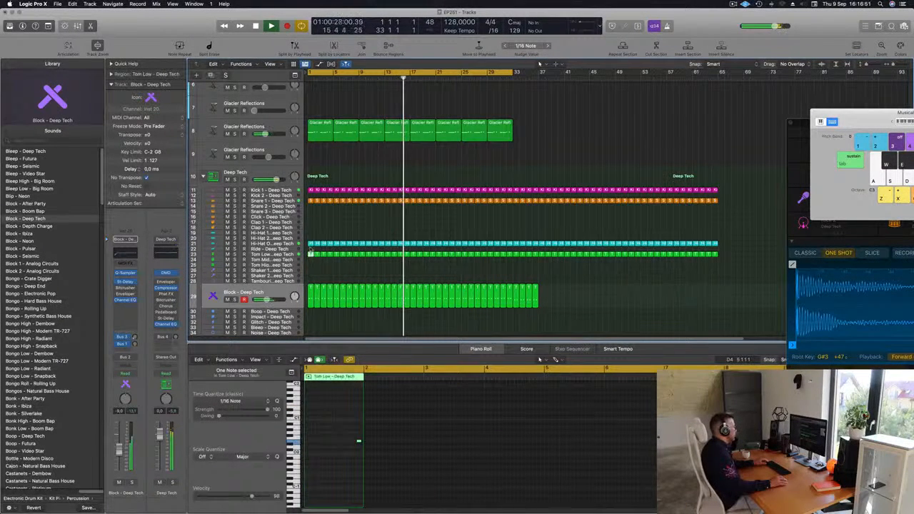
drag(311, 245, 311, 277)
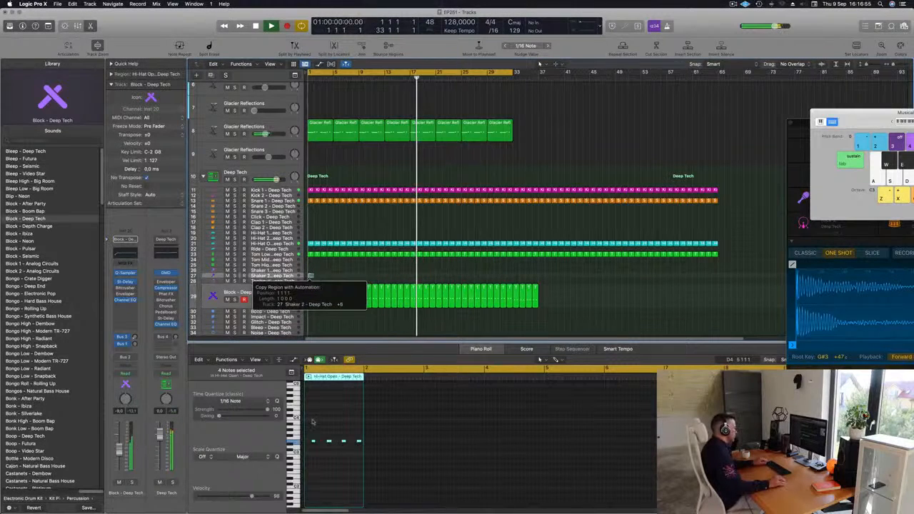
Duplicate the notes in the Shaker 2 region into a denser 12-note pattern and shorten the last note to the bar end.
drag(310, 434, 350, 448)
key(super+Right)
key(super+Right)
key(super+Right)
key(super+Right)
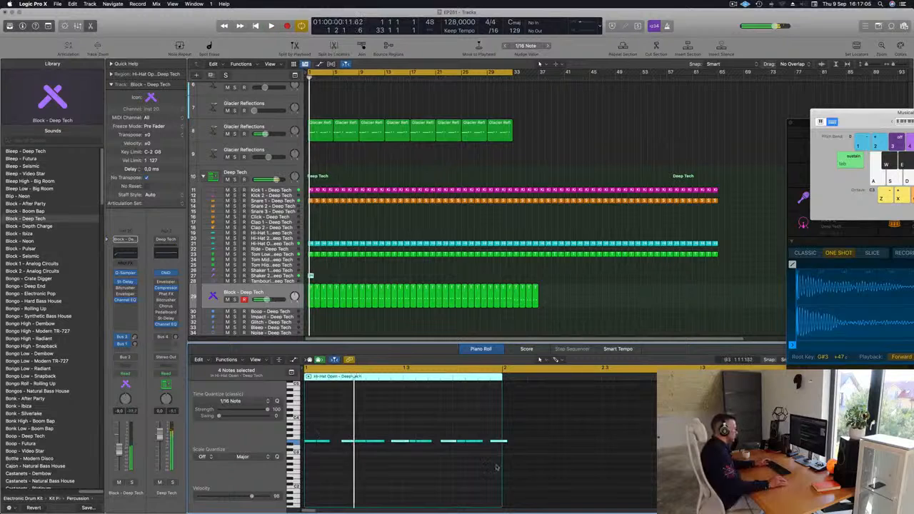
drag(505, 441, 499, 441)
Audition the Shaker 2 - Deep Tech pattern and repeat its one-bar region up to bar 33.
click(292, 276)
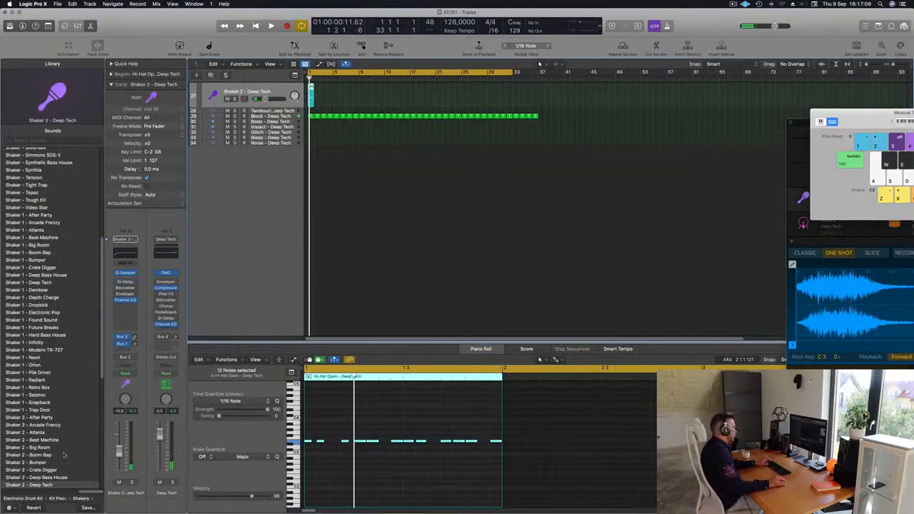
key(space)
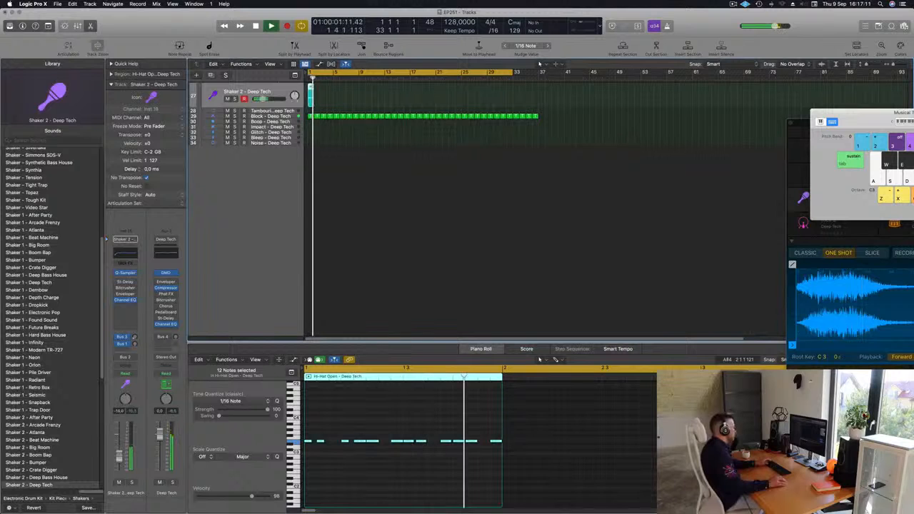
scroll(371, 168, up, 6)
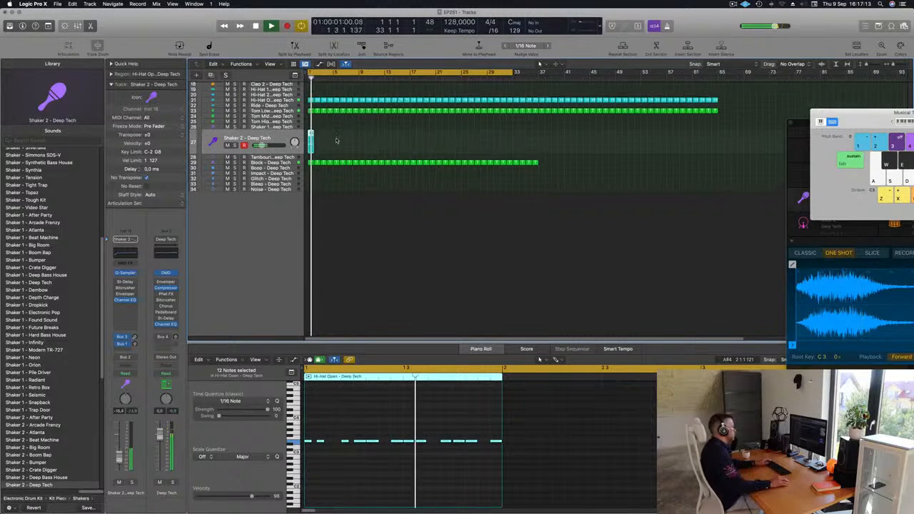
key(r)
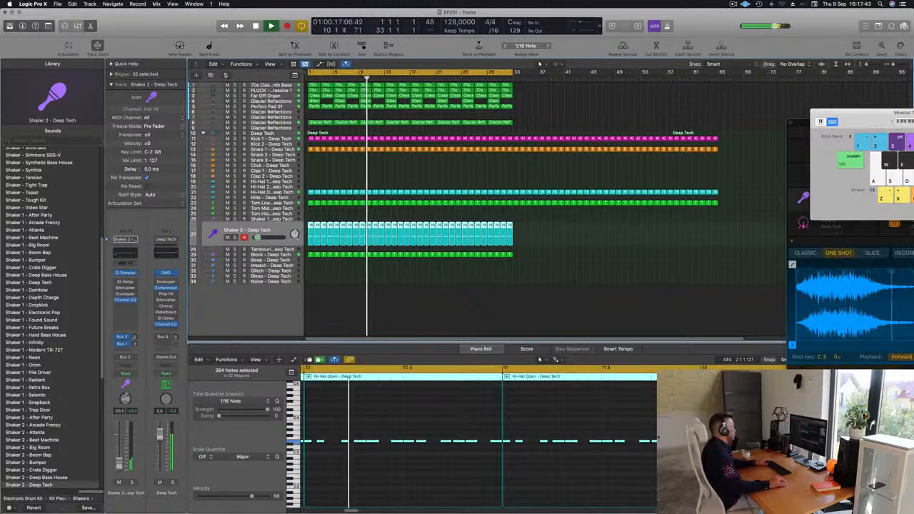
Lower the Shaker 2 - Deep Tech volume to -31.0 dB during playback and deselect its regions.
click(448, 314)
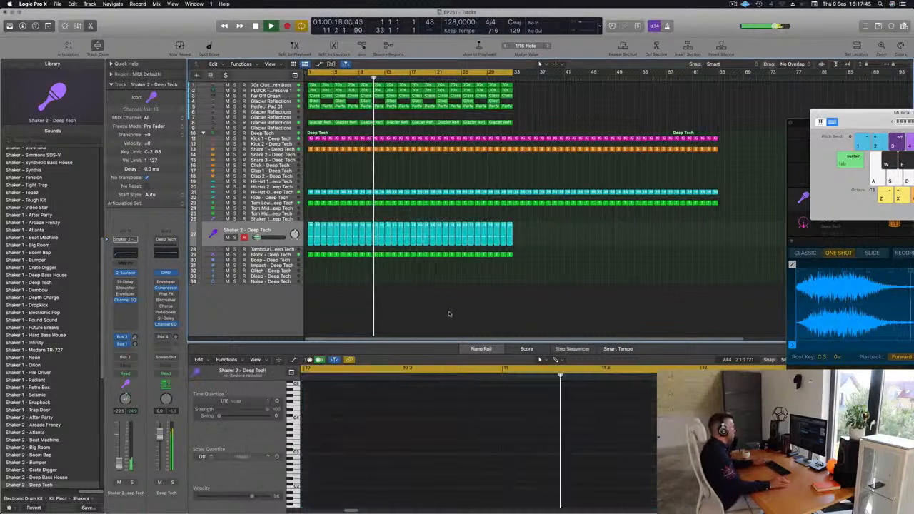
key(super+Left)
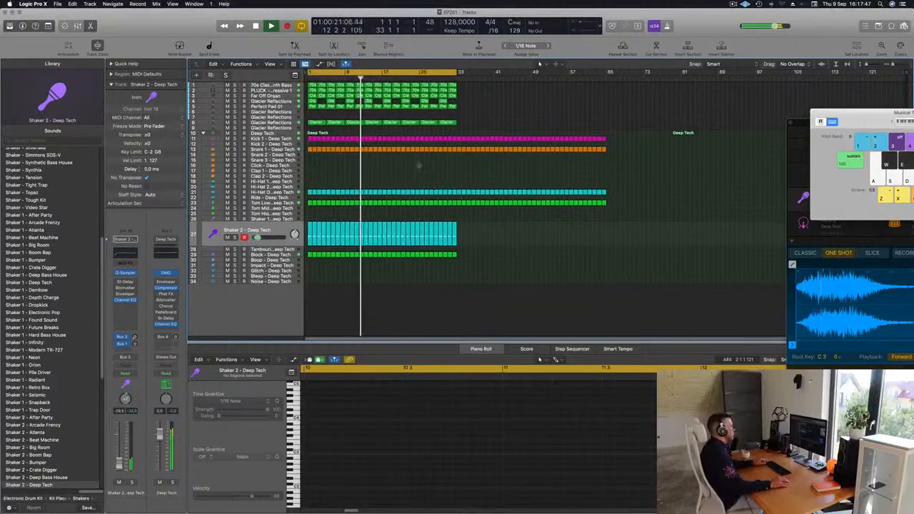
key(super+Right)
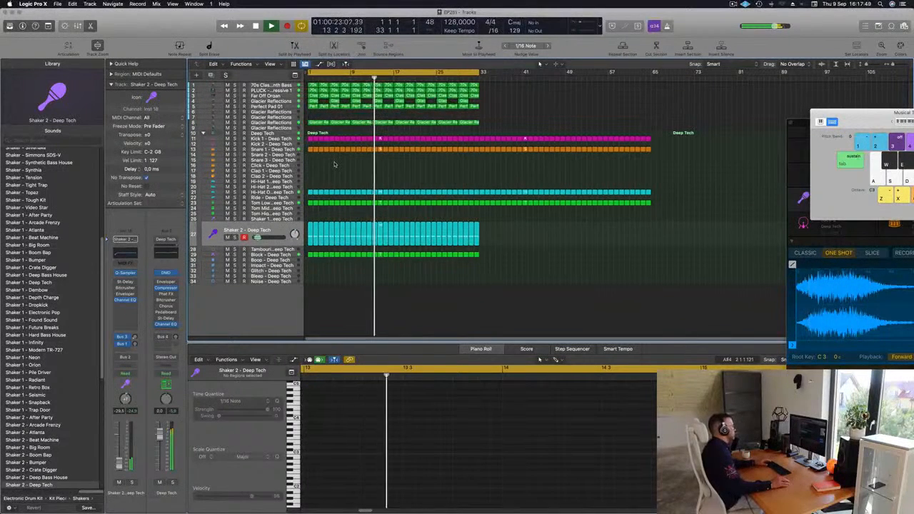
click(275, 229)
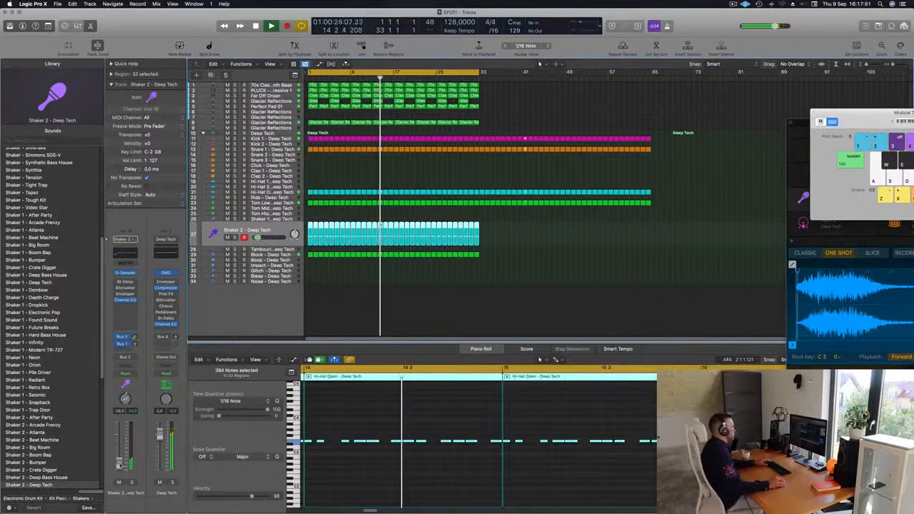
click(519, 118)
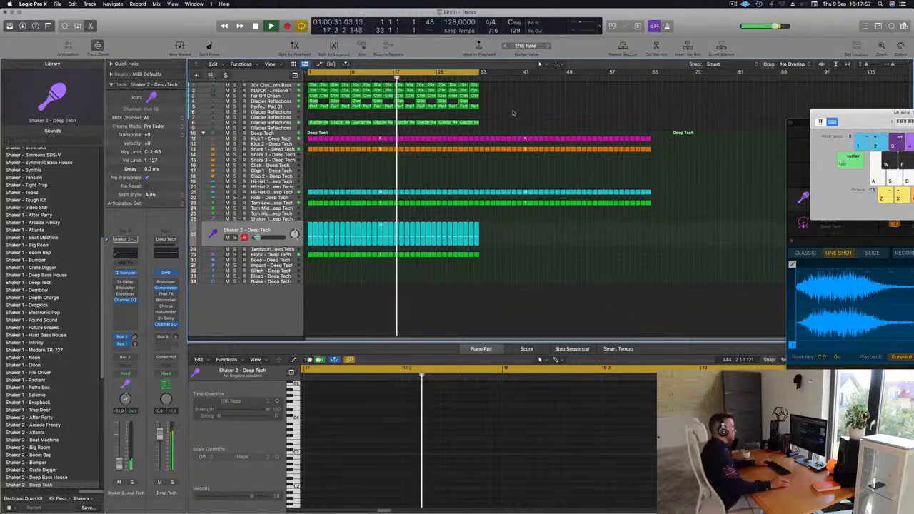
Delete the Kick 1, Snare 1, Hi-Hat Open and Tom Low regions beyond bar 33.
drag(483, 134, 670, 248)
key(Delete)
scroll(446, 193, up, 2)
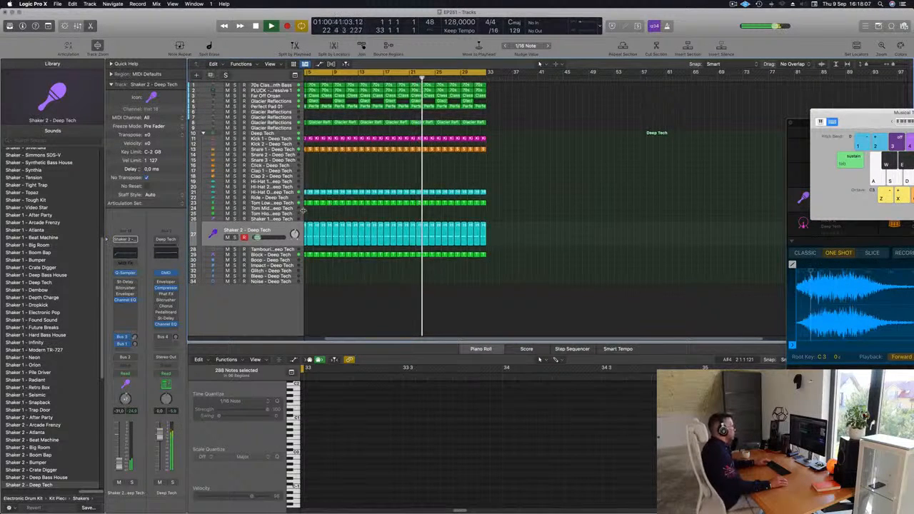
scroll(308, 203, left, 3)
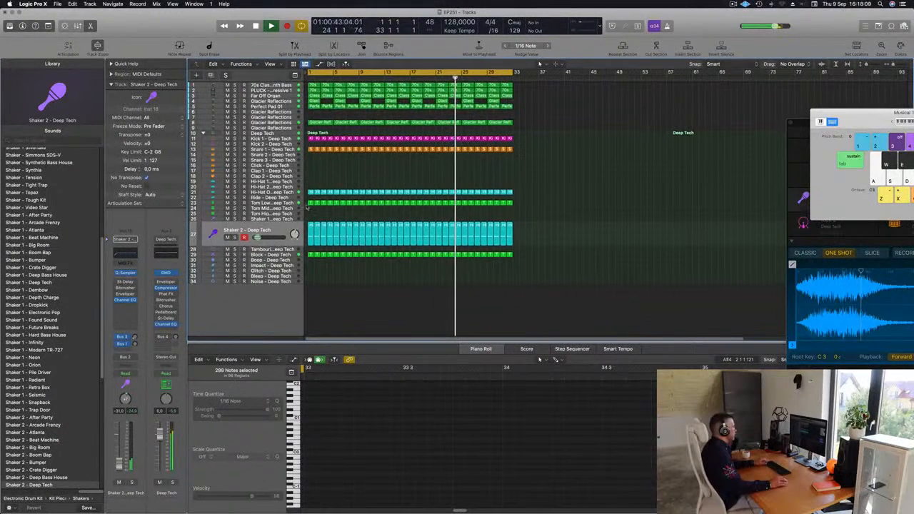
Copy the first Tom Low region to bar 1 of the Tom High - Deep Tech track and enlarge its note for editing.
mouse_move(308, 202)
mouse_down()
mouse_move(312, 222)
mouse_move(311, 214)
mouse_up()
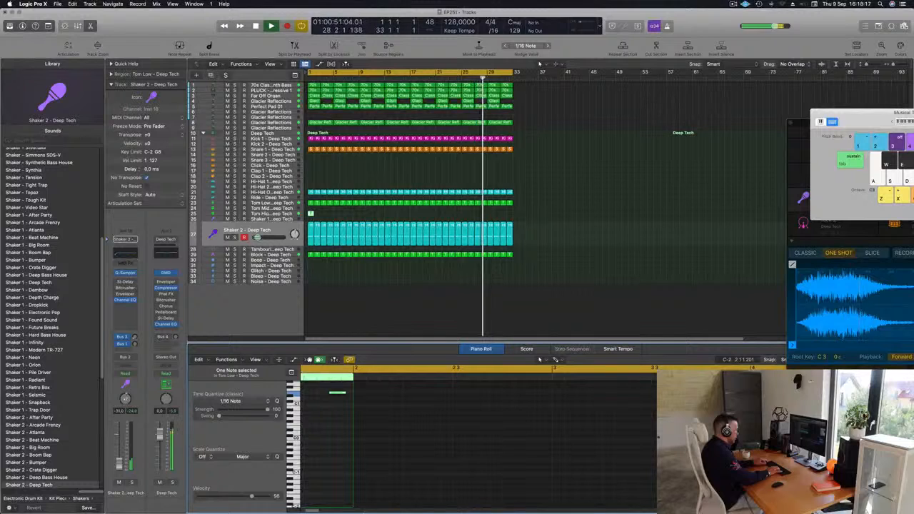
mouse_move(359, 495)
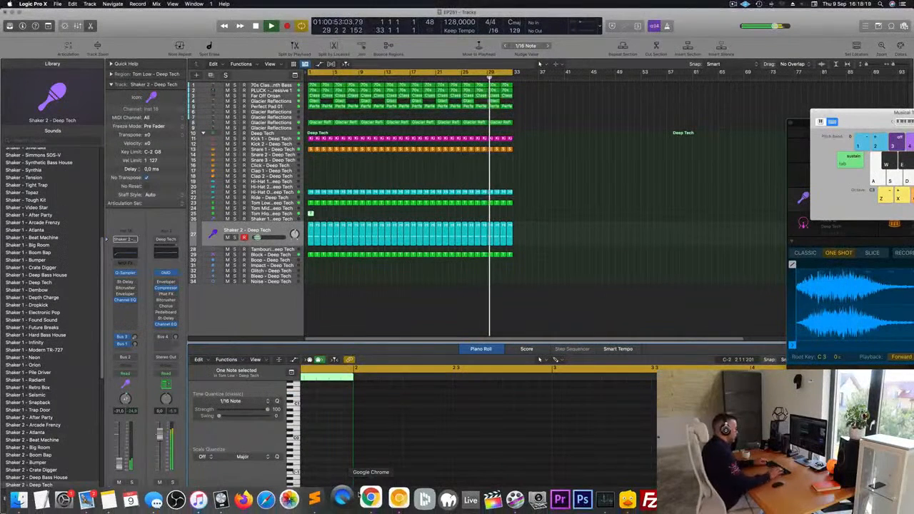
ctrl+alt+click(334, 426)
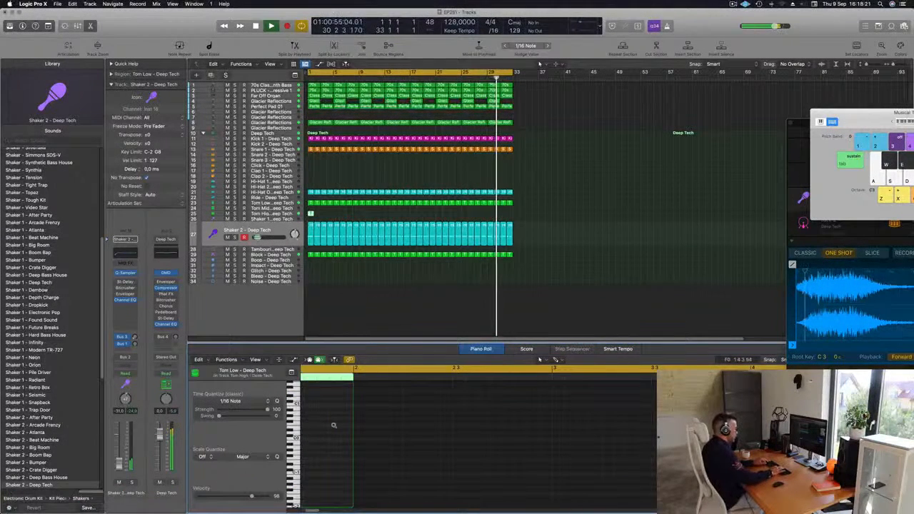
ctrl+alt+click(329, 429)
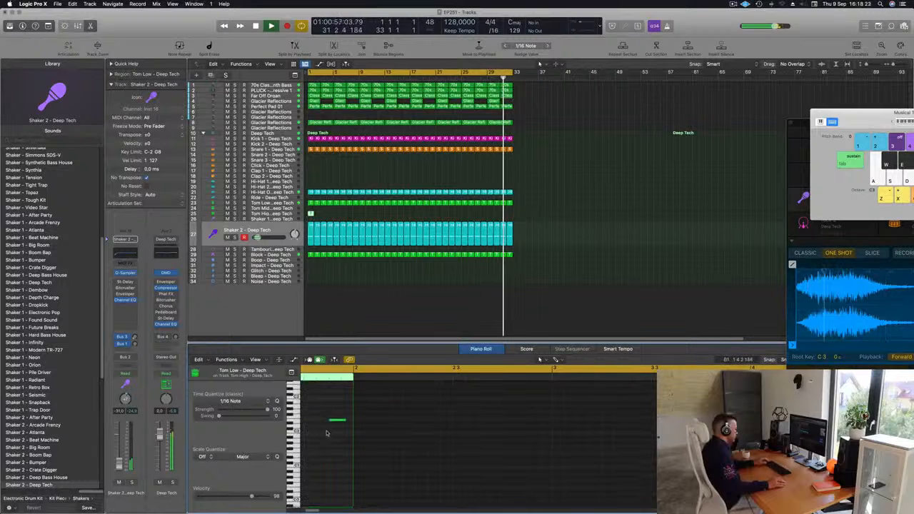
ctrl+alt+click(338, 424)
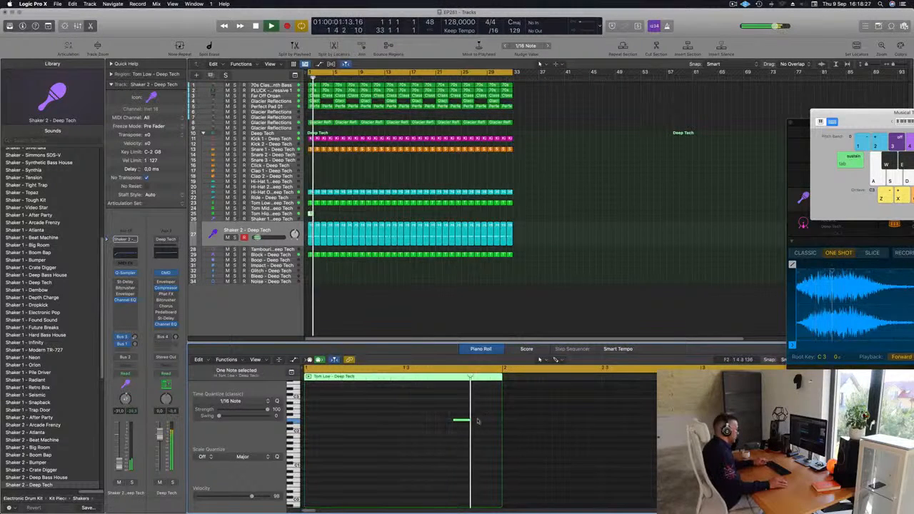
Copy the Tom High region's note to the second sixteenth of bar 1 at a lower pitch and delete the original near beat 4.
drag(464, 420, 329, 489)
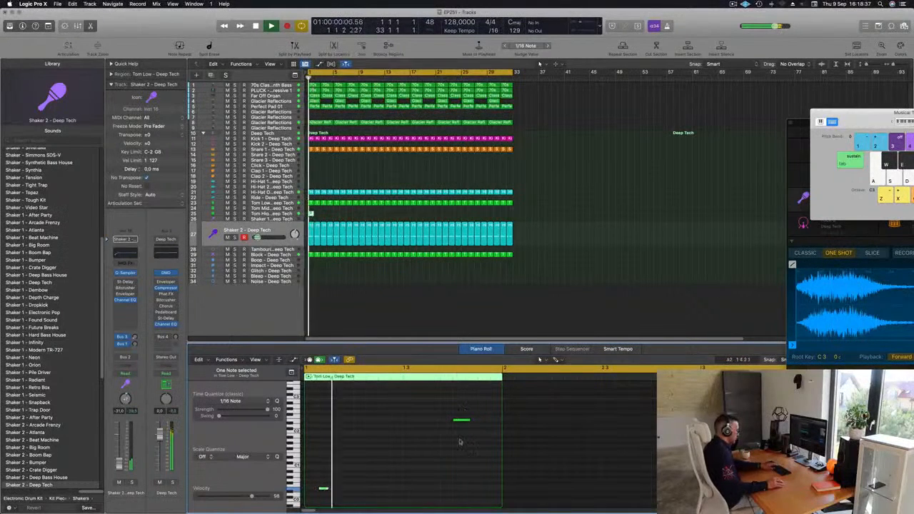
drag(457, 408, 464, 445)
key(Delete)
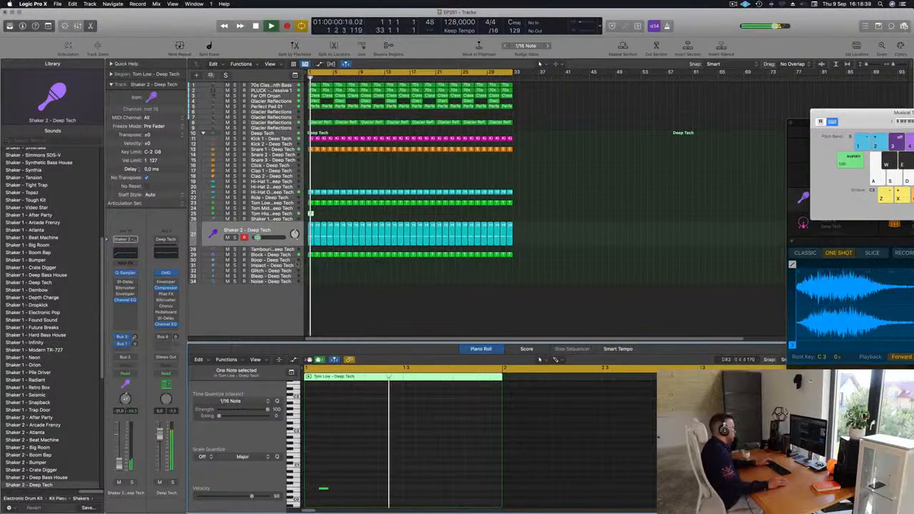
Select the Tom High - Deep Tech track, copy its note to just before beat 3 of bar 1, and replay from the start.
key(Up)
key(Up)
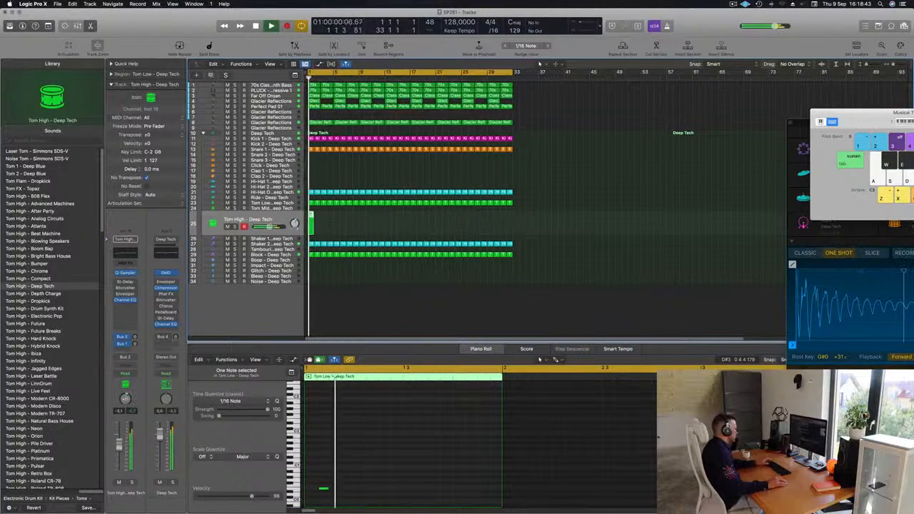
scroll(335, 477, down, 1)
click(324, 489)
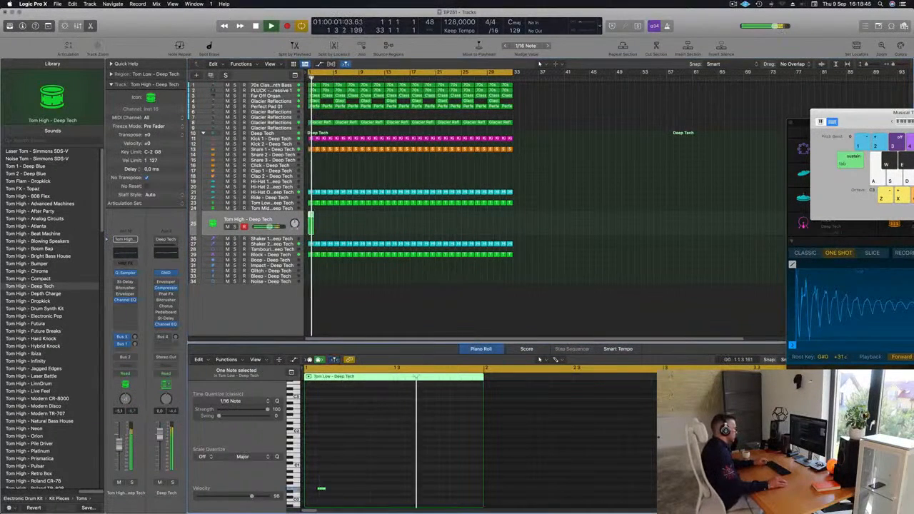
drag(336, 488, 387, 489)
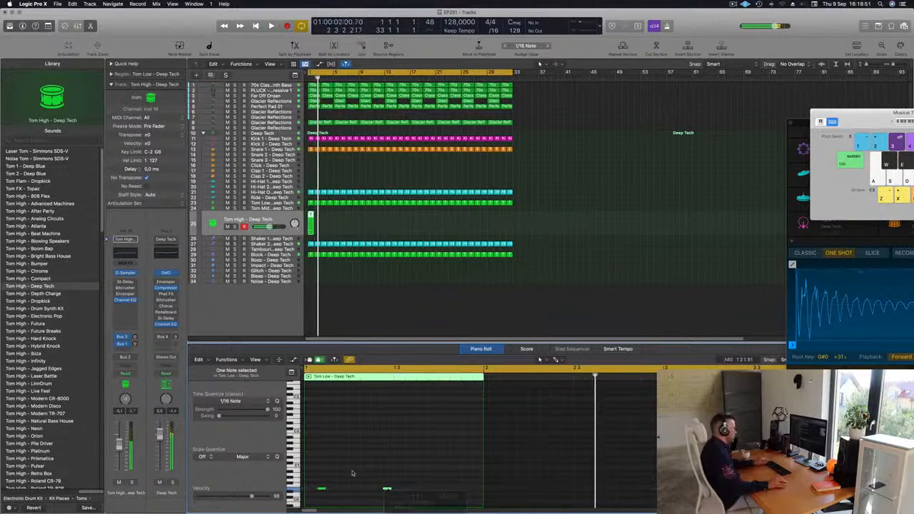
key(Return)
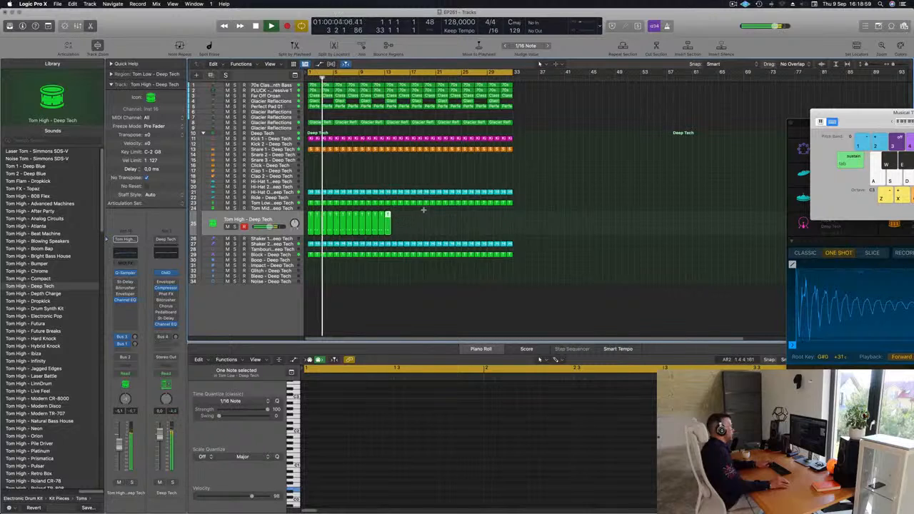
Fill the Tom High track with copies of its region up to bar 33 and lower the track volume to about -22 dB.
mouse_move(421, 222)
mouse_down()
mouse_move(303, 214)
mouse_move(409, 222)
mouse_up()
click(495, 216)
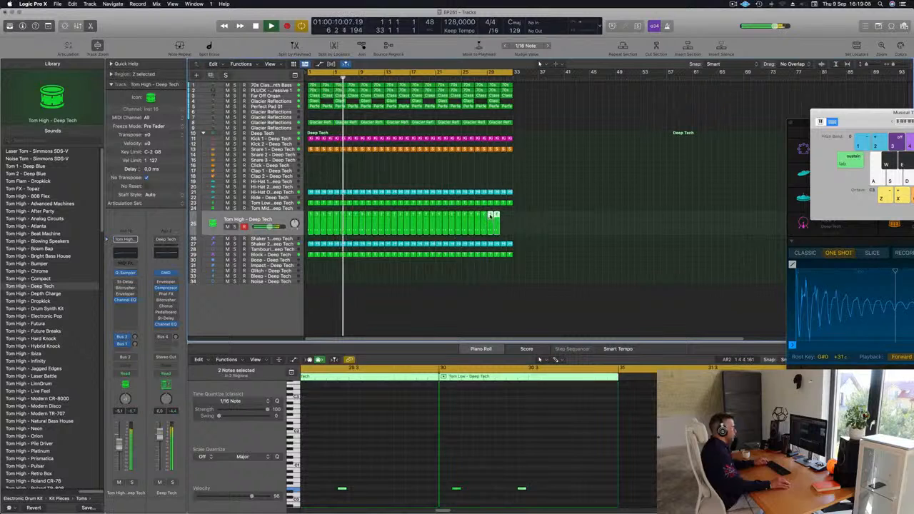
drag(490, 217, 504, 217)
key(Return)
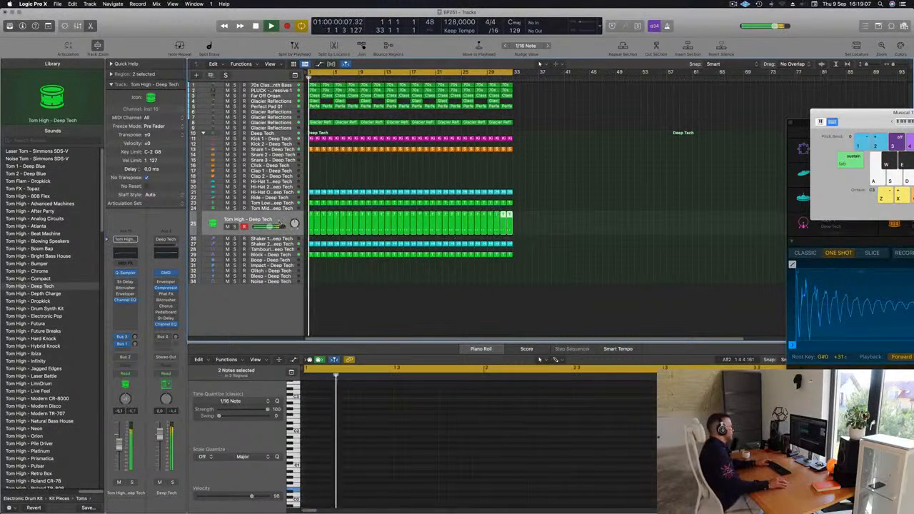
click(280, 222)
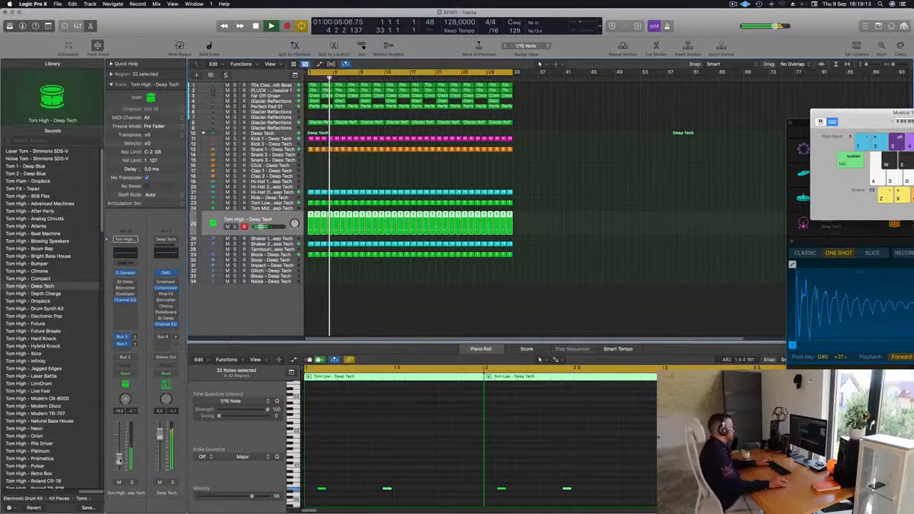
key(Return)
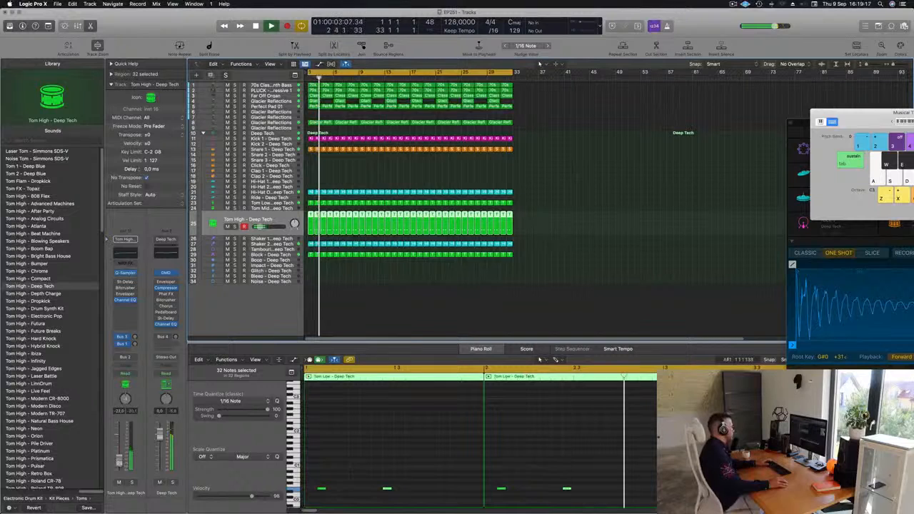
Load the Dual 1/8 Note preset in the Tom High track's Stereo Delay and set the track volume to about -15 dB.
click(125, 282)
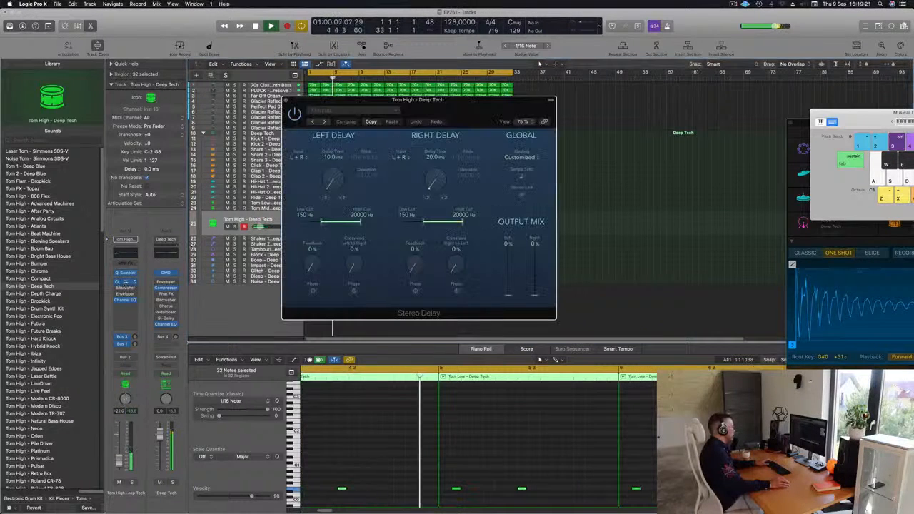
click(312, 121)
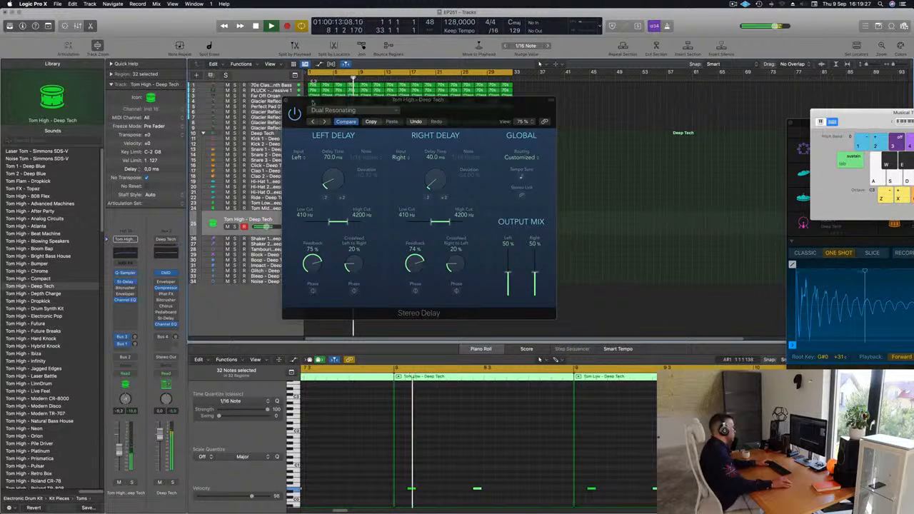
click(313, 122)
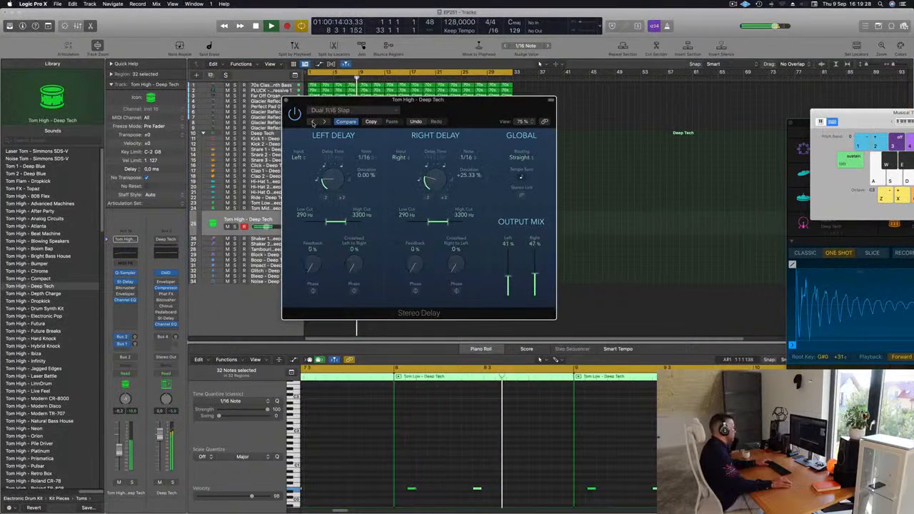
click(312, 123)
click(313, 123)
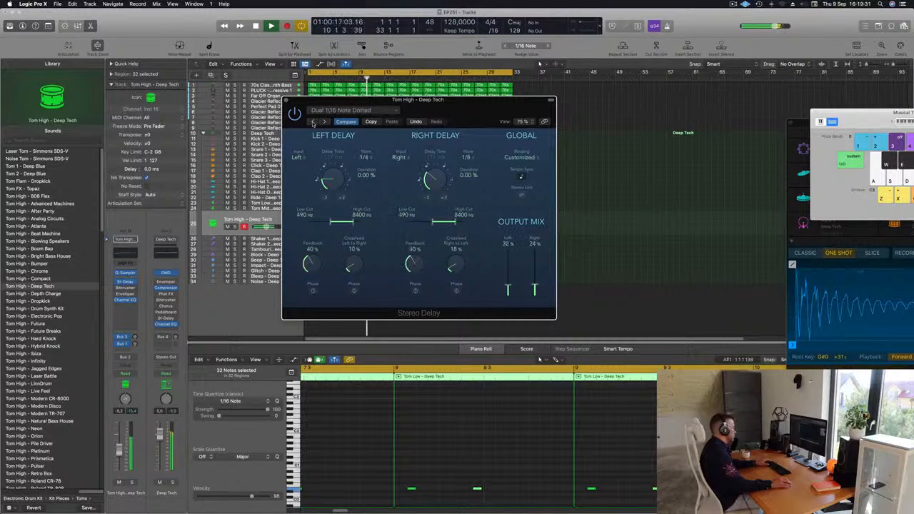
click(313, 123)
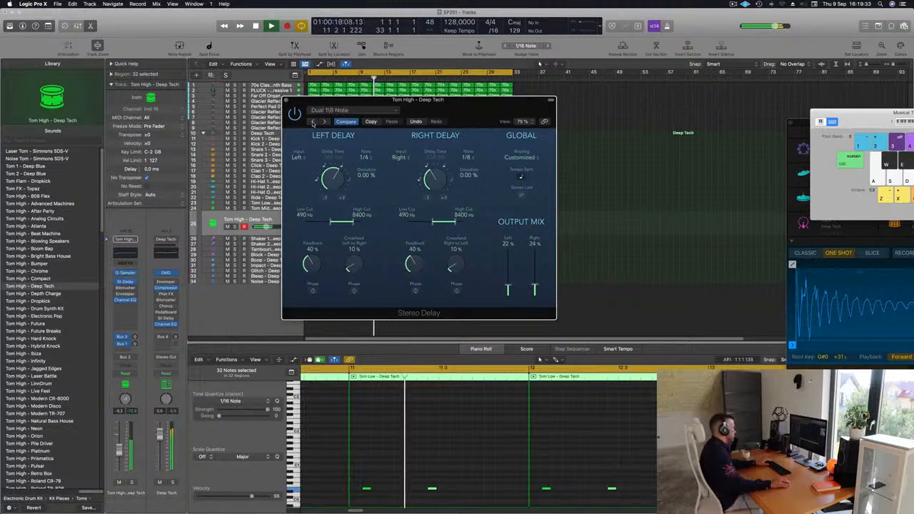
drag(119, 451, 119, 449)
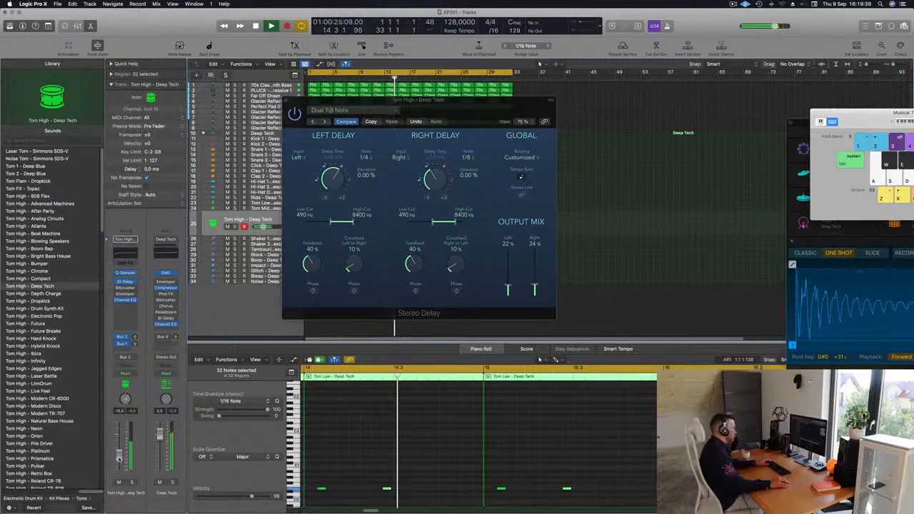
click(290, 106)
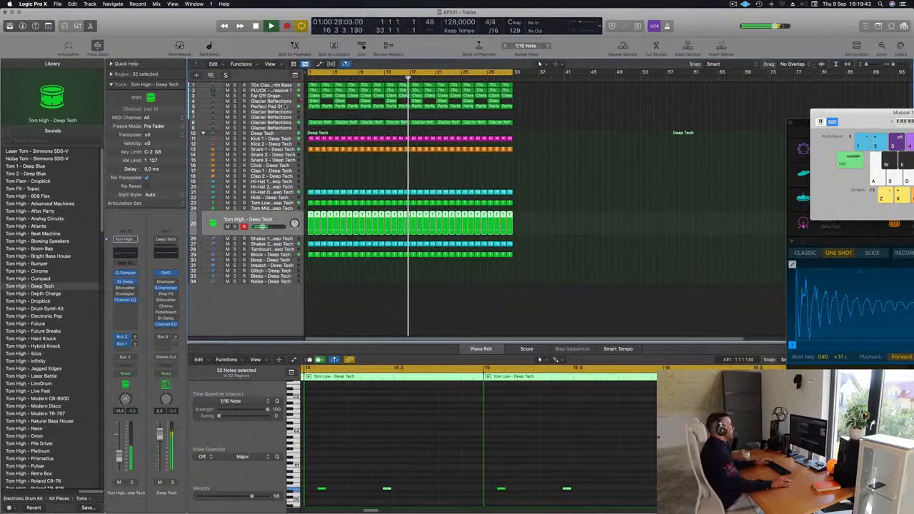
Open the Perfect Pad 01 track's Alchemy synth and audition the pad in solo while checking its cutoff.
click(257, 106)
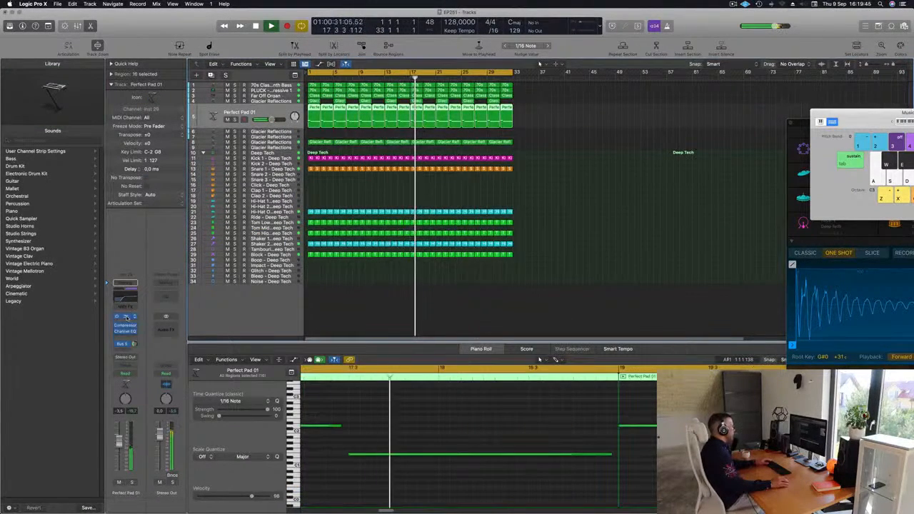
click(126, 315)
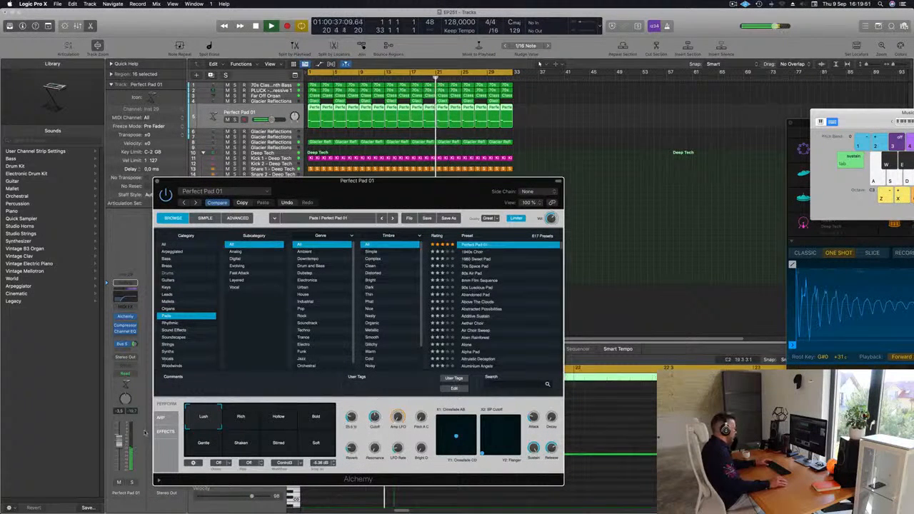
click(131, 484)
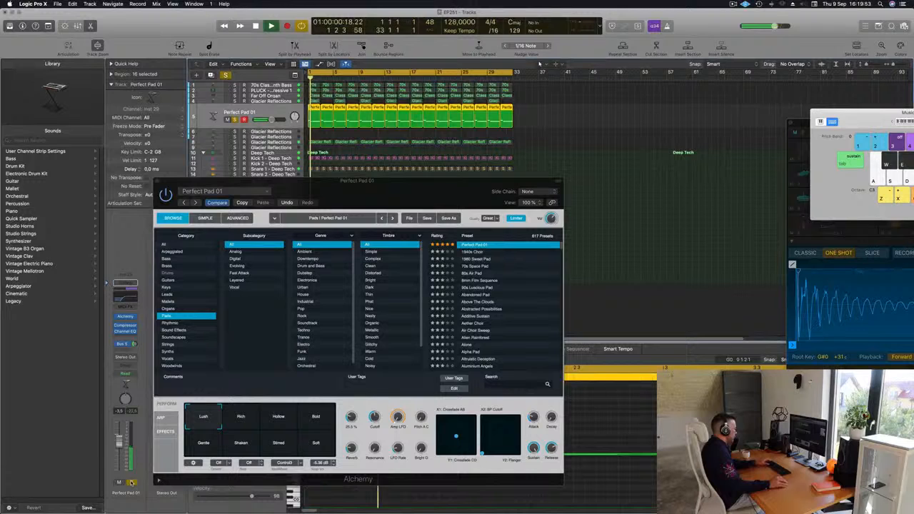
click(374, 427)
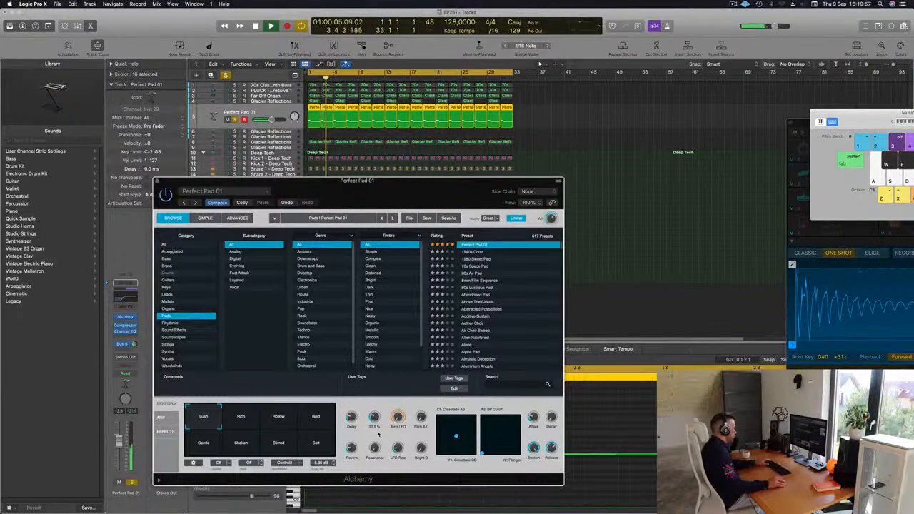
click(131, 482)
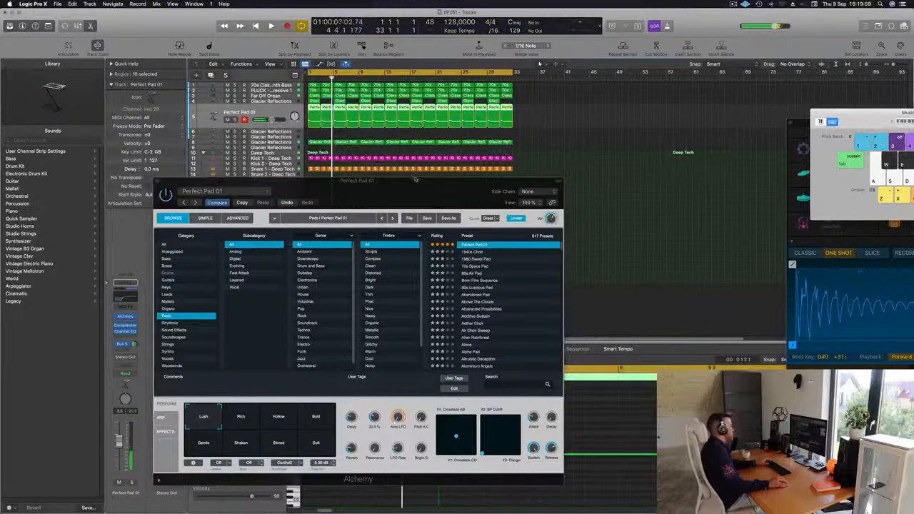
Duplicate the Perfect Pad 01 track with its Alchemy instrument as a new empty track below it.
drag(152, 182, 134, 229)
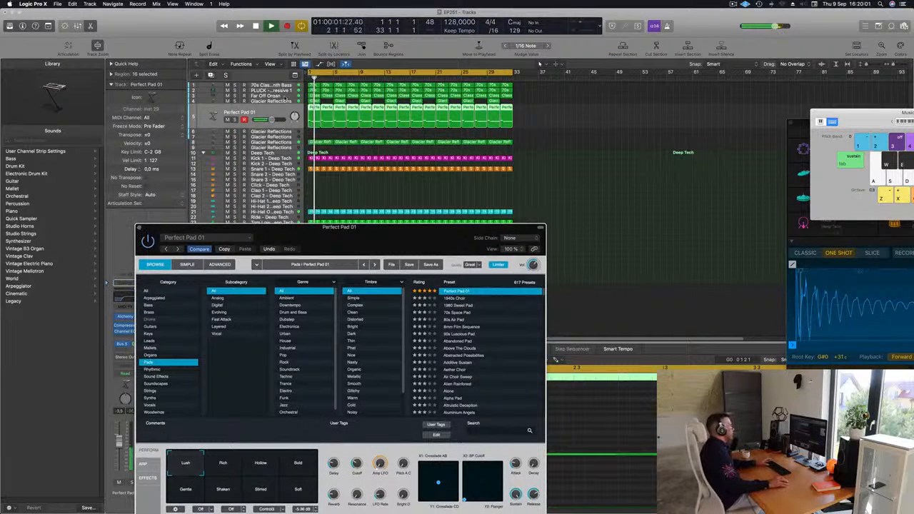
click(246, 106)
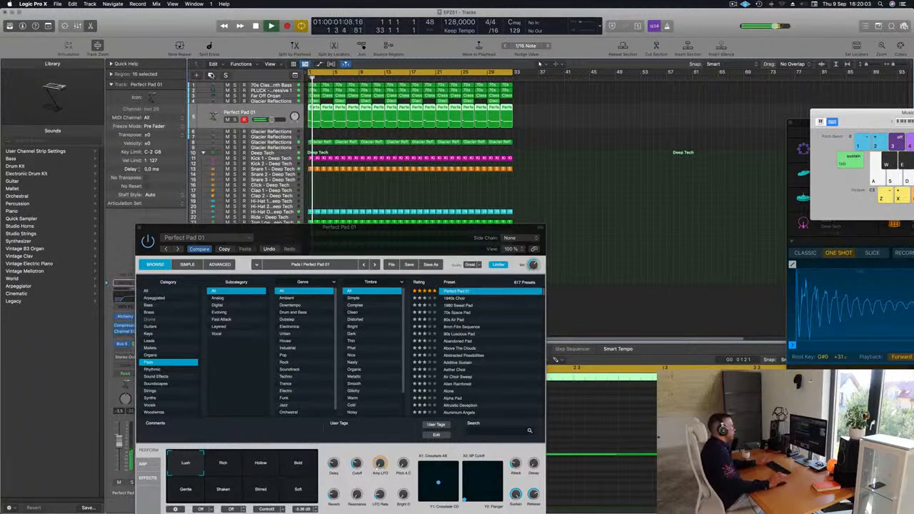
key(super+d)
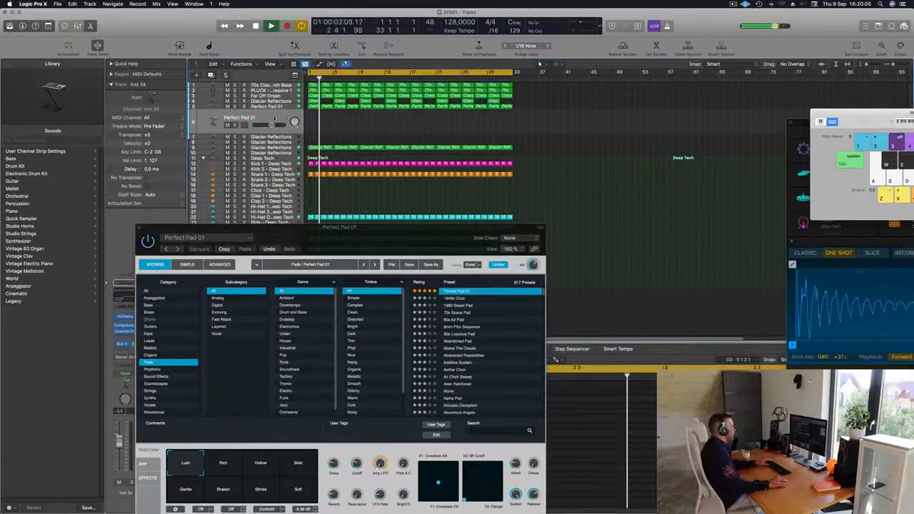
Arrange the duplicate pad's Alchemy window and the Musical Typing keyboard so both can be used beside the track list.
drag(302, 231, 471, 178)
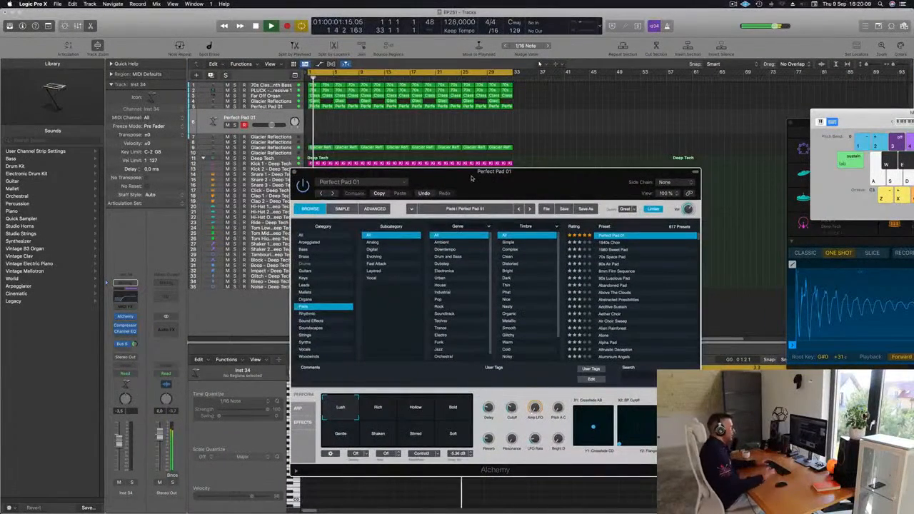
drag(471, 179, 459, 164)
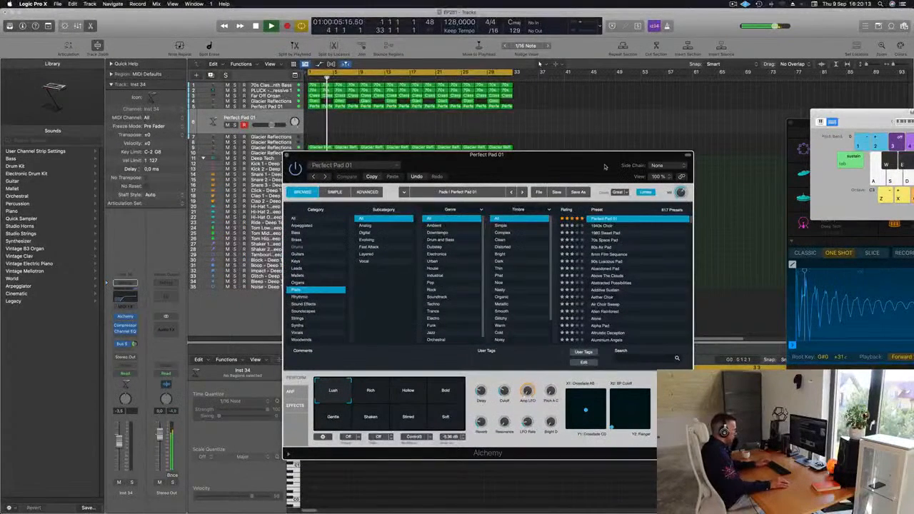
key(super+k)
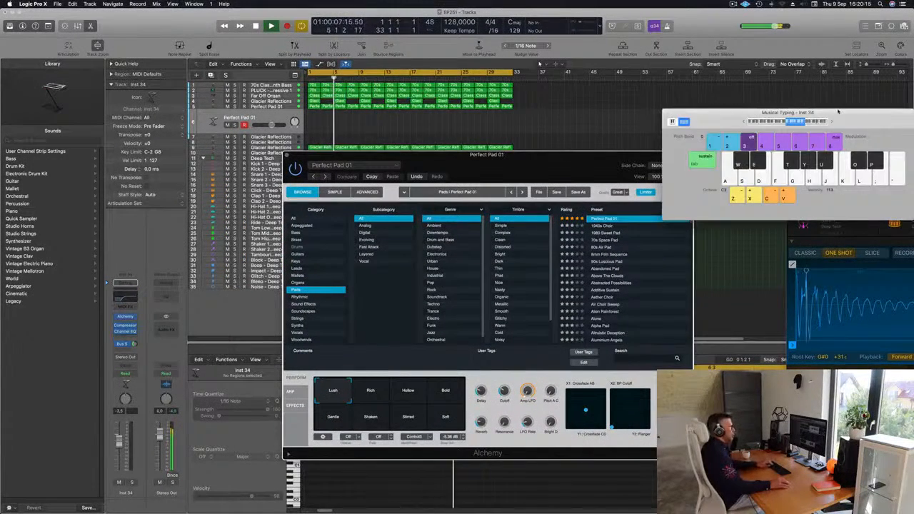
drag(838, 112, 697, 107)
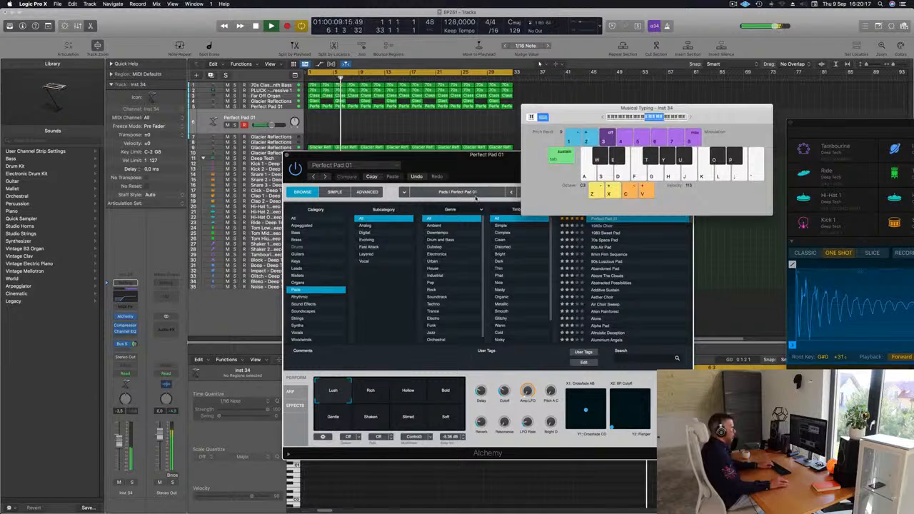
drag(473, 155, 359, 182)
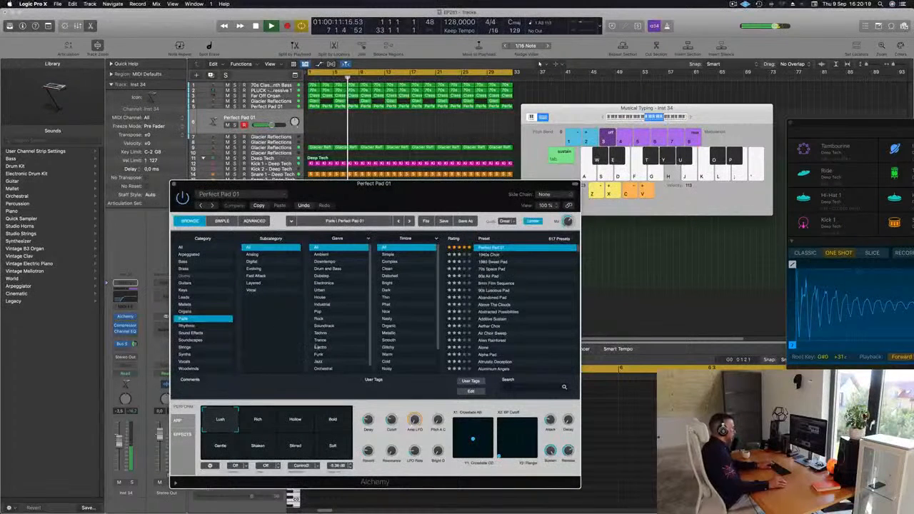
Adjust the duplicate pad's cutoff and choose the Bold snapshot in Alchemy while auditioning single notes.
drag(394, 420, 394, 404)
key(g)
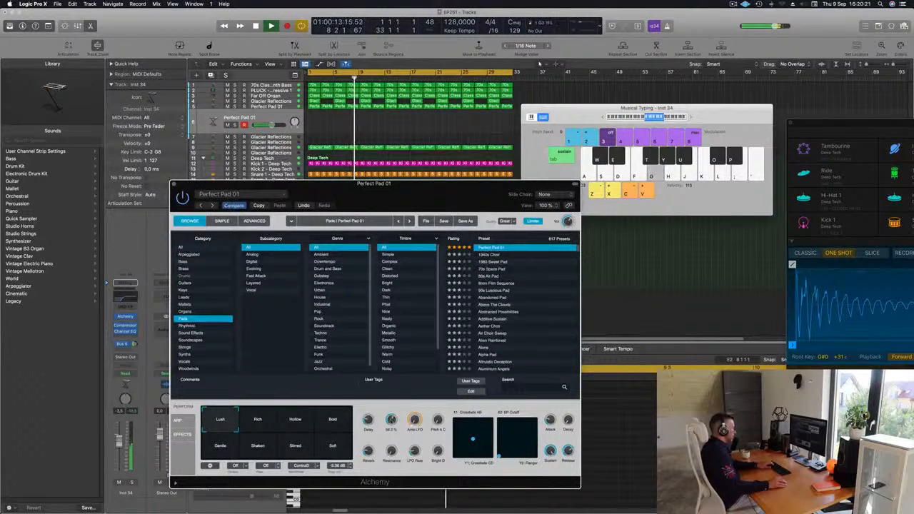
click(346, 420)
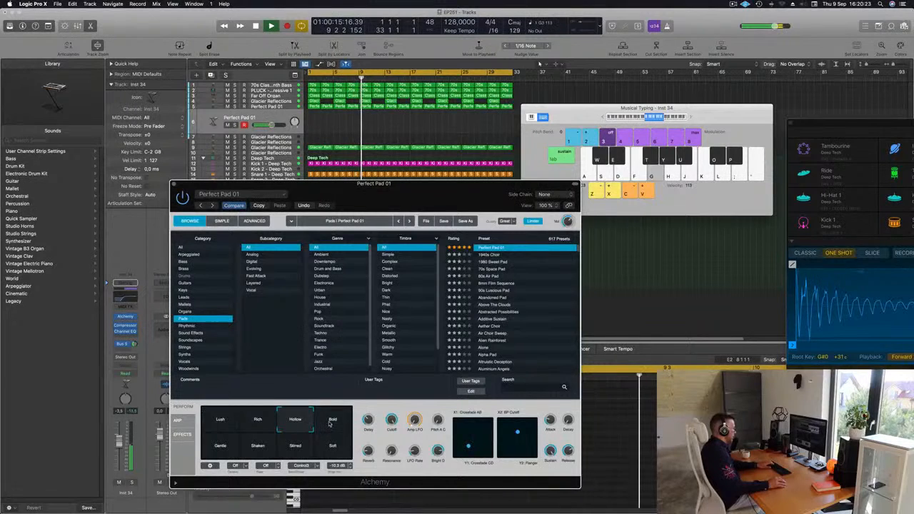
key(h)
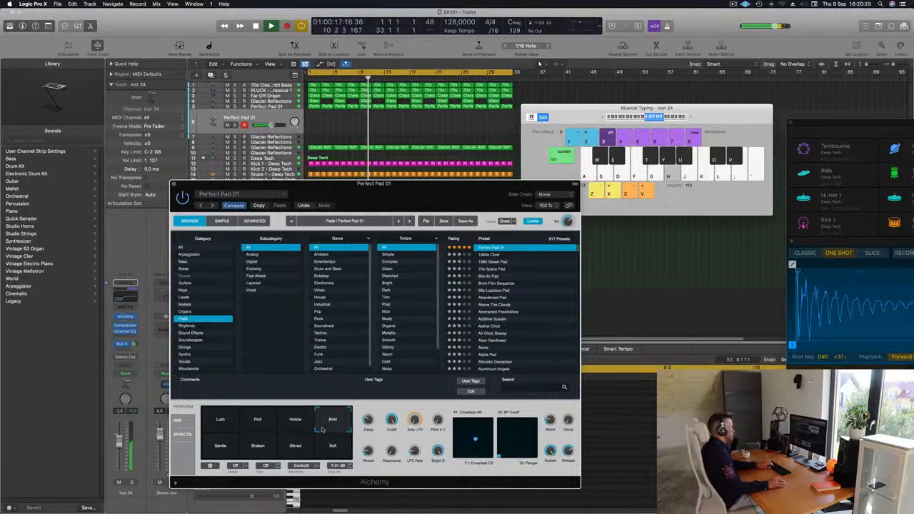
key(h)
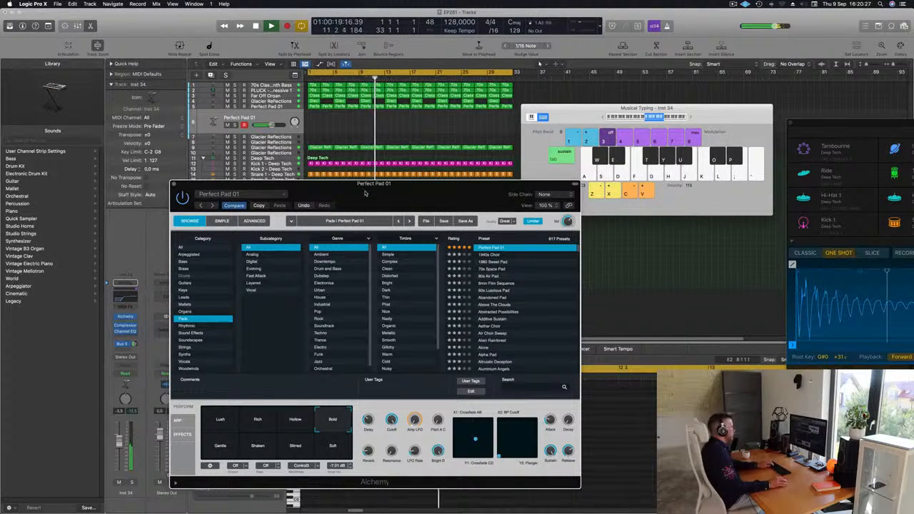
Play the arrangement from the start and try out a melody on the duplicate pad with Musical Typing.
key(space)
key(j)
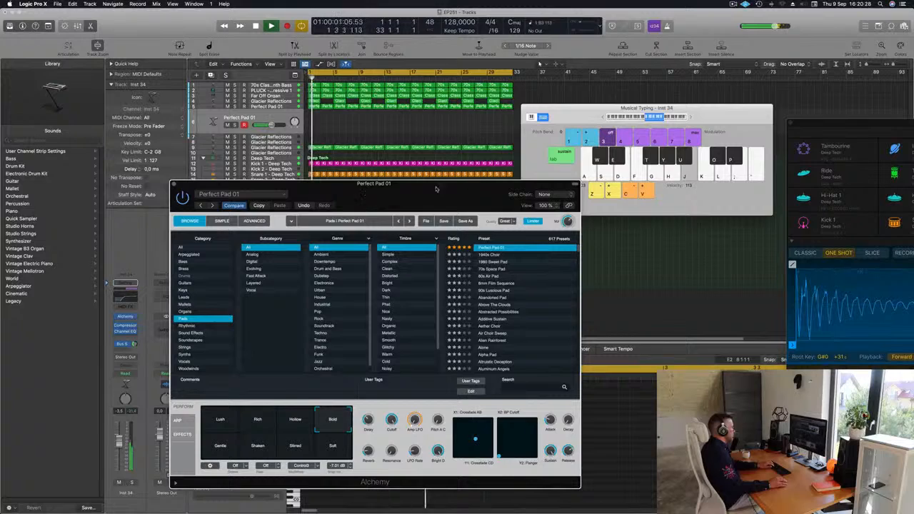
drag(436, 189, 462, 209)
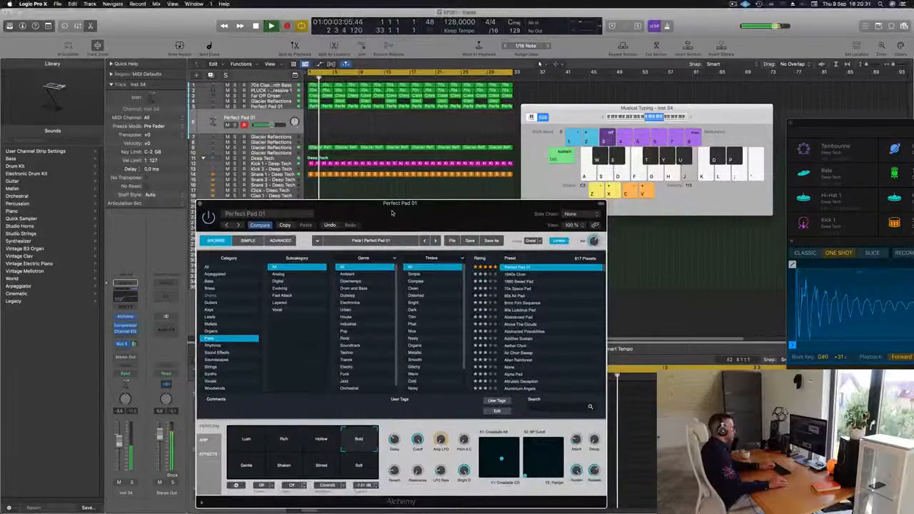
key(k)
key(l)
key(semicolon)
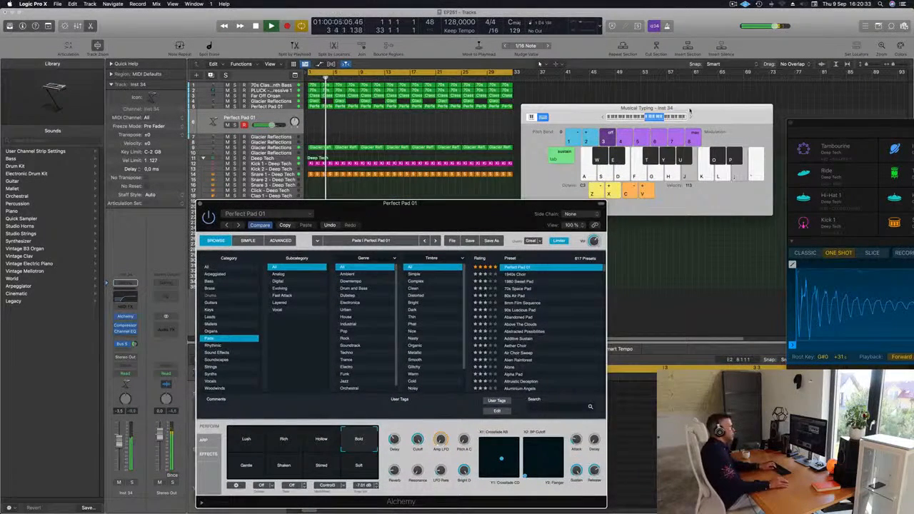
key(semicolon)
key(semicolon)
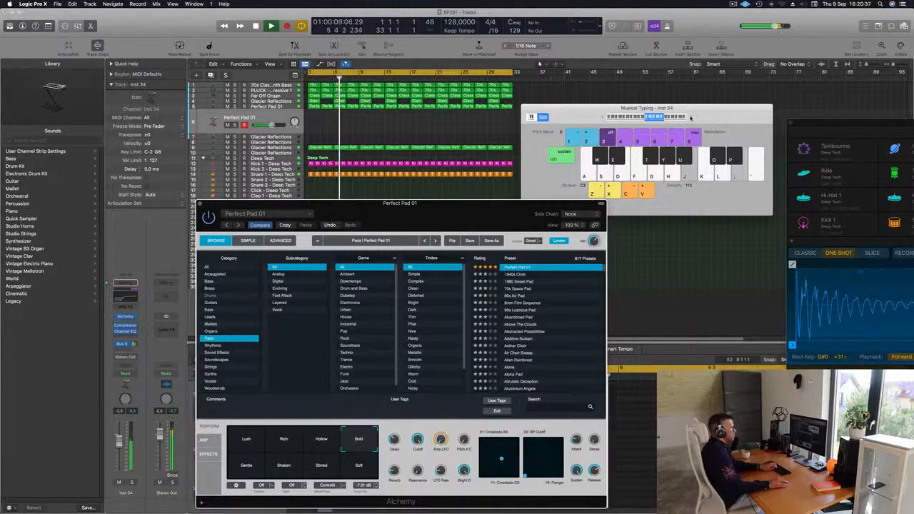
key(apostrophe)
key(j)
key(semicolon)
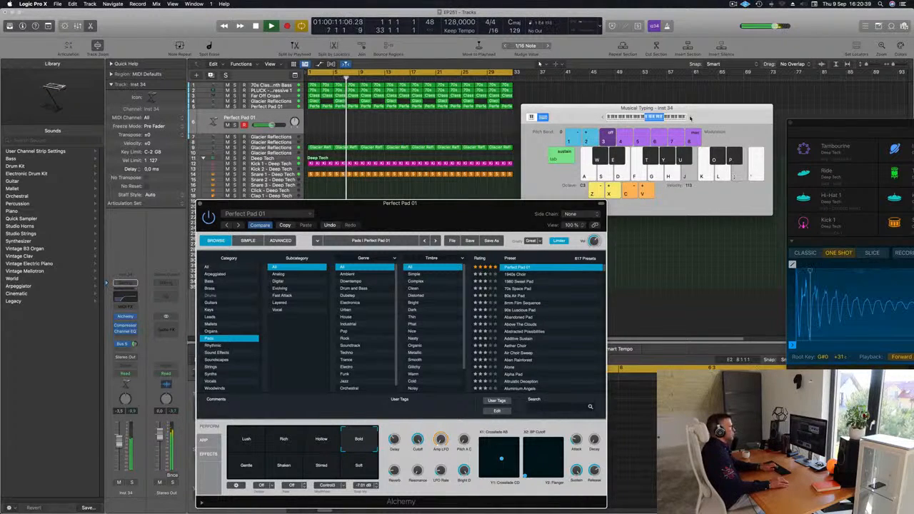
key(apostrophe)
key(semicolon)
Raise the Musical Typing octave to C4 and try the duplicate pad's melody in the higher range.
click(690, 118)
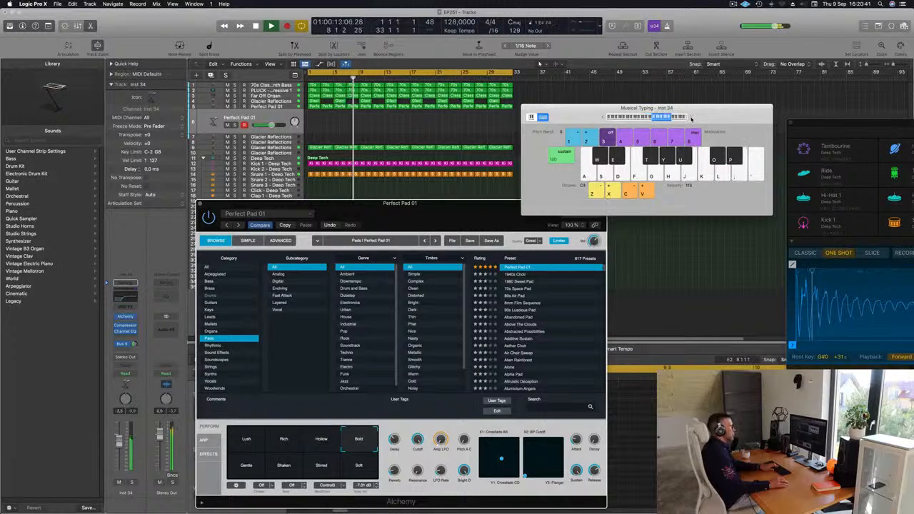
key(semicolon)
key(d)
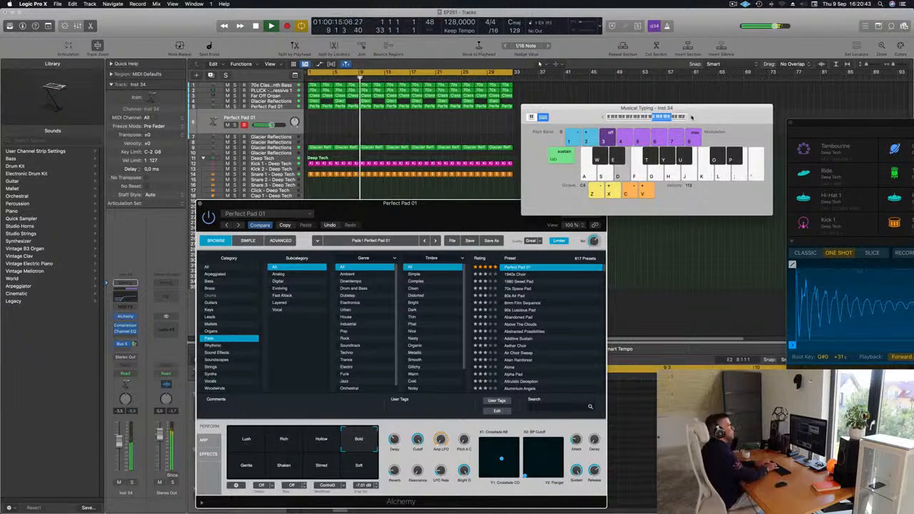
Keep auditioning the high-register melody with Musical Typing, repeating its single held notes over the playing arrangement.
key(l)
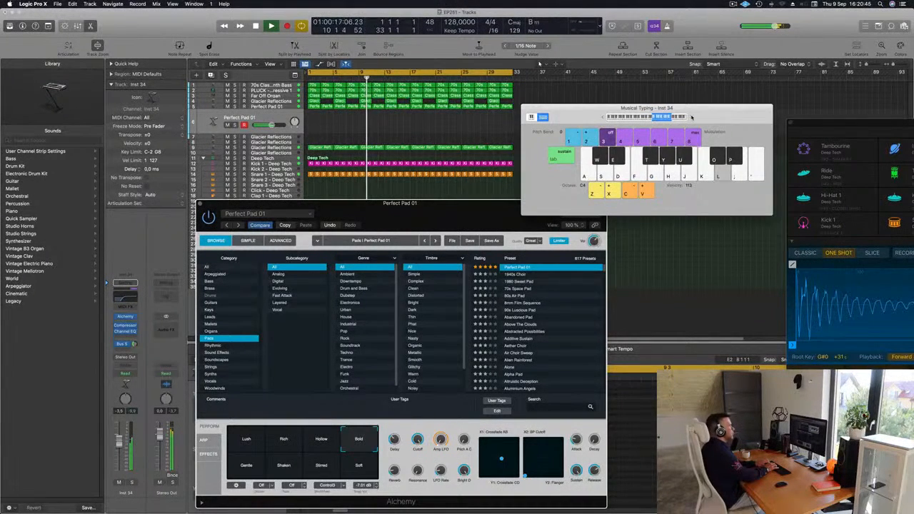
key(l)
key(semicolon)
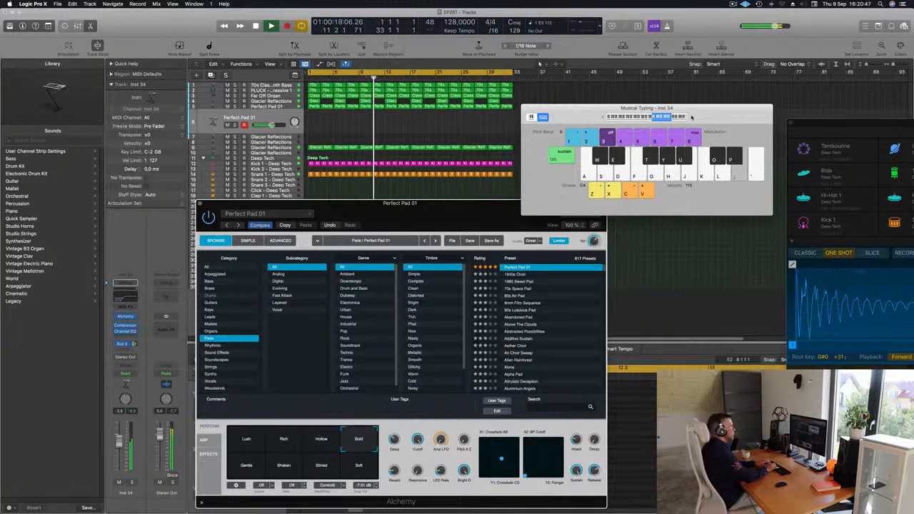
key(d)
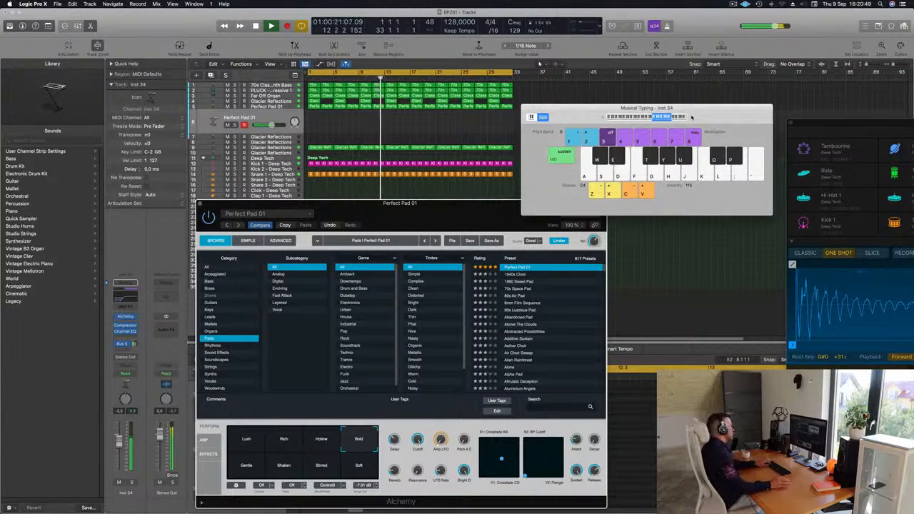
key(d)
key(d)
key(d)
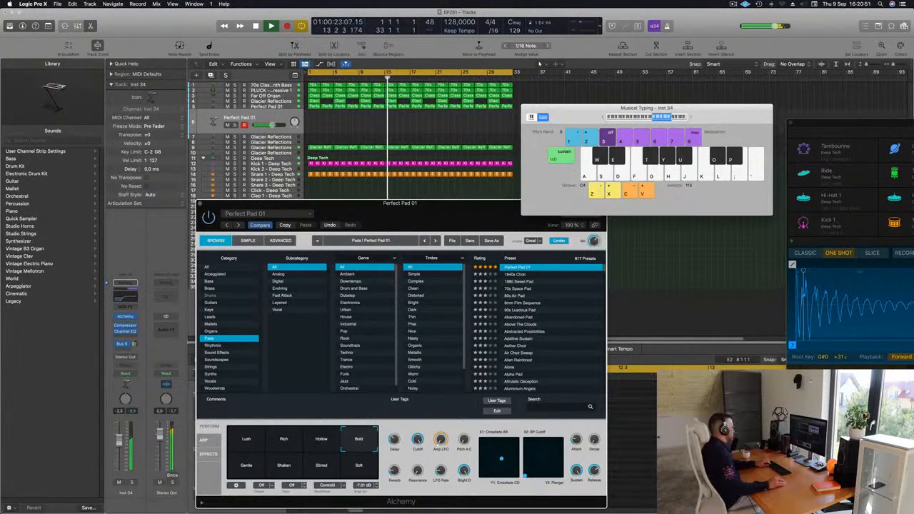
key(d)
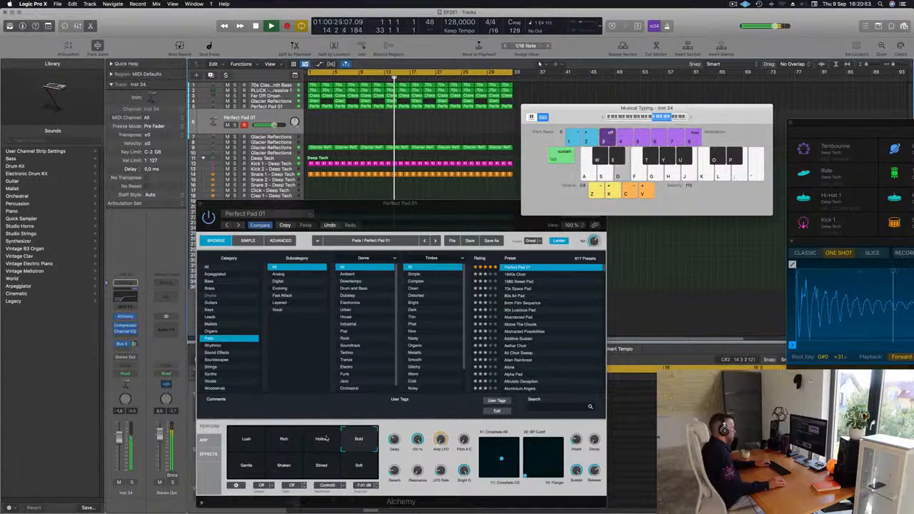
key(d)
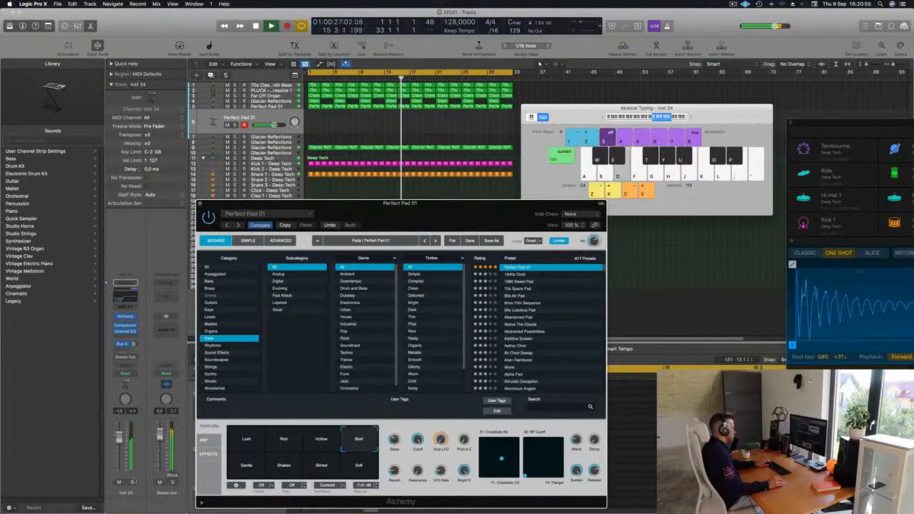
Solo the duplicate pad's channel and audition its note alone.
click(132, 483)
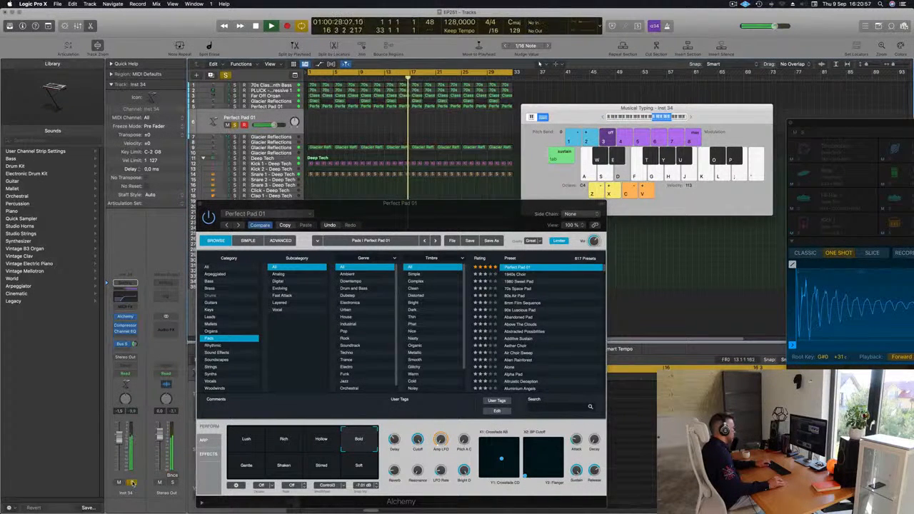
key(d)
key(d)
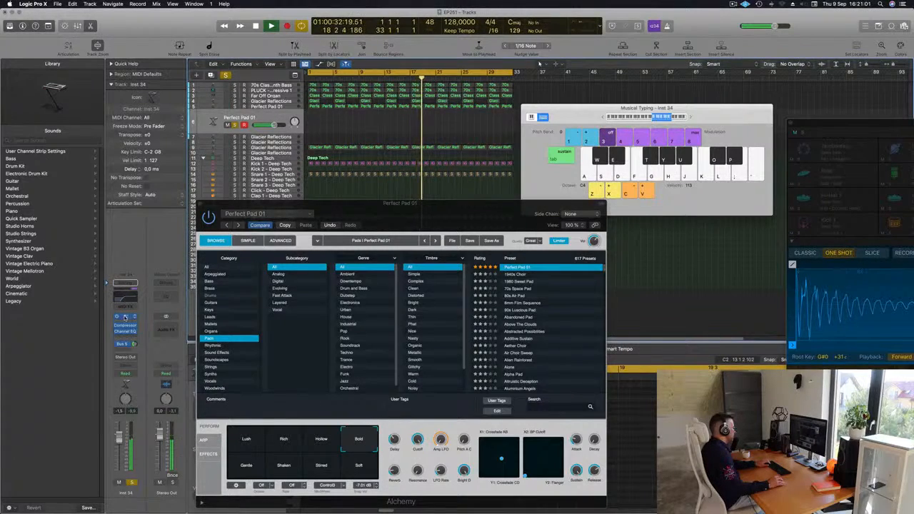
Check the Alchemy instance on the duplicate pad's channel, and close both open Alchemy windows.
click(125, 317)
drag(320, 96, 594, 108)
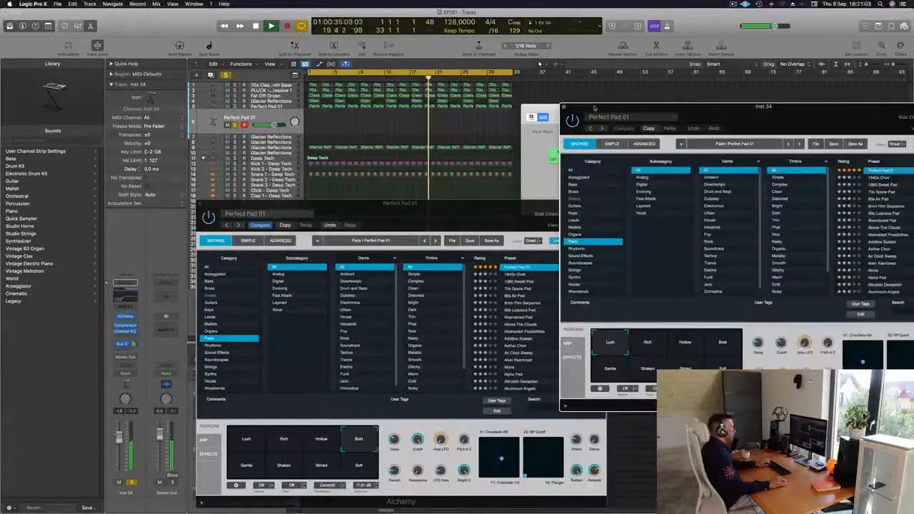
click(569, 110)
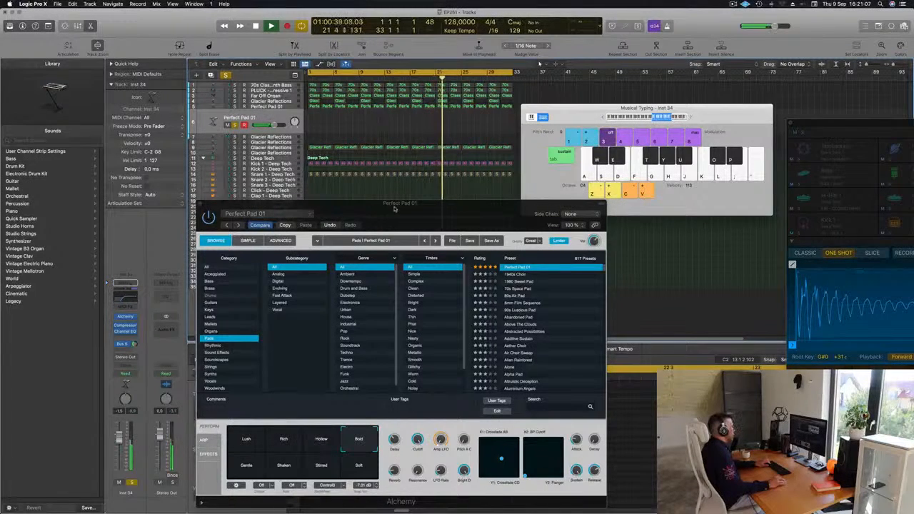
drag(200, 206, 151, 202)
click(152, 201)
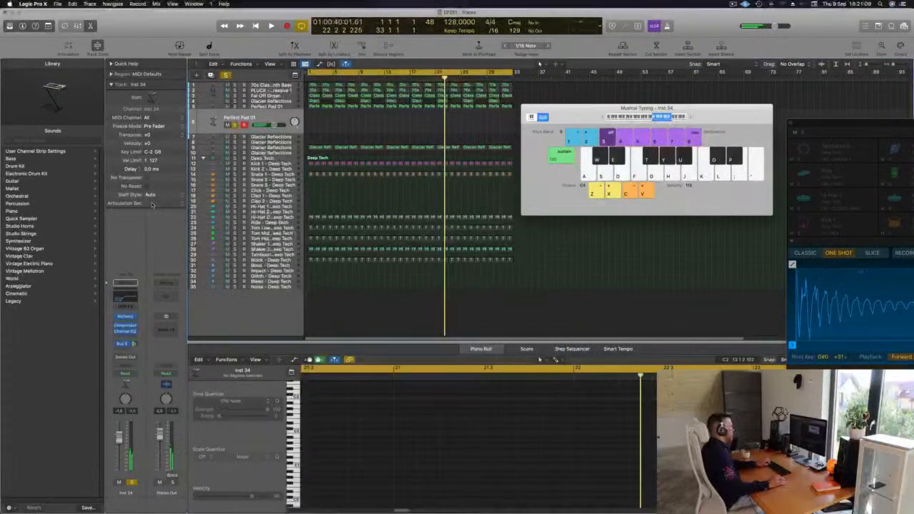
Play from the start with the original pad soloed beside the duplicate, and clear the solos.
key(space)
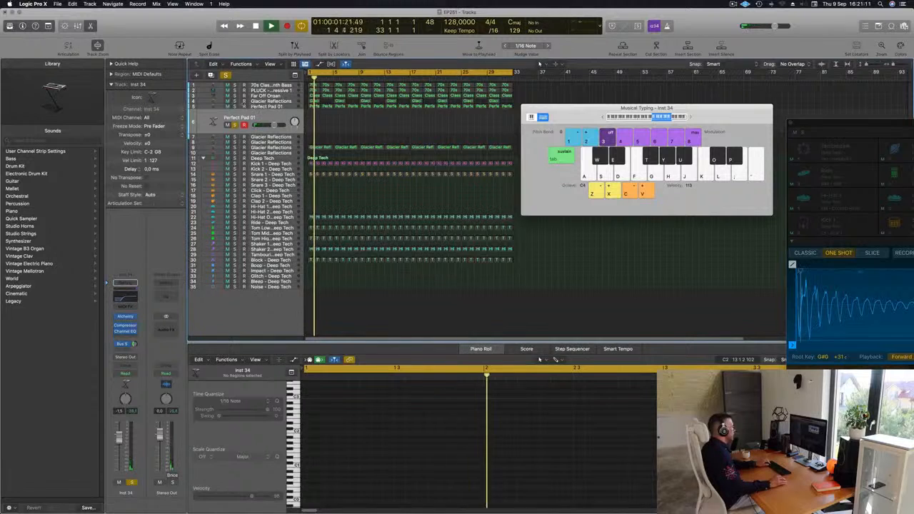
click(235, 106)
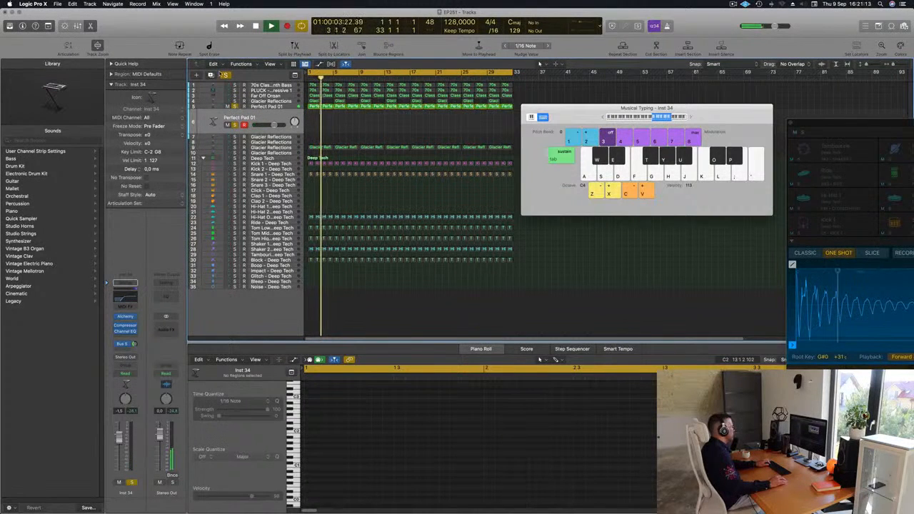
click(235, 106)
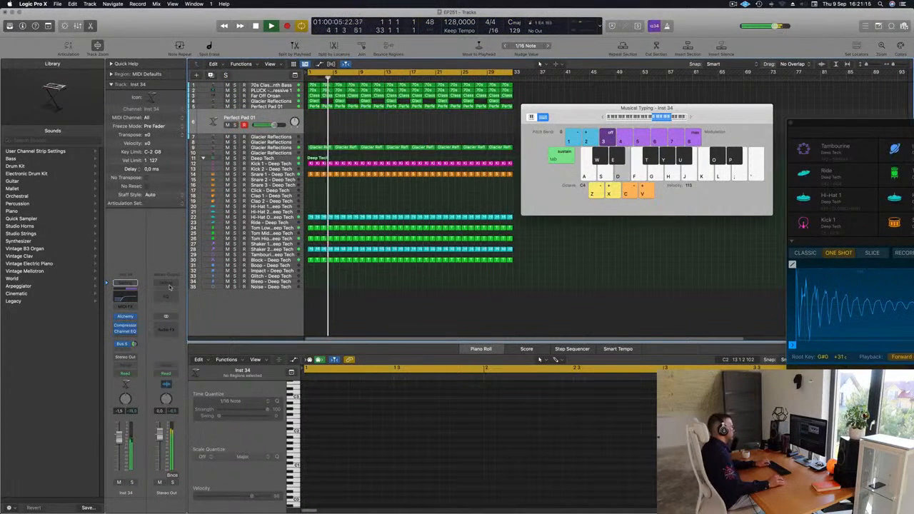
Open Alchemy on the duplicate pad's channel, try the Hollow snapshot and settle on Bold.
click(126, 316)
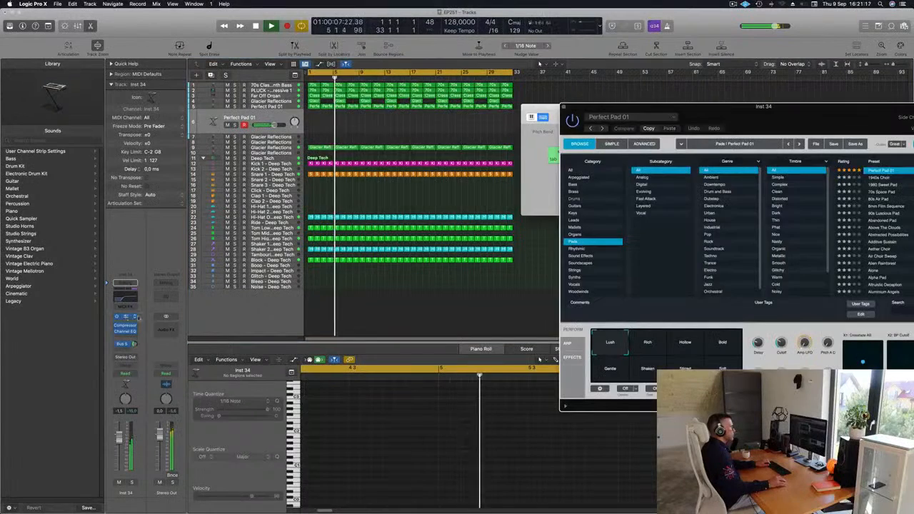
click(451, 344)
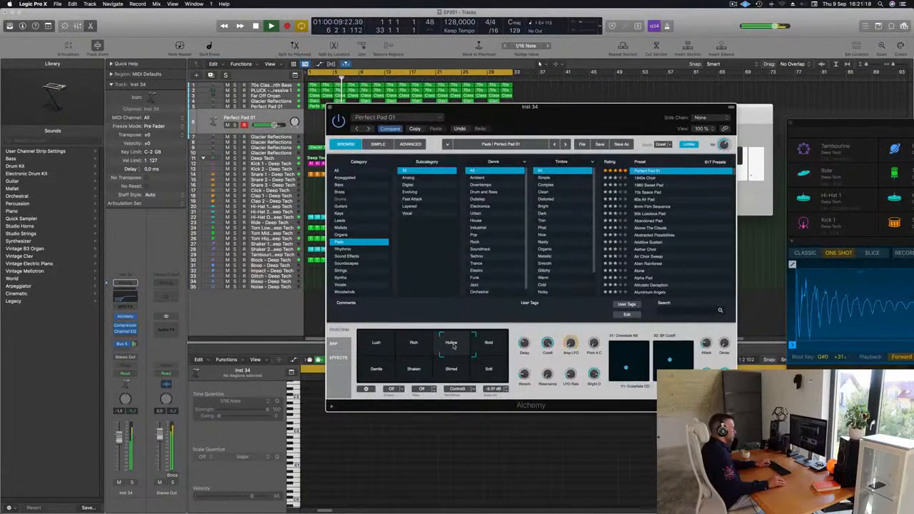
click(488, 343)
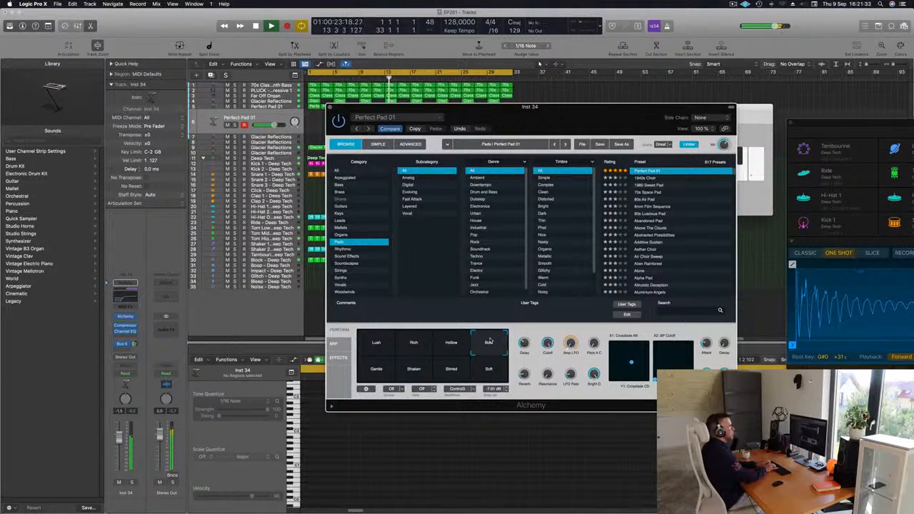
click(489, 341)
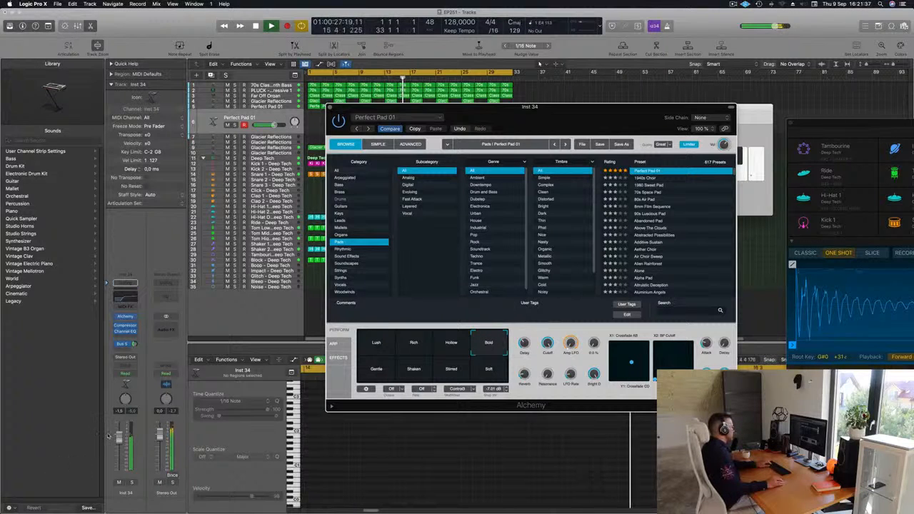
Adjust the duplicate pad's Bus 5 send, and add a second send to Bus 6 with its level raised.
drag(134, 344, 135, 346)
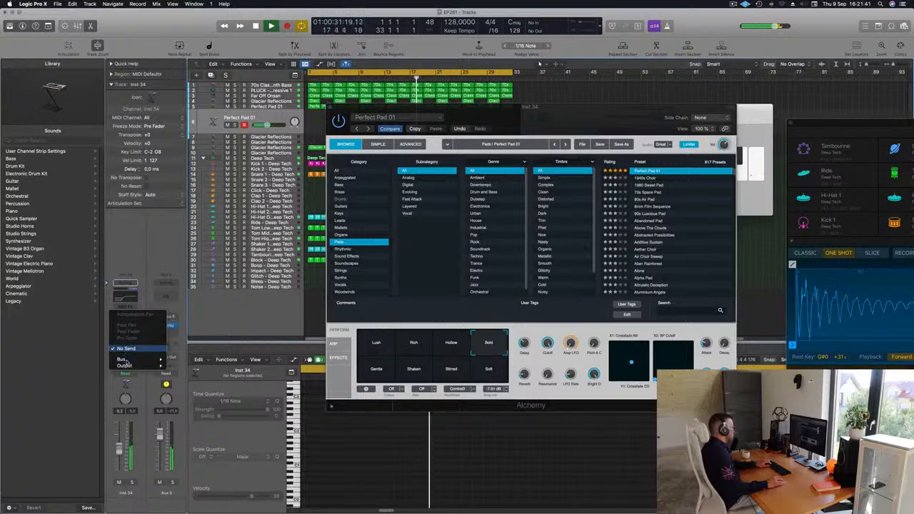
click(134, 345)
click(132, 348)
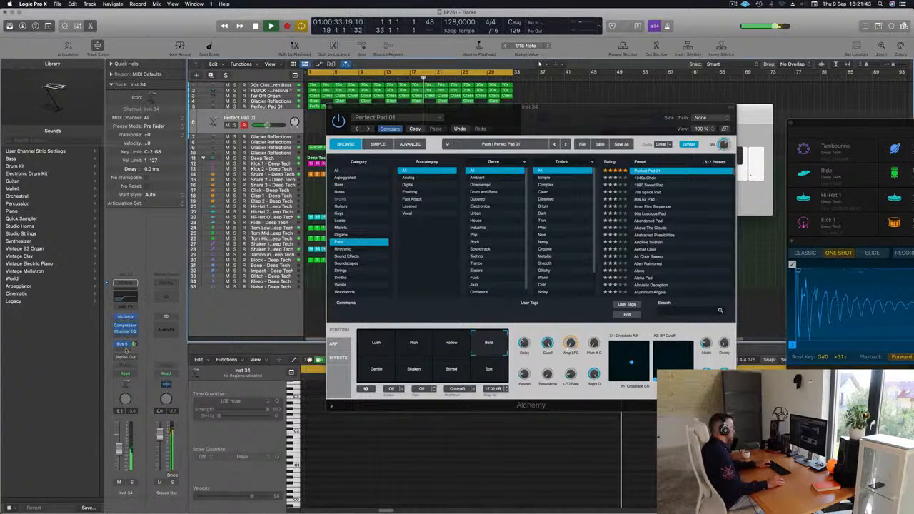
click(130, 348)
mouse_move(128, 363)
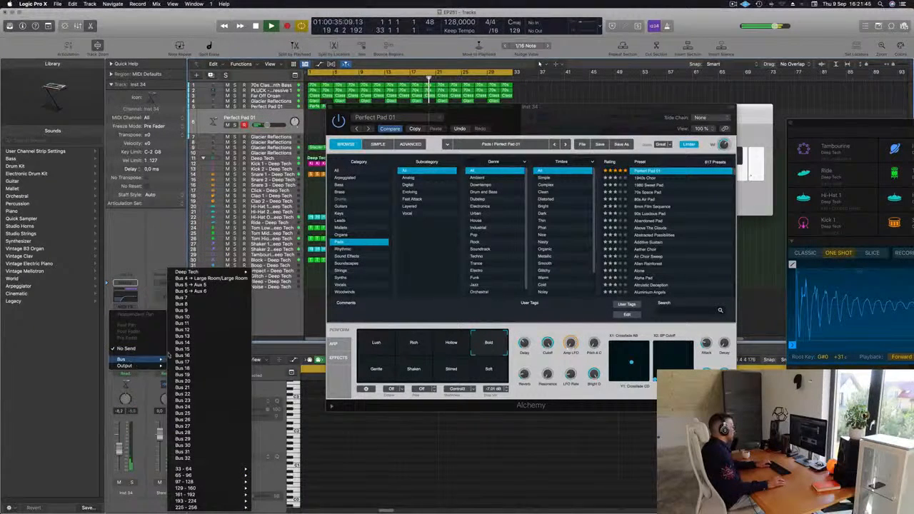
click(187, 291)
drag(135, 345, 142, 311)
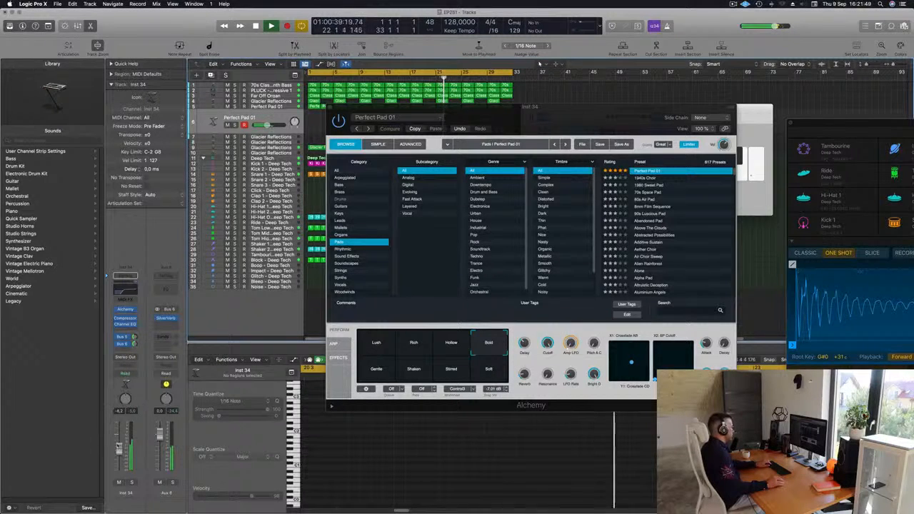
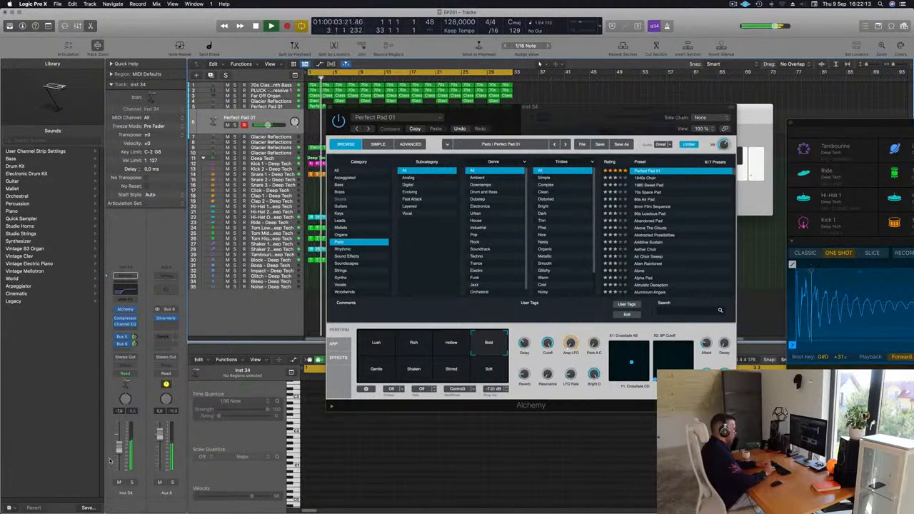
Record the melody on the duplicate pad from bar 5 to just past bar 9.
key(r)
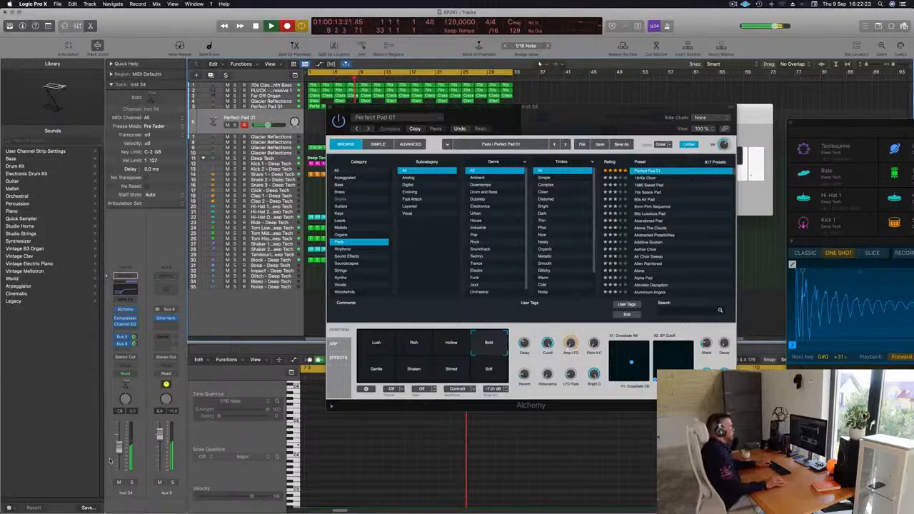
key(space)
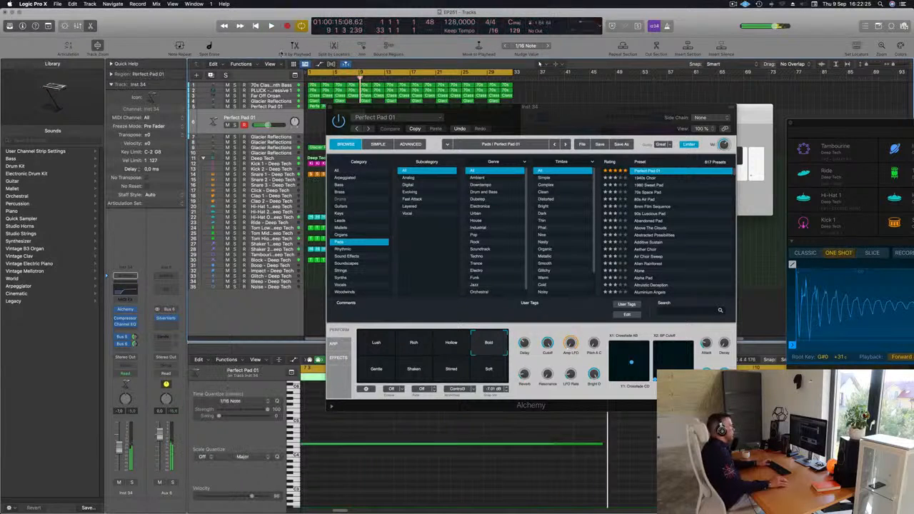
Move the recorded pad region to bar 1 and trim it to four bars, splitting notes that cross the cut.
drag(504, 114, 753, 128)
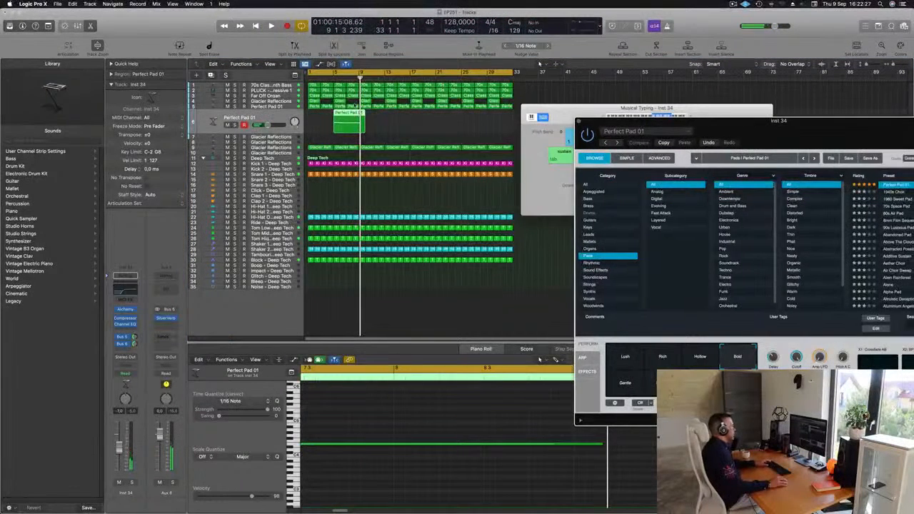
mouse_move(352, 112)
mouse_down()
mouse_move(326, 112)
mouse_move(346, 124)
mouse_up()
key(Delete)
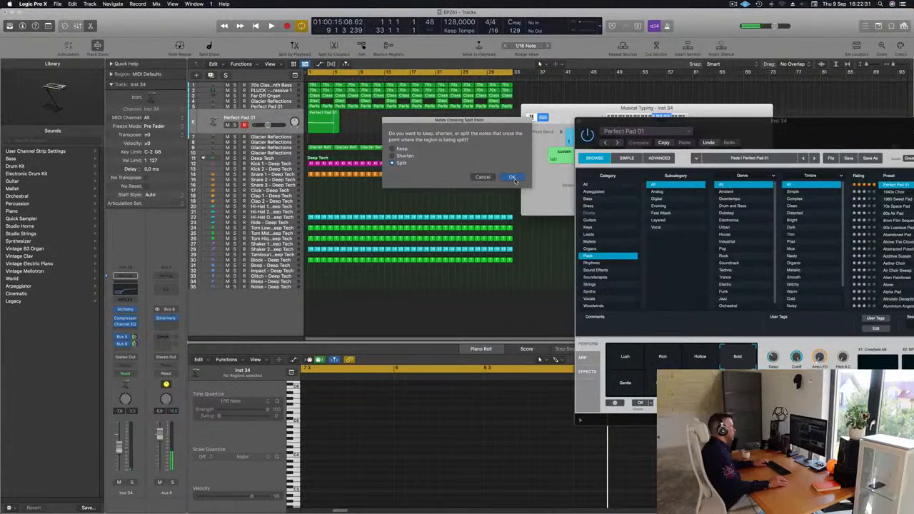
click(513, 177)
key(Return)
Play the trimmed region from the start and select all of its notes in the Piano Roll.
key(space)
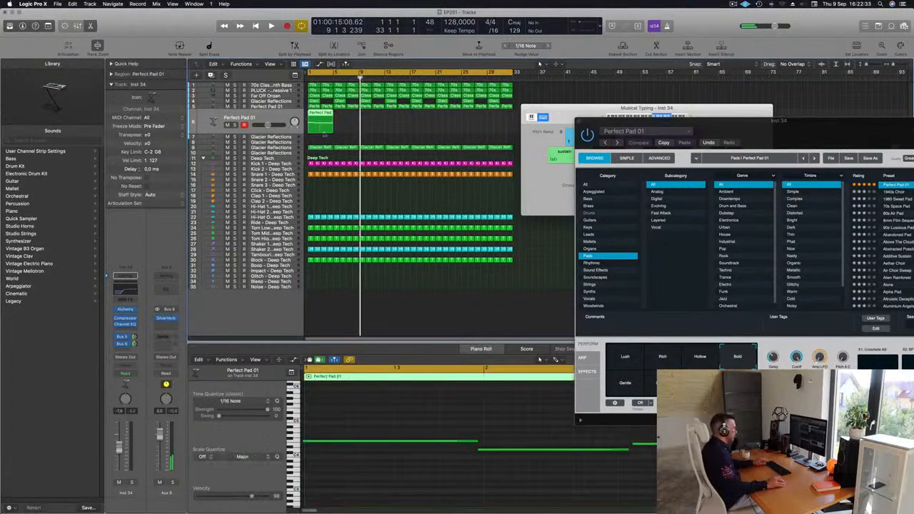
scroll(388, 487, down, 1)
click(389, 488)
key(super+a)
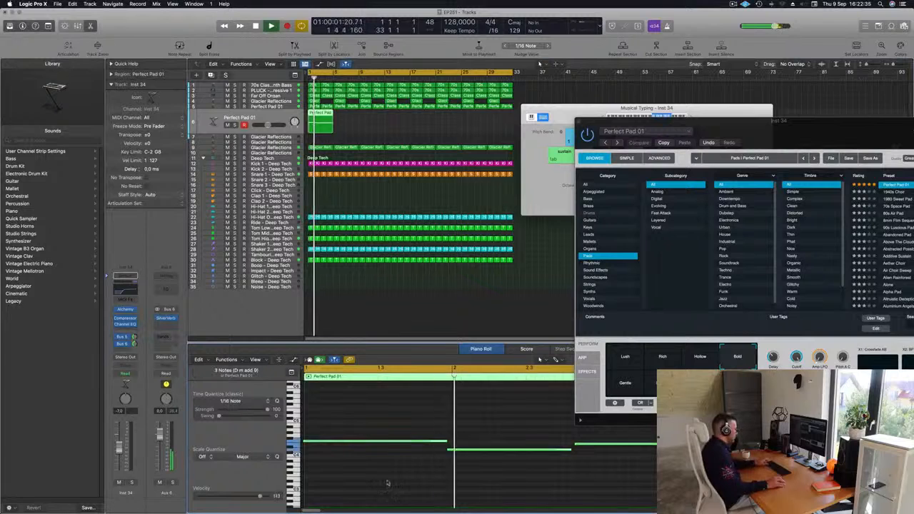
key(Return)
scroll(373, 481, down, 3)
scroll(375, 477, down, 3)
scroll(385, 468, up, 4)
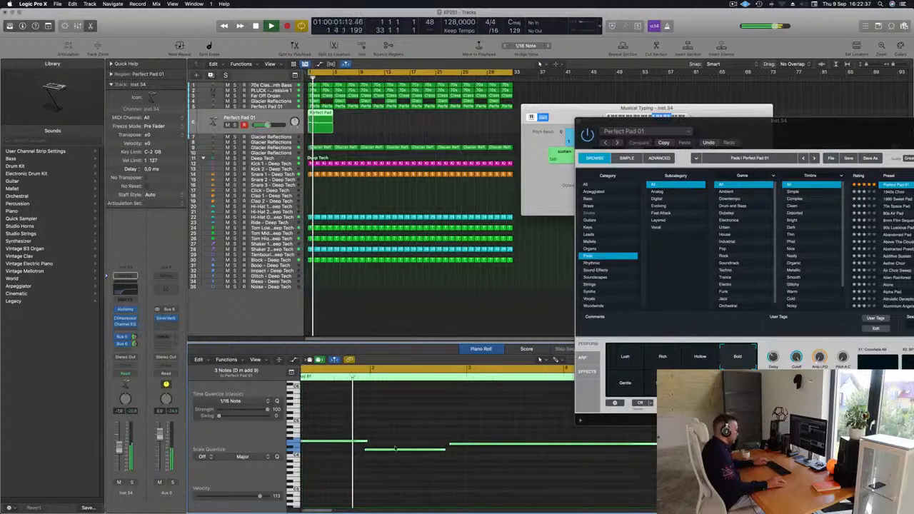
Align the second melody note to bar 2 and make the third note start exactly where the second ends.
drag(395, 439, 409, 458)
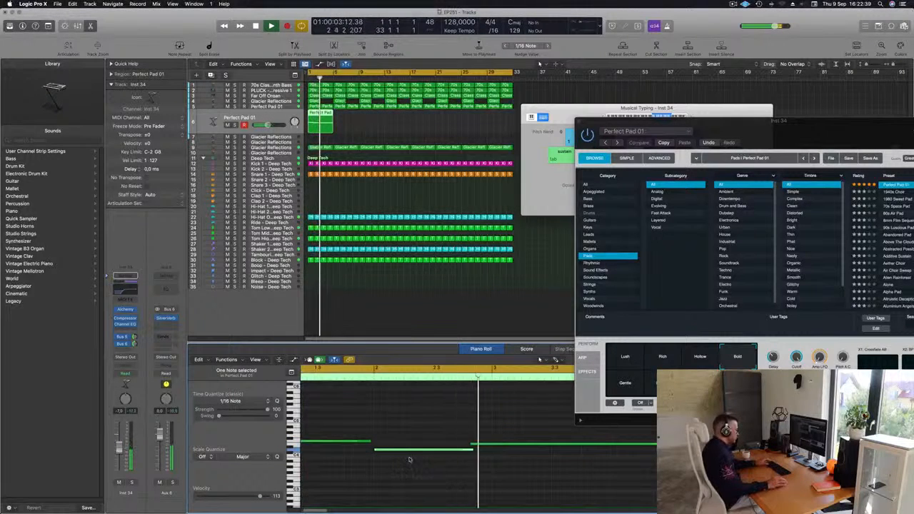
key(Return)
scroll(461, 450, down, 1)
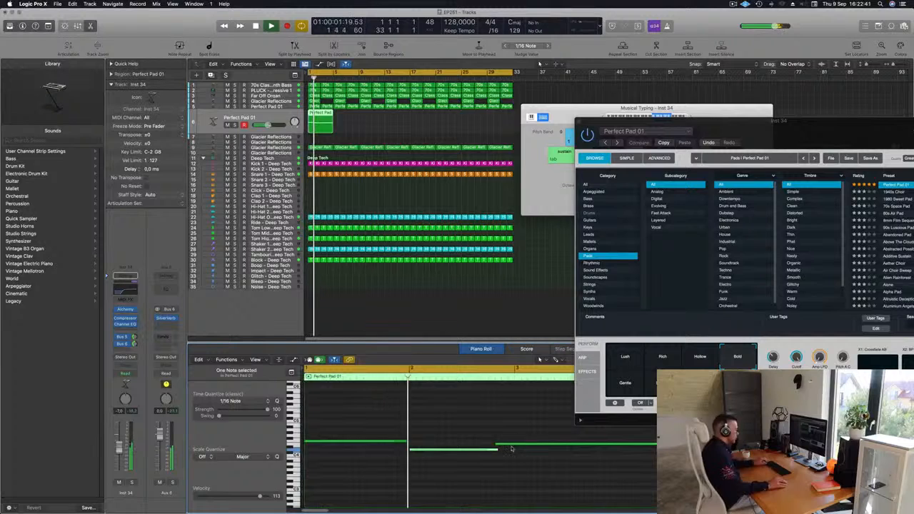
drag(498, 451, 493, 445)
key(space)
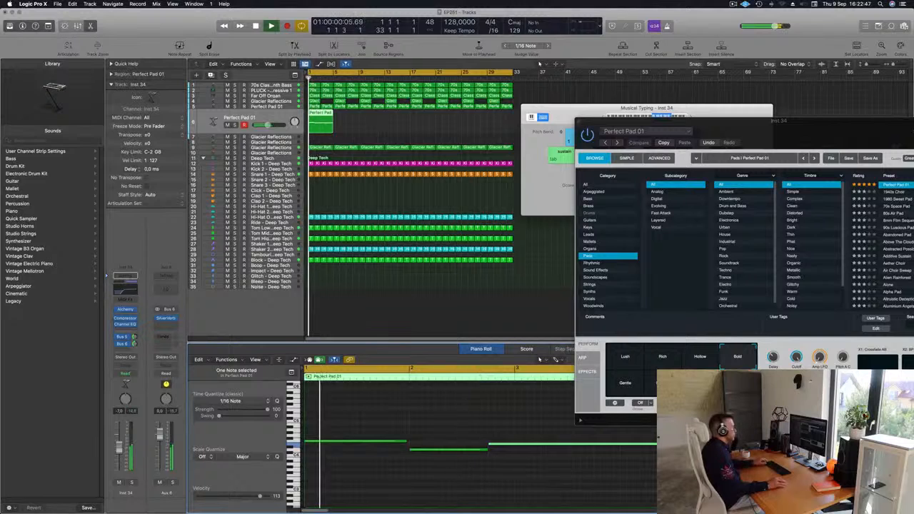
Lengthen the first melody note to end at bar 2, and replay the duplicate pad's part from the start.
scroll(395, 449, down, 1)
drag(390, 440, 394, 441)
click(408, 439)
scroll(405, 439, down, 1)
key(space)
key(space)
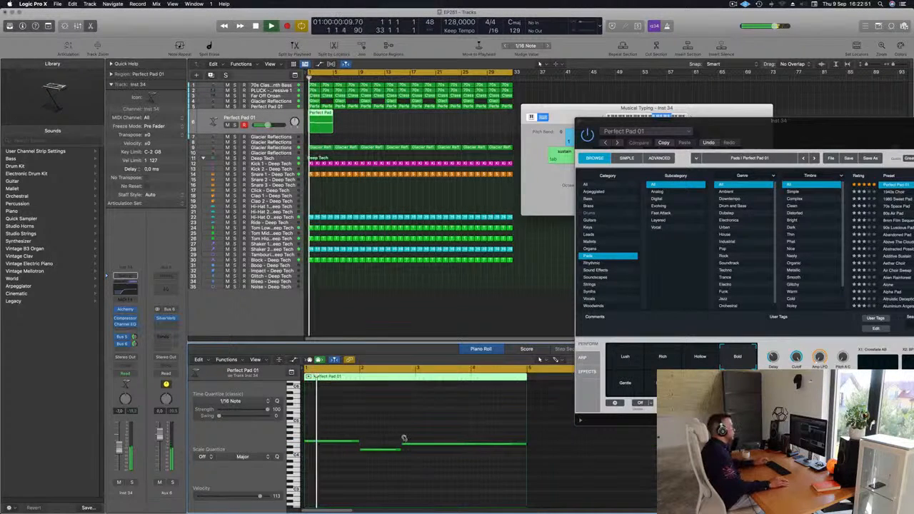
click(254, 112)
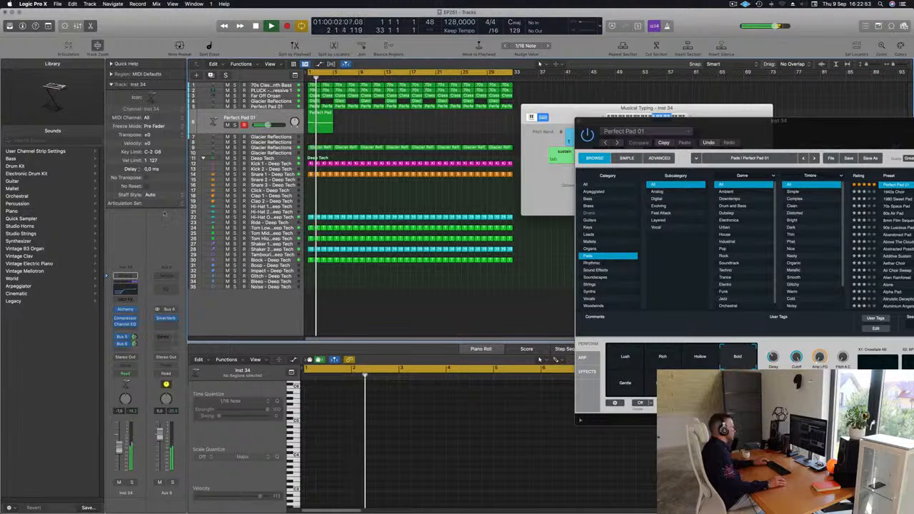
Raise the low cut in the duplicate pad's Channel EQ to 1020 Hz and close the EQ window.
click(320, 118)
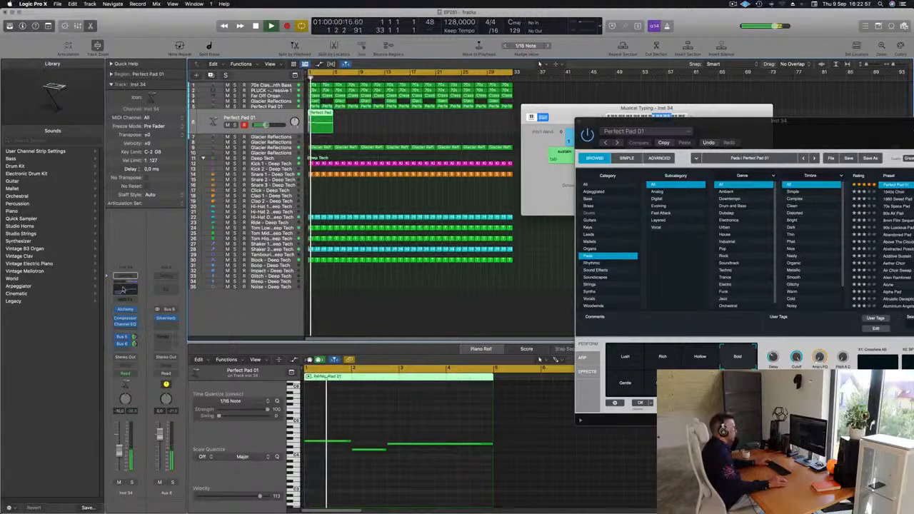
click(123, 289)
drag(574, 245, 624, 240)
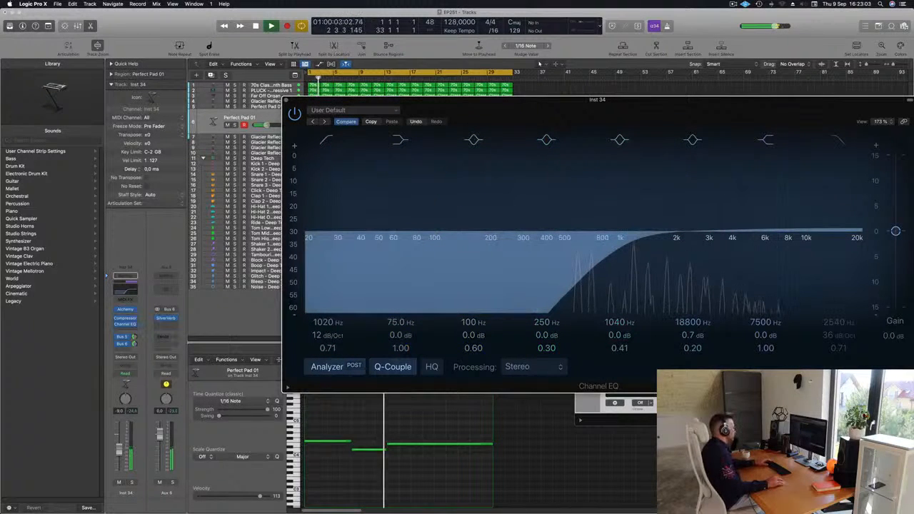
click(286, 100)
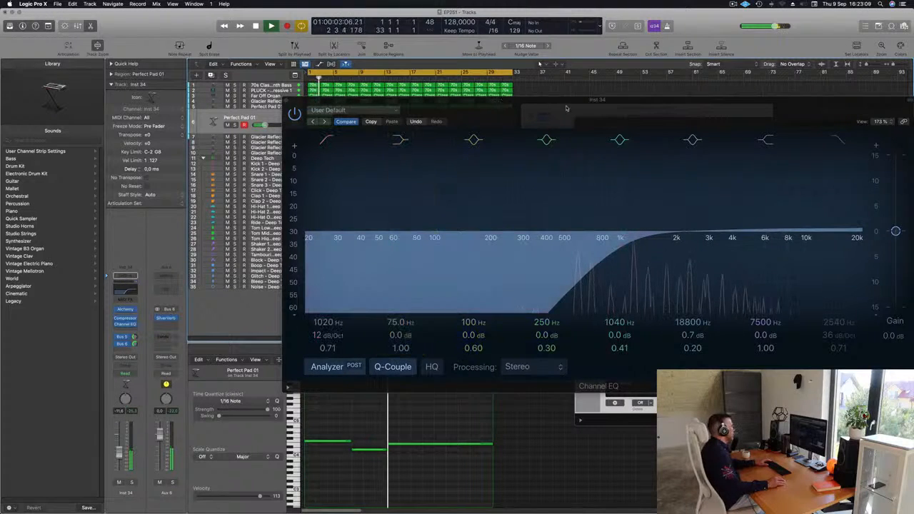
drag(566, 109, 389, 123)
click(111, 114)
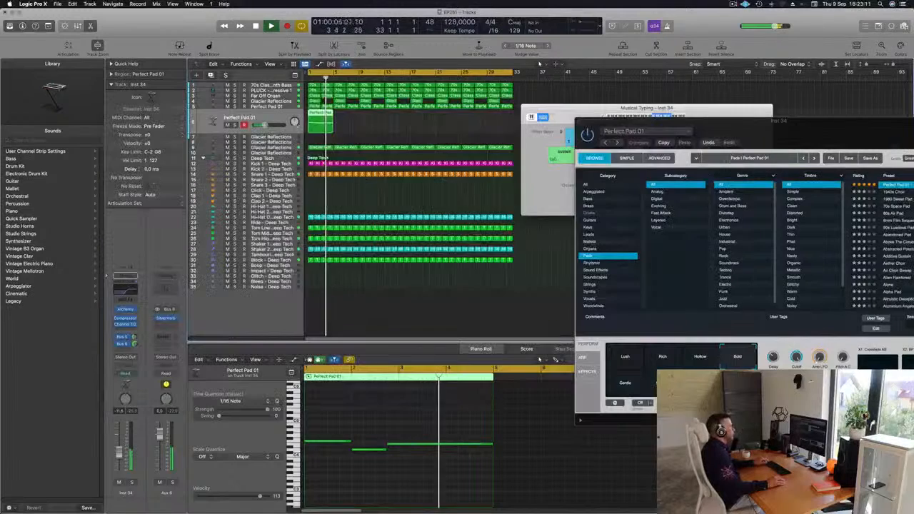
Repeat the duplicate pad's four-bar region seven times so it fills bars 1 to 32.
key(super+Left)
key(super+Left)
key(Return)
key(super+r)
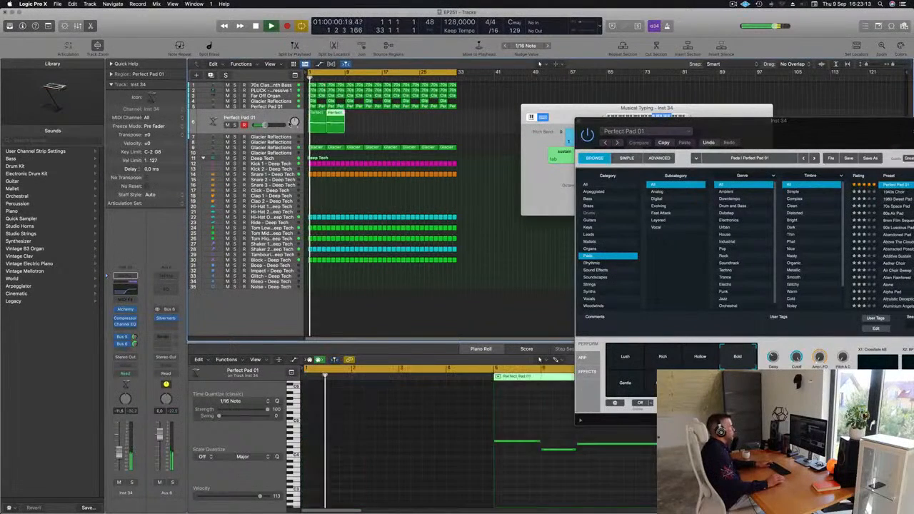
key(super+r)
key(super+r)
key(super+r)
key(super+r)
key(super+r)
key(super+r)
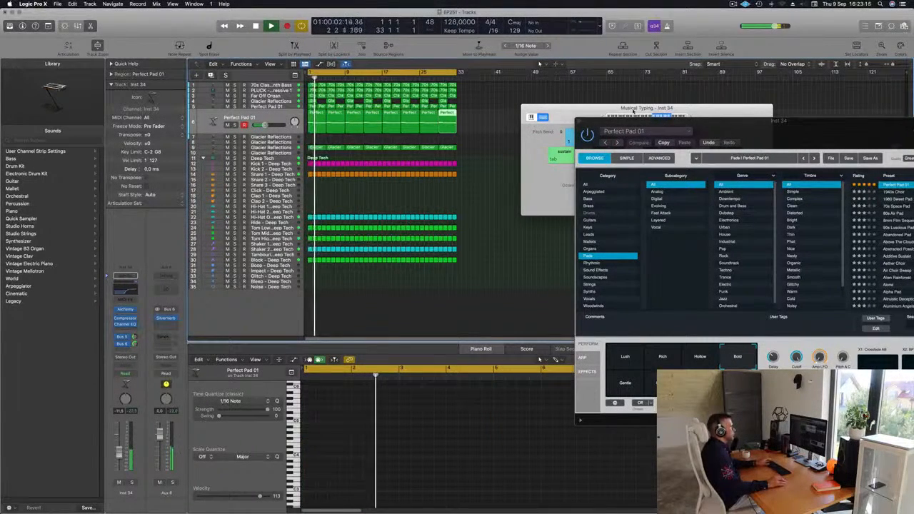
Close the Musical Typing keyboard and the duplicate pad's Alchemy window.
drag(633, 112, 539, 126)
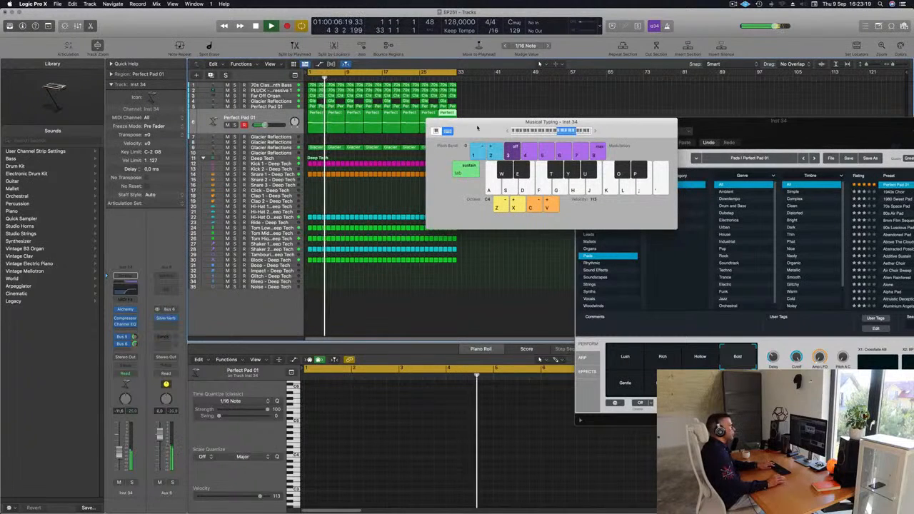
key(super+k)
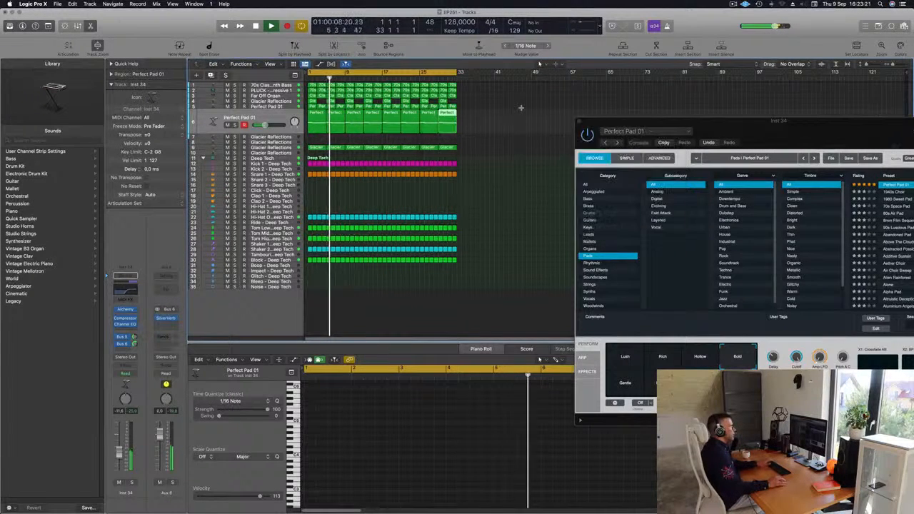
click(733, 4)
click(530, 126)
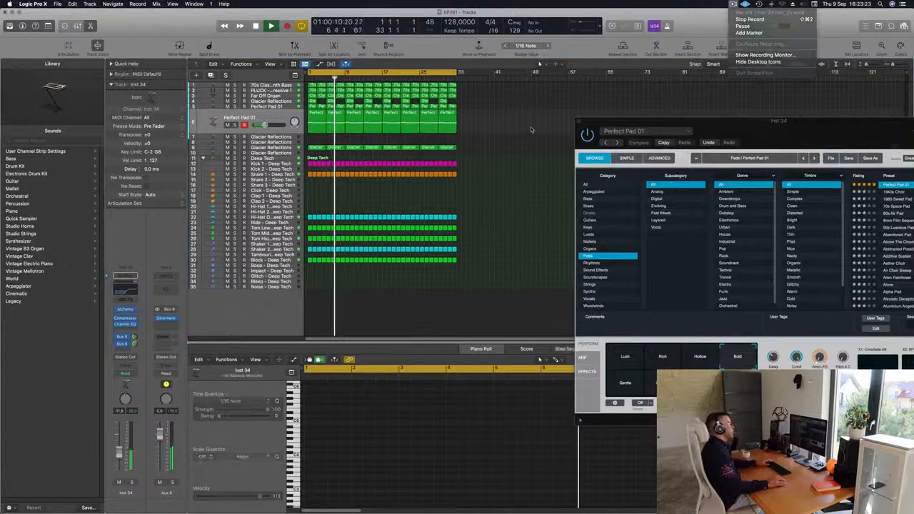
drag(689, 121, 582, 131)
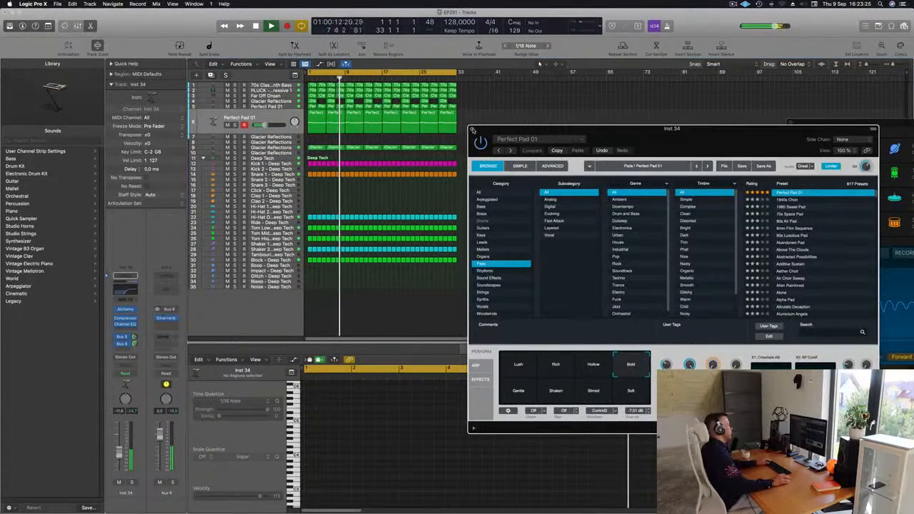
key(super+w)
Repeat all regions of the arrangement once from bar 33 and extend the cycle range to bar 65.
scroll(392, 206, up, 5)
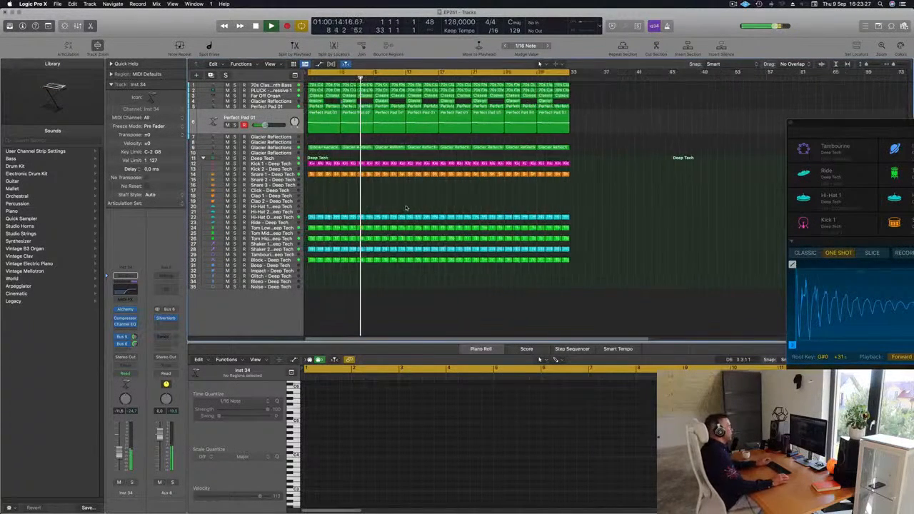
scroll(405, 206, down, 4)
key(Return)
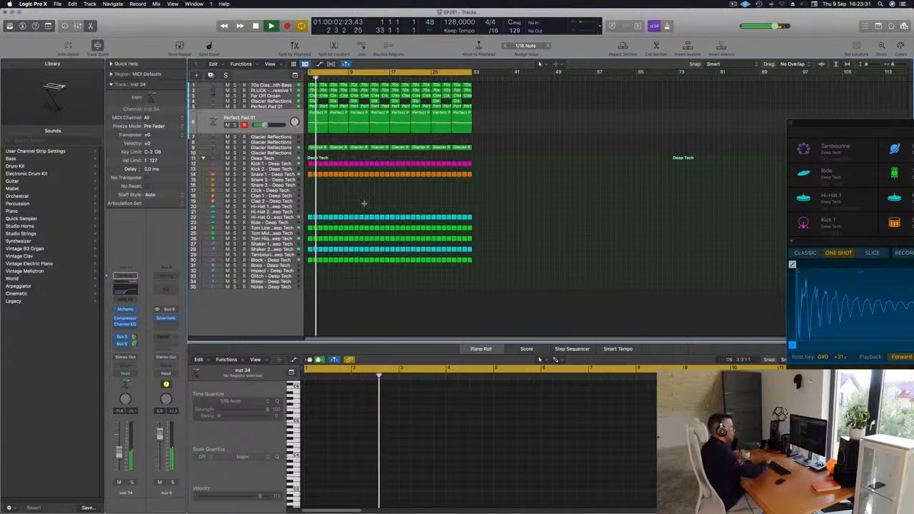
key(super+a)
key(super+r)
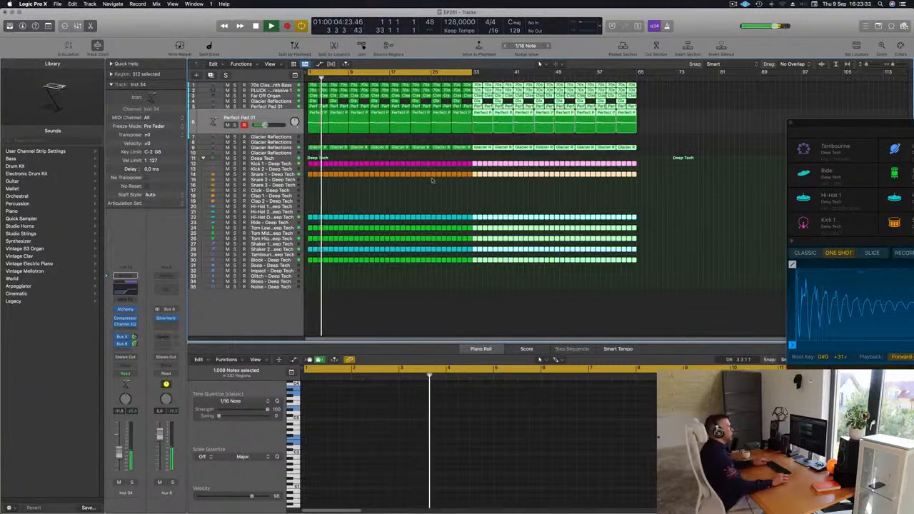
scroll(430, 180, down, 1)
click(648, 158)
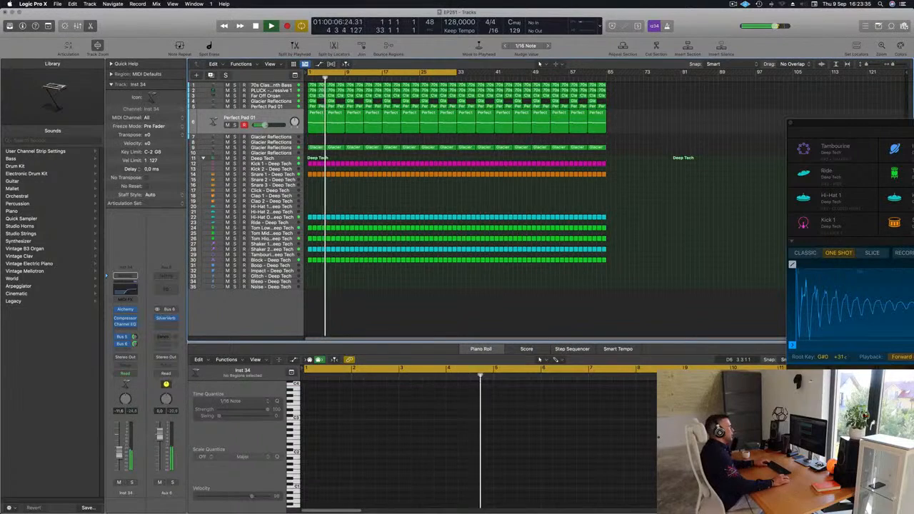
drag(461, 72, 606, 79)
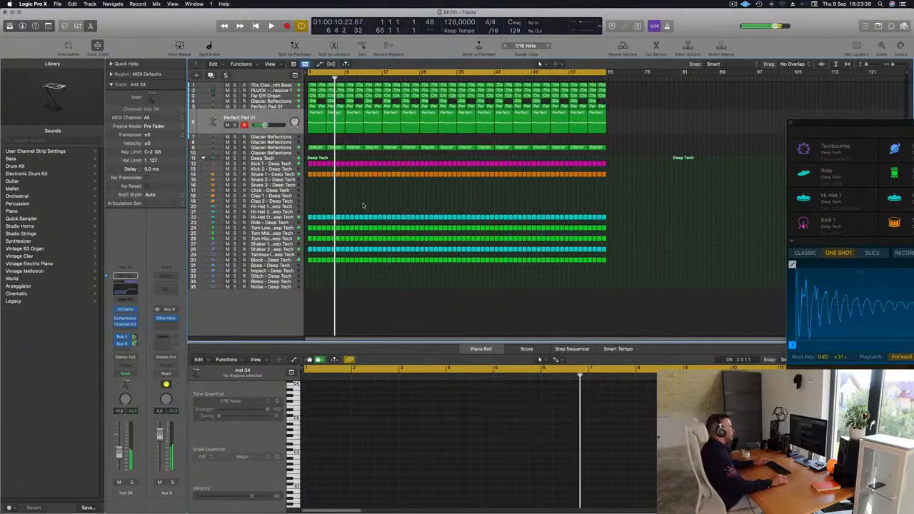
Delete the duplicate Perfect Pad 01's first four regions, clearing bars 1 to 16, while playing from the start.
key(Return)
click(313, 123)
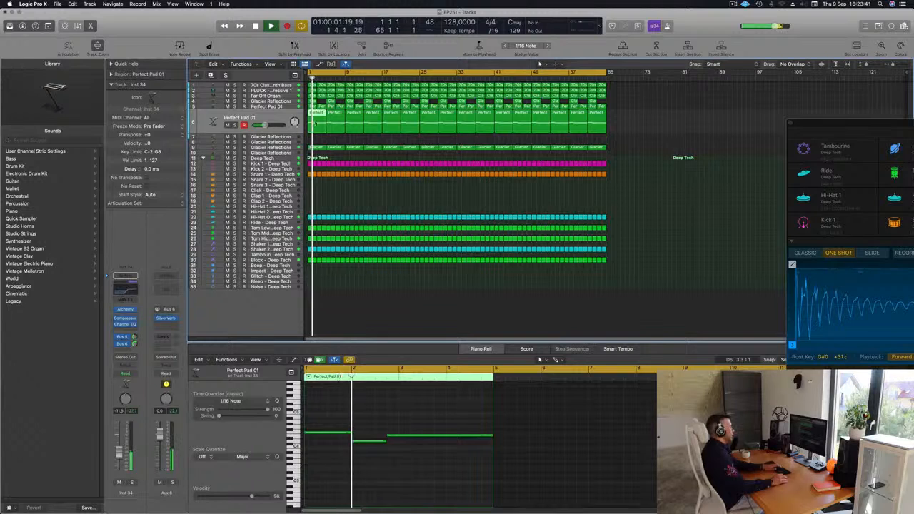
key(BackSpace)
drag(318, 127, 370, 125)
key(BackSpace)
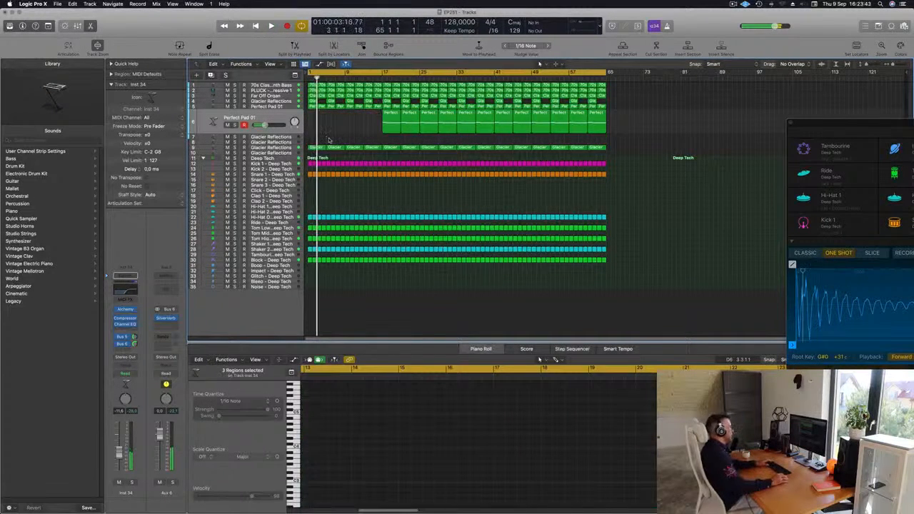
key(space)
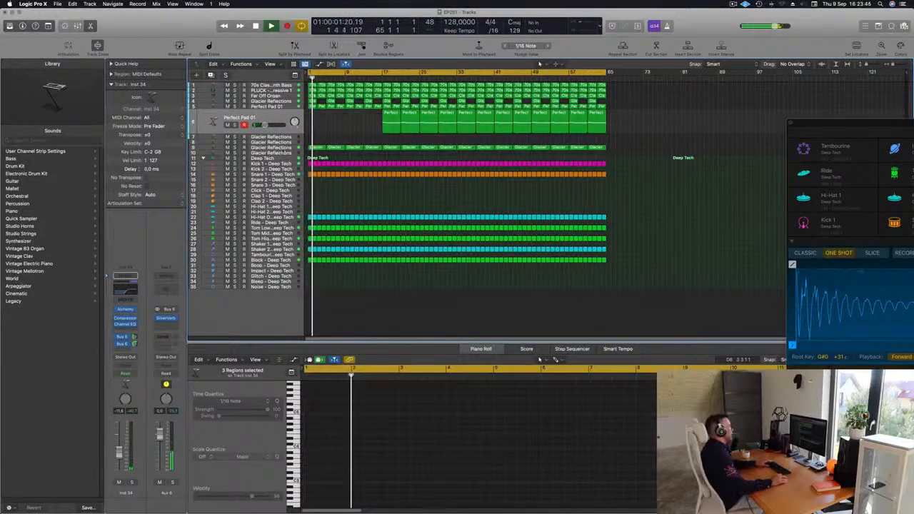
Solo the Glacier Reflections layer on track 9 briefly, and delete its first four regions in bars 1 to 16.
click(286, 149)
key(space)
click(236, 141)
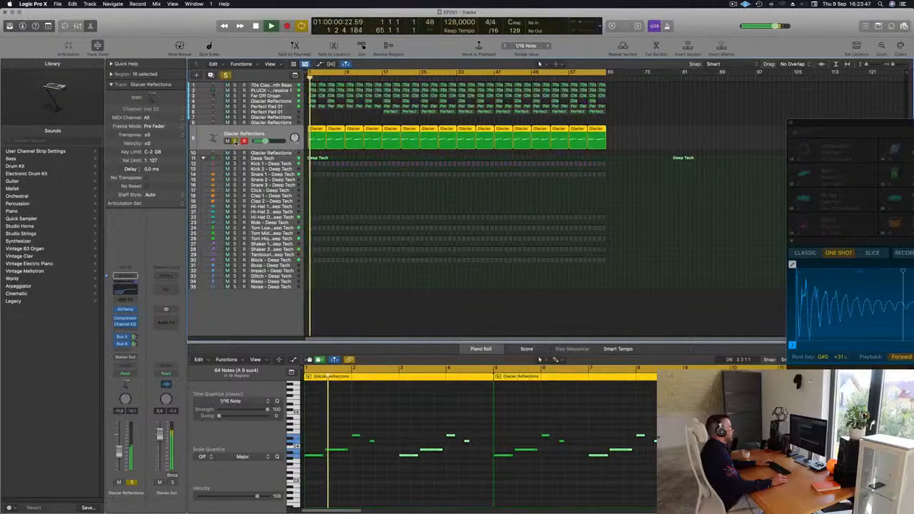
click(236, 141)
key(space)
key(space)
drag(318, 120, 370, 136)
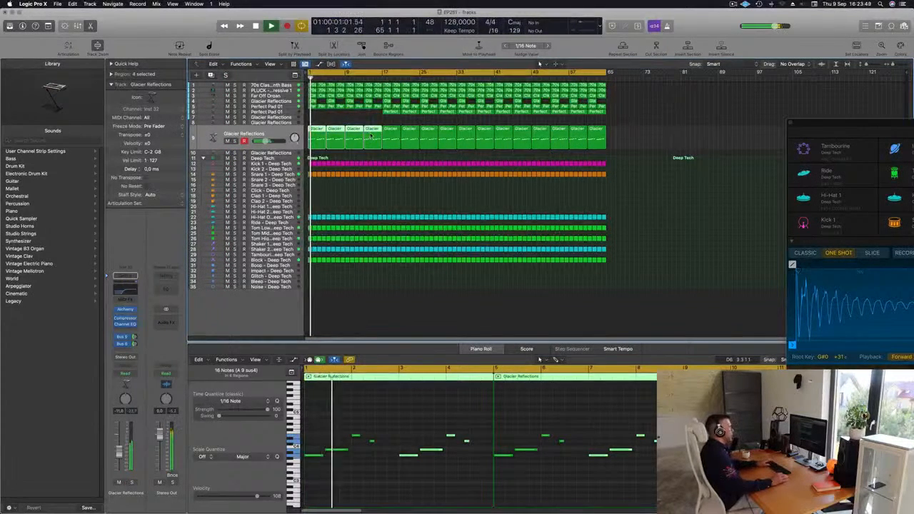
key(Delete)
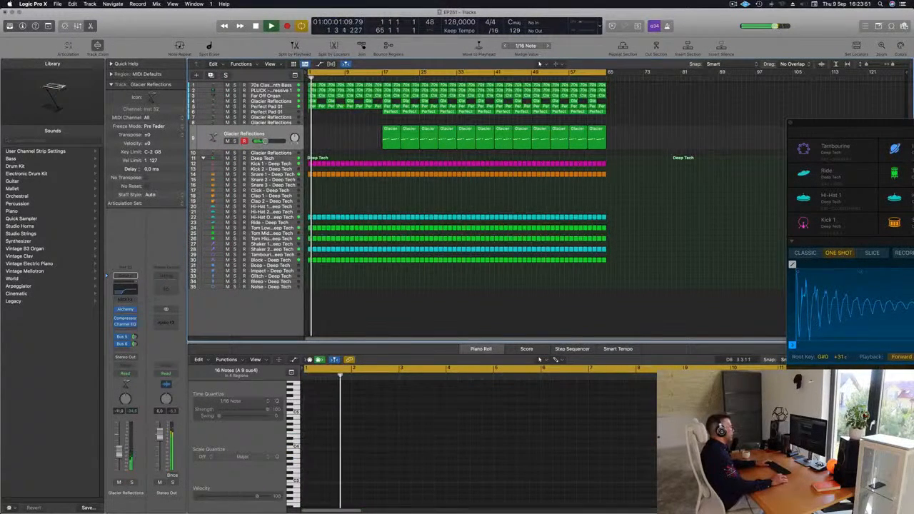
Delete the first eight regions of the original Perfect Pad 01 on track 5, clearing bars 1 to 16.
click(269, 106)
key(space)
key(space)
drag(316, 135, 375, 117)
key(Delete)
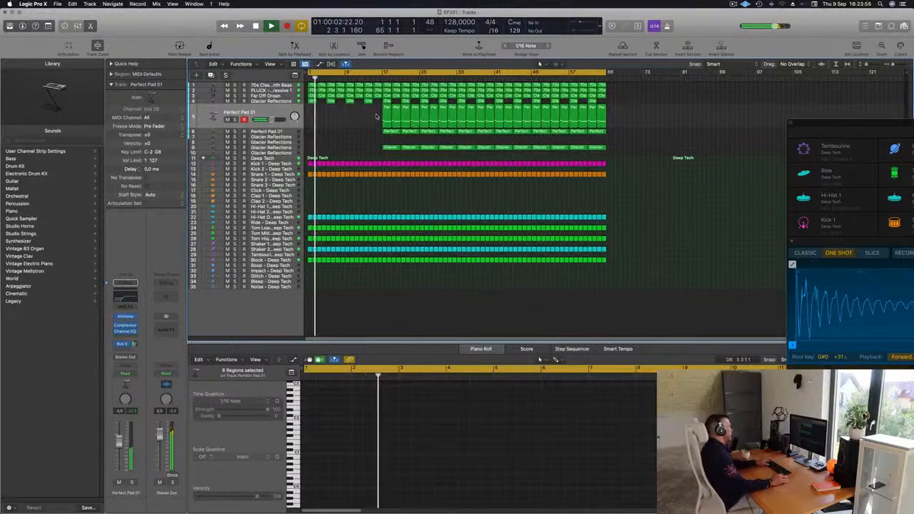
key(space)
Delete the first four regions of the PLUCK track, clearing bars 1 to 8.
click(271, 102)
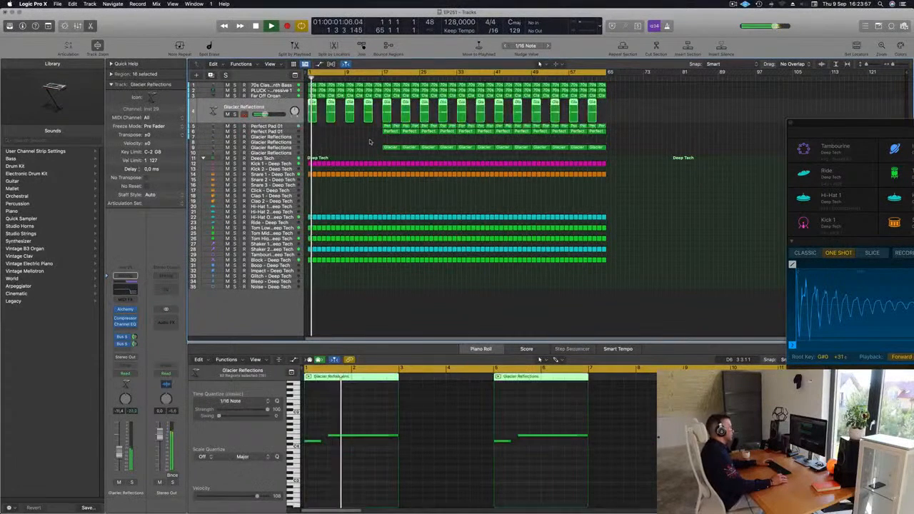
click(321, 151)
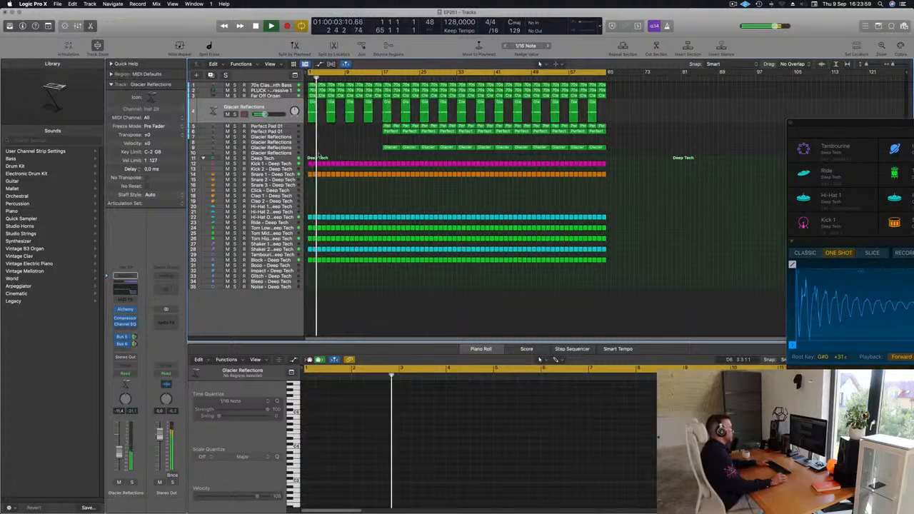
click(287, 90)
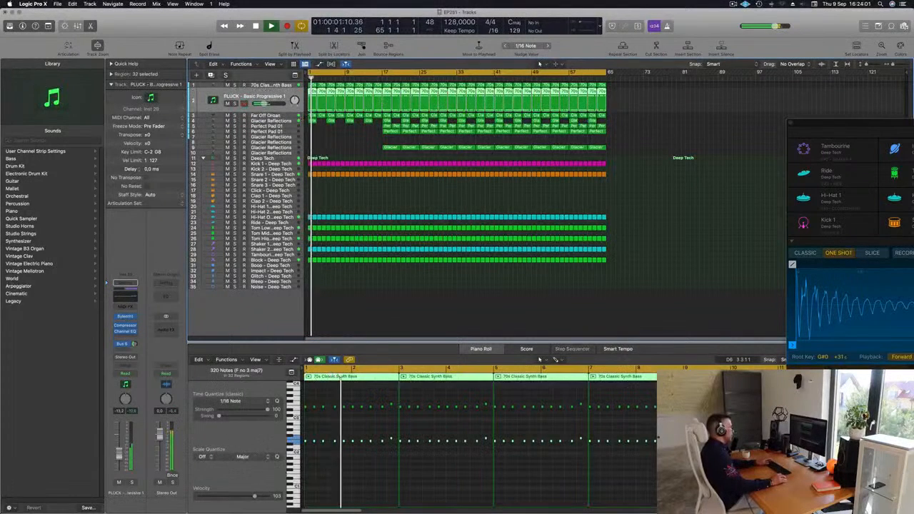
click(312, 92)
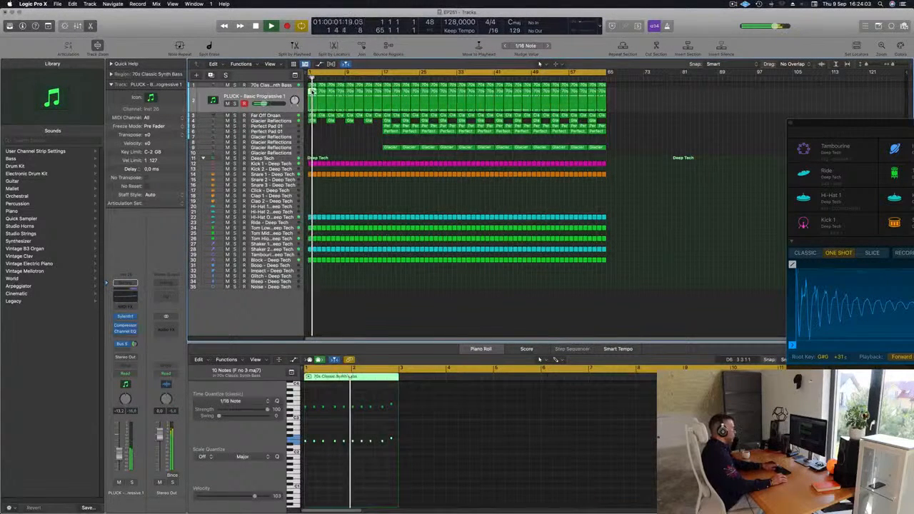
key(Delete)
drag(315, 105, 341, 100)
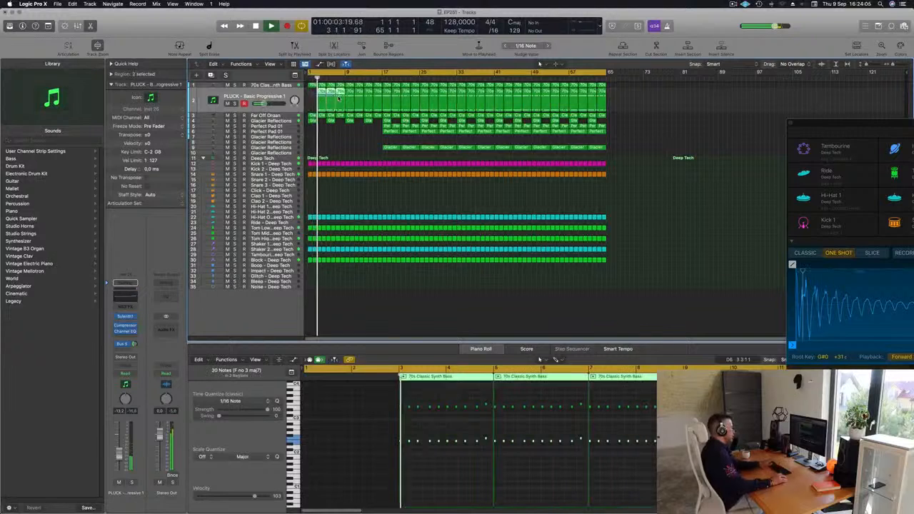
key(Delete)
key(Return)
Delete the track 4 Glacier Reflections region at bar 5 and the Block drum regions in bars 1 to 16.
click(270, 85)
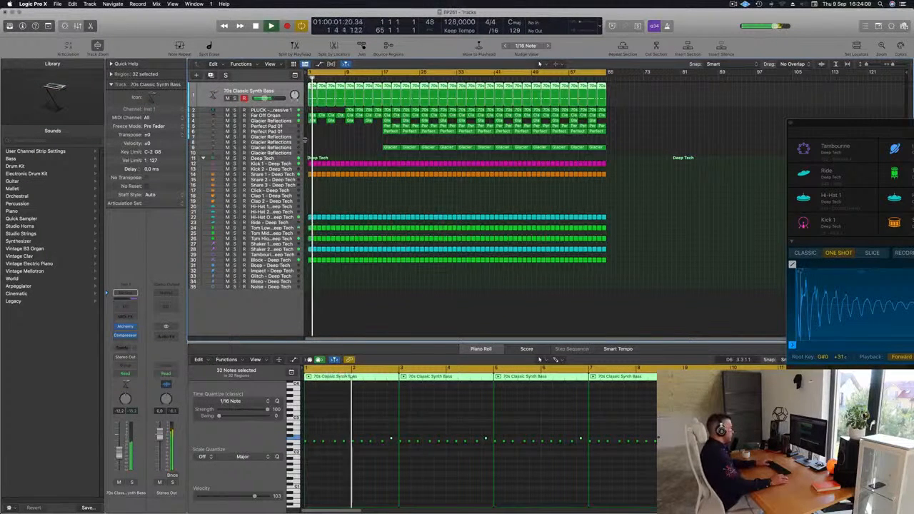
click(331, 121)
key(Delete)
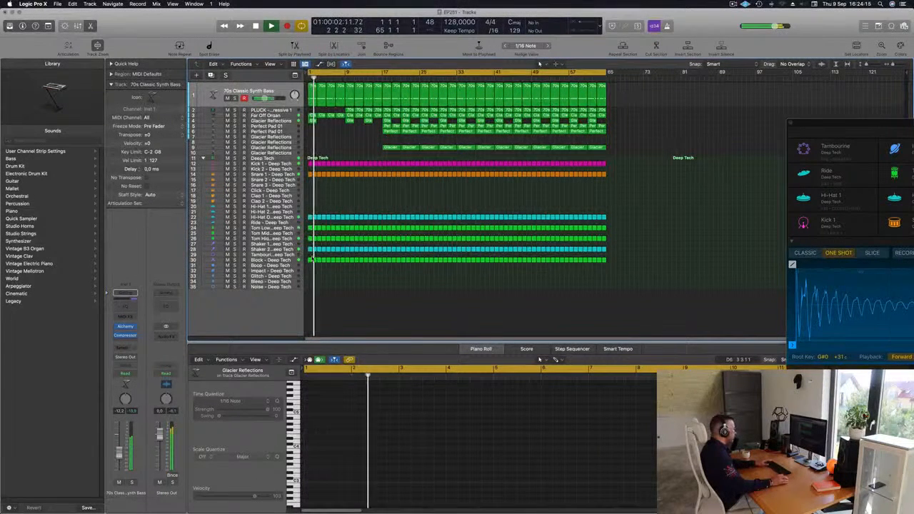
drag(308, 256, 381, 267)
key(Delete)
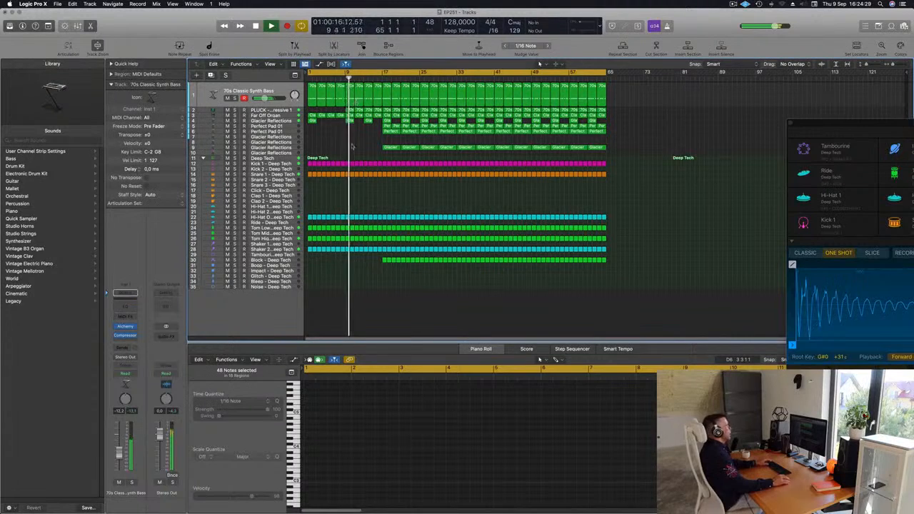
Replay from the start, open Alchemy on the 70s Classic Synth Bass track and lower its Cutoff.
key(Return)
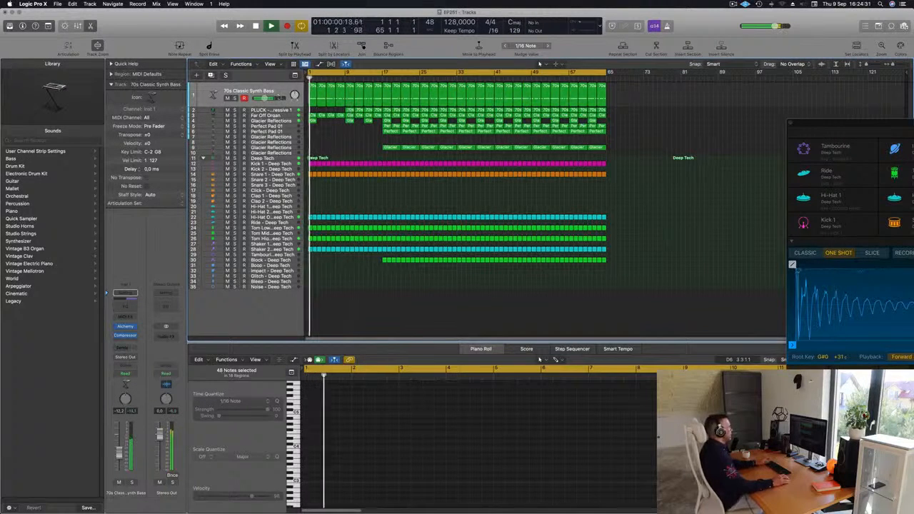
click(278, 94)
key(Return)
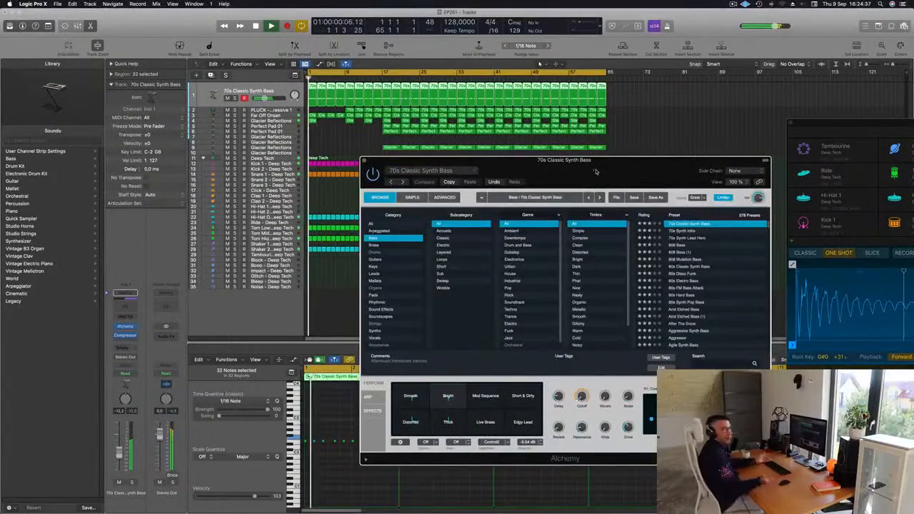
drag(584, 175, 596, 171)
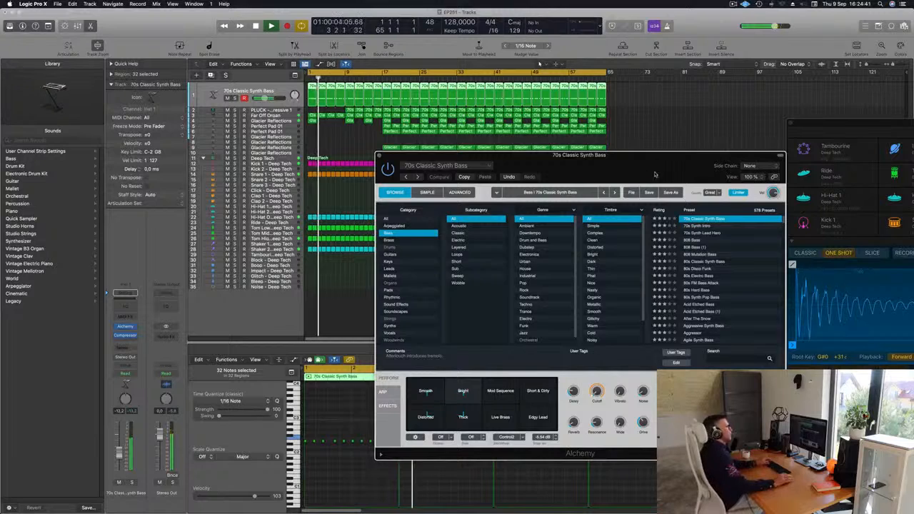
drag(655, 174, 615, 142)
drag(566, 379, 570, 392)
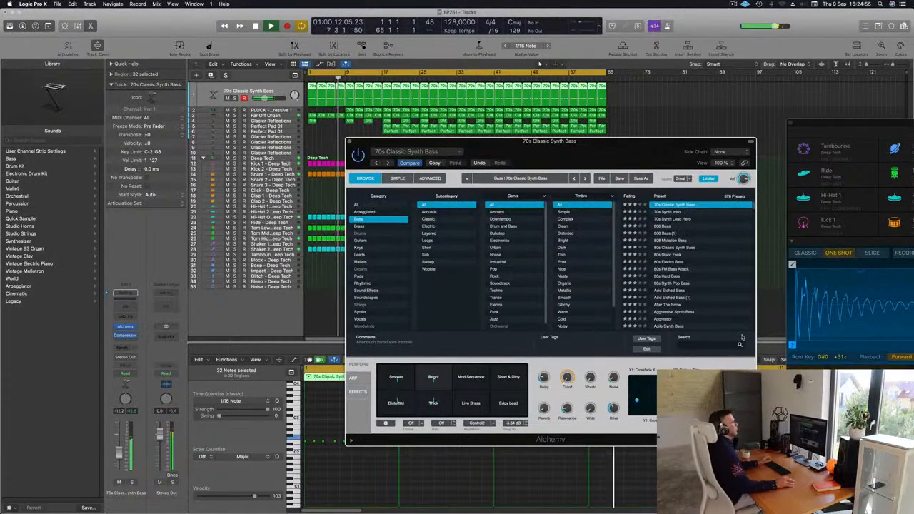
drag(580, 145, 657, 132)
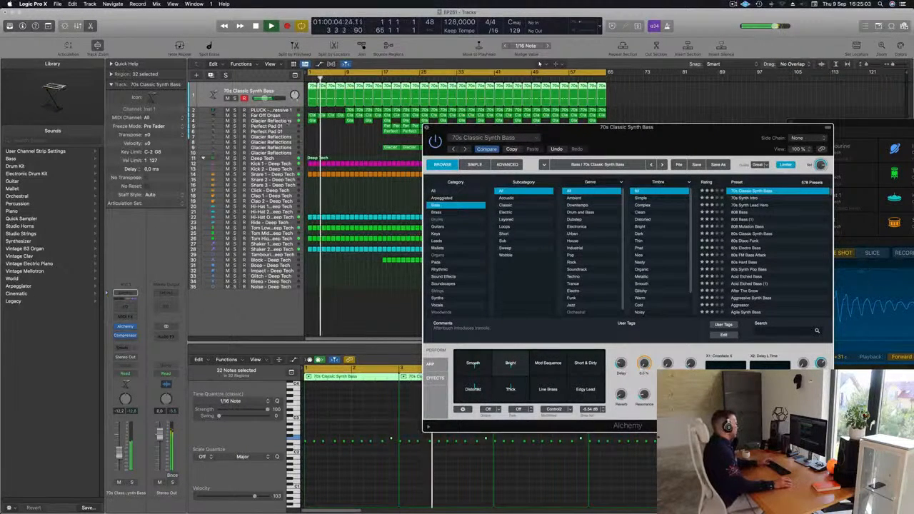
Open the Compressor on the 70s Classic Synth Bass track, set its Threshold to -25 dB and shorten the Release to about 330 ms.
key(super+w)
key(Return)
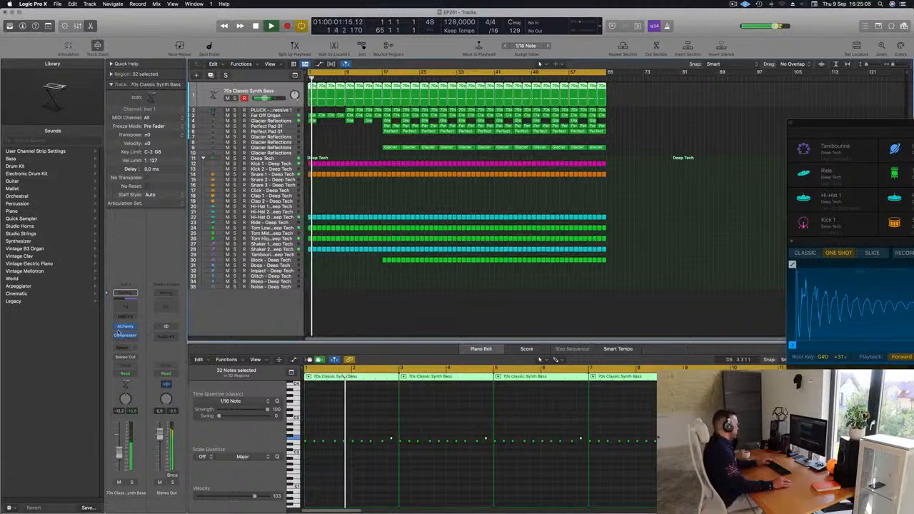
click(124, 327)
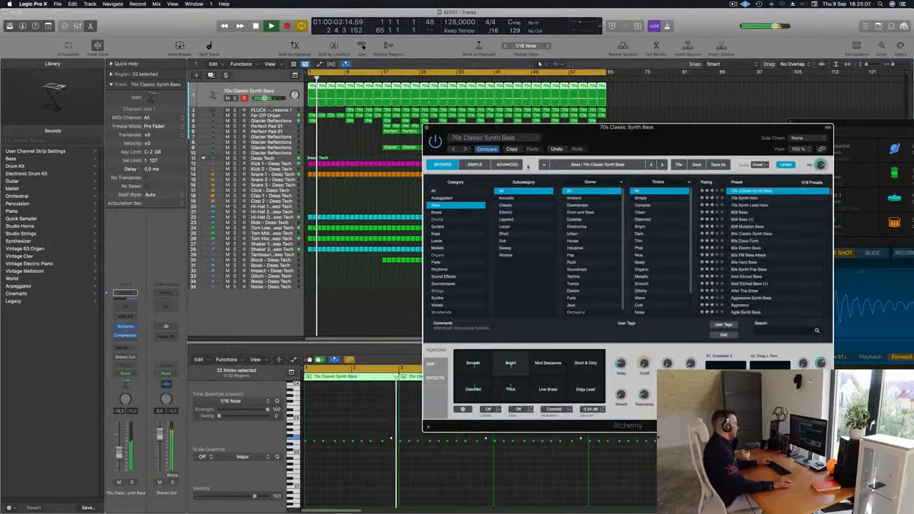
click(125, 336)
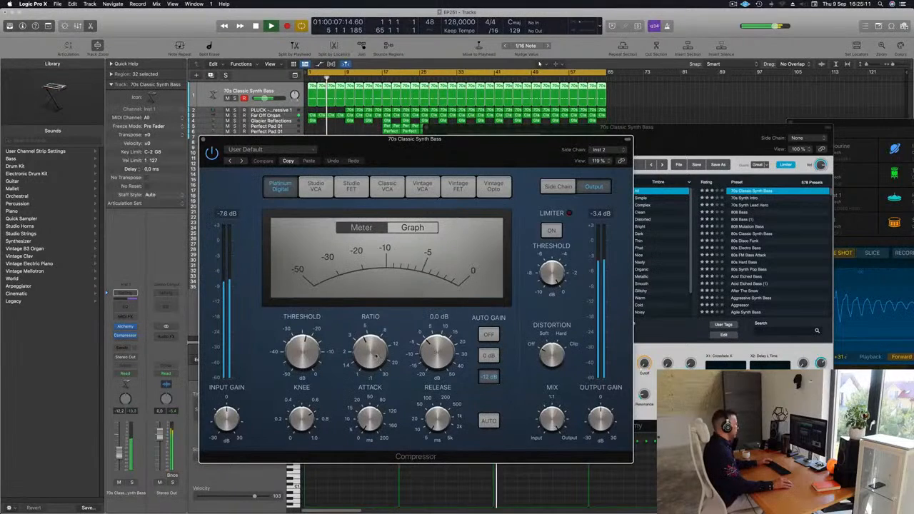
mouse_move(308, 350)
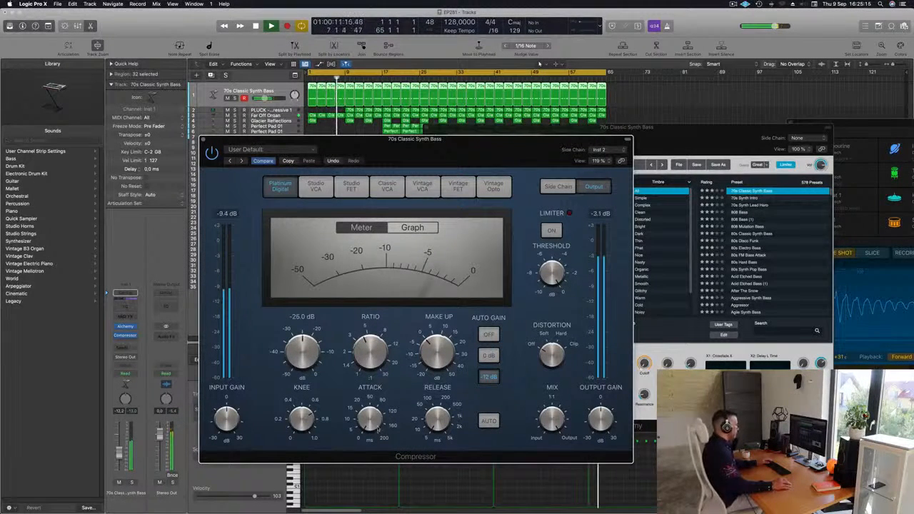
mouse_move(440, 402)
drag(442, 388, 440, 361)
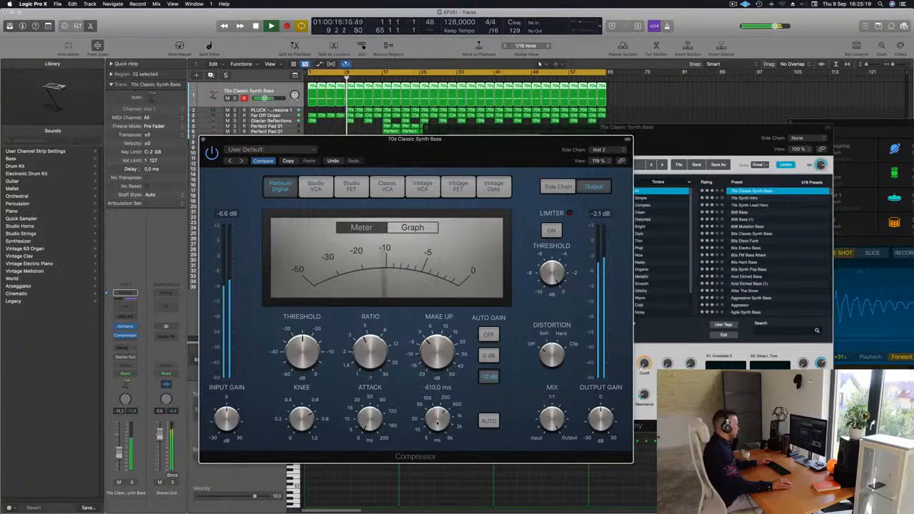
drag(438, 419, 438, 427)
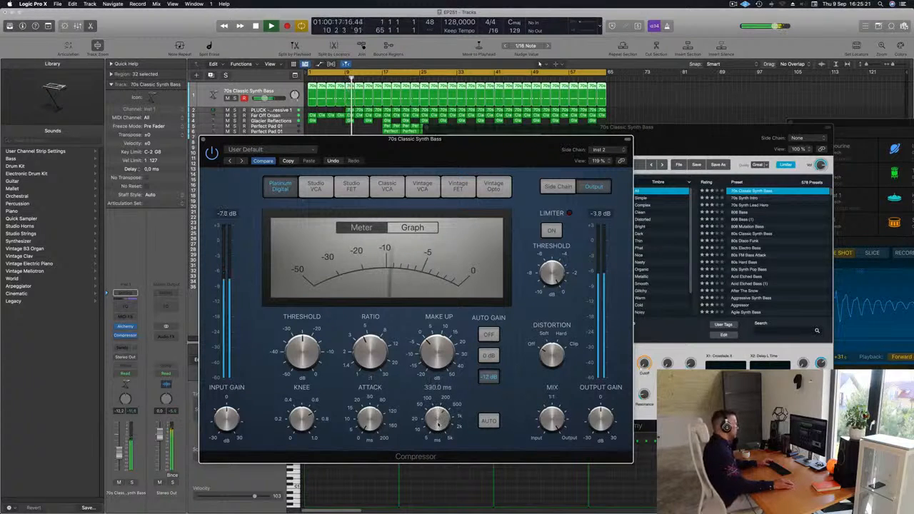
drag(205, 141, 347, 152)
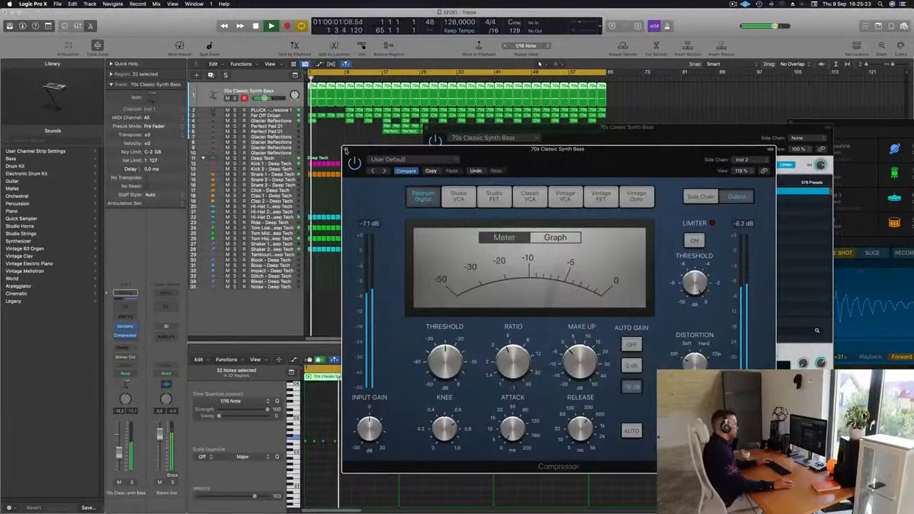
mouse_move(579, 427)
mouse_down()
mouse_move(580, 450)
mouse_move(604, 479)
mouse_move(584, 429)
mouse_up()
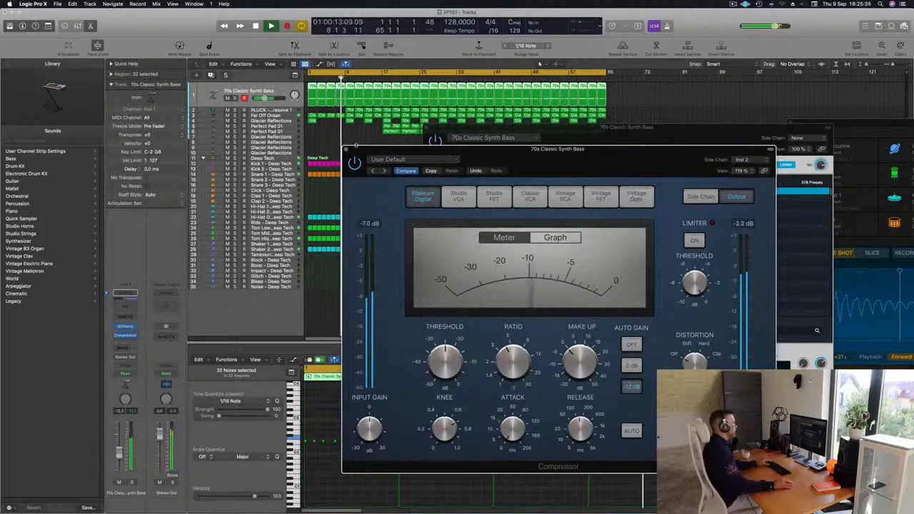
click(346, 150)
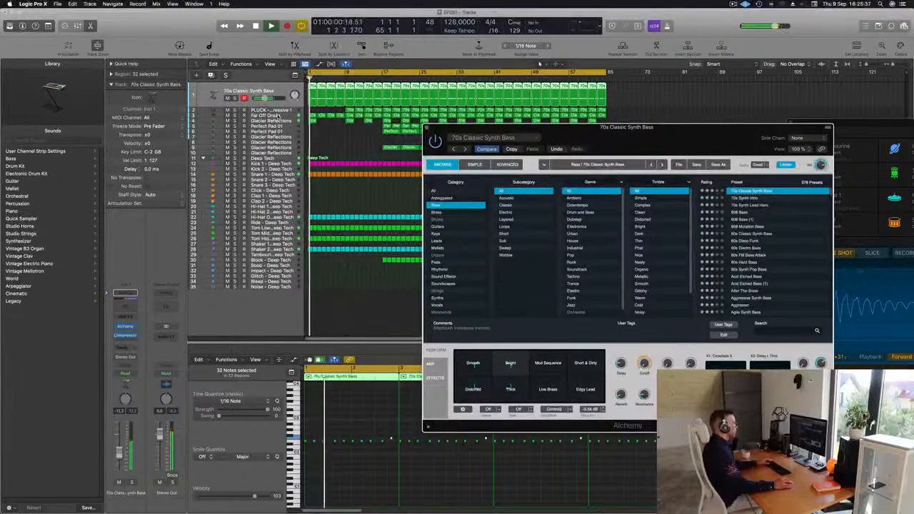
Close the Alchemy window and delete the Tom Low and Tom High regions in bars 1 to 16.
click(278, 116)
drag(544, 132, 586, 146)
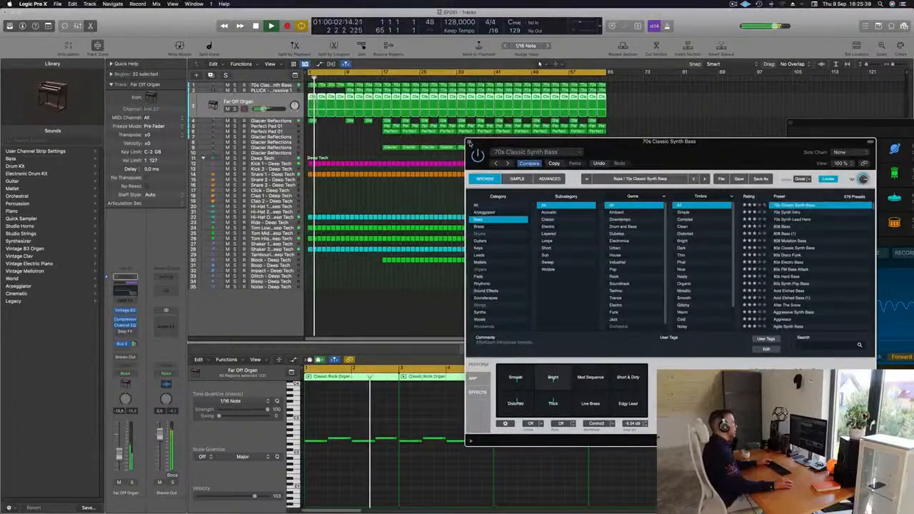
click(469, 143)
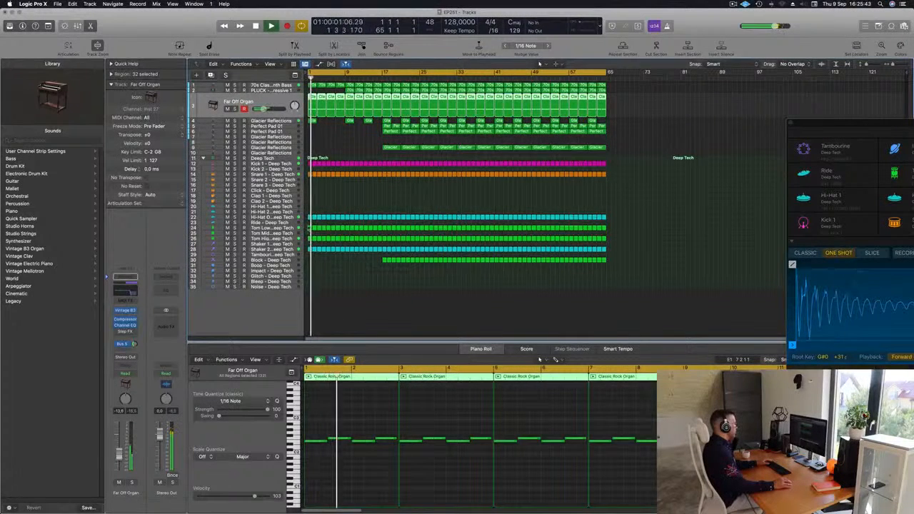
drag(308, 224, 374, 241)
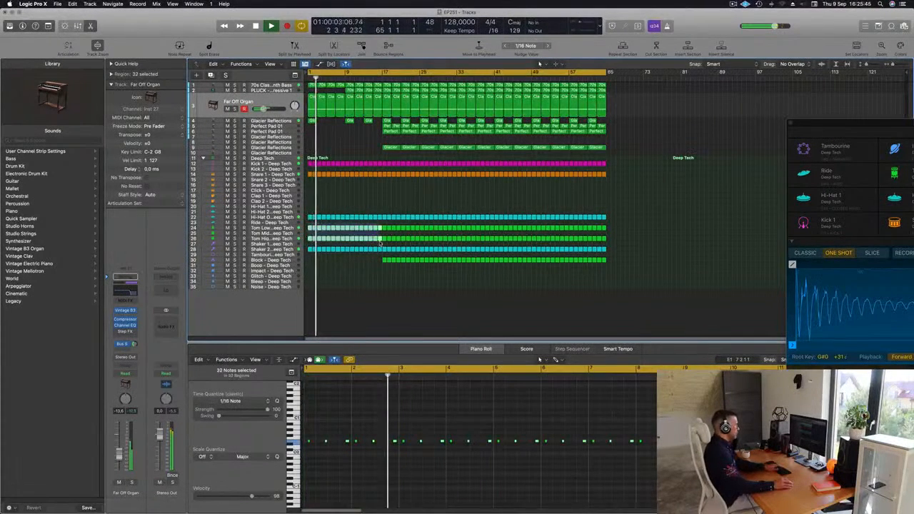
key(Delete)
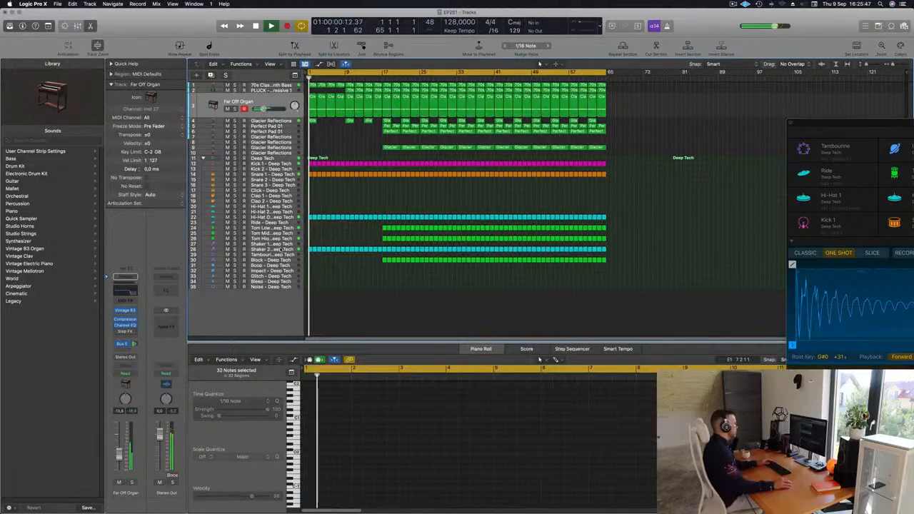
Compare playback with Shaker 2 muted and unmuted, and delete its first nine regions, clearing bars 1 to 9.
click(280, 249)
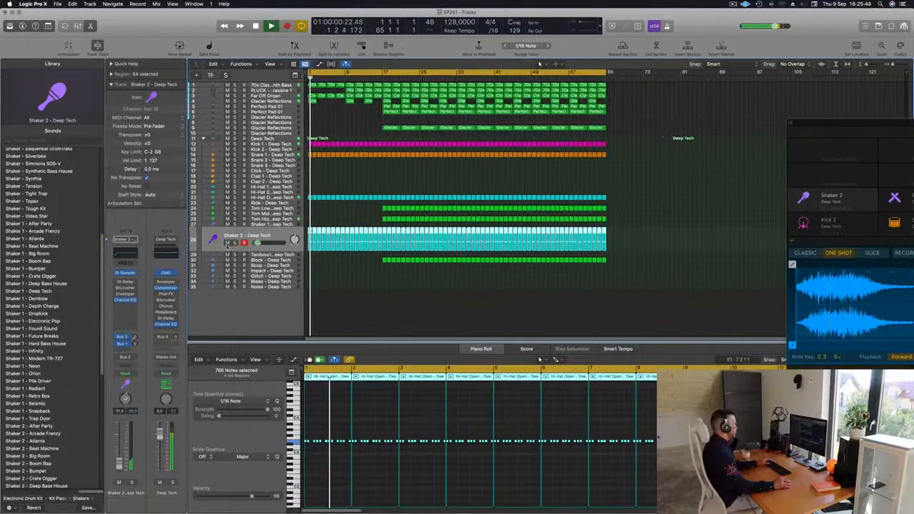
click(228, 243)
click(227, 243)
key(Return)
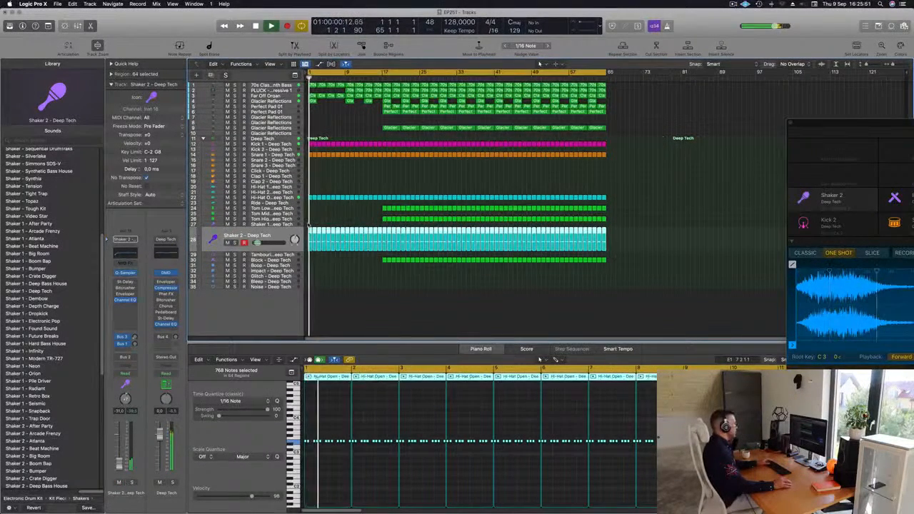
drag(308, 225, 347, 257)
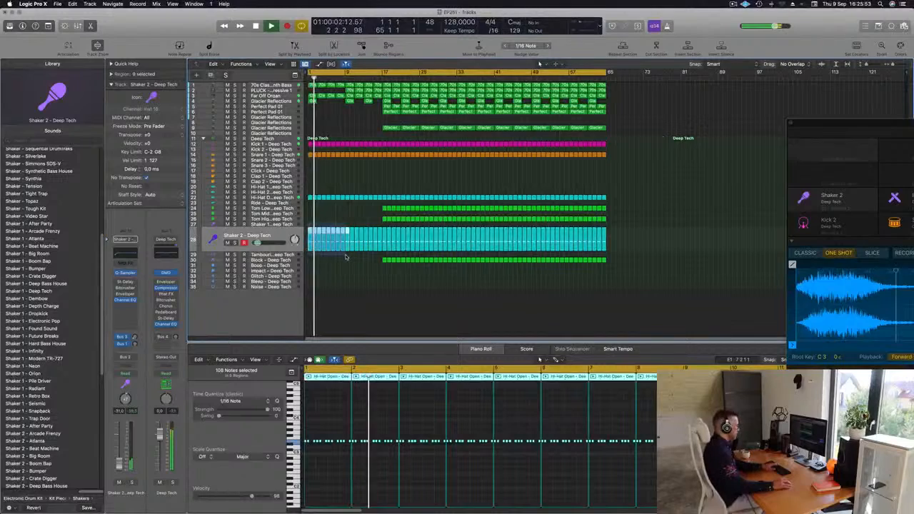
key(Delete)
Shorten the 70s Classic Synth Bass region at bar 3 by one beat, leaving a gap before bar 5, and replay from the start.
key(super+Right)
key(super+Right)
key(super+Right)
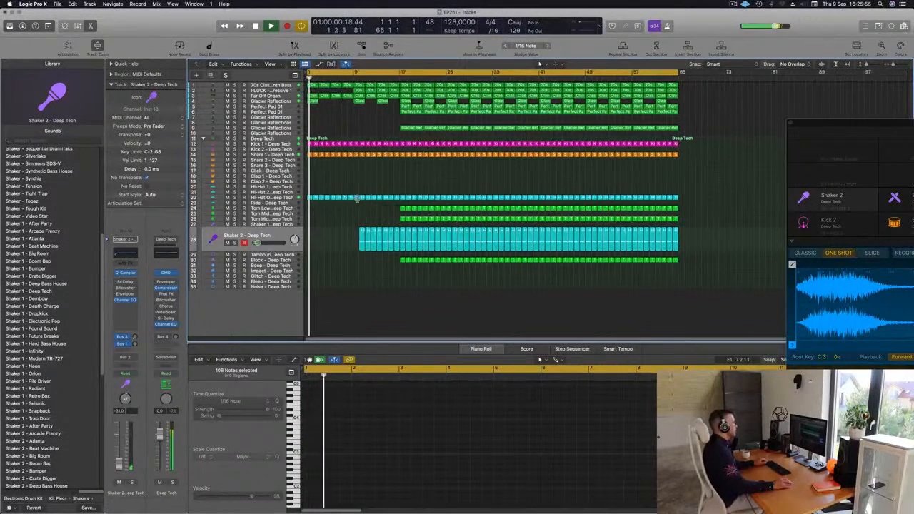
key(super+Left)
key(super+Left)
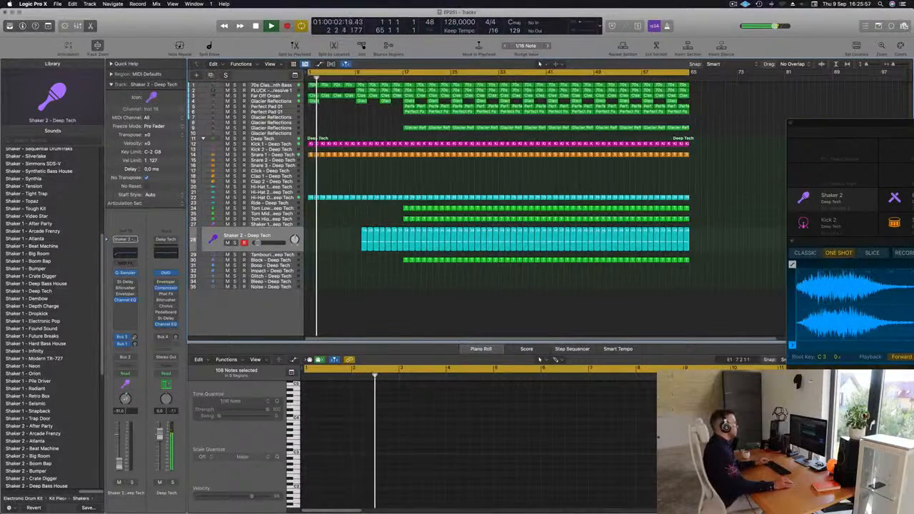
key(super+Right)
key(super+Right)
key(super+Right)
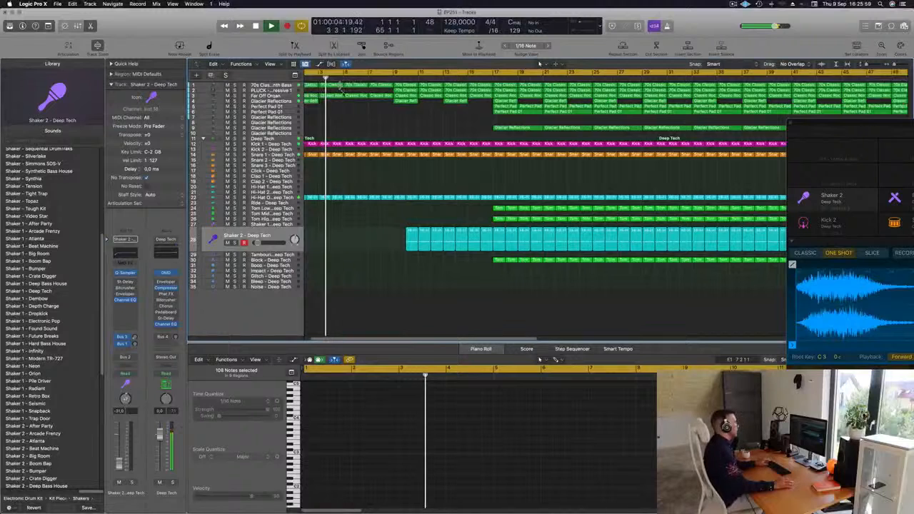
key(super+Right)
key(super+Right)
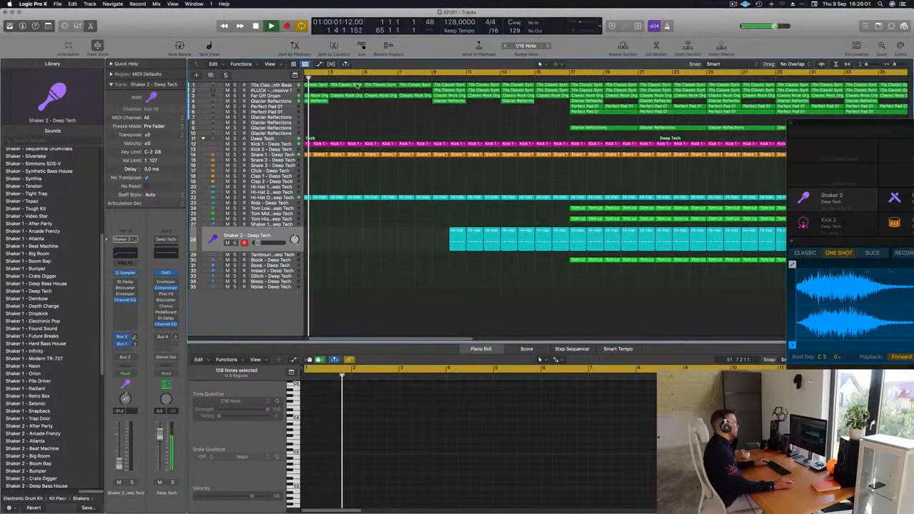
click(357, 86)
click(359, 95)
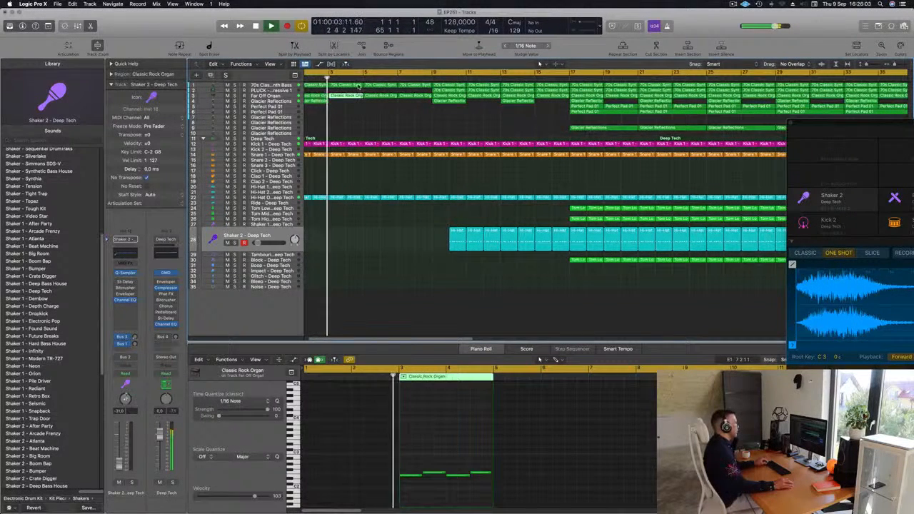
click(358, 85)
drag(356, 86, 355, 86)
key(Return)
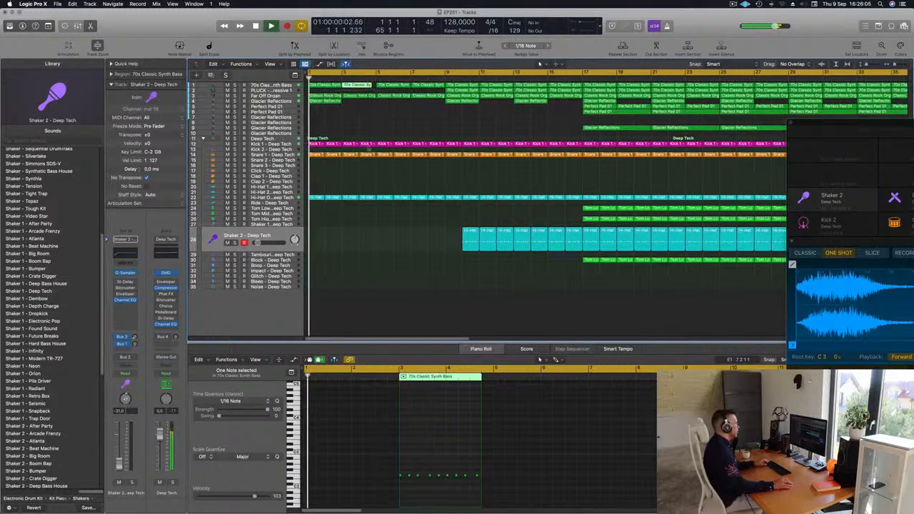
Cut the last beat of bar 4 from the Kick 1, Snare 1 and Hi-Hat Open tracks and replay the opening.
drag(371, 135, 377, 218)
scroll(371, 222, down, 3)
scroll(372, 223, up, 4)
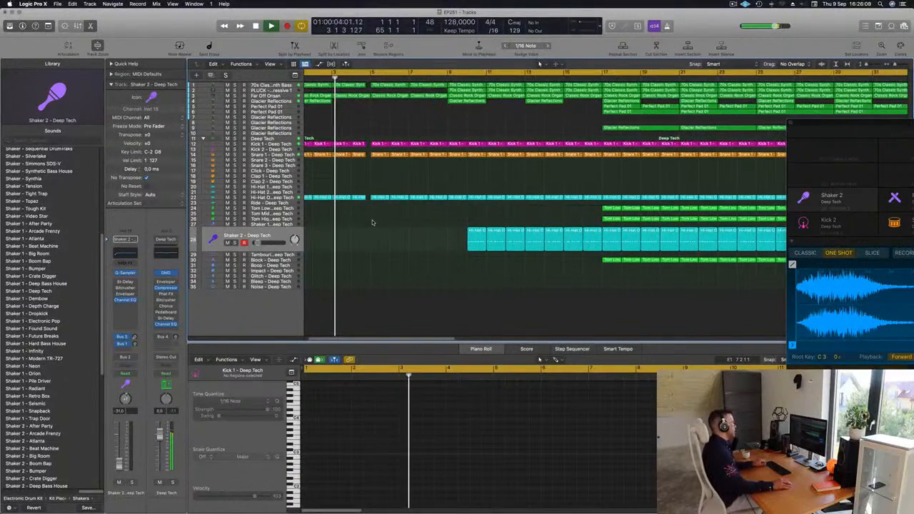
scroll(362, 213, down, 1)
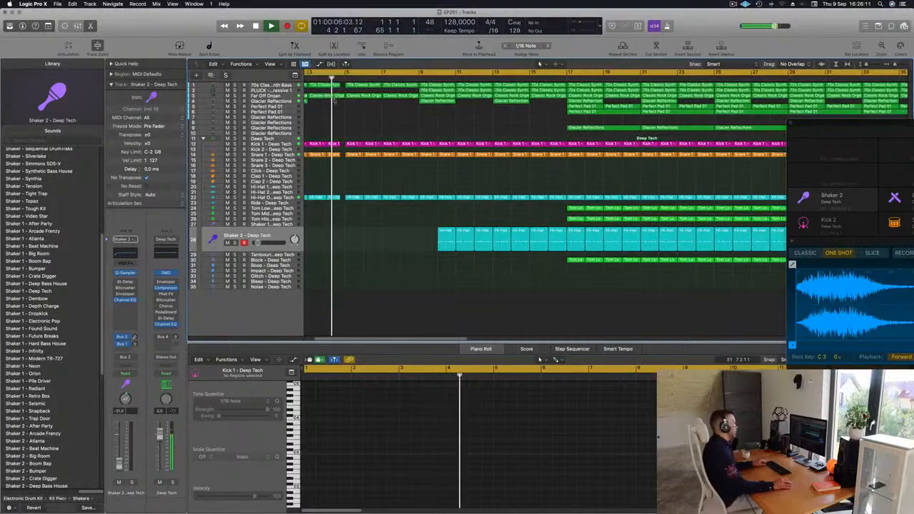
scroll(402, 120, down, 3)
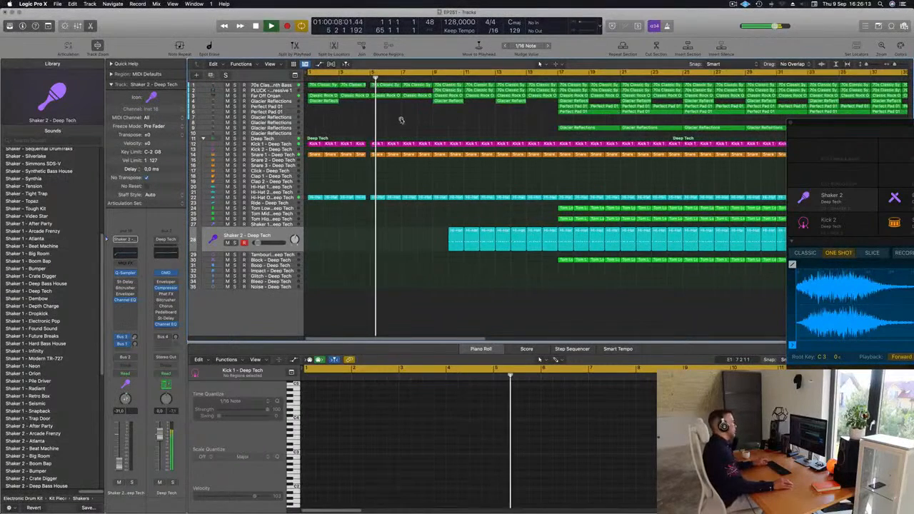
scroll(402, 120, down, 1)
key(Return)
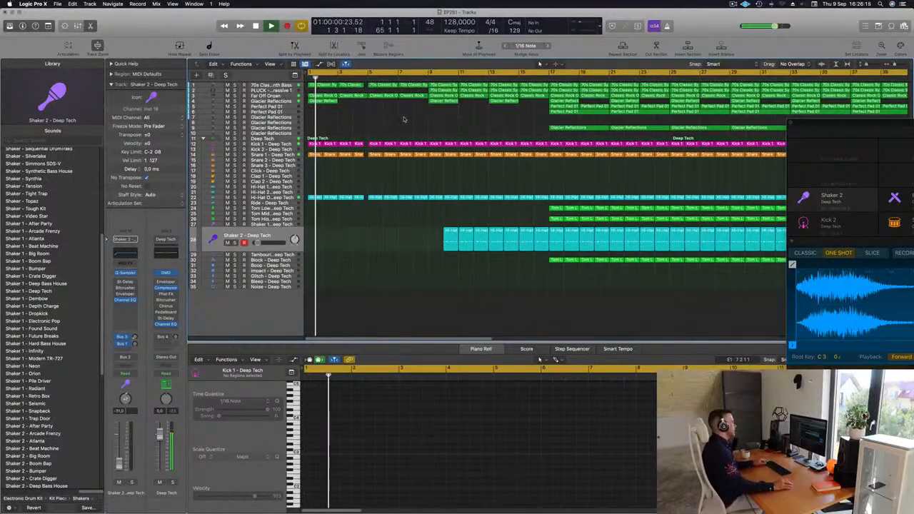
Copy the bar 17 Block region to bar 5 of the Ride track and reduce it to one longer note at its start.
scroll(404, 120, down, 2)
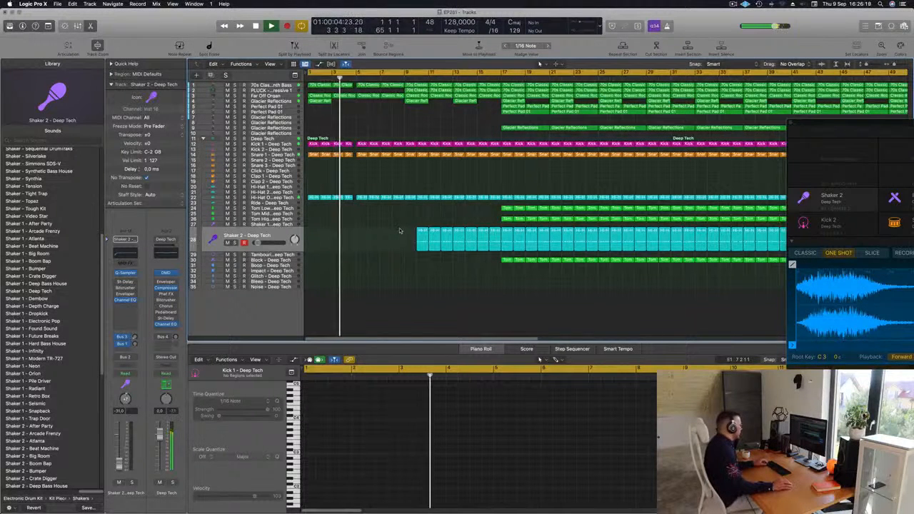
click(506, 260)
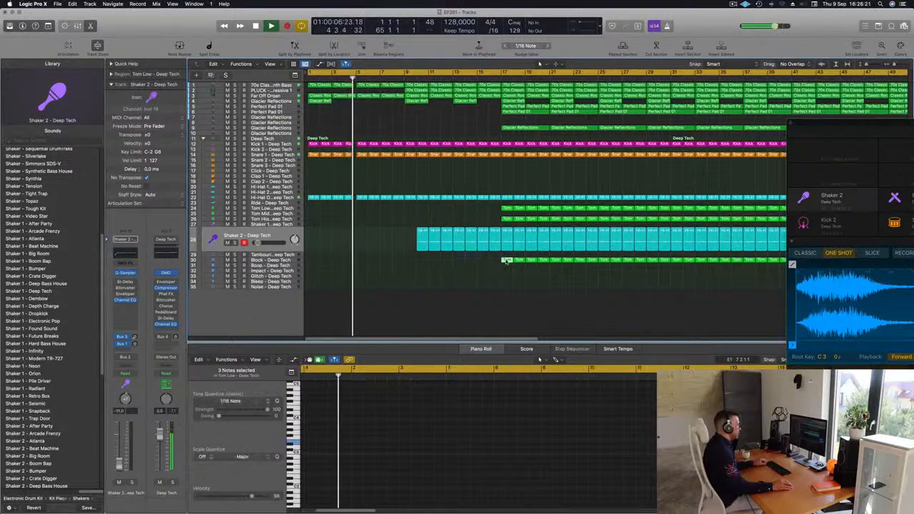
drag(506, 260, 363, 205)
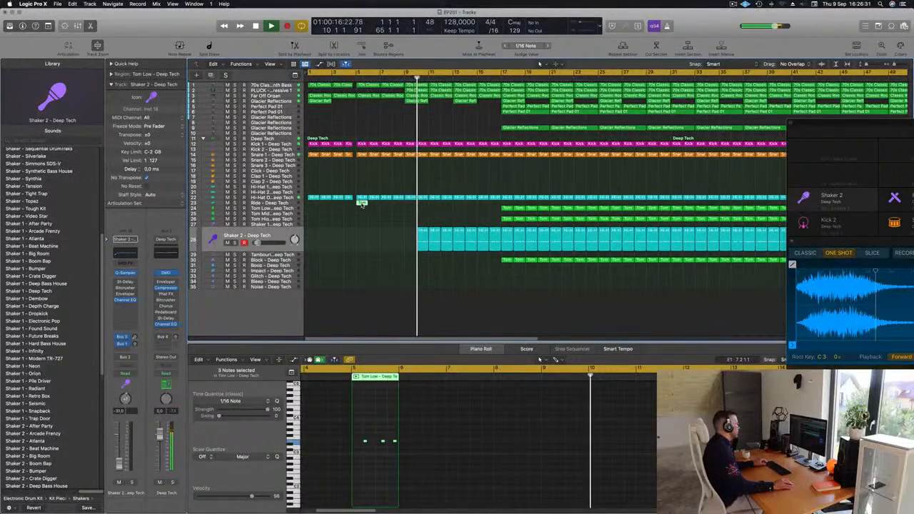
drag(360, 430, 375, 451)
key(alt+Left)
key(alt+Left)
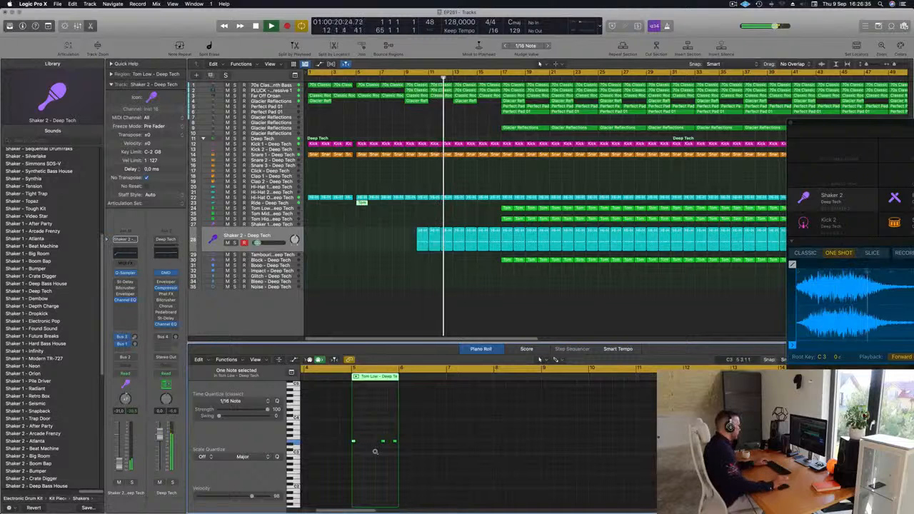
mouse_move(372, 435)
mouse_down()
mouse_move(400, 447)
mouse_move(373, 442)
mouse_up()
key(BackSpace)
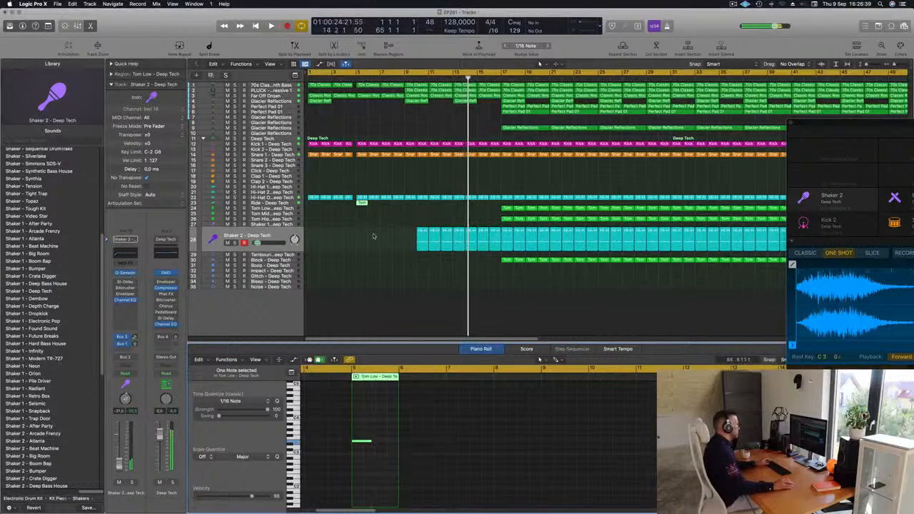
Load the Crash - Roland TR-909 sound on the Ride track and audition it from the start.
key(Return)
click(362, 203)
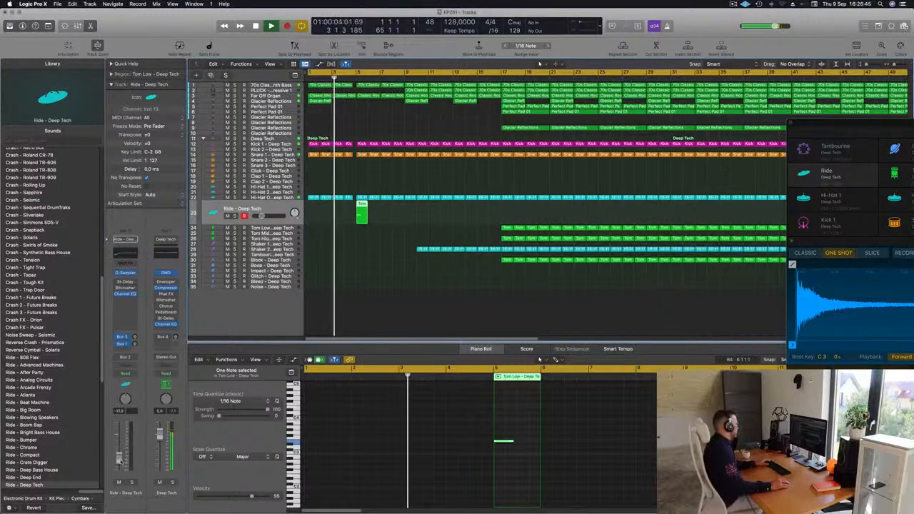
scroll(42, 425, up, 10)
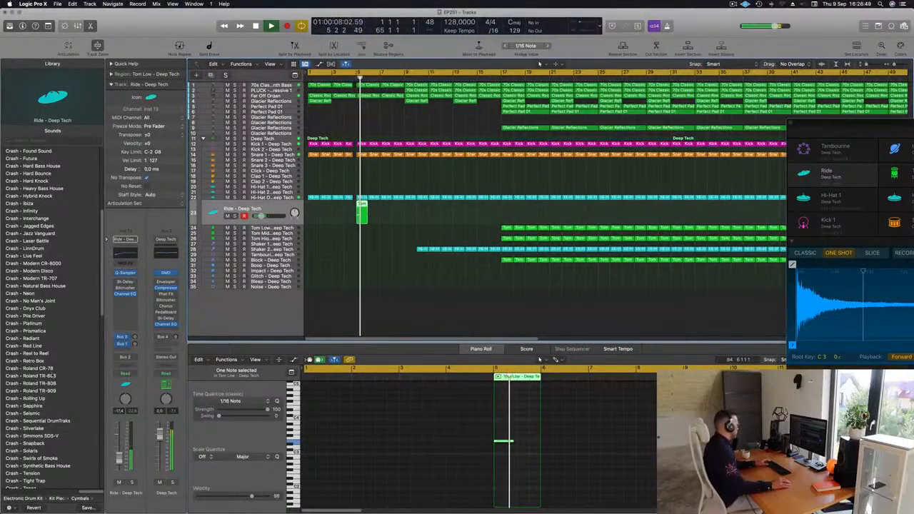
click(31, 390)
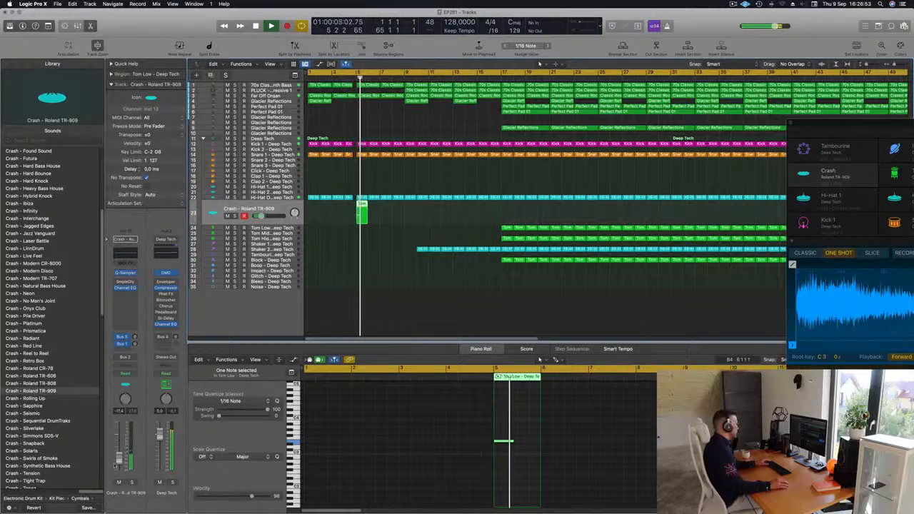
key(Return)
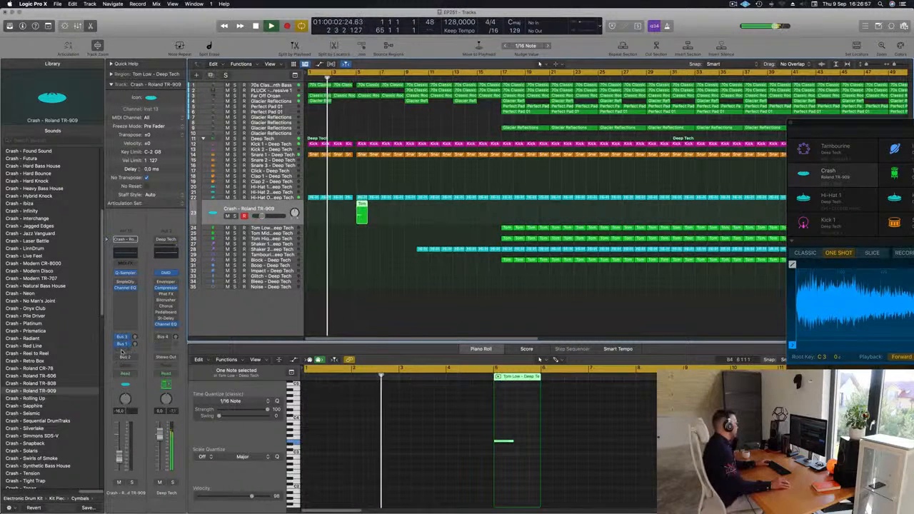
Add a Bus 6 send to the Crash - Roland TR-909 track and replay the crash from the start.
click(124, 350)
mouse_move(121, 358)
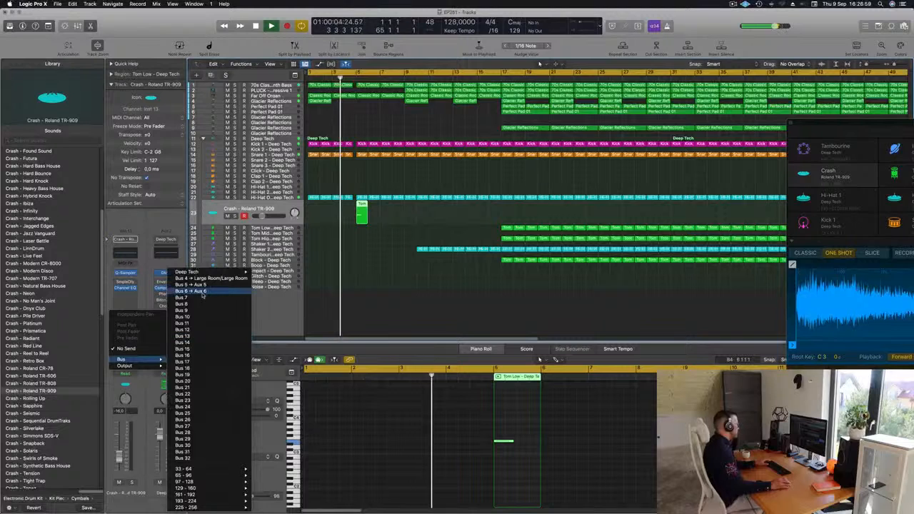
click(193, 294)
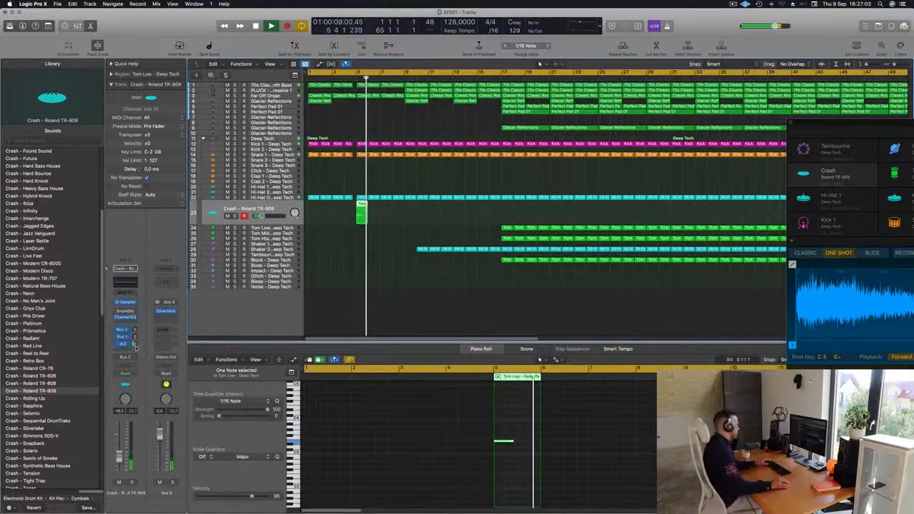
key(Return)
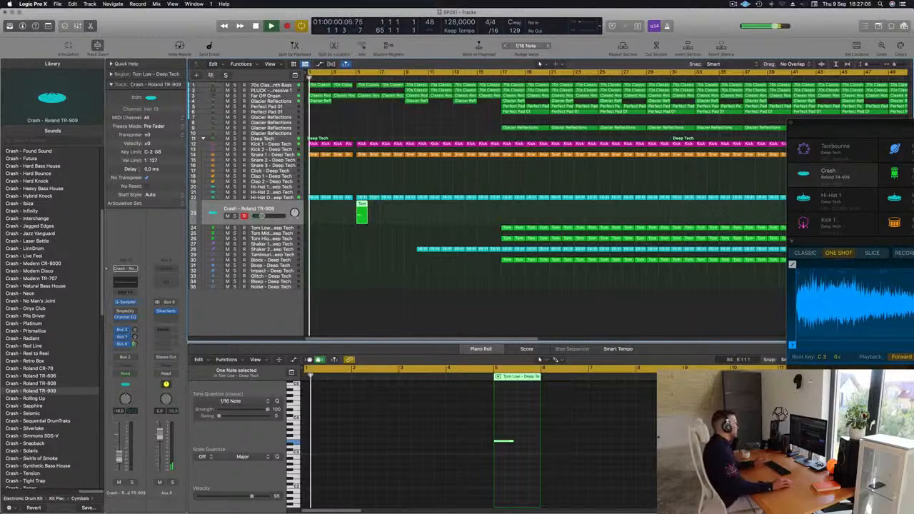
scroll(357, 254, down, 1)
scroll(362, 253, up, 3)
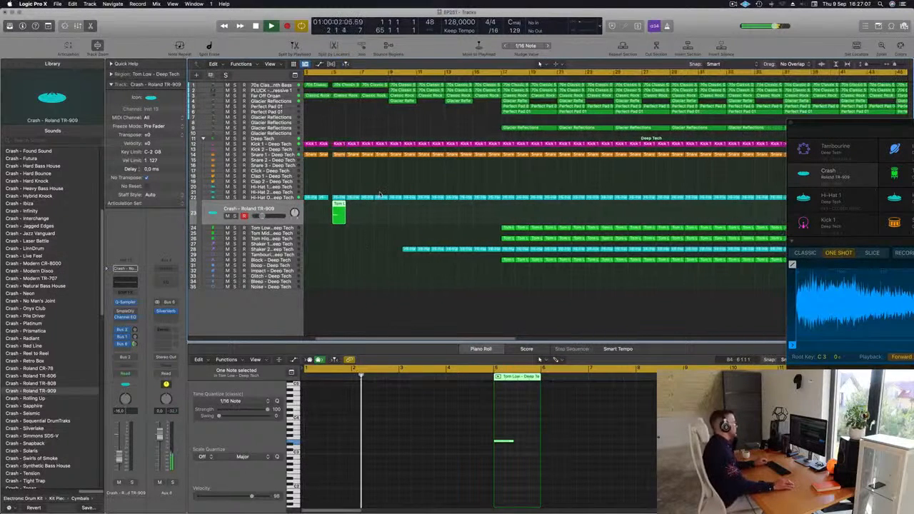
scroll(380, 195, left, 3)
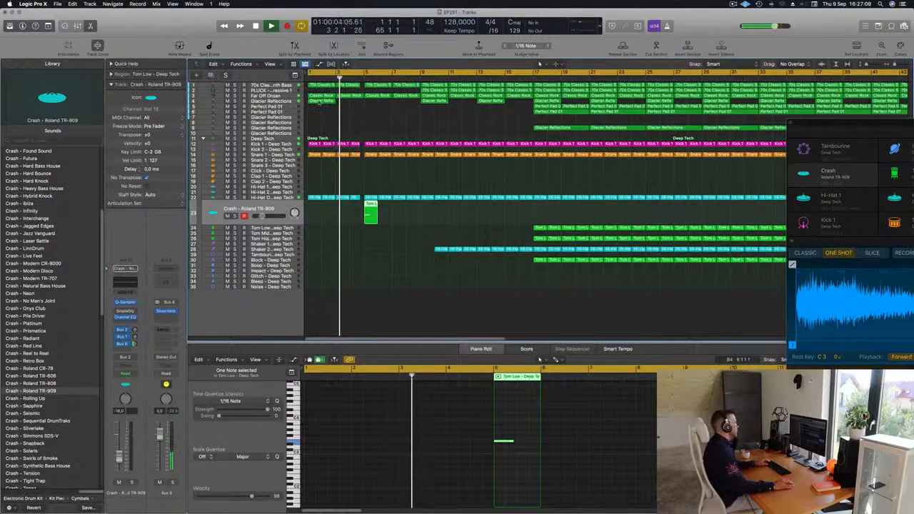
Solo the Far Off Organ track briefly to hear it alone, and return to the full mix.
click(266, 97)
click(234, 110)
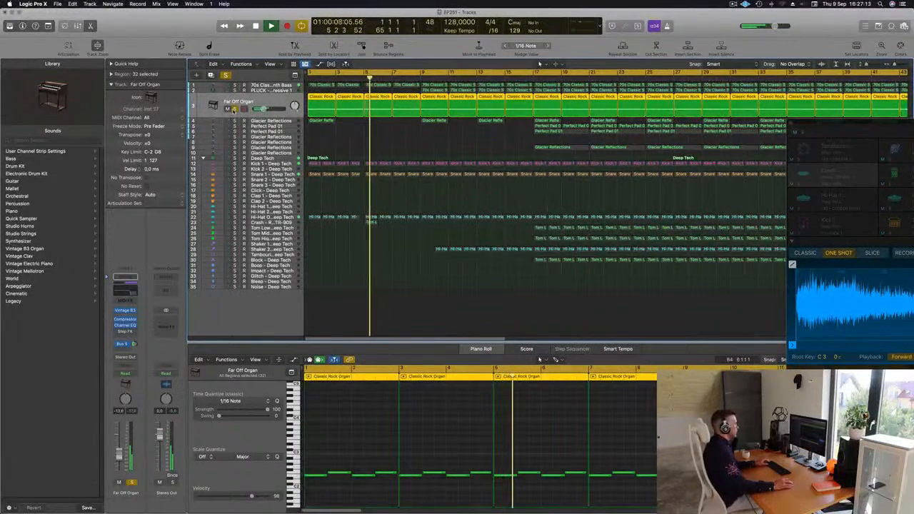
click(235, 110)
scroll(346, 137, left, 2)
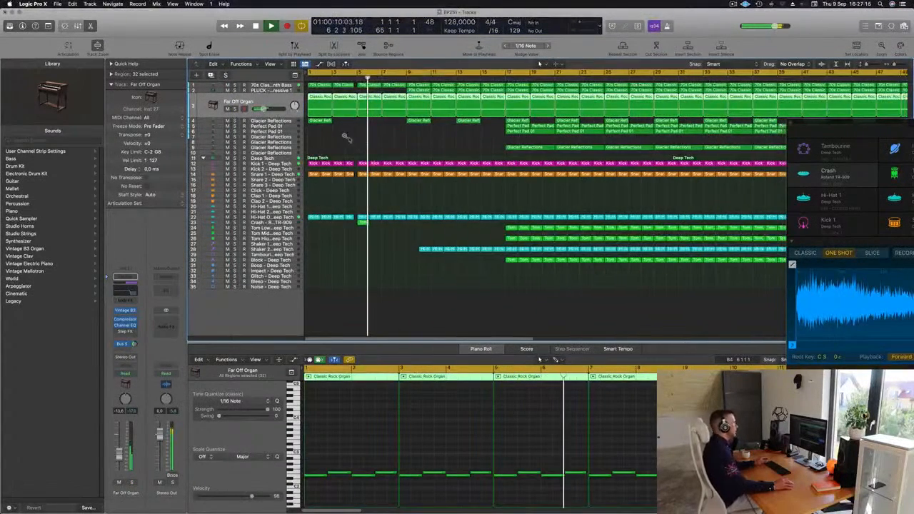
scroll(346, 137, left, 2)
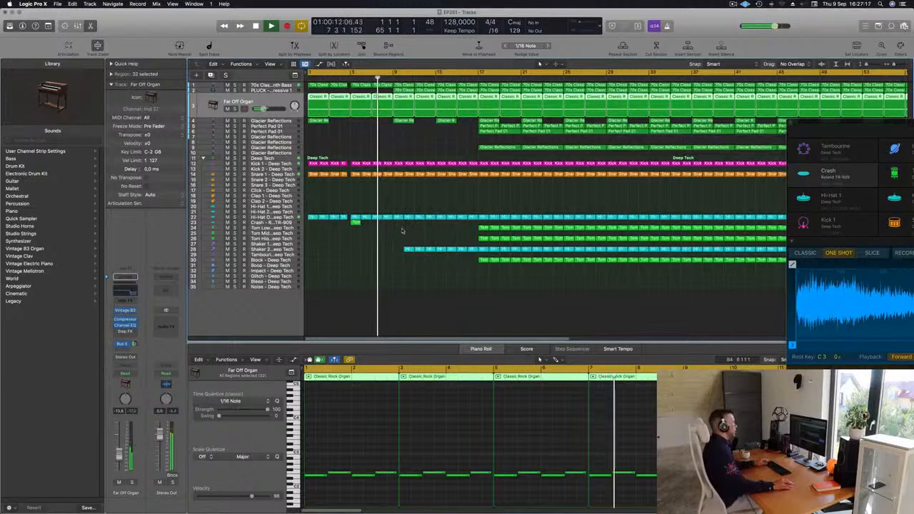
Delete the Shaker 2 regions from bar 9 up to bar 17 and replay from bar 8.
click(407, 249)
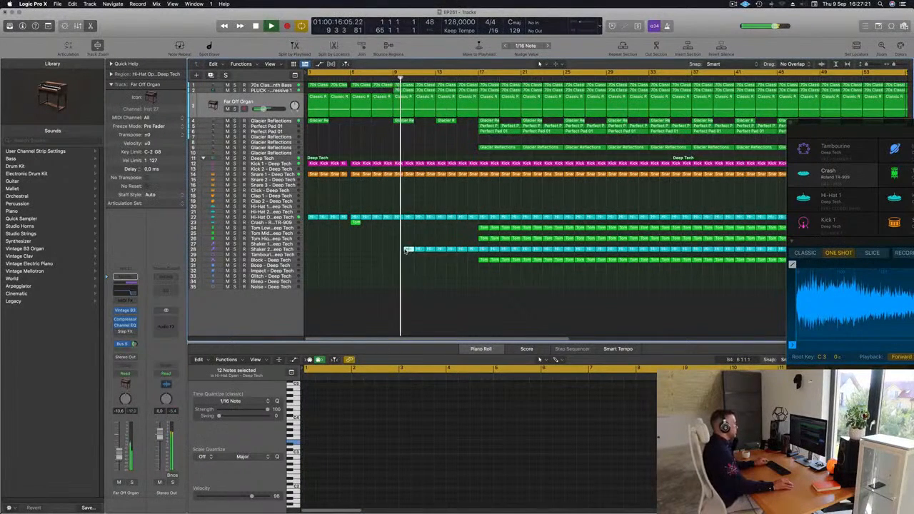
drag(406, 249, 470, 256)
key(Return)
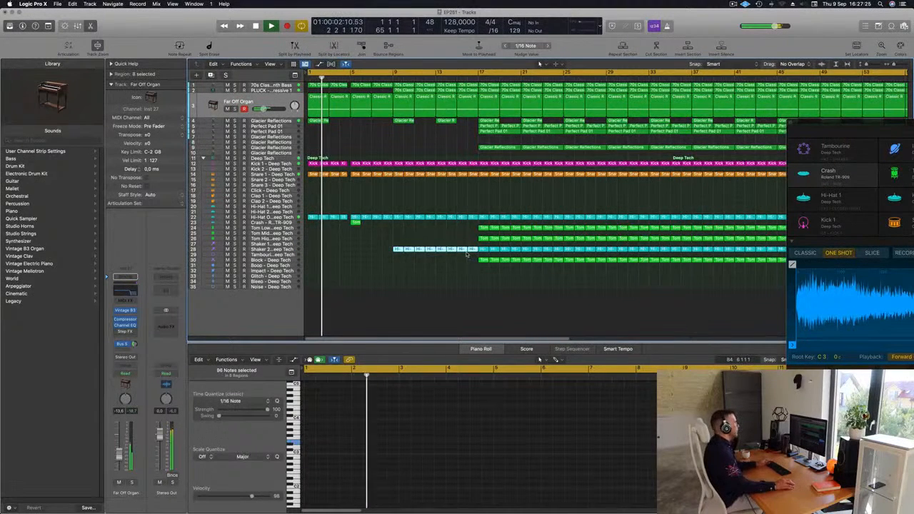
key(BackSpace)
click(381, 76)
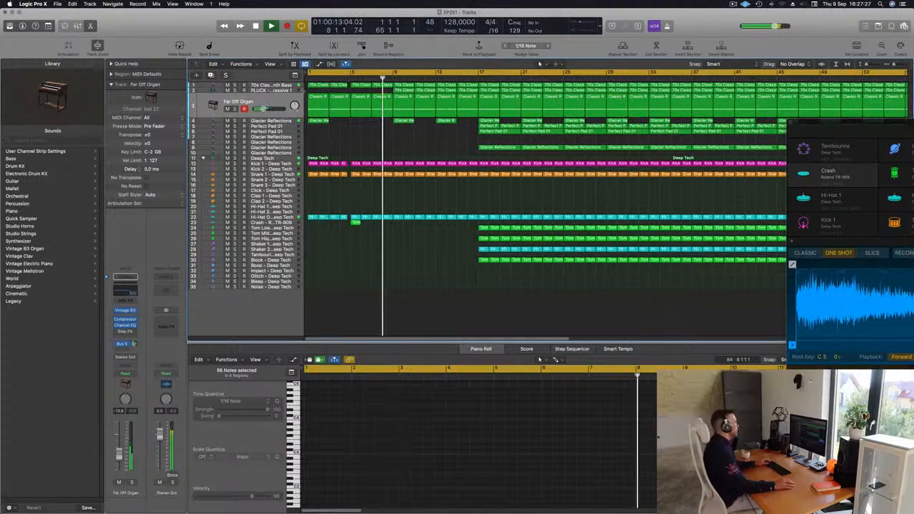
Open the Sylenth1 instrument on the PLUCK - Basic Progressive 1 track and set the track's automation mode to Touch.
click(270, 91)
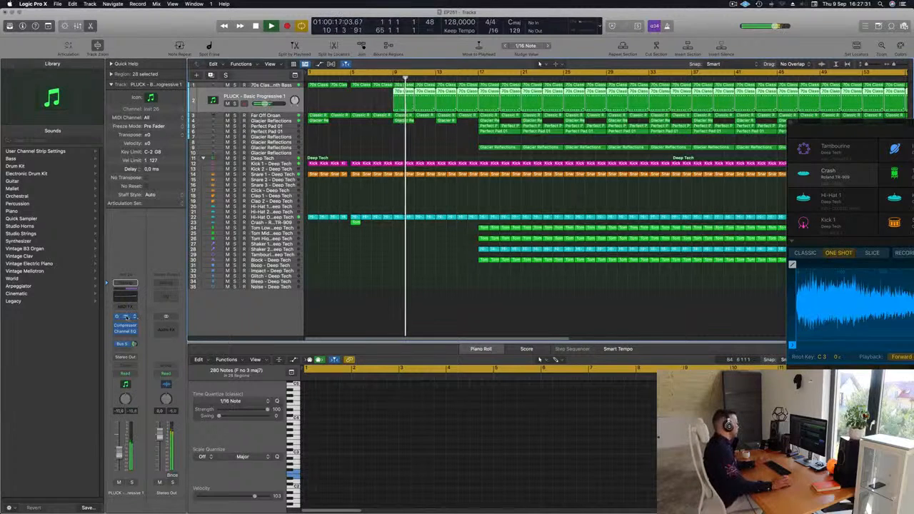
click(125, 317)
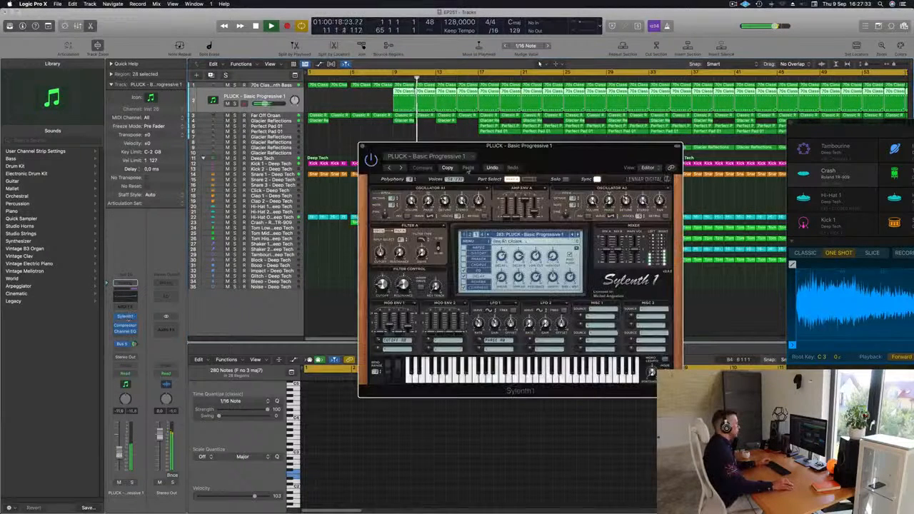
drag(594, 149, 685, 142)
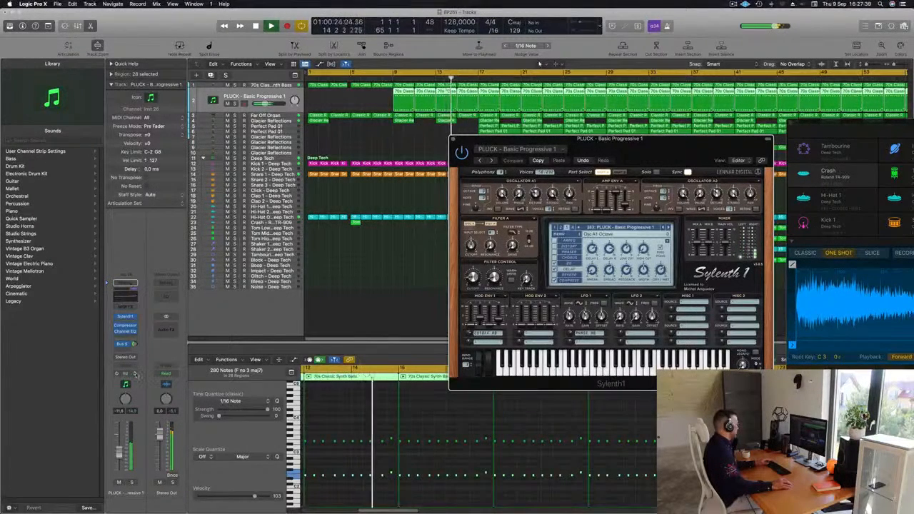
click(126, 373)
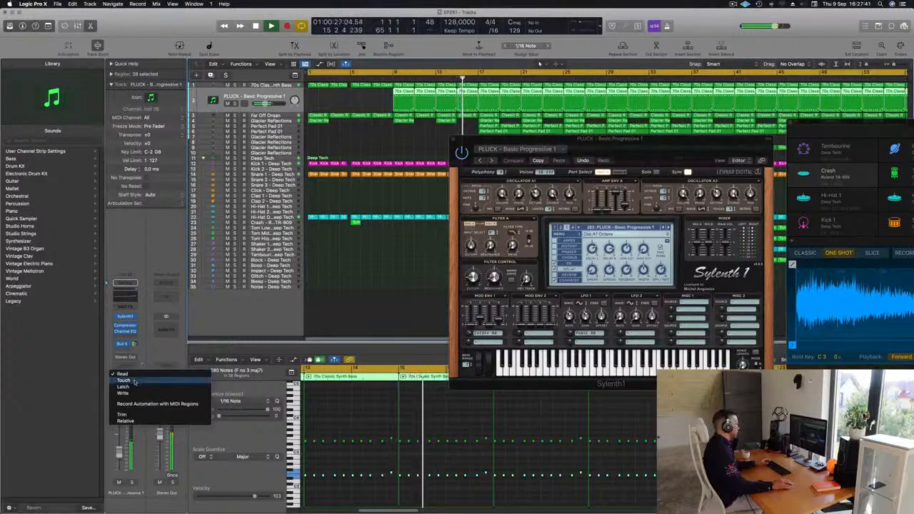
click(123, 379)
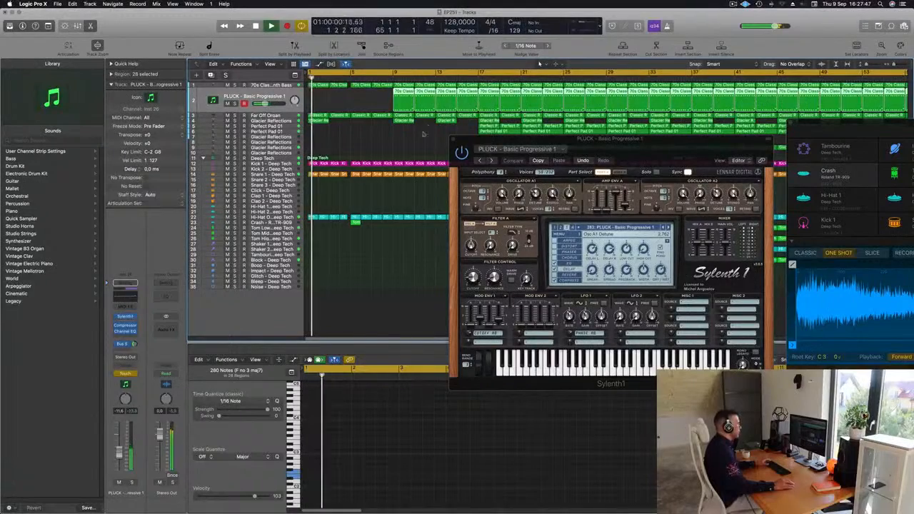
Record a short Sylenth1 filter cutoff movement around bar 9, stop playback and close the instrument window.
click(383, 77)
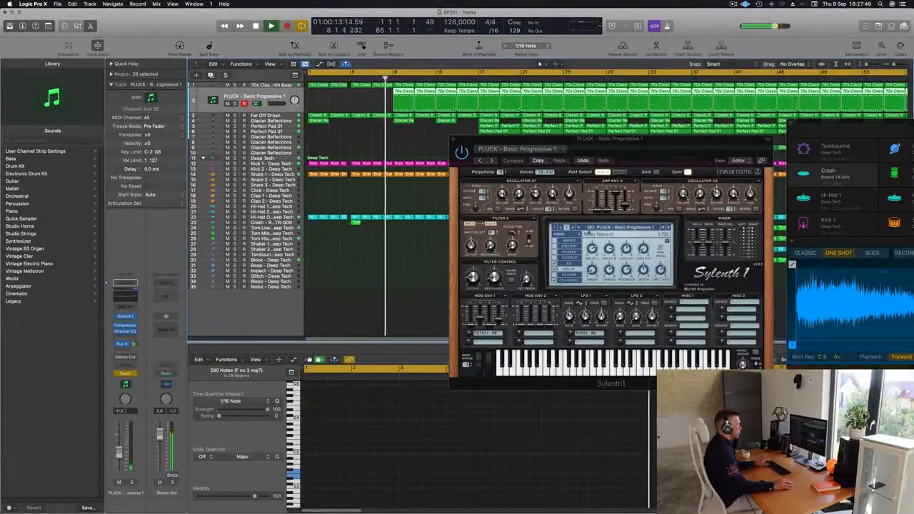
drag(472, 279, 472, 276)
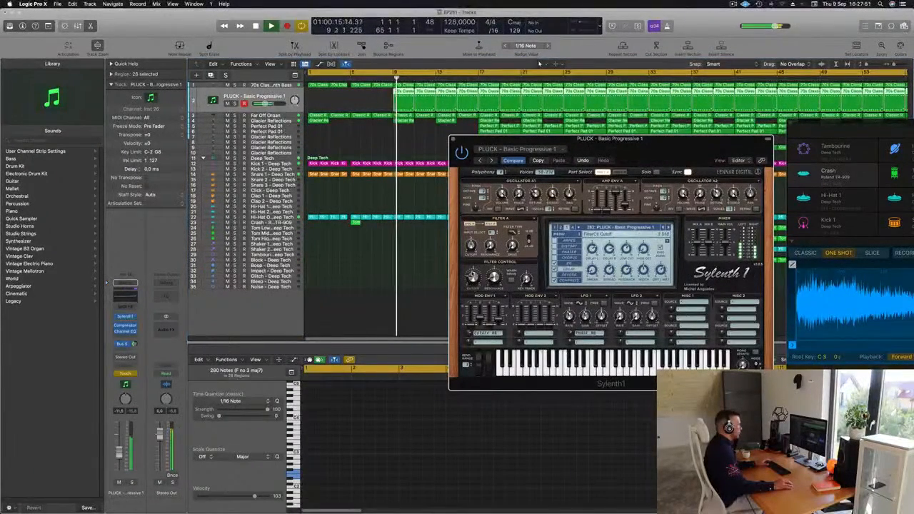
key(Return)
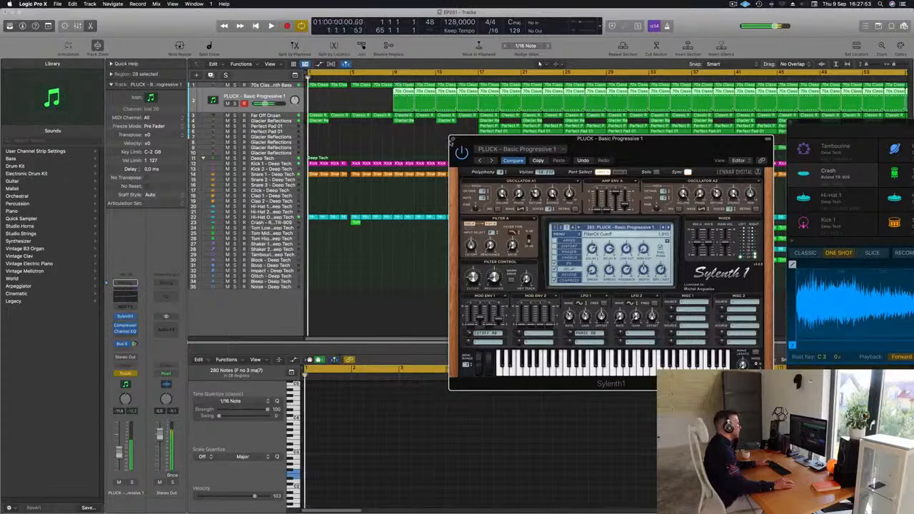
click(452, 140)
key(space)
Show track automation and display the Sylenth1 FilterCtl Cutoff curve on the PLUCK track.
drag(273, 134, 274, 137)
key(a)
click(271, 120)
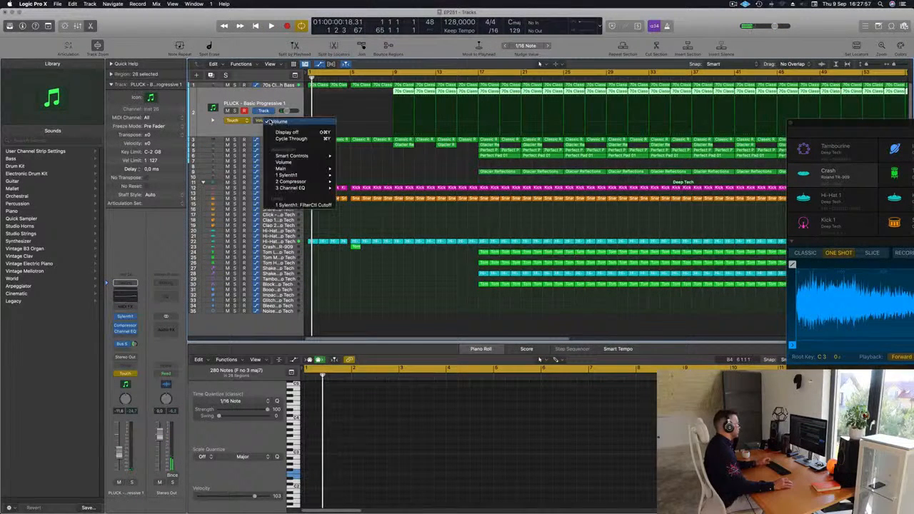
click(300, 205)
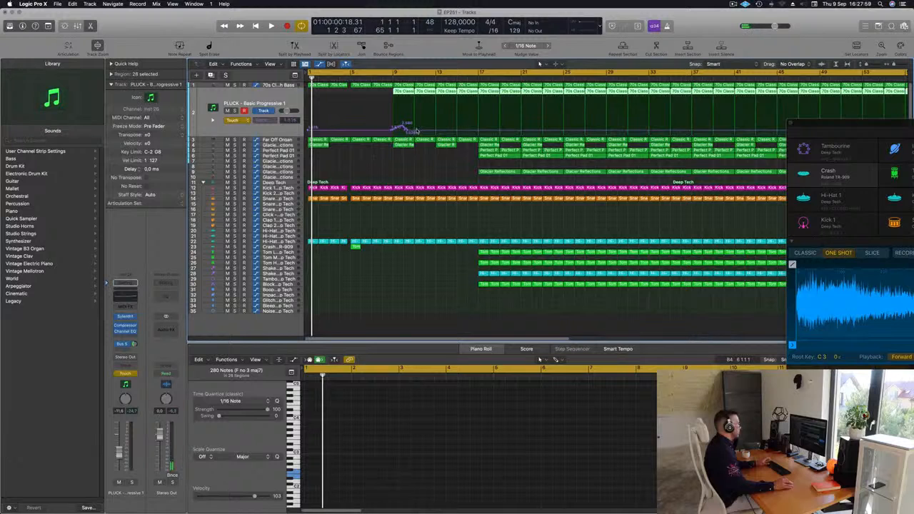
Clear the recorded cutoff points near bar 9 and reshape the curve into a shallow dip at bar 9.
click(407, 131)
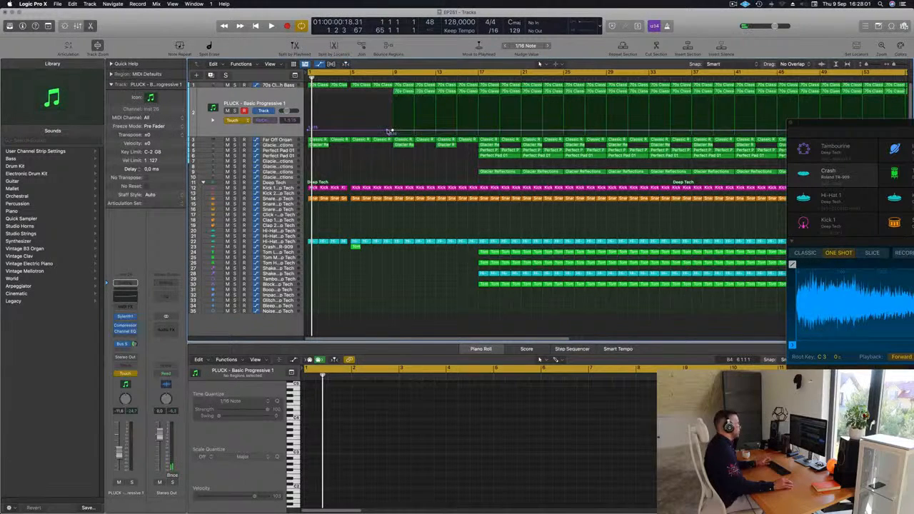
mouse_move(389, 132)
mouse_down()
mouse_move(368, 133)
mouse_move(394, 136)
mouse_up()
key(space)
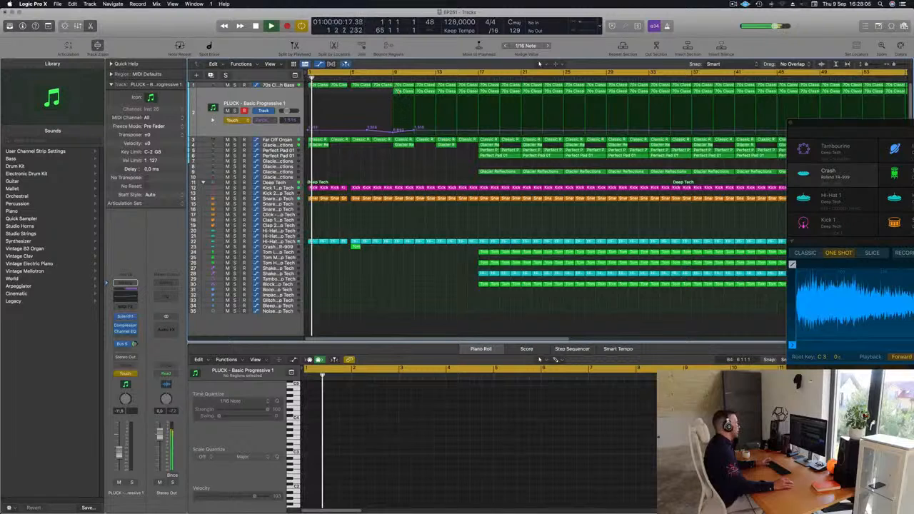
Set the PLUCK track's automation mode to Read and draw a gradual filter cutoff rise leading up to bar 17.
click(382, 80)
click(232, 122)
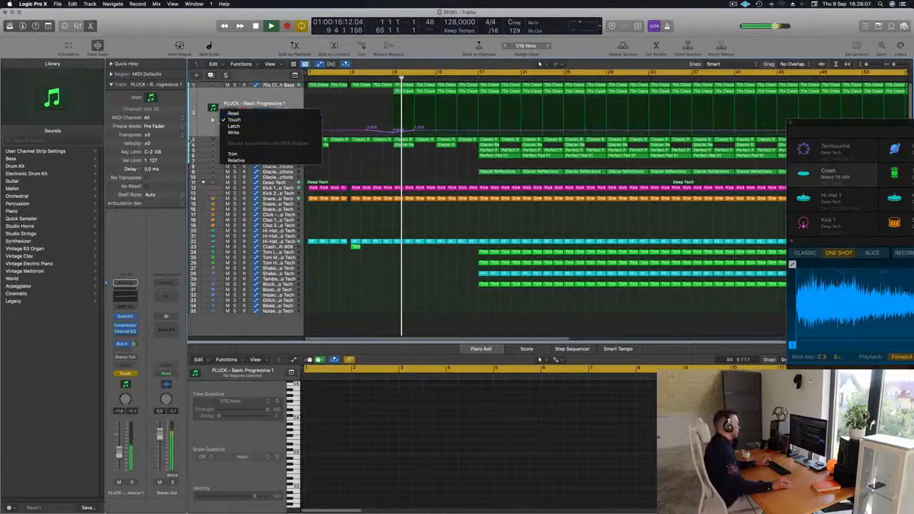
click(233, 112)
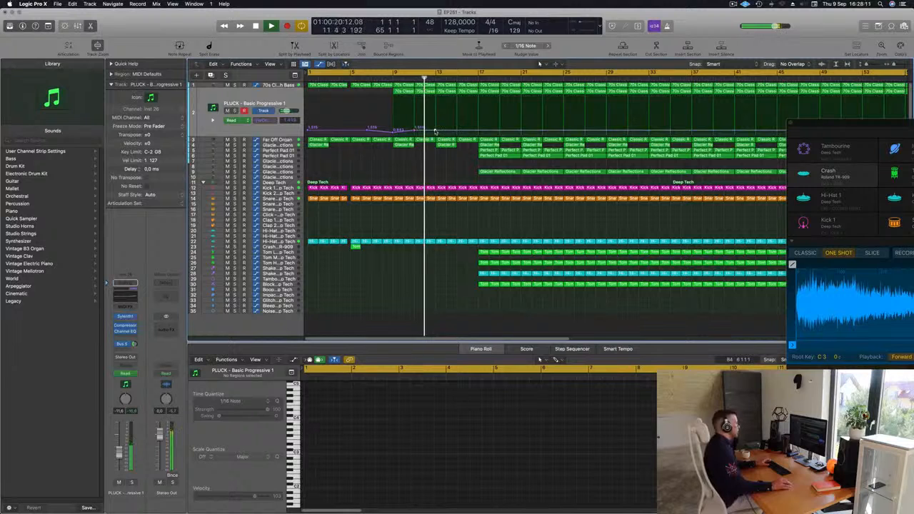
drag(435, 132, 477, 127)
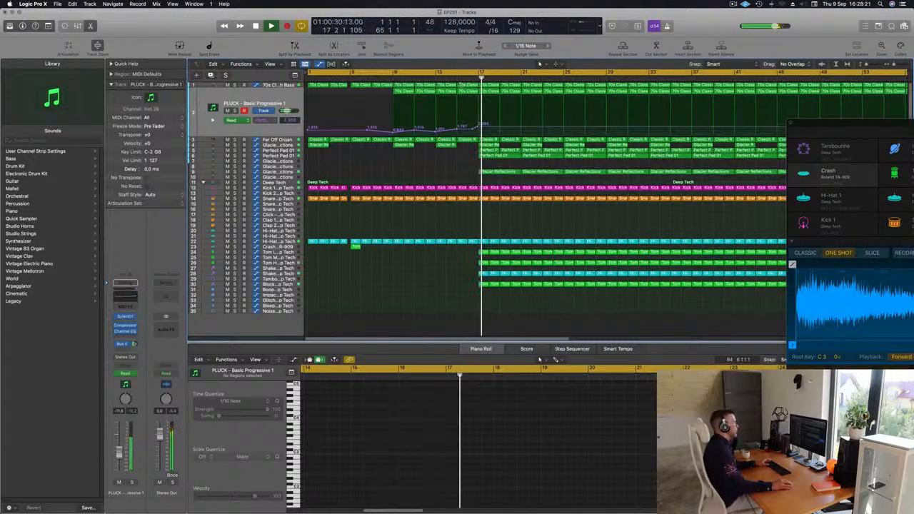
Delete the Glacier Reflections region and the two-bar Perfect Pad 01 region that start at bar 17.
click(489, 156)
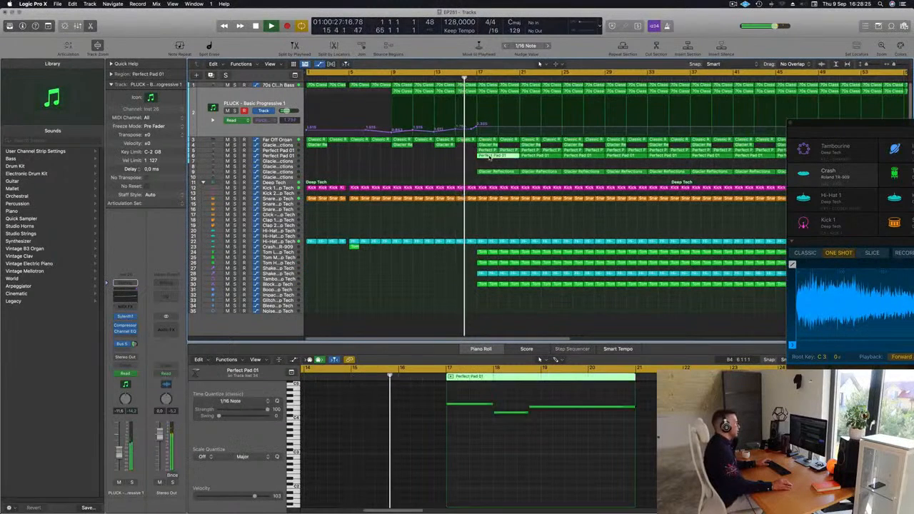
click(497, 172)
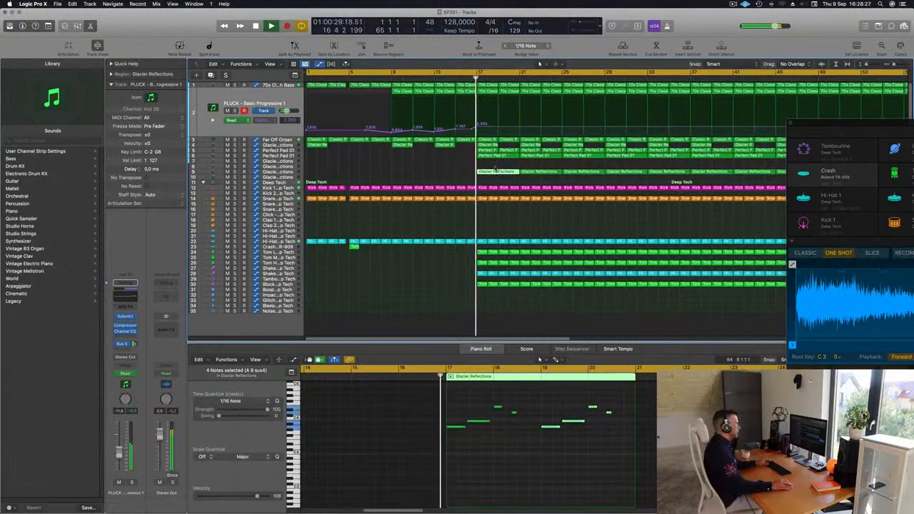
key(Delete)
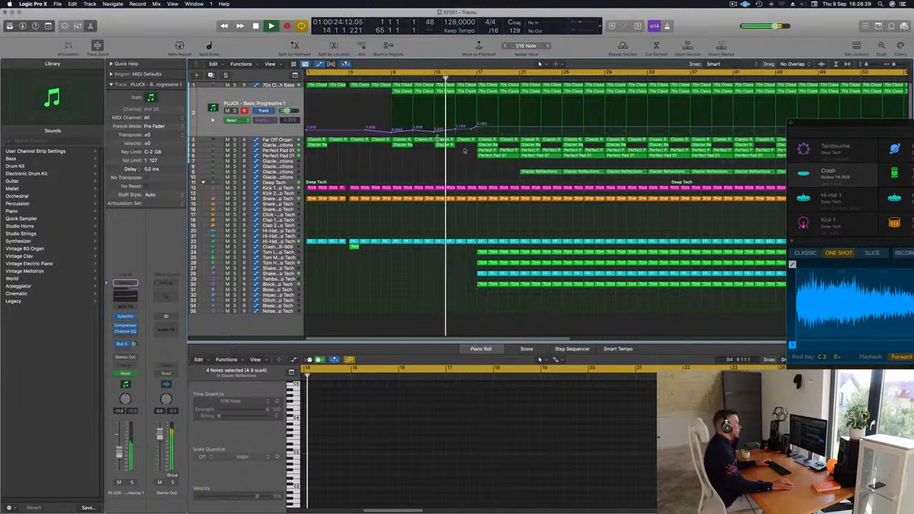
key(super+z)
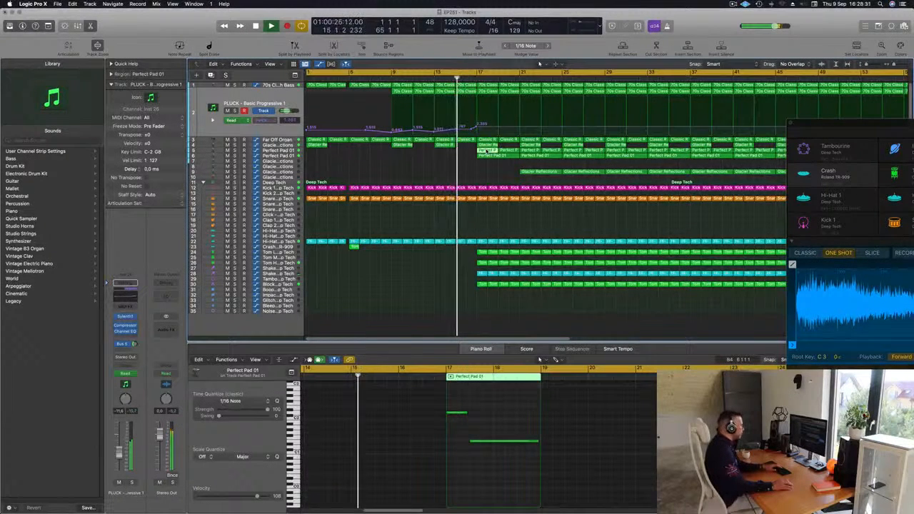
click(480, 163)
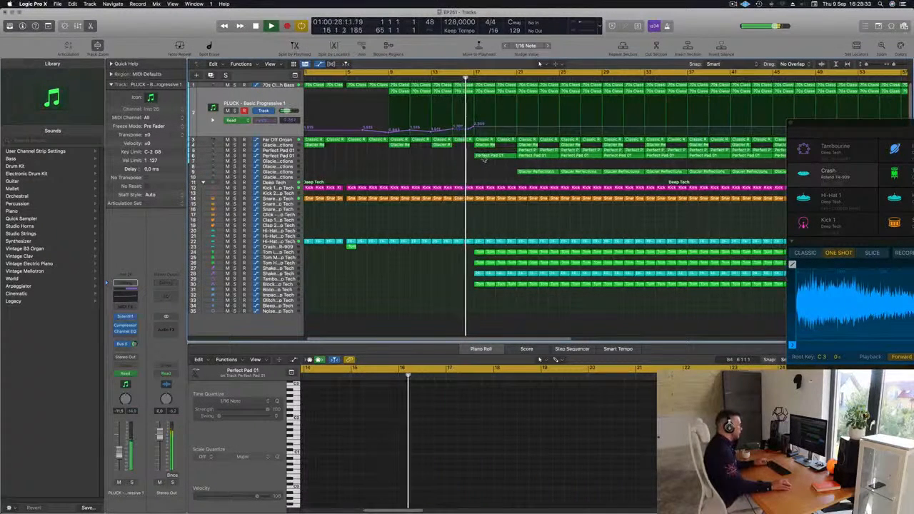
Remove the later notes from the remaining Perfect Pad 01 region at bar 17, keeping only its first note.
click(483, 156)
drag(517, 416, 583, 452)
key(BackSpace)
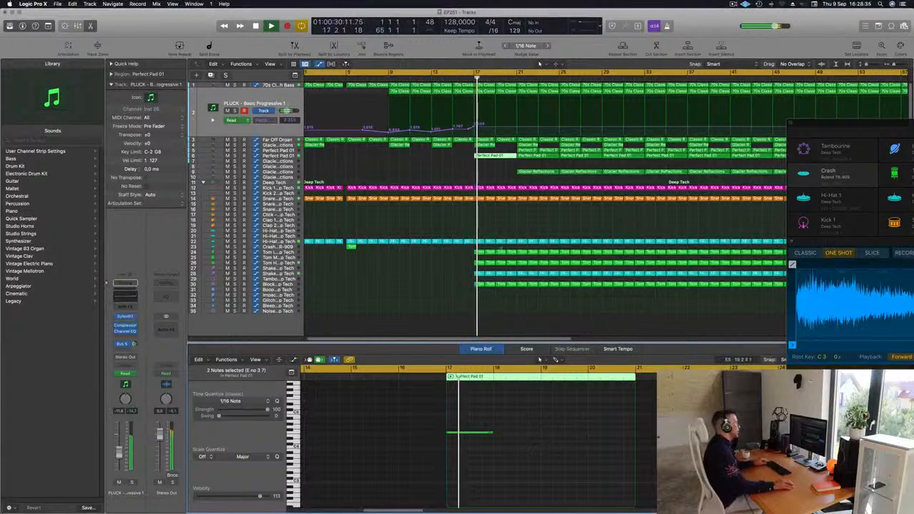
scroll(402, 159, down, 4)
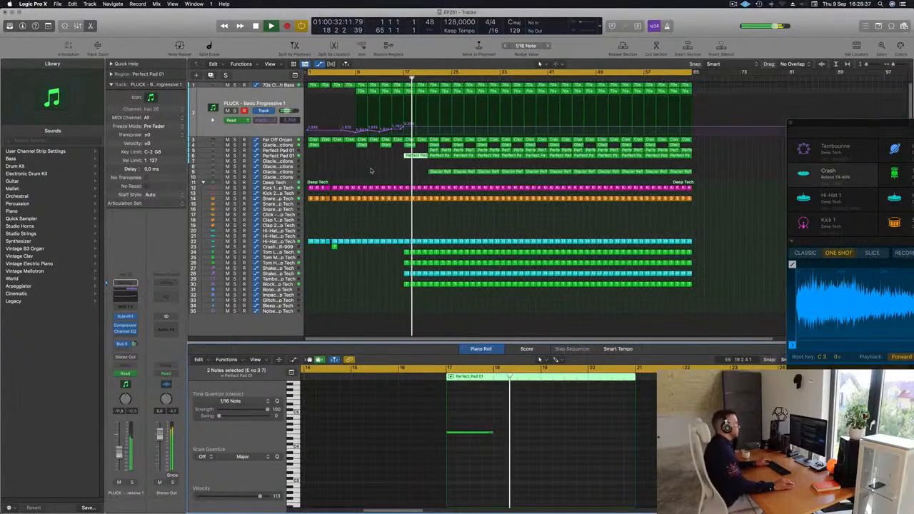
Replay from about bar 11 and delete the Tom Low, Tom High and Block regions in bars 17 to 21.
click(367, 78)
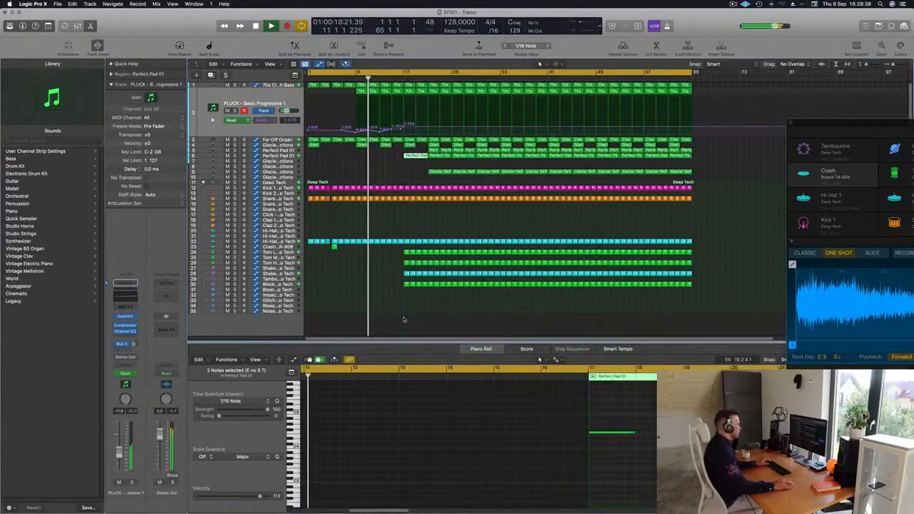
click(397, 253)
drag(420, 262, 433, 286)
key(BackSpace)
key(BackSpace)
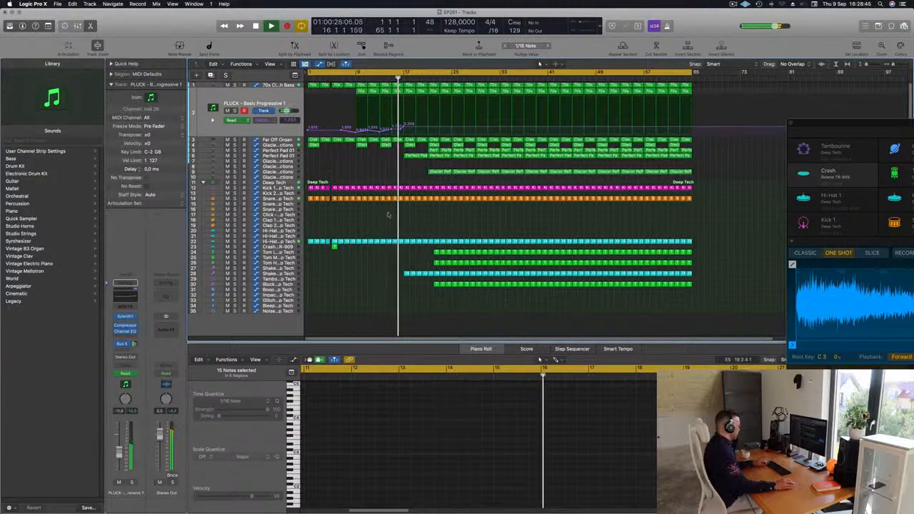
Rename all regions by their track names and colour them by their track colours.
key(super+a)
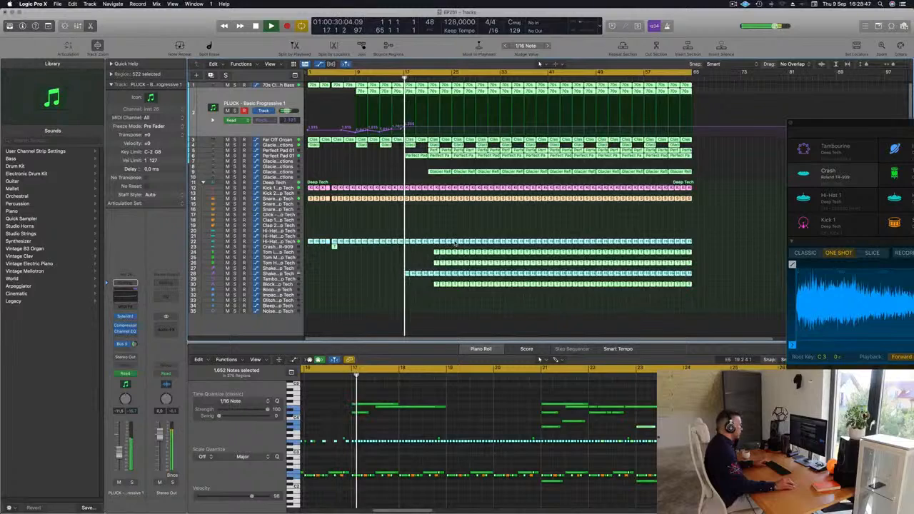
right_click(454, 243)
click(471, 247)
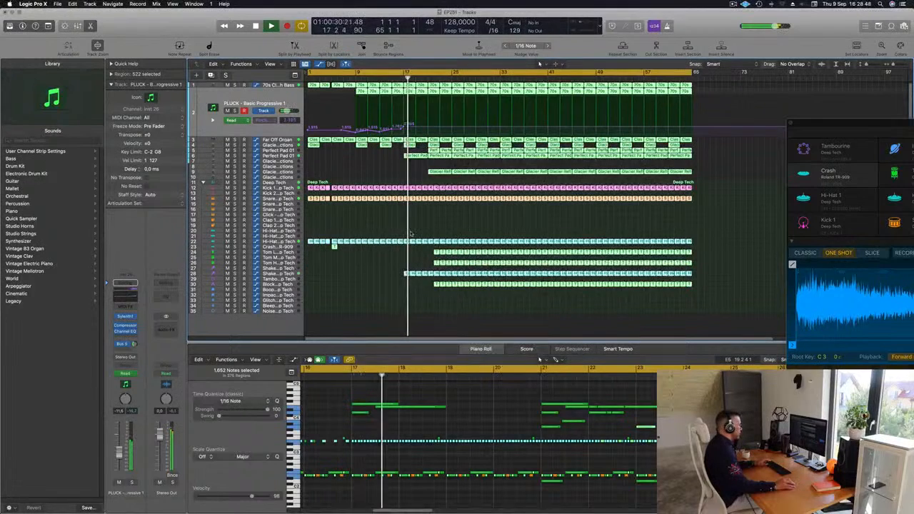
right_click(449, 243)
click(454, 251)
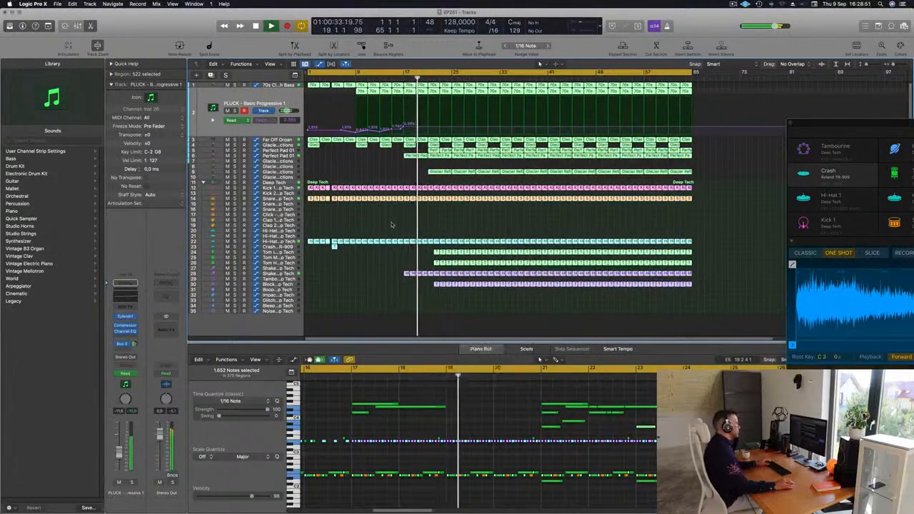
key(shift+super+a)
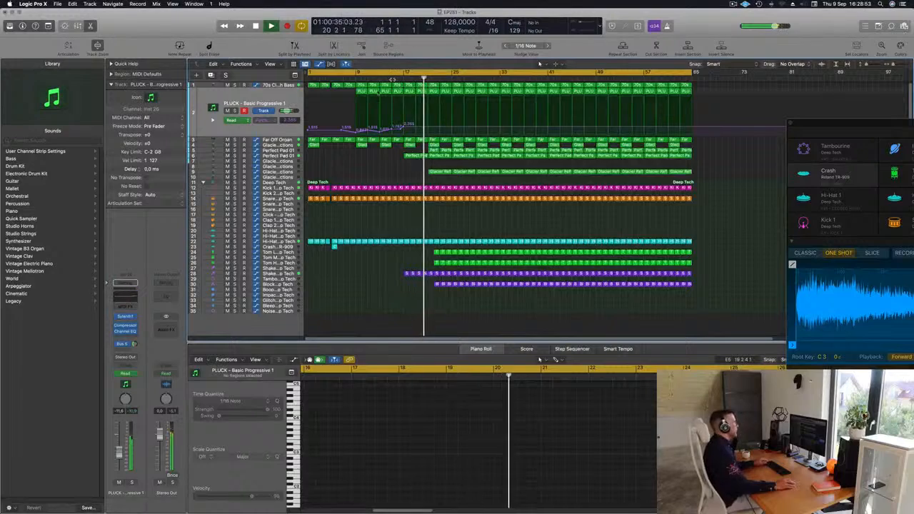
Cut a one-beat break before bar 17 by deleting the last beat of bar 16 from the bass down through the hi-hat tracks.
scroll(364, 185, up, 1)
scroll(376, 179, down, 3)
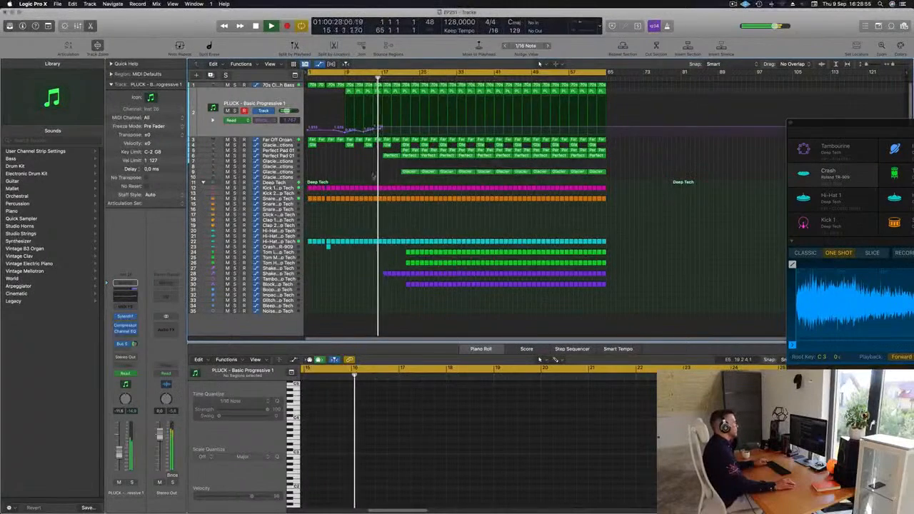
scroll(378, 178, up, 2)
scroll(378, 176, up, 3)
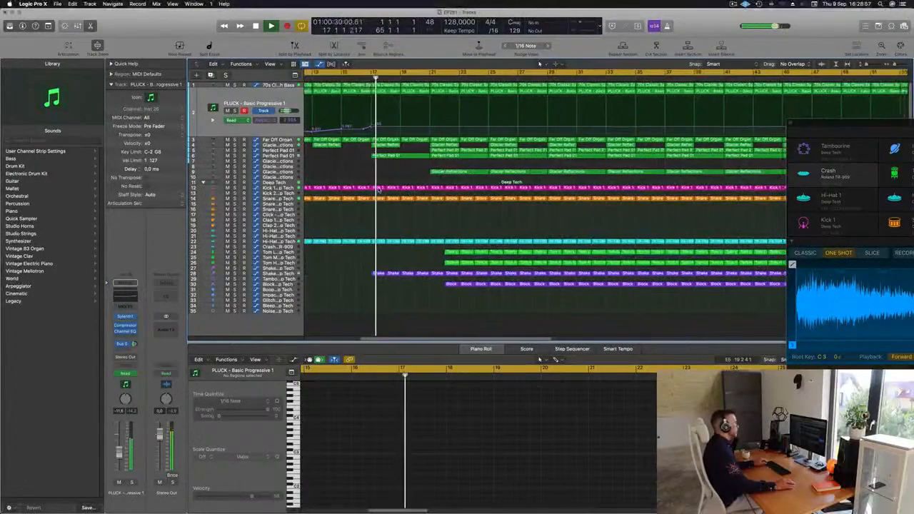
scroll(402, 159, left, 3)
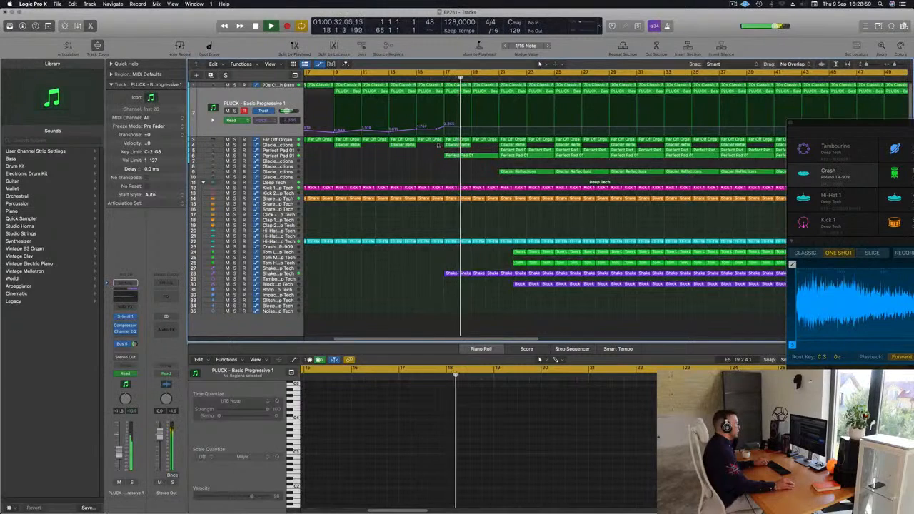
drag(440, 251, 444, 122)
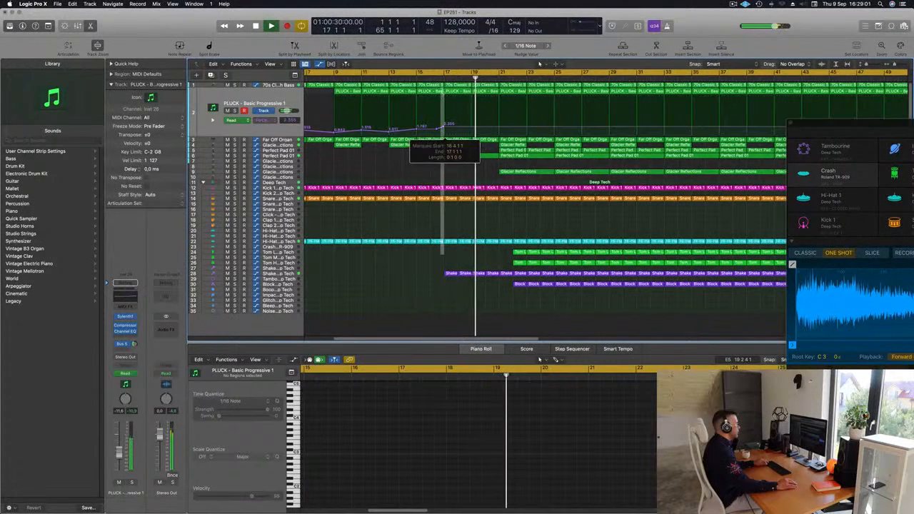
drag(442, 82, 442, 82)
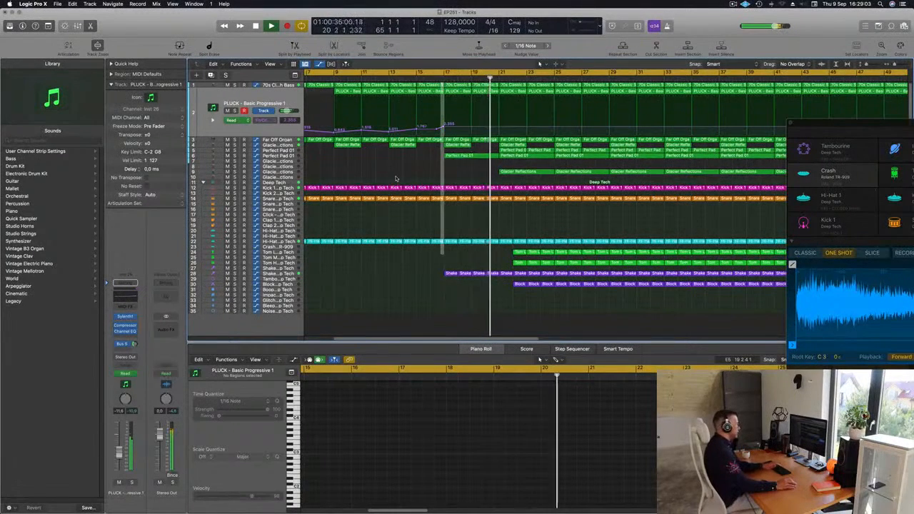
key(Delete)
key(Return)
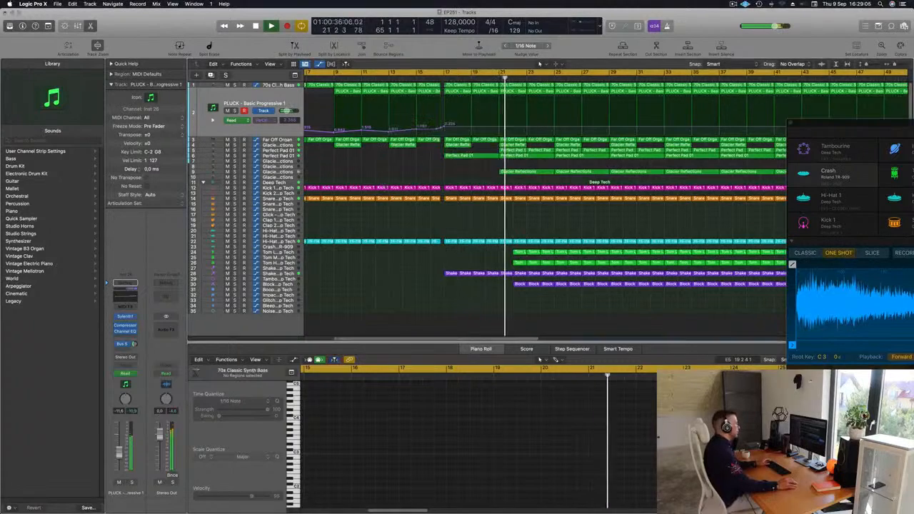
Replay the break from about bar 15 and delete the four-bar Glacier Reflections region starting at bar 21.
click(416, 79)
scroll(427, 147, up, 8)
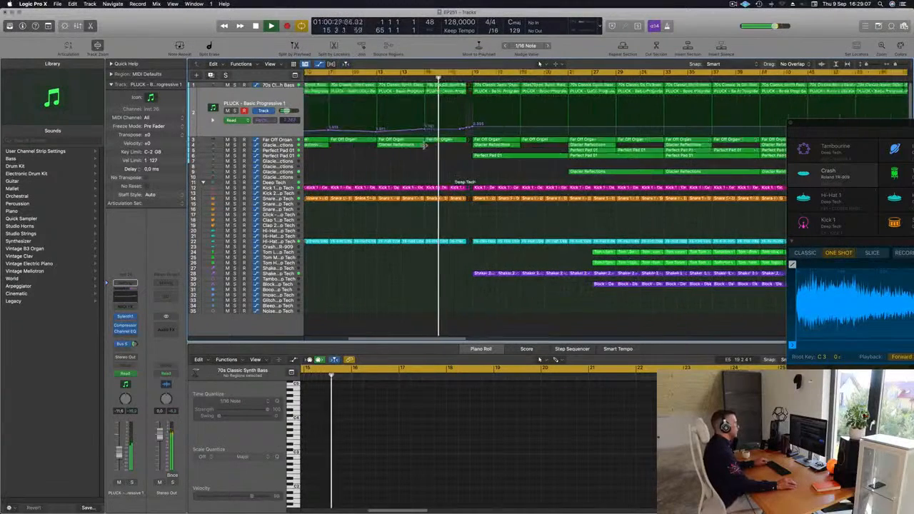
scroll(429, 157, down, 8)
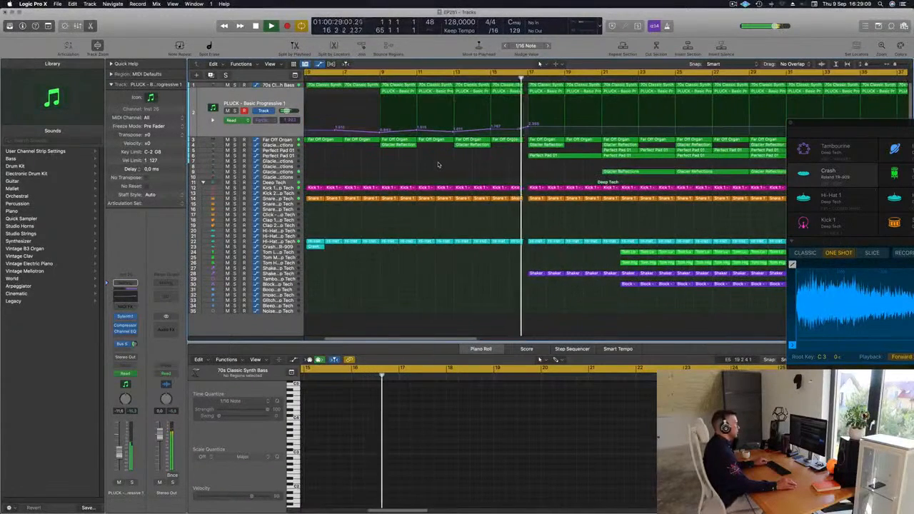
scroll(457, 162, down, 10)
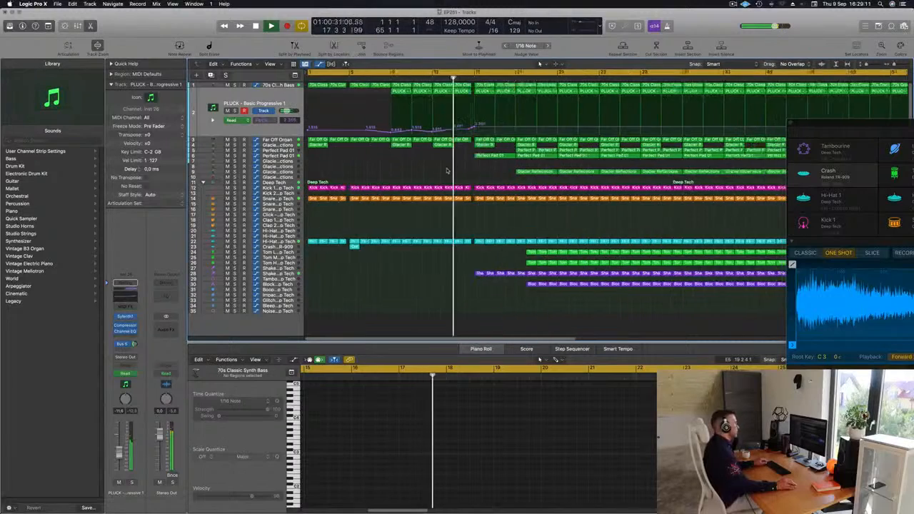
scroll(435, 173, down, 2)
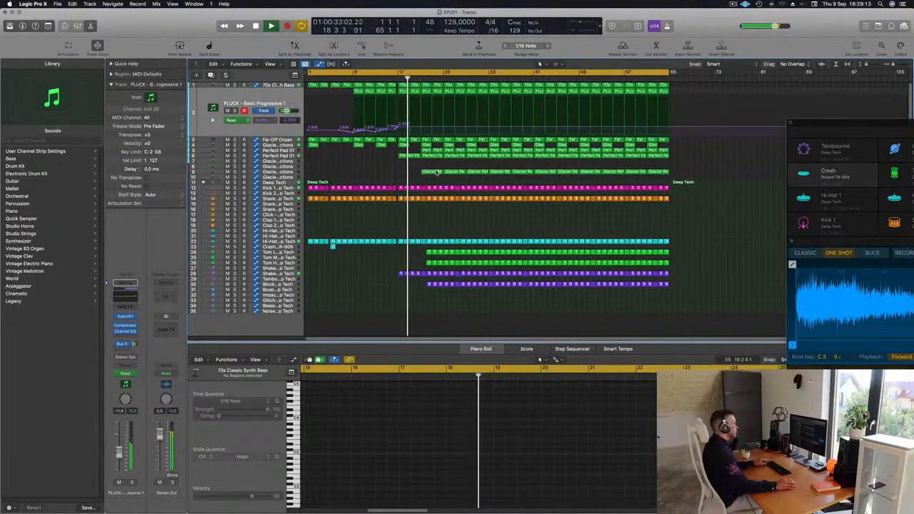
click(434, 172)
key(Delete)
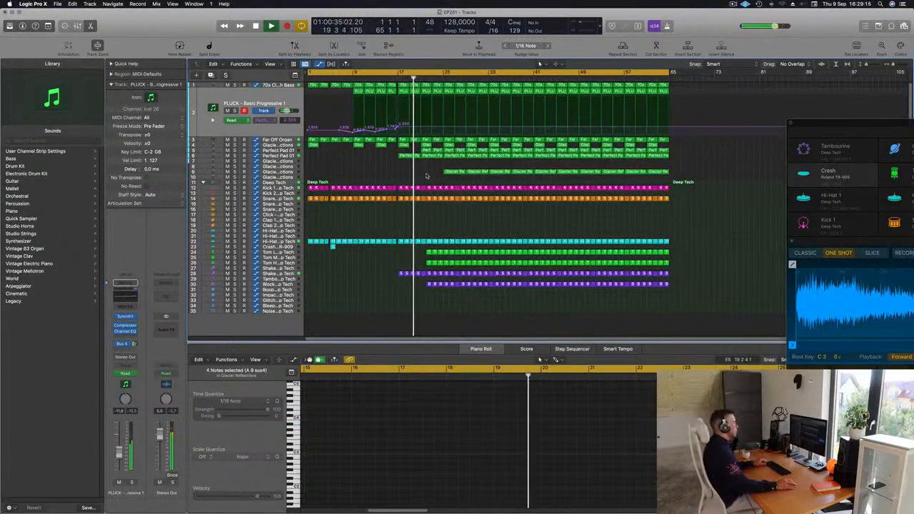
Replay from about bar 16 and delete the three Perfect Pad 01 regions between bars 21 and 25.
scroll(426, 175, up, 2)
click(433, 149)
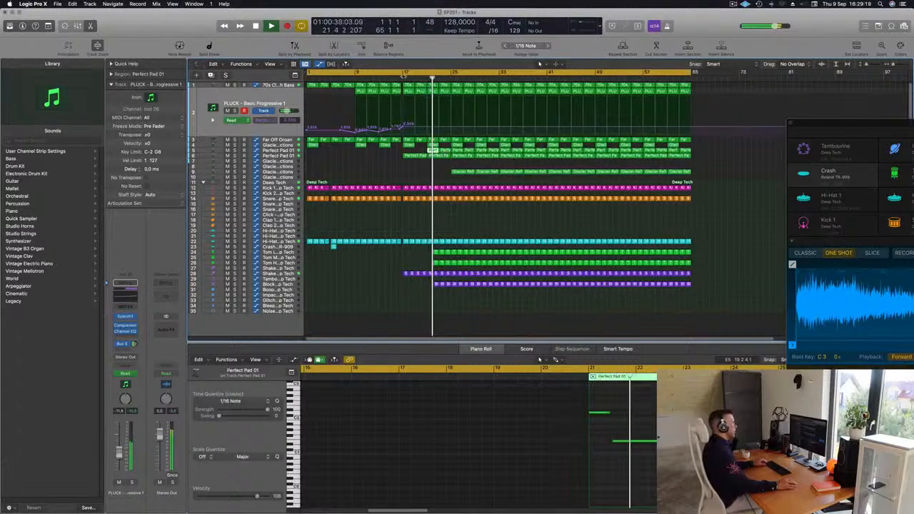
click(397, 78)
drag(433, 169, 448, 153)
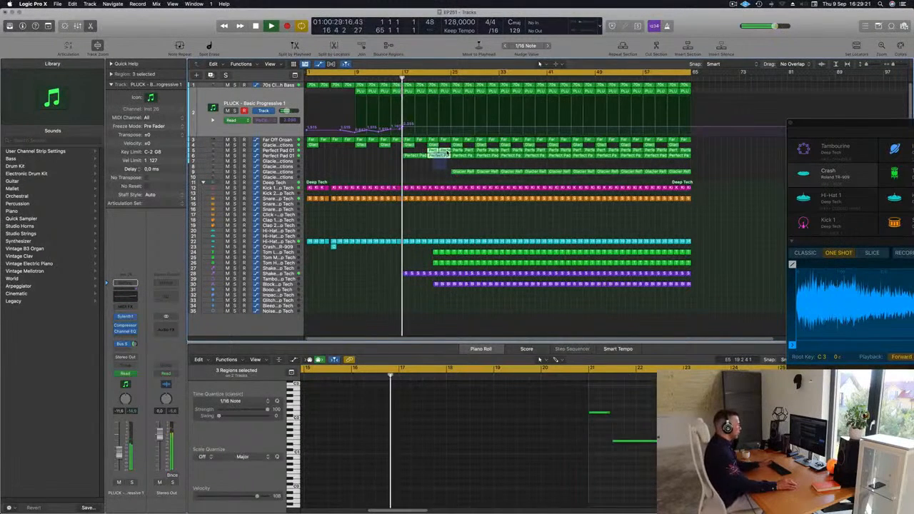
key(Delete)
scroll(438, 193, up, 2)
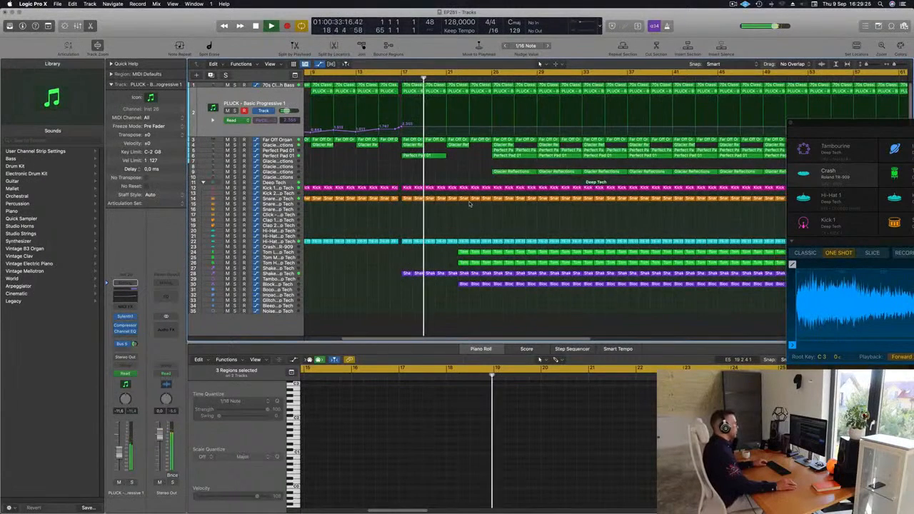
Delete the Tom Low, Tom High and Block regions in bar 22.
drag(455, 250, 466, 265)
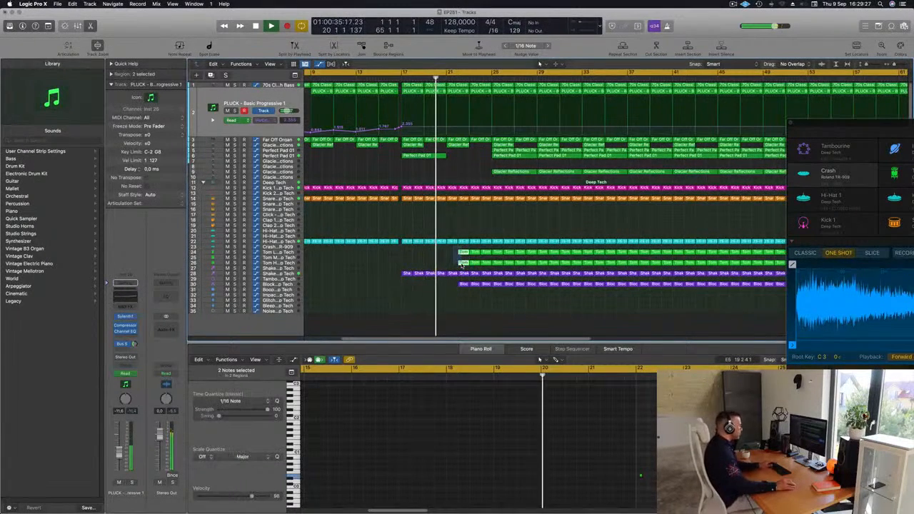
key(Delete)
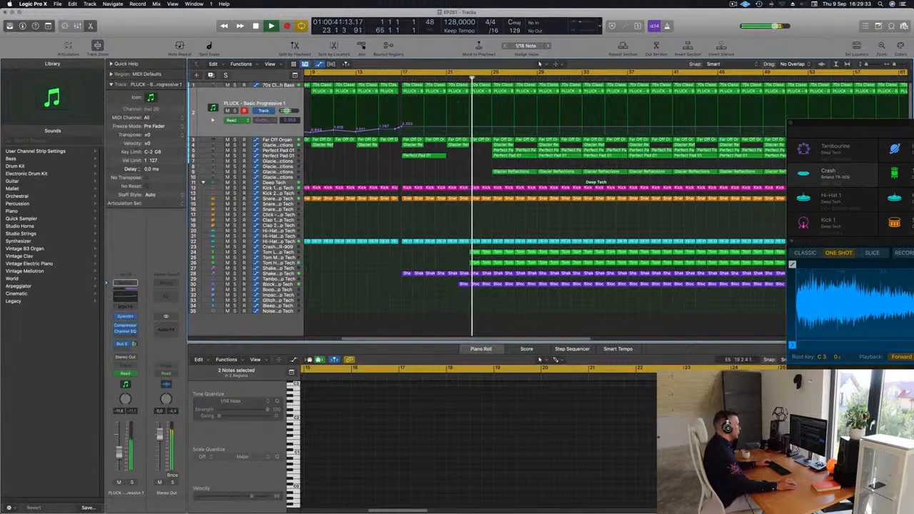
click(436, 295)
click(462, 284)
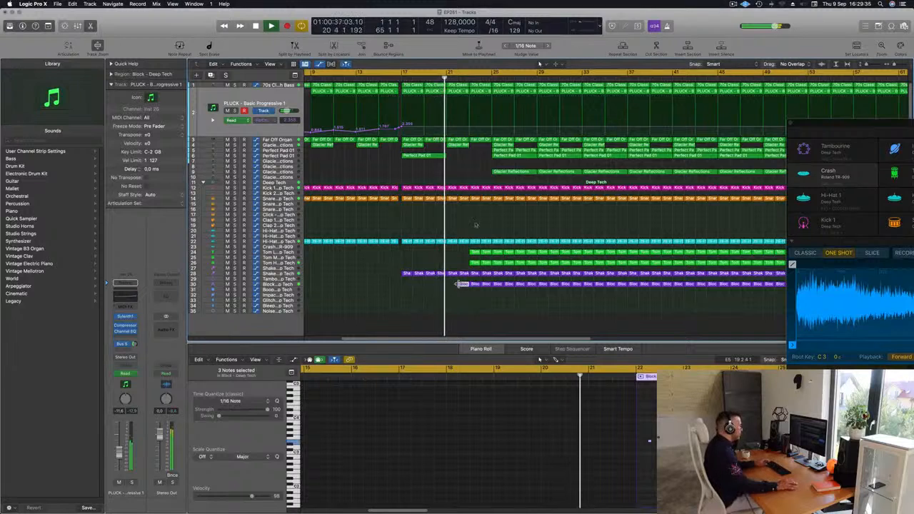
key(Delete)
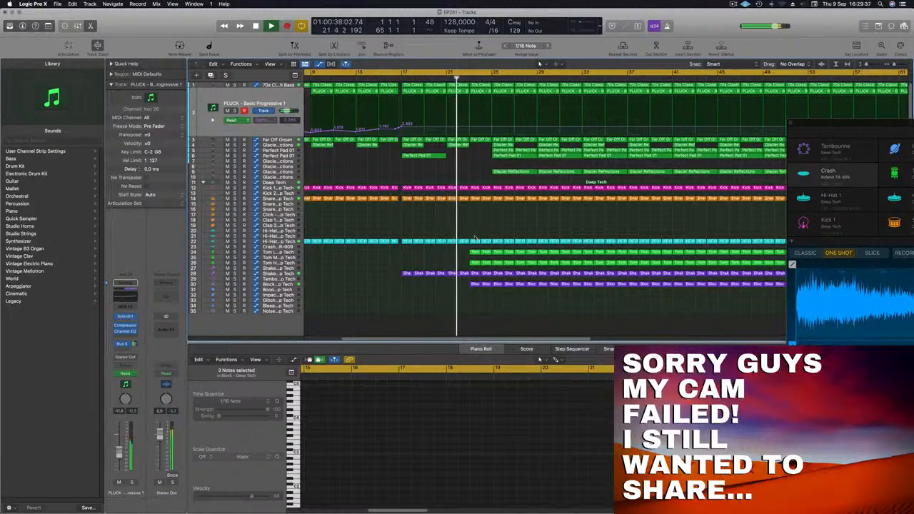
Delete the Hi-Hat, Tom Low, Tom High and Shaker regions in bars 23 and 24.
drag(475, 238, 475, 262)
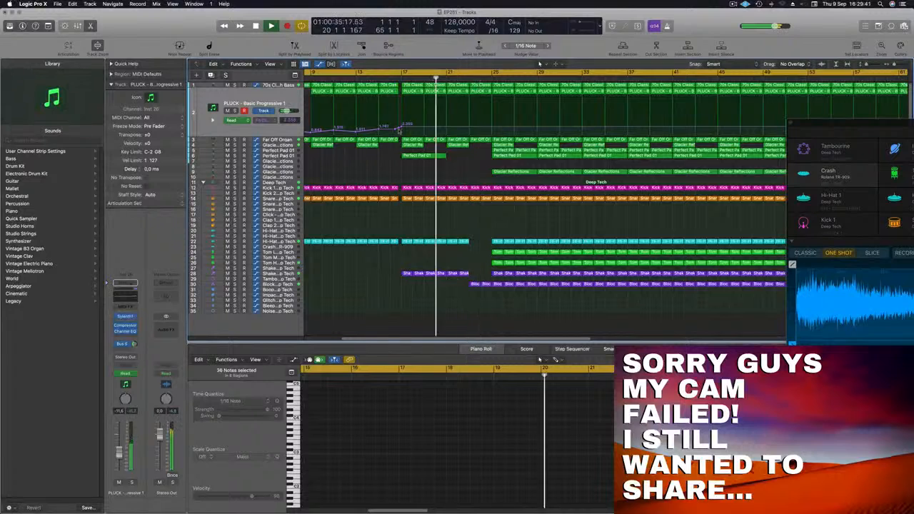
scroll(460, 219, up, 1)
scroll(463, 219, down, 2)
scroll(470, 223, left, 1)
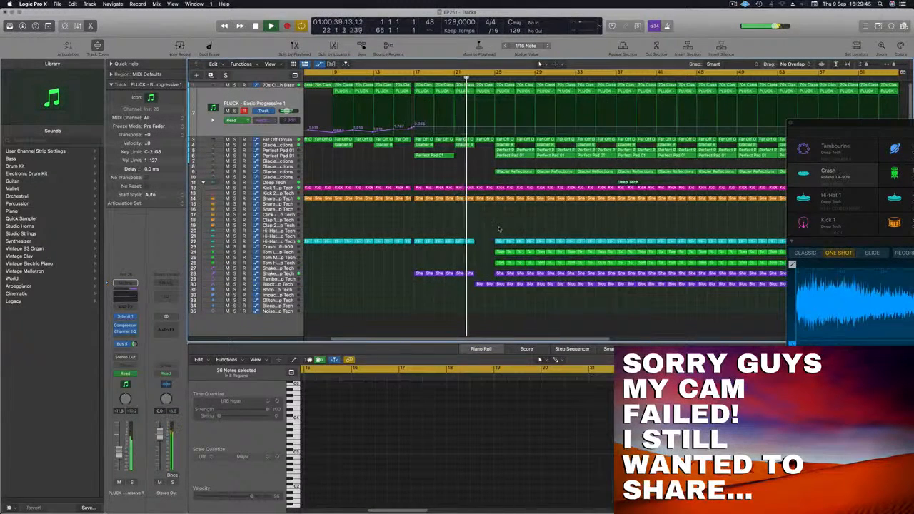
scroll(529, 231, left, 1)
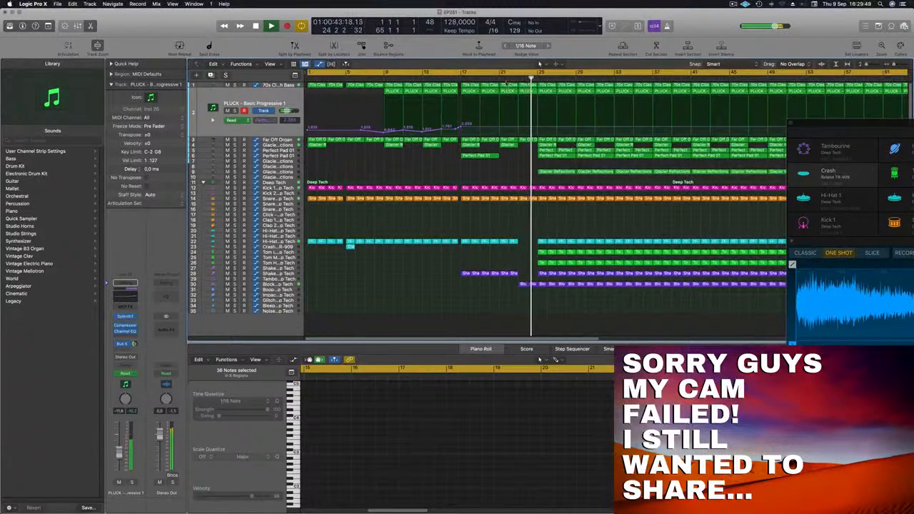
Replay the passage from about bar 21 with the Block - Deep Tech track selected.
click(508, 78)
click(289, 286)
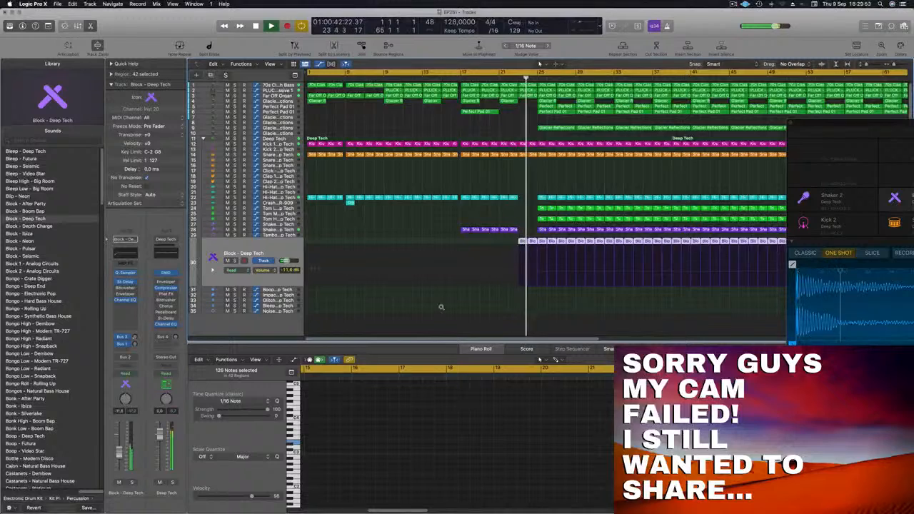
key(super+Left)
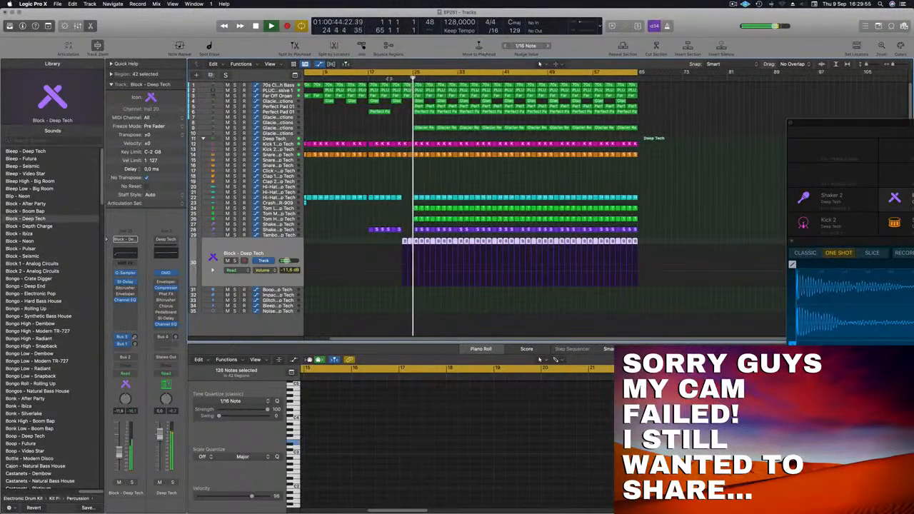
click(389, 79)
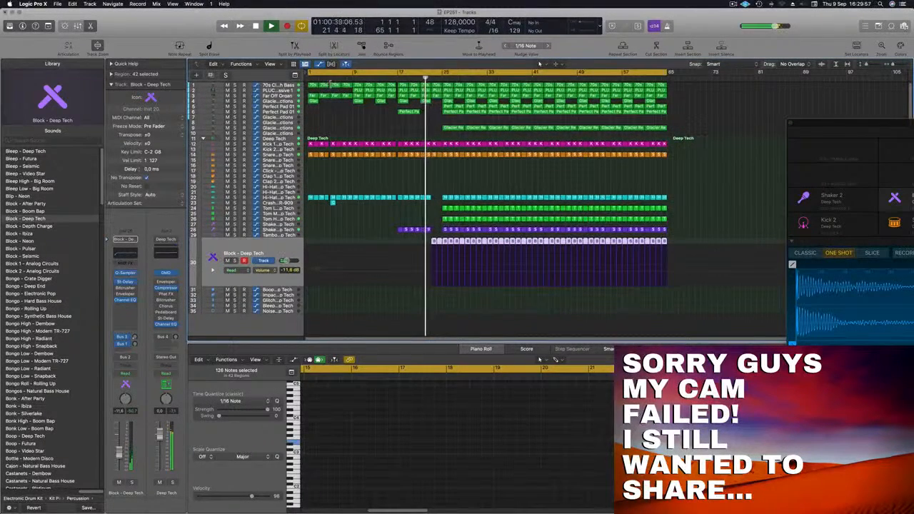
Draw filter cutoff automation on the PLUCK track that rises from a low point near bar 23 to a peak near bar 27.
click(280, 91)
click(430, 127)
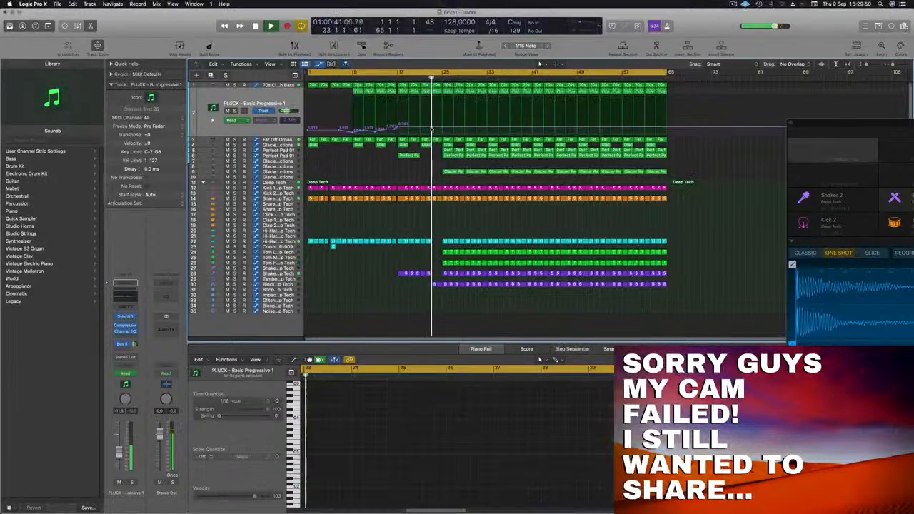
drag(431, 127, 453, 124)
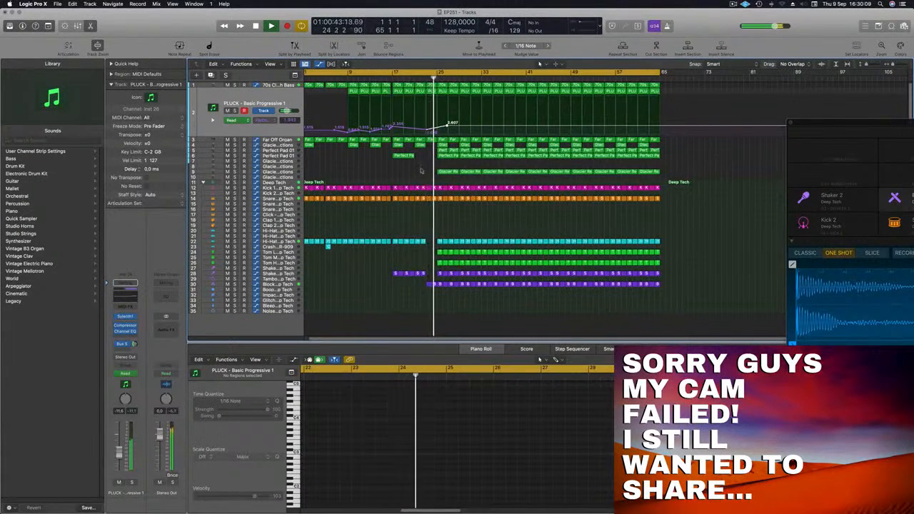
scroll(414, 170, up, 3)
scroll(416, 170, down, 5)
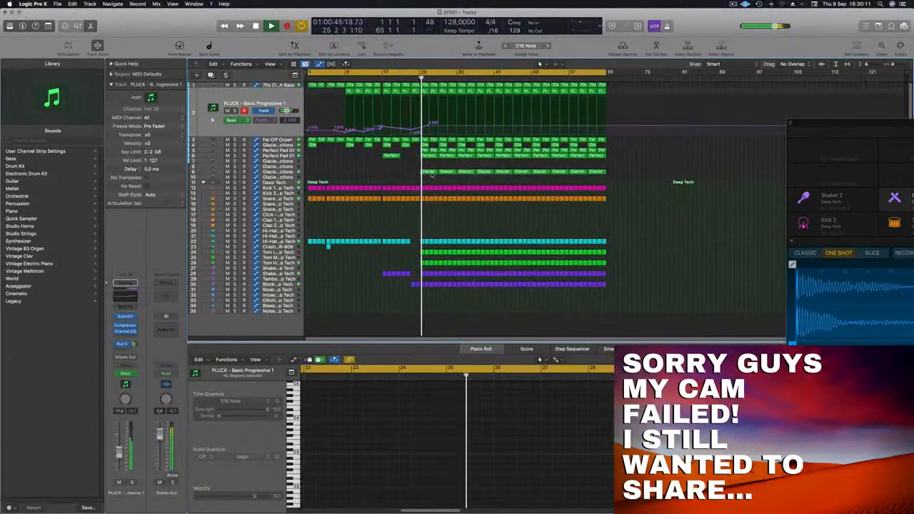
scroll(431, 175, up, 2)
scroll(432, 174, down, 1)
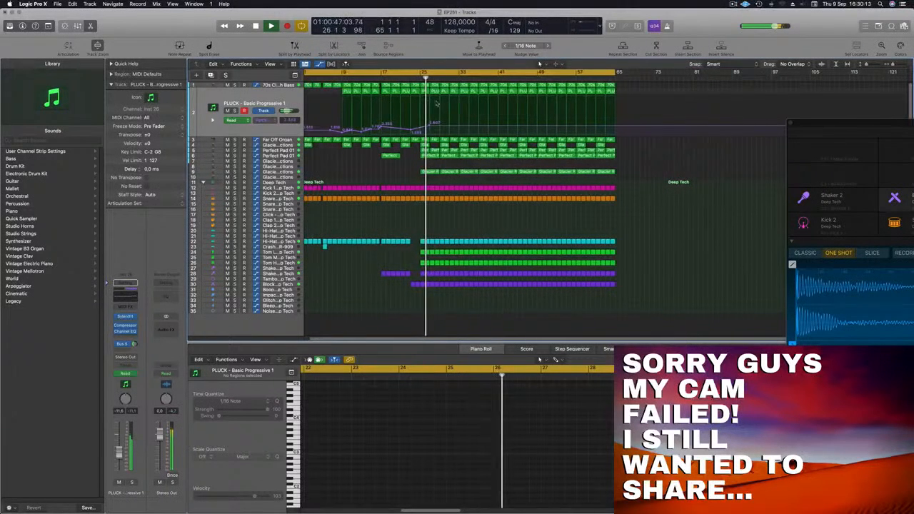
Delete the Perfect Pad 01 regions and the upper Glacier Reflections region in bars 25 to 28, and replay from about bar 23.
click(397, 80)
click(433, 171)
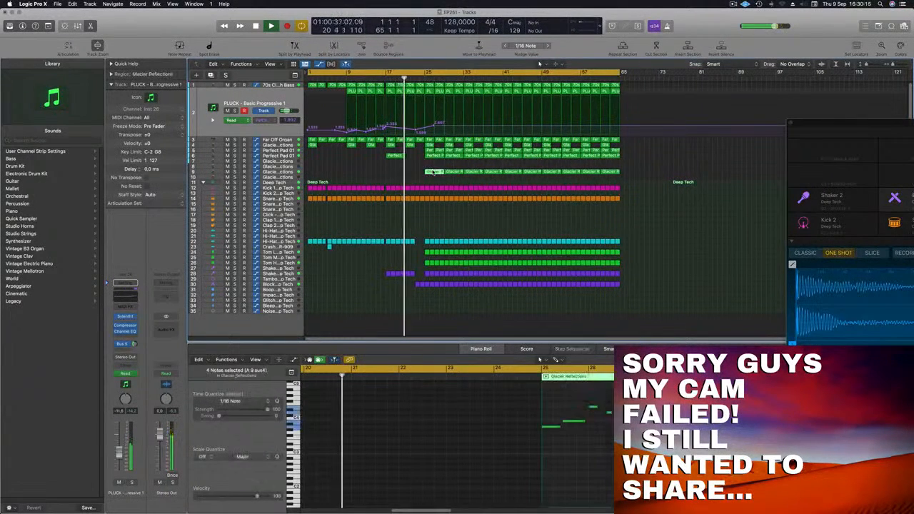
drag(431, 165, 439, 145)
key(Delete)
key(space)
key(space)
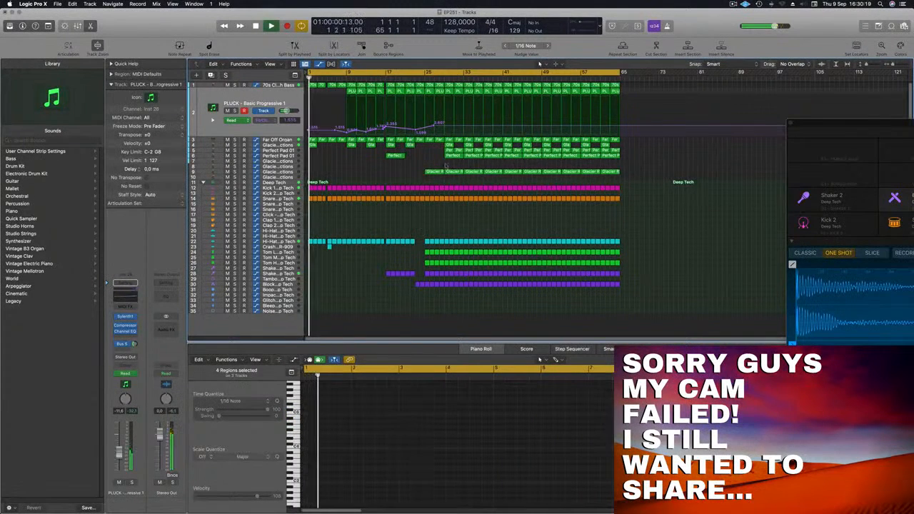
click(415, 78)
scroll(433, 160, up, 1)
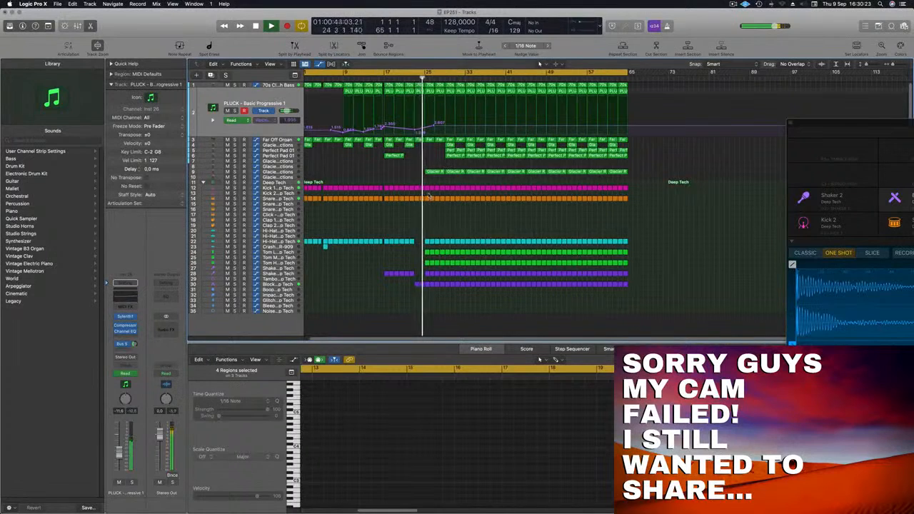
Delete the Snare, Hi-Hat, Tom, Shaker and Block regions in bars 25 to 28, and replay from about bar 23.
drag(428, 195, 444, 303)
key(Delete)
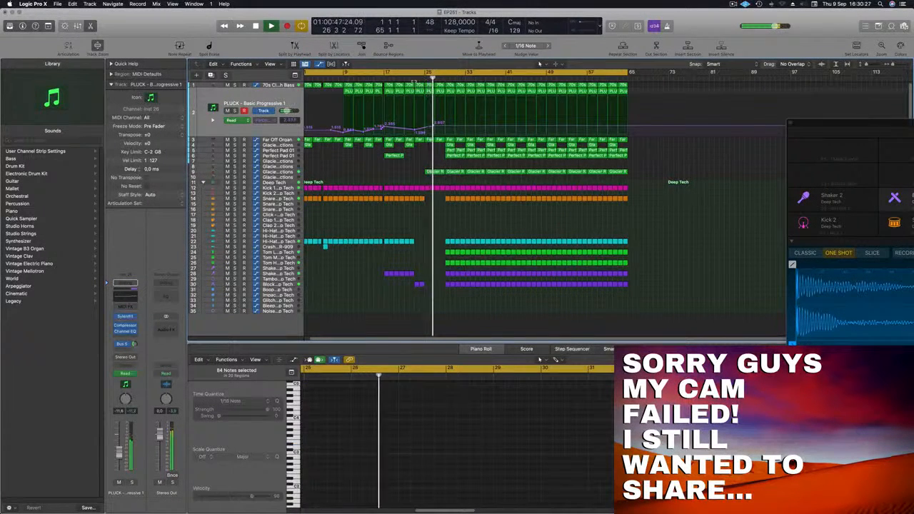
click(415, 78)
scroll(407, 150, up, 3)
scroll(406, 152, down, 3)
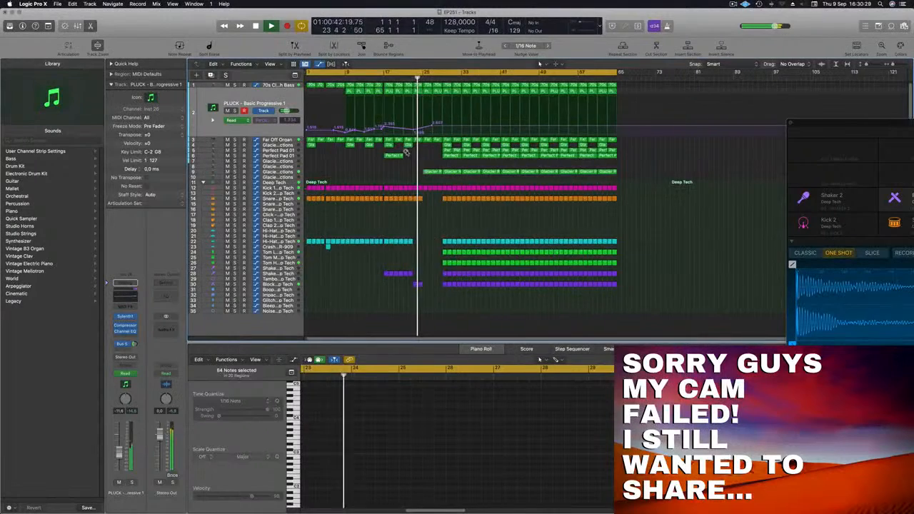
Lower the PLUCK track's filter cutoff automation to 0.759 at about bar 25, replacing the upward ramp.
scroll(406, 152, up, 3)
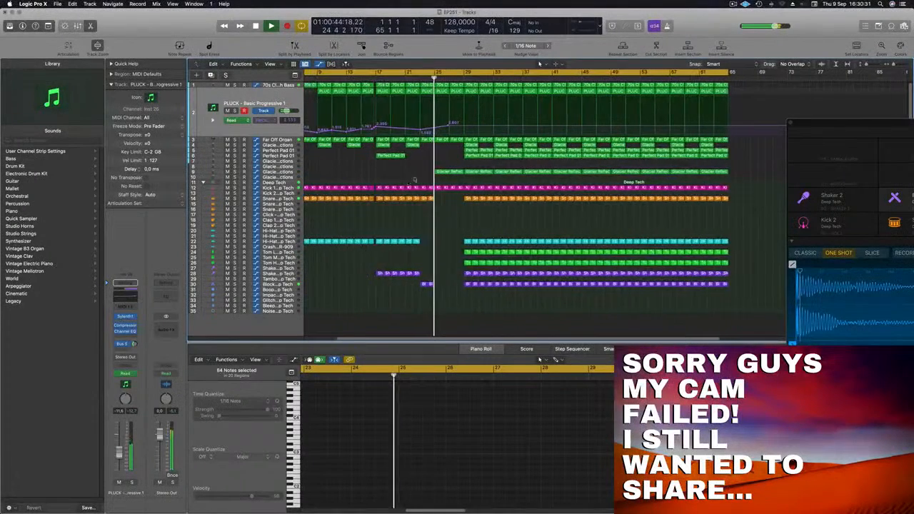
scroll(414, 180, down, 3)
drag(442, 124, 442, 134)
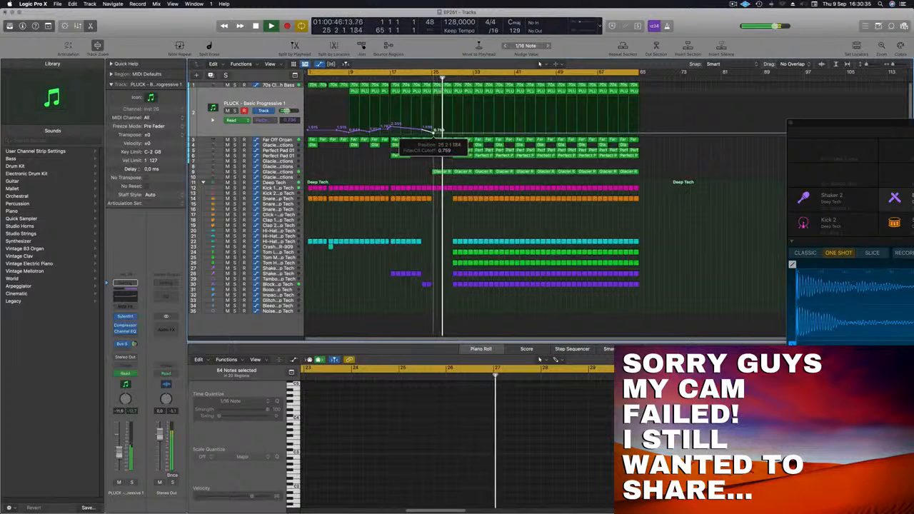
Delete the Glacier Reflections region in bars 25 to 28 and place Perfect Pad 01 regions in those bars on both pad tracks.
click(440, 172)
key(Delete)
drag(465, 157, 428, 164)
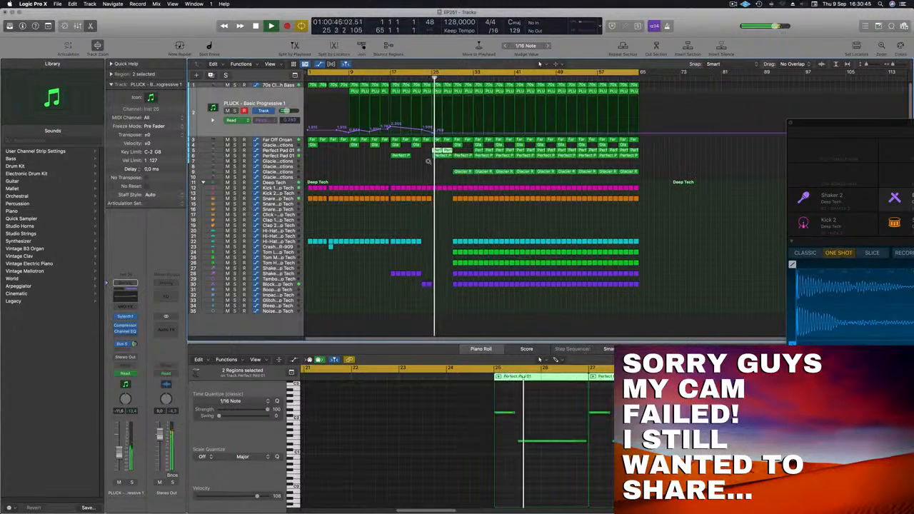
Replay from about bar 24 and examine the notes of the lower Perfect Pad 01 region at bar 25 in the Piano Roll.
scroll(429, 163, down, 2)
scroll(429, 162, up, 4)
scroll(428, 162, down, 4)
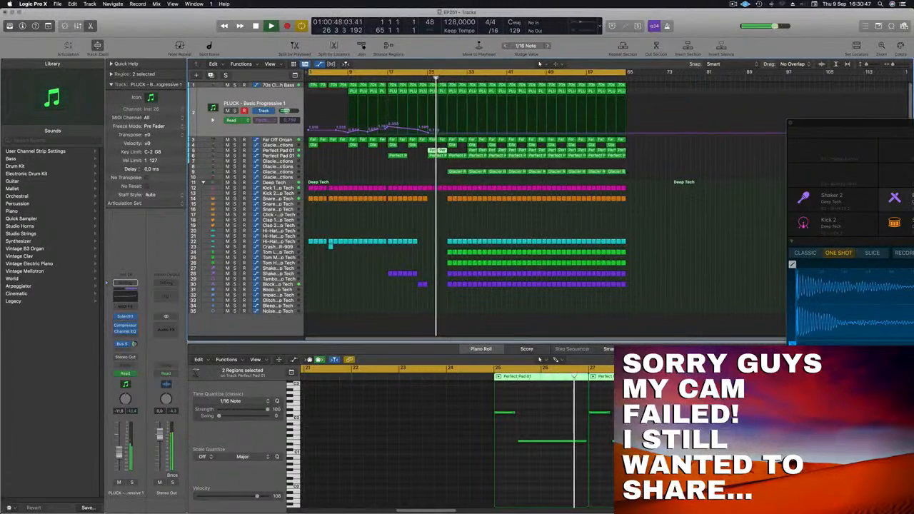
scroll(442, 178, up, 3)
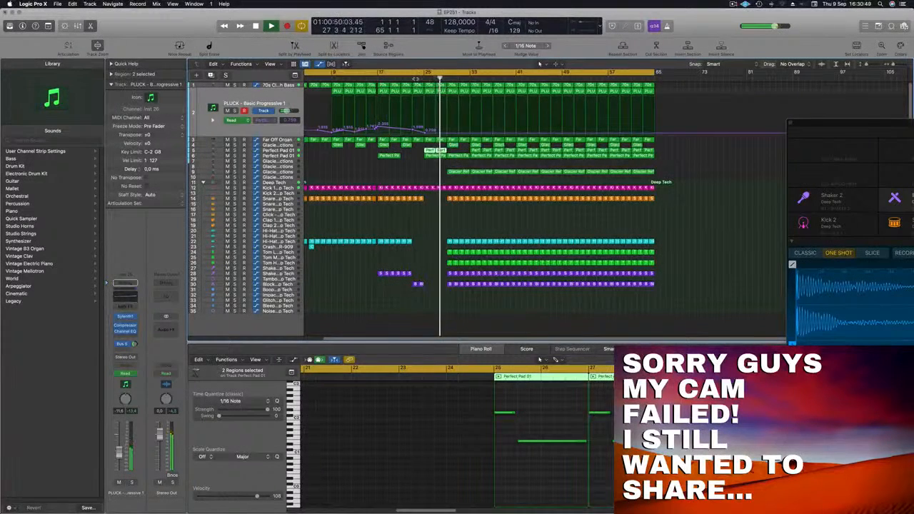
click(417, 78)
click(456, 156)
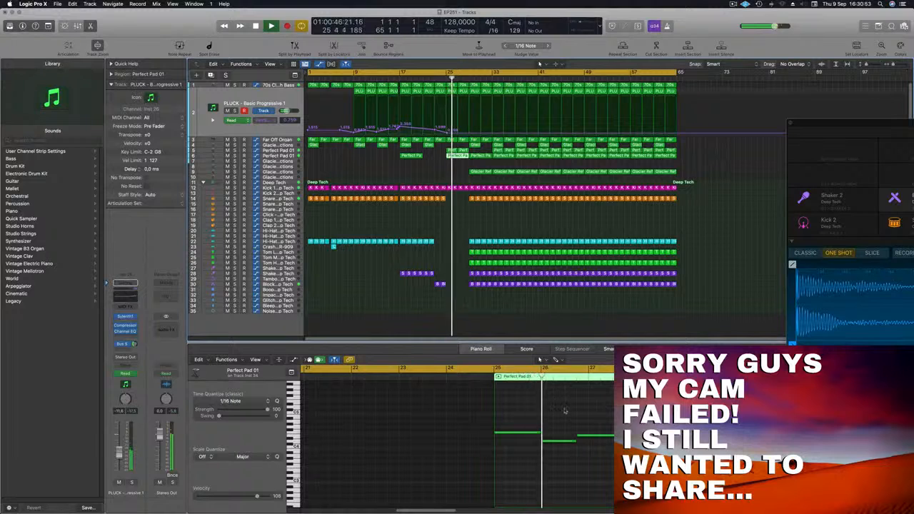
scroll(532, 419, left, 3)
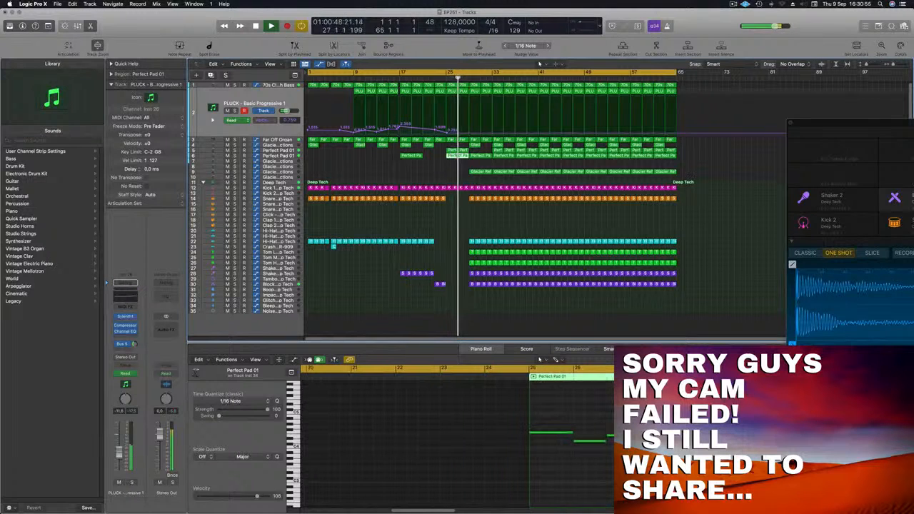
click(643, 435)
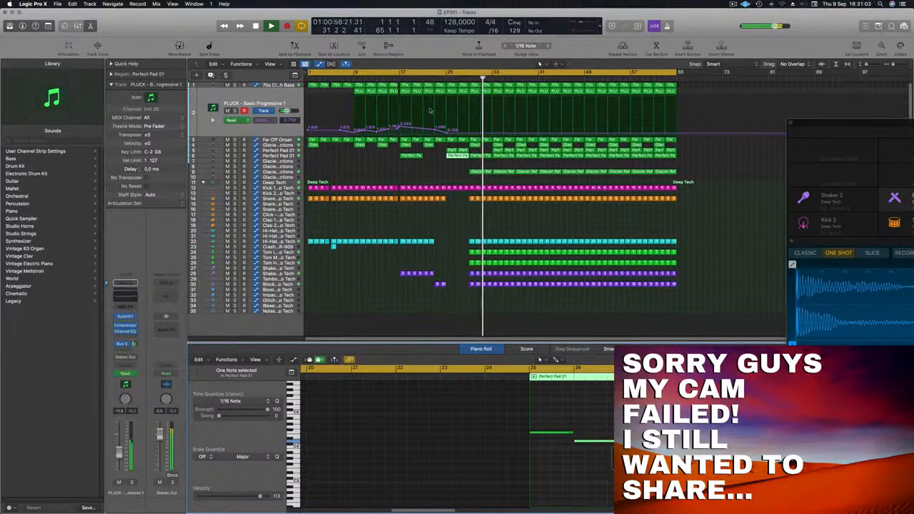
Replay the break from about bar 24 and review how the layers are arranged up to bar 29.
click(441, 75)
click(400, 168)
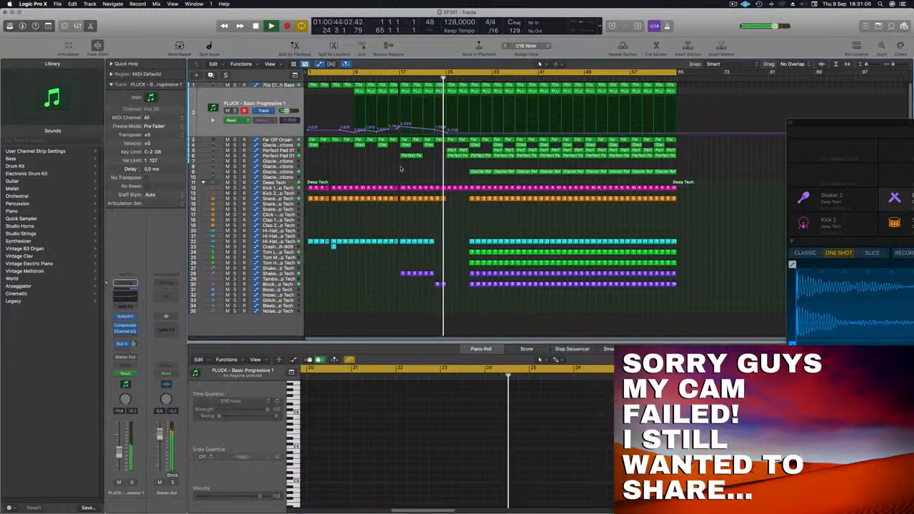
key(super+Left)
key(super+Left)
key(super+Right)
key(super+Right)
key(super+Right)
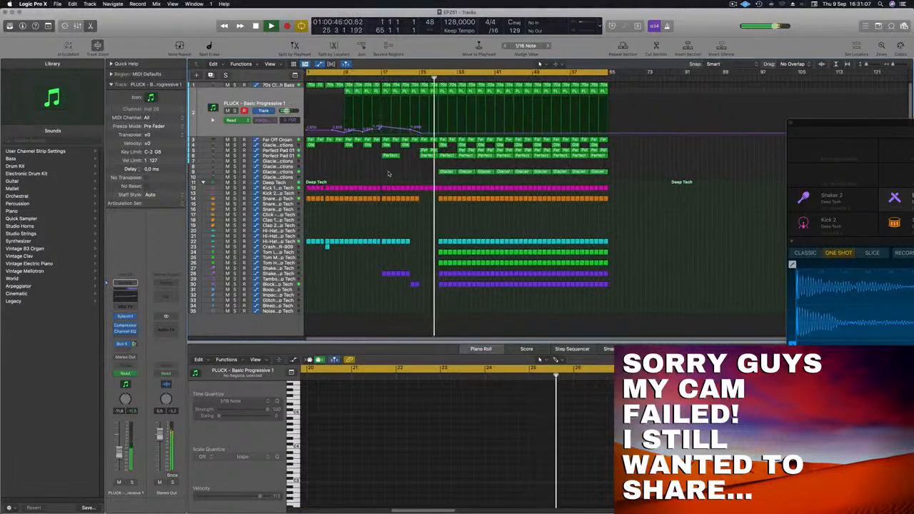
scroll(394, 173, up, 2)
scroll(393, 174, right, 2)
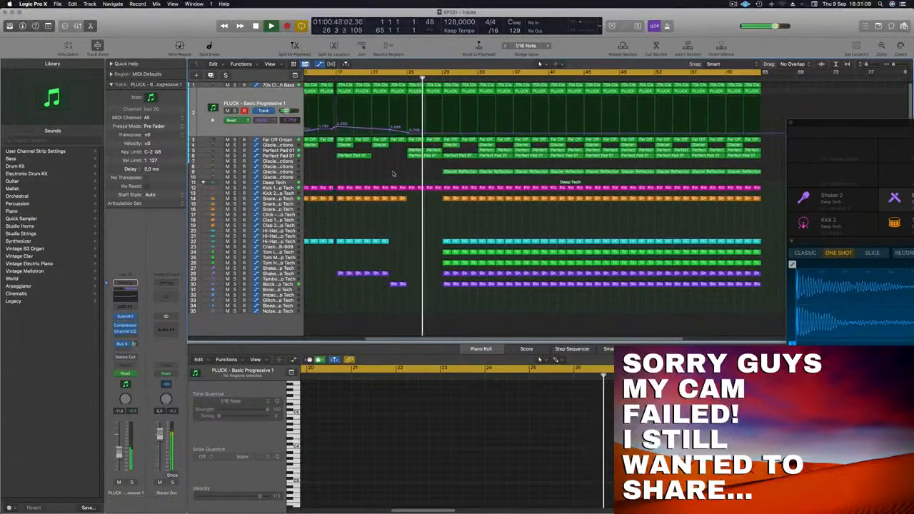
scroll(402, 175, down, 2)
scroll(403, 175, left, 1)
scroll(403, 175, down, 2)
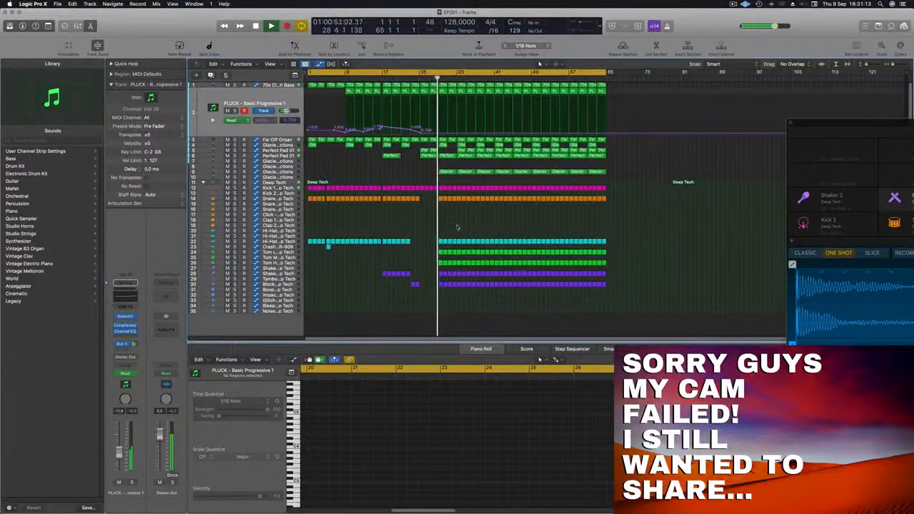
Delete the Kick 1 region in bar 28, just before the drums return, and replay from about bar 24.
scroll(462, 220, up, 2)
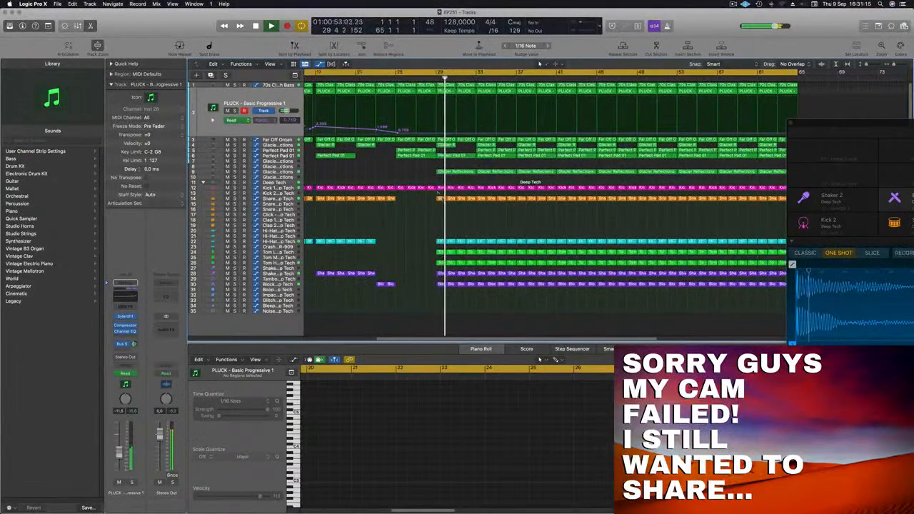
click(430, 189)
key(Delete)
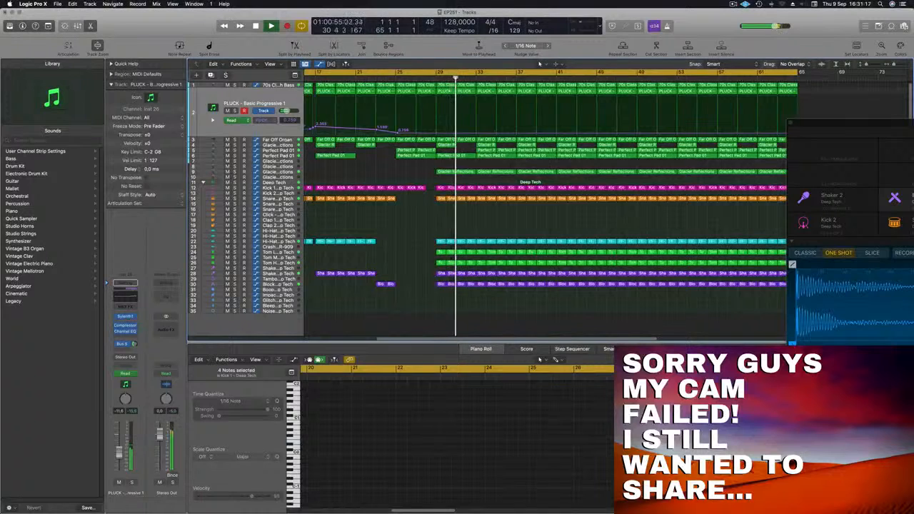
key(shift+comma)
Delete the two Glacier Reflections regions in bars 29 to 36.
drag(431, 167, 495, 173)
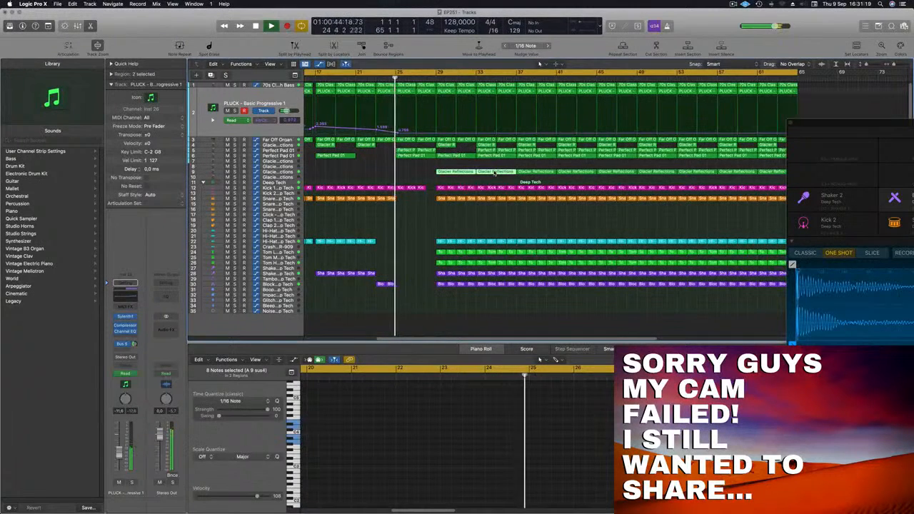
key(Delete)
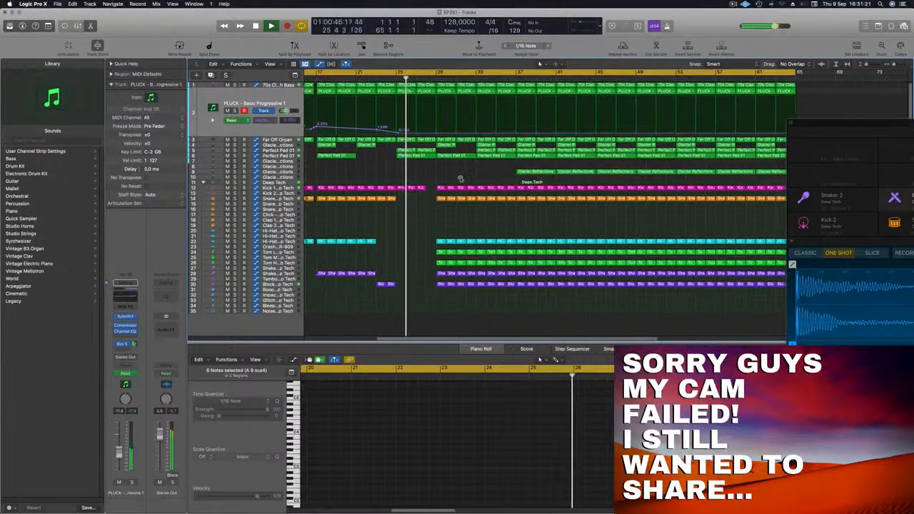
ctrl+alt+click(460, 179)
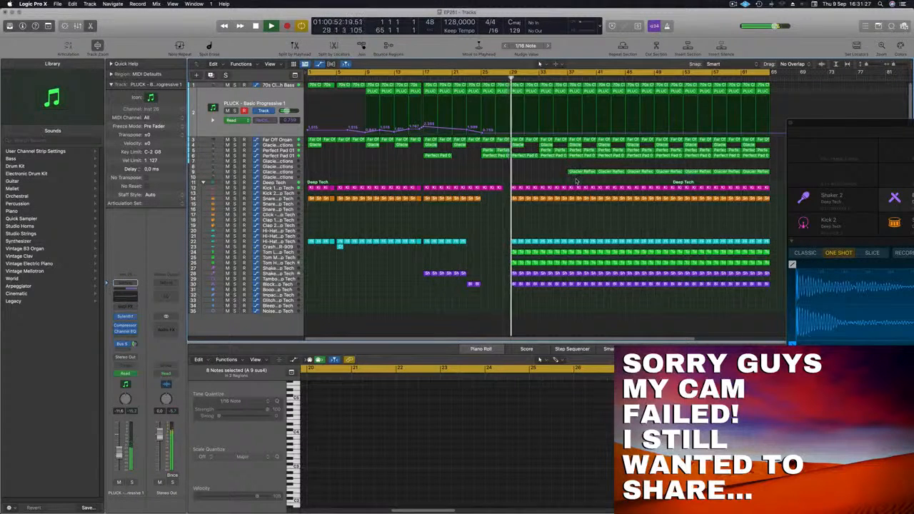
Delete the Kick, Snare, Hi-Hat, Tom, Shaker and Block regions in bars 37 to 40.
drag(574, 185, 595, 292)
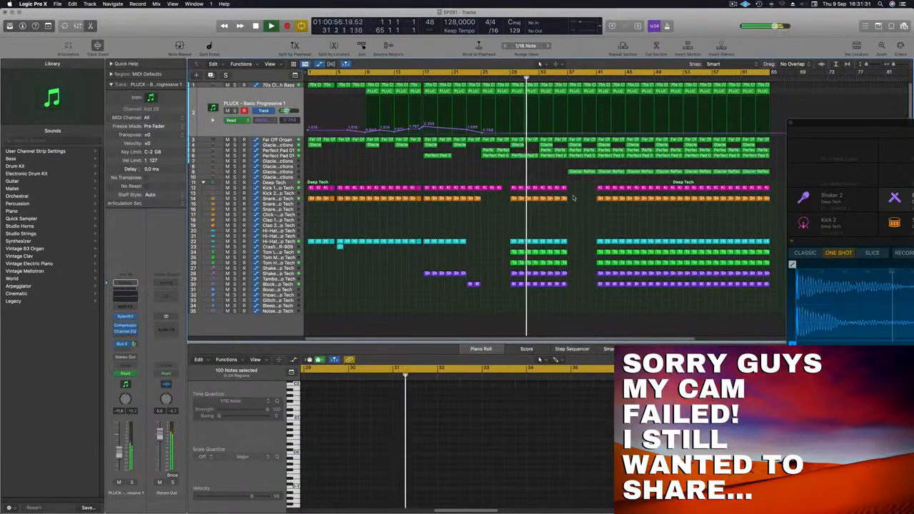
key(Delete)
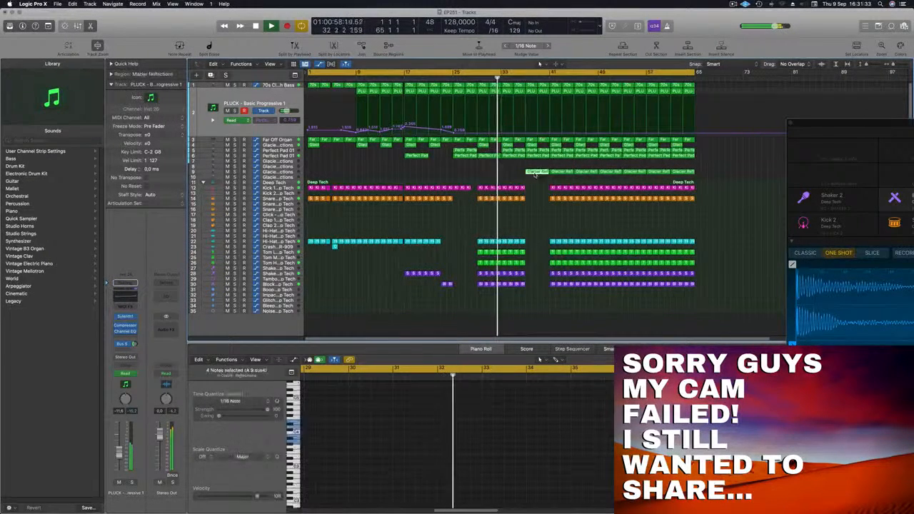
Check the Glacier Reflections and upper Perfect Pad 01 regions that start at bar 37.
mouse_move(533, 179)
mouse_down()
mouse_move(509, 177)
mouse_move(534, 178)
mouse_up()
scroll(500, 178, down, 3)
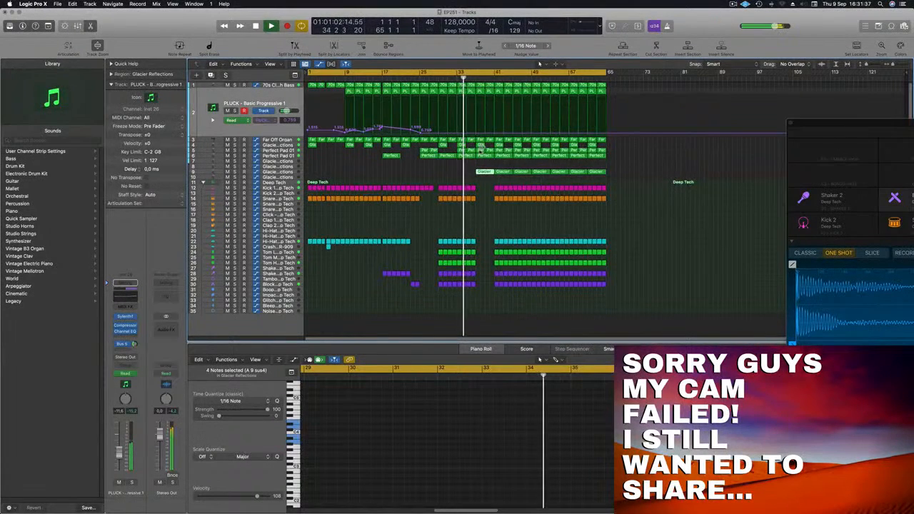
click(481, 150)
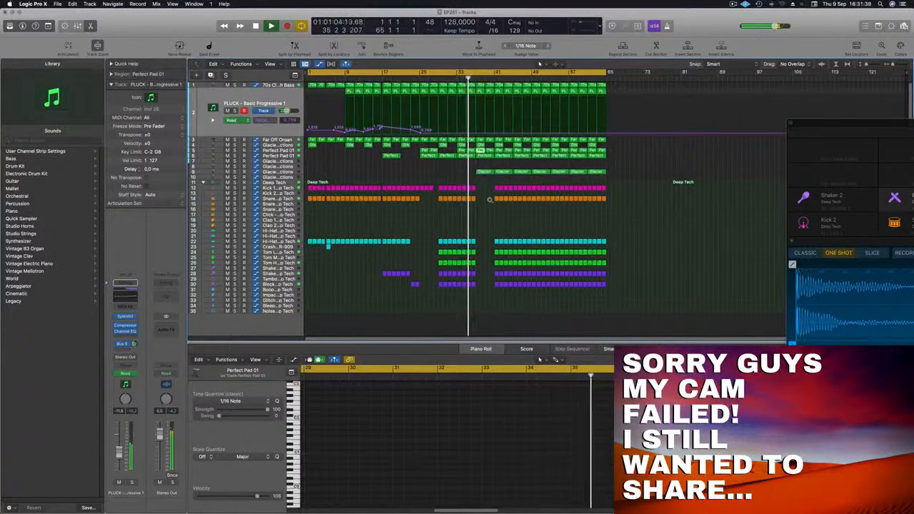
scroll(540, 186, up, 5)
scroll(545, 185, right, 3)
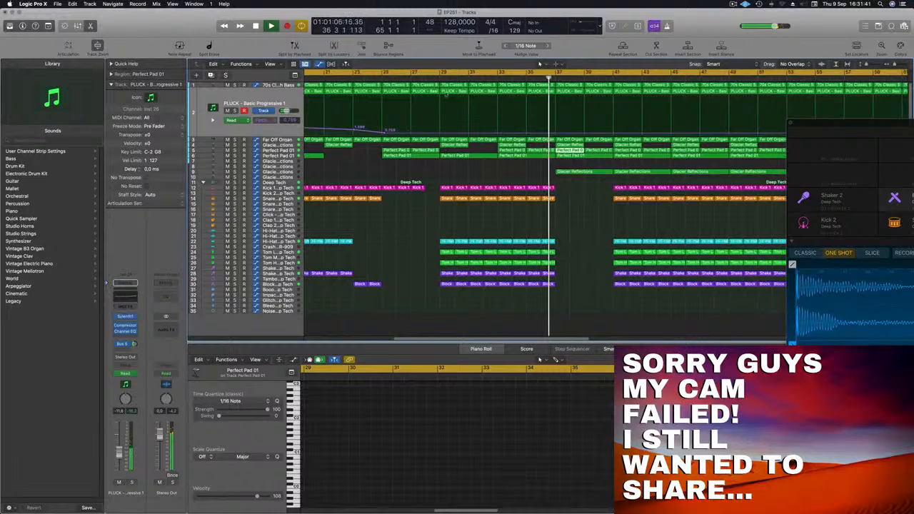
Draw two filter cutoff ramps on the PLUCK track: bars 29 to 33 up to about 2.6, and bars 33 to 37 from 0.927, dropping to about 1.6.
click(432, 77)
click(440, 133)
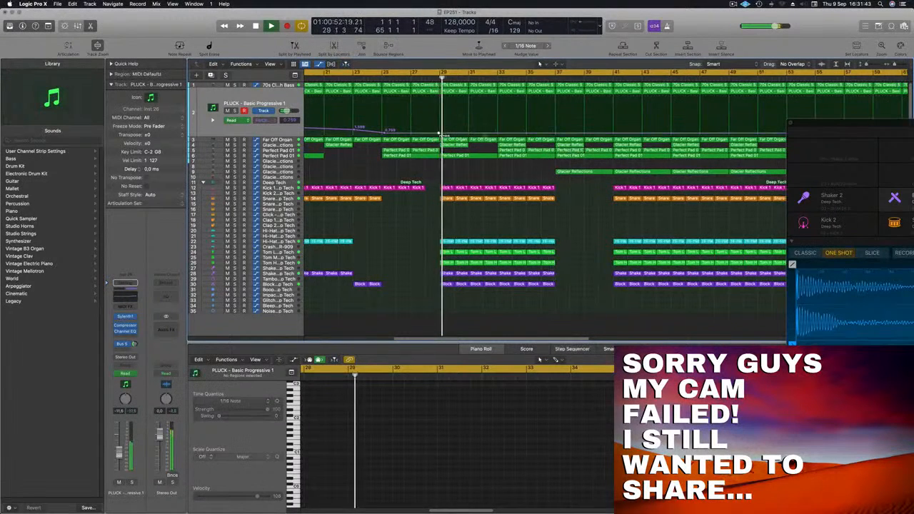
click(498, 135)
drag(497, 134, 498, 127)
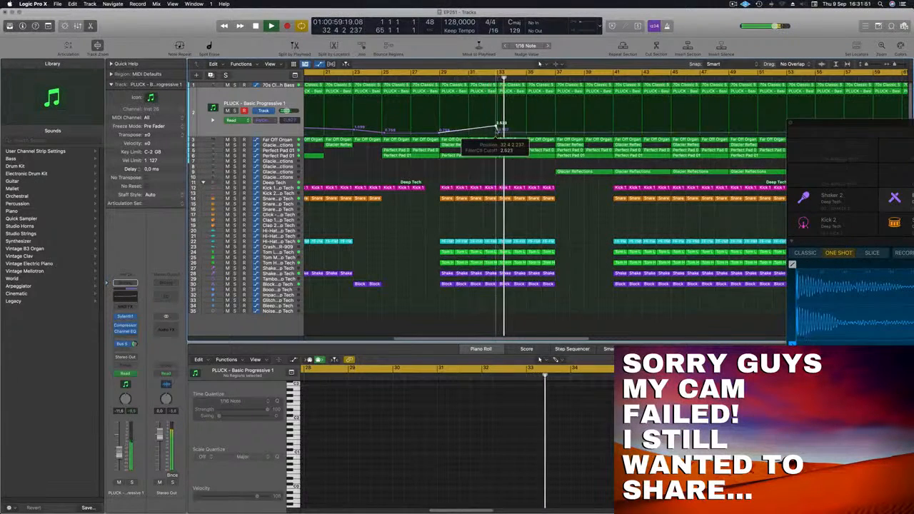
click(500, 133)
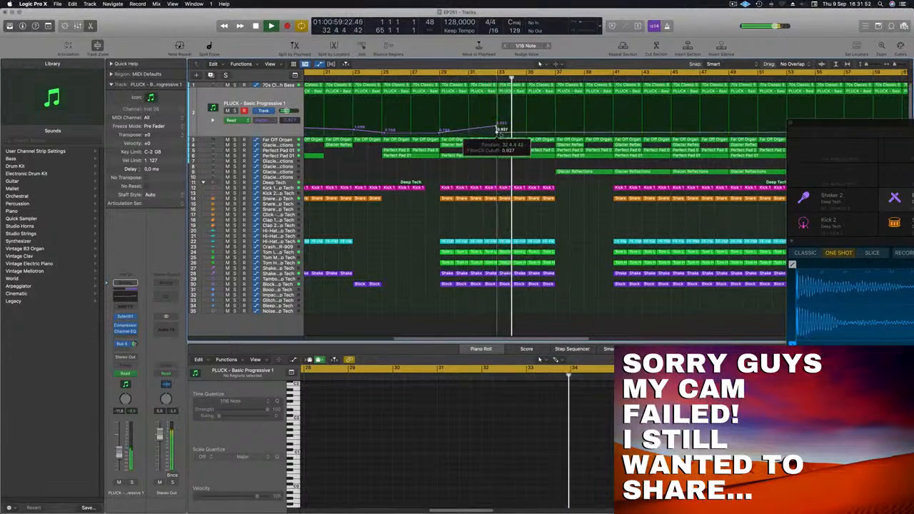
click(555, 124)
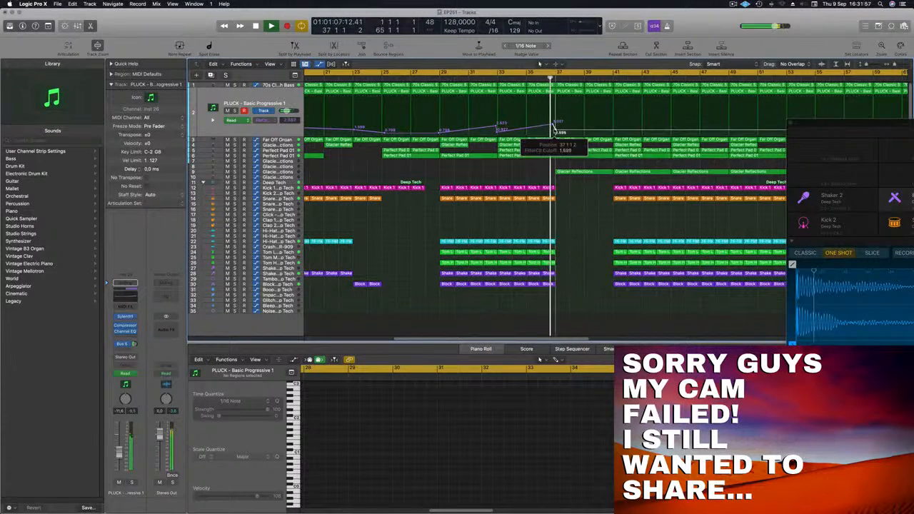
Delete the Perfect Pad 01 regions in bars 37 to 40 and select the Glacier Reflections region in those bars.
scroll(554, 125, down, 2)
scroll(554, 127, down, 3)
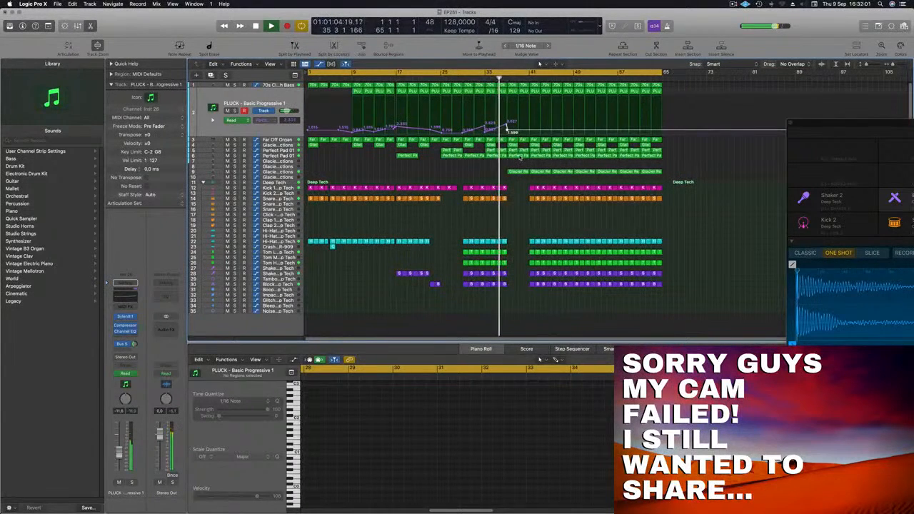
click(520, 156)
scroll(502, 170, down, 1)
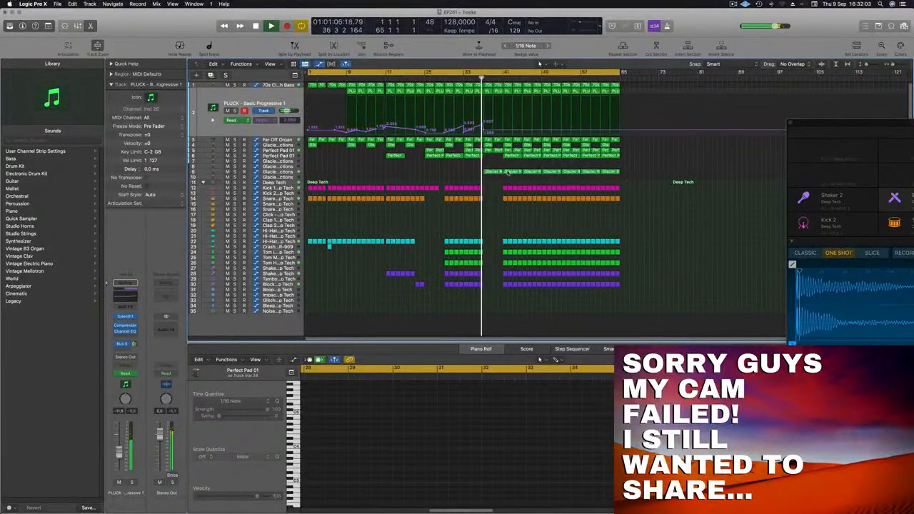
click(500, 172)
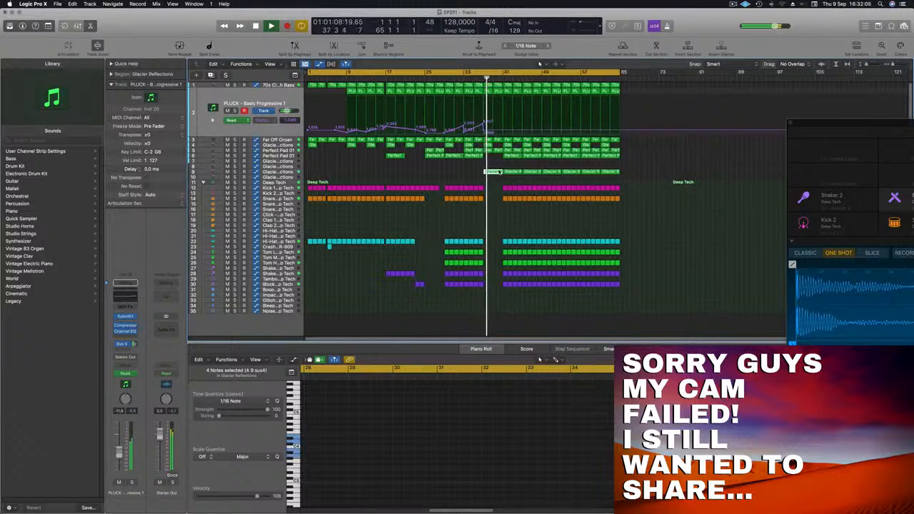